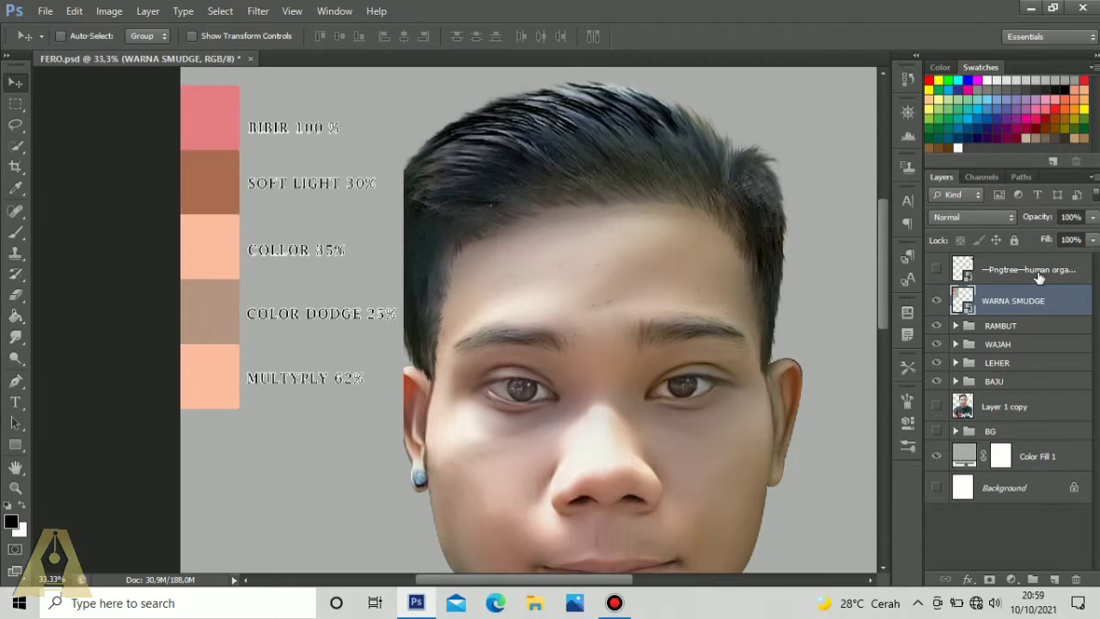
Step: Show the Pngtree eyeball layer and move the blue eye to just below the colour swatches, then select the WARNA SMUDGE layer
{"action": "left_click", "coordinate": [950, 280]}
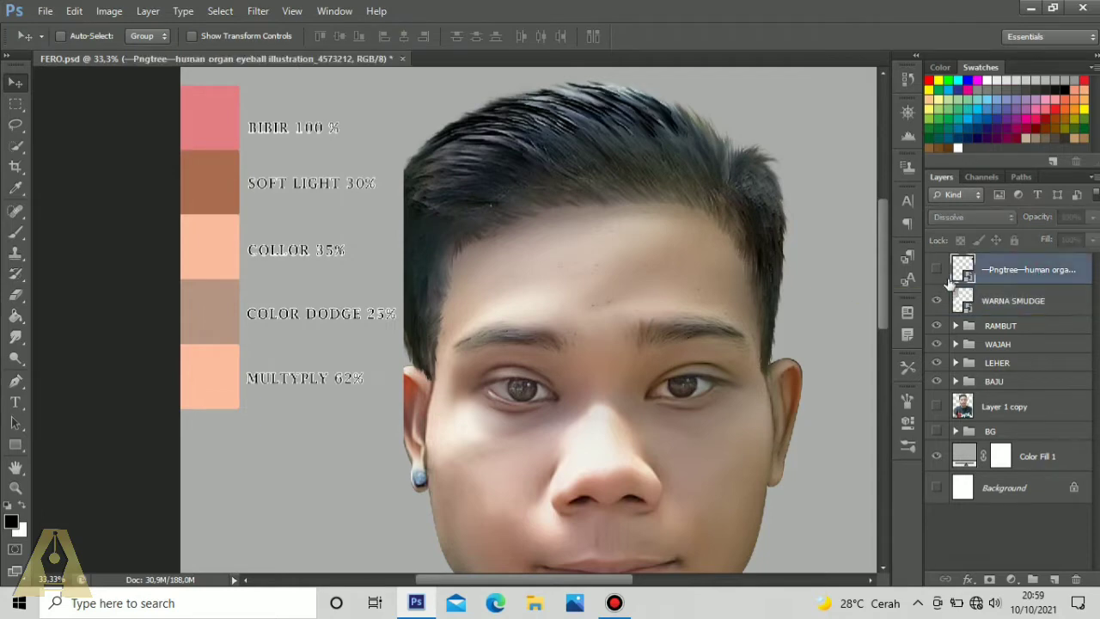
{"action": "left_click", "coordinate": [936, 269]}
{"action": "left_click_drag", "start_coordinate": [833, 232], "coordinate": [315, 454]}
{"action": "left_click", "coordinate": [1036, 305]}
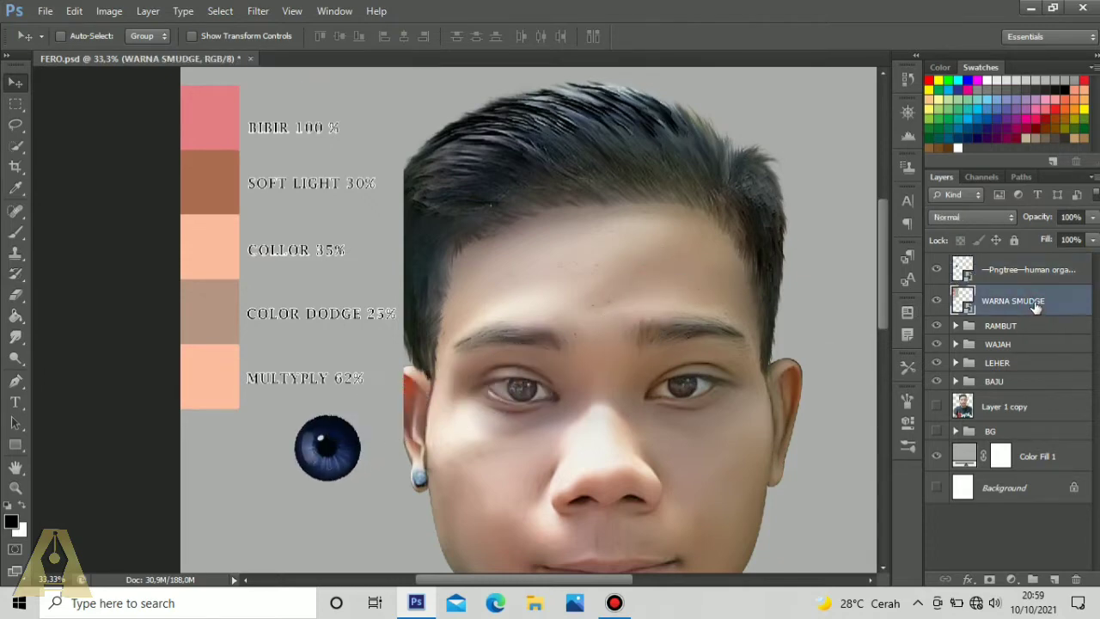
Step: Select Layer 1 copy 2 in the WAJAH group and set the foreground colour to ffbca1, sampled from the peach Multiply swatch
{"action": "key", "text": "ctrl+minus"}
{"action": "key", "text": "ctrl+minus"}
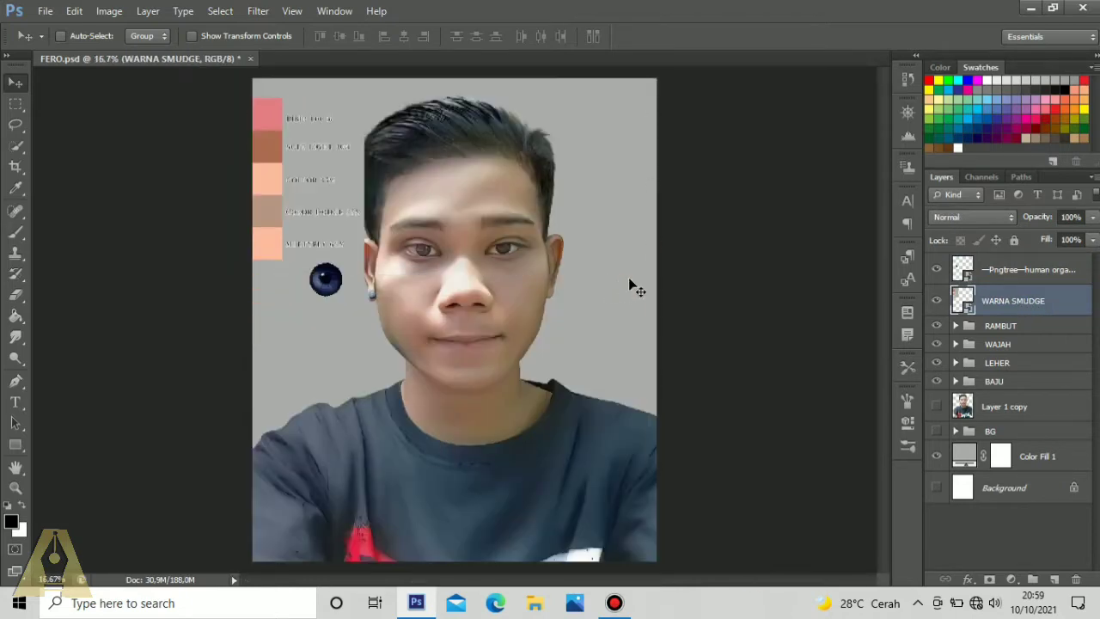
{"action": "left_click", "coordinate": [956, 343]}
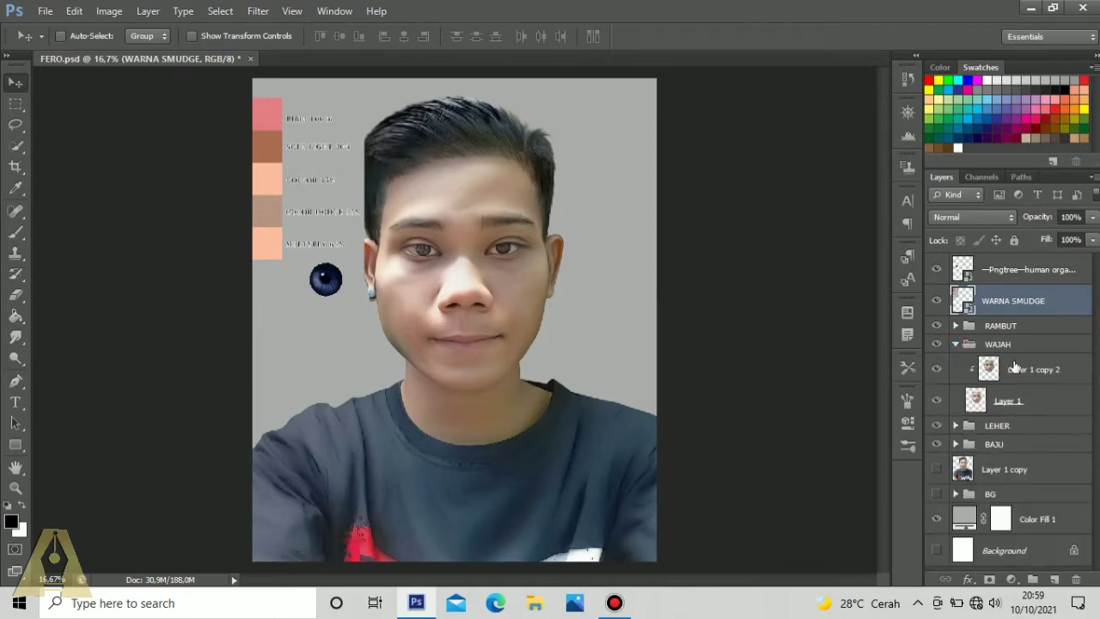
{"action": "left_click", "coordinate": [1042, 375]}
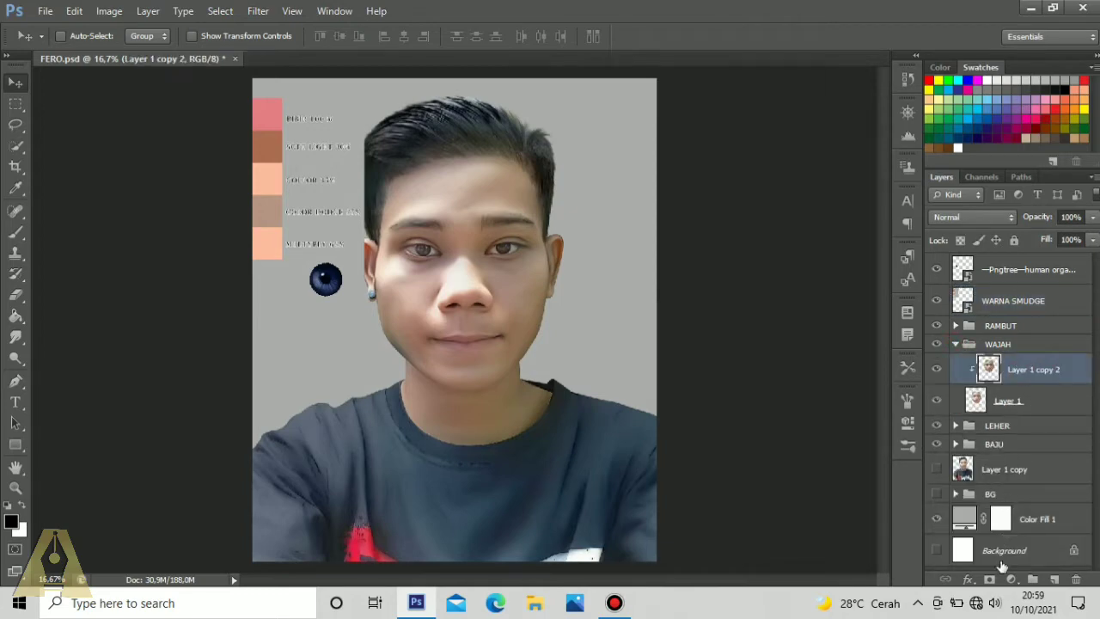
{"action": "left_click", "coordinate": [11, 523]}
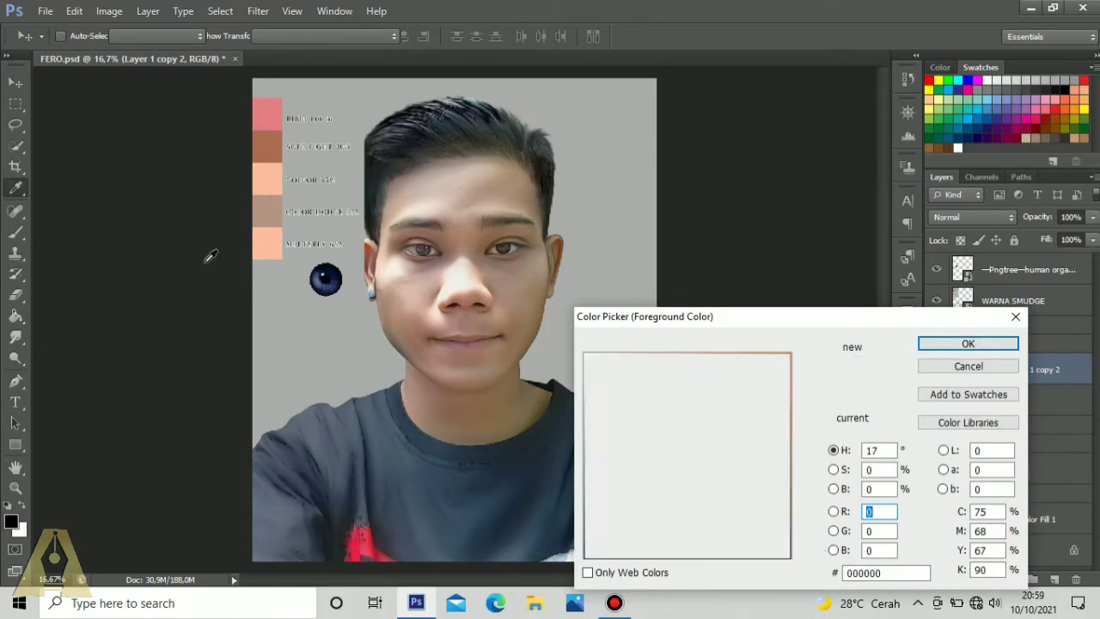
{"action": "left_click", "coordinate": [271, 245]}
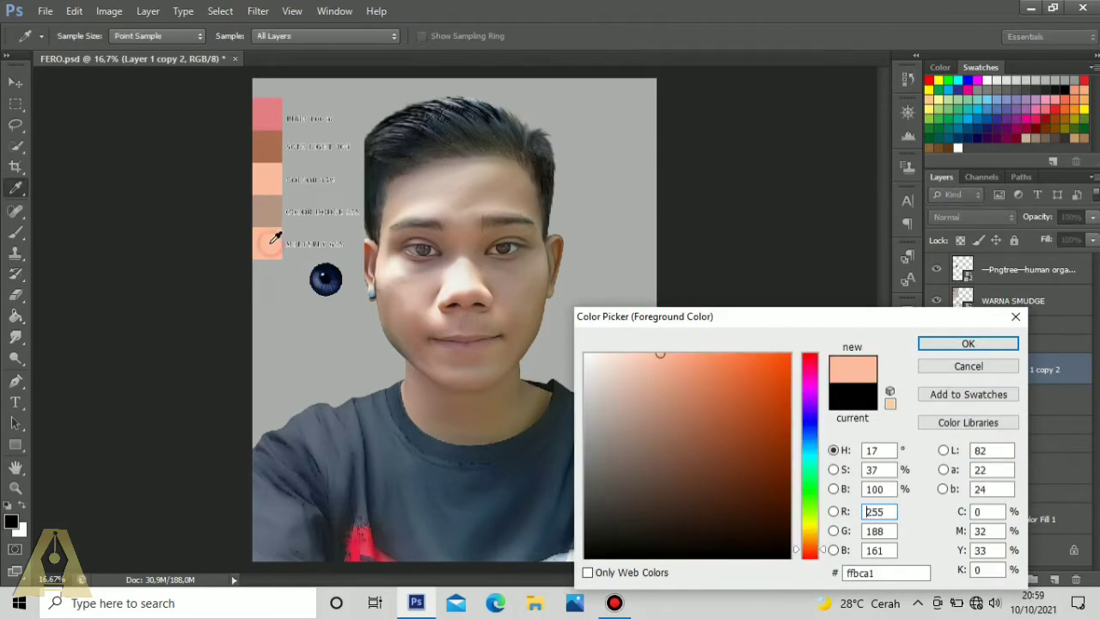
{"action": "left_click", "coordinate": [952, 344]}
{"action": "key", "text": "v"}
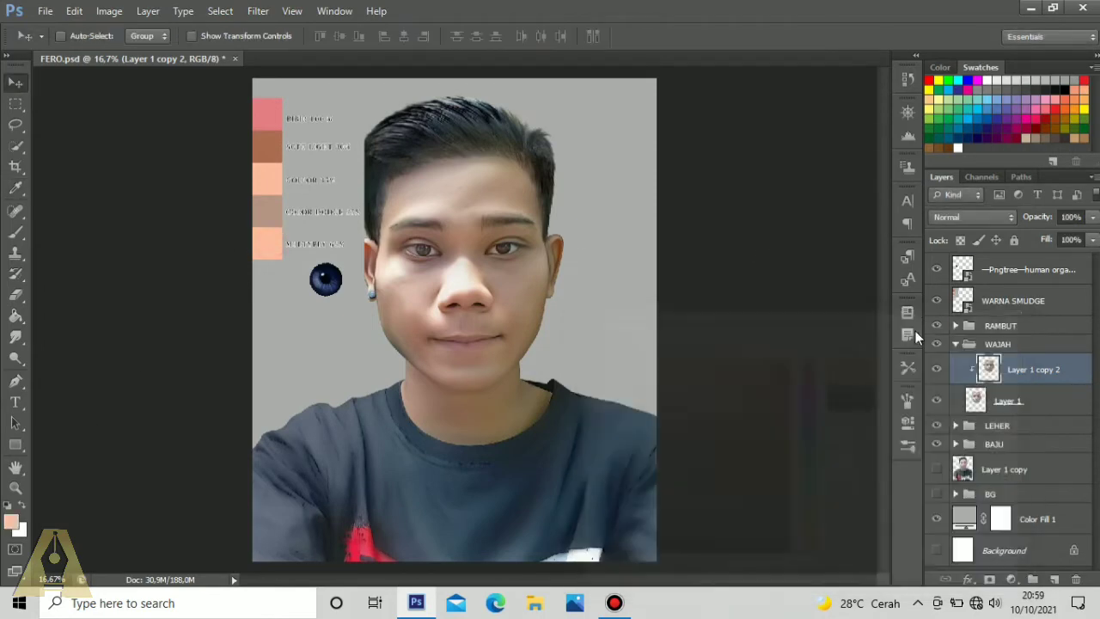
Step: Add a Solid Color fill layer in ffbca1 above Layer 1 copy 2 and clip it to the face
{"action": "left_click", "coordinate": [1014, 581]}
{"action": "left_click", "coordinate": [1007, 229]}
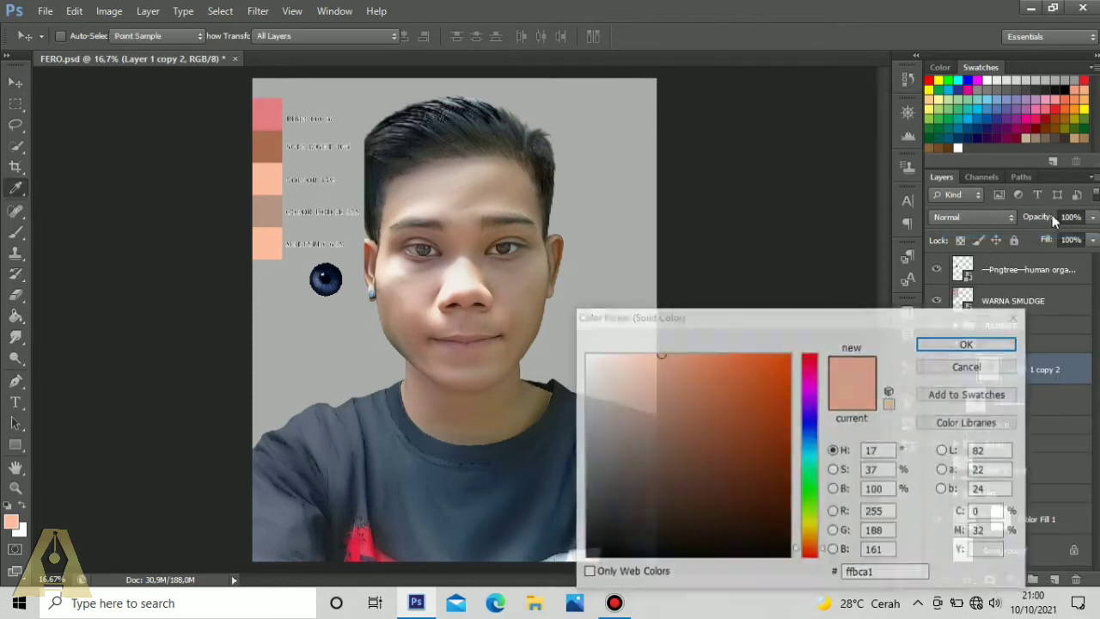
{"action": "left_click", "coordinate": [964, 346]}
{"action": "right_click", "coordinate": [1047, 375]}
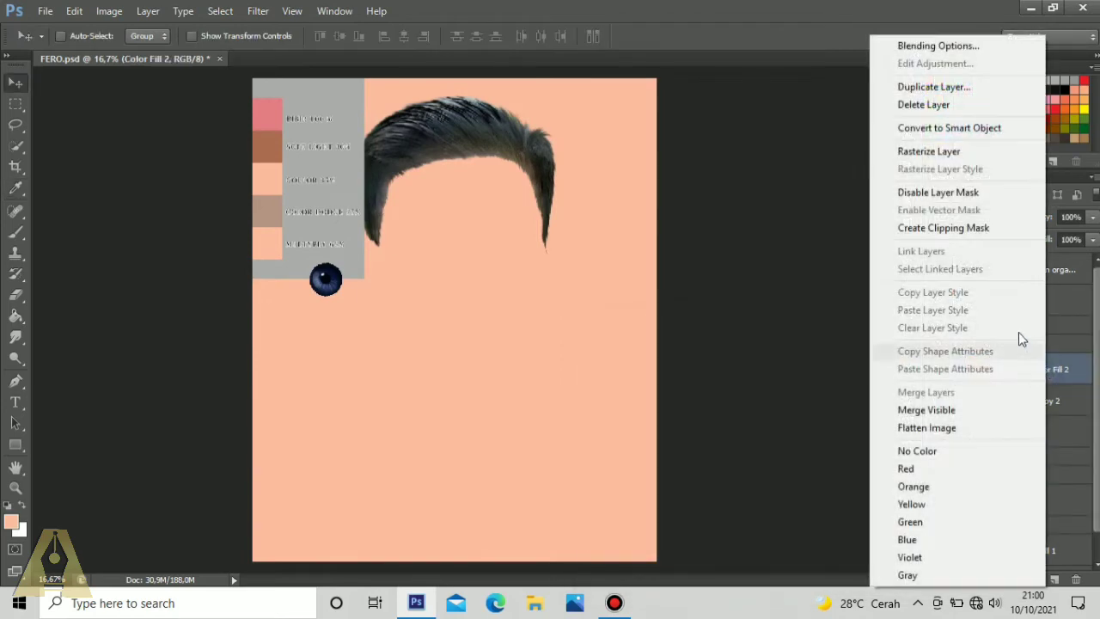
{"action": "left_click", "coordinate": [955, 228]}
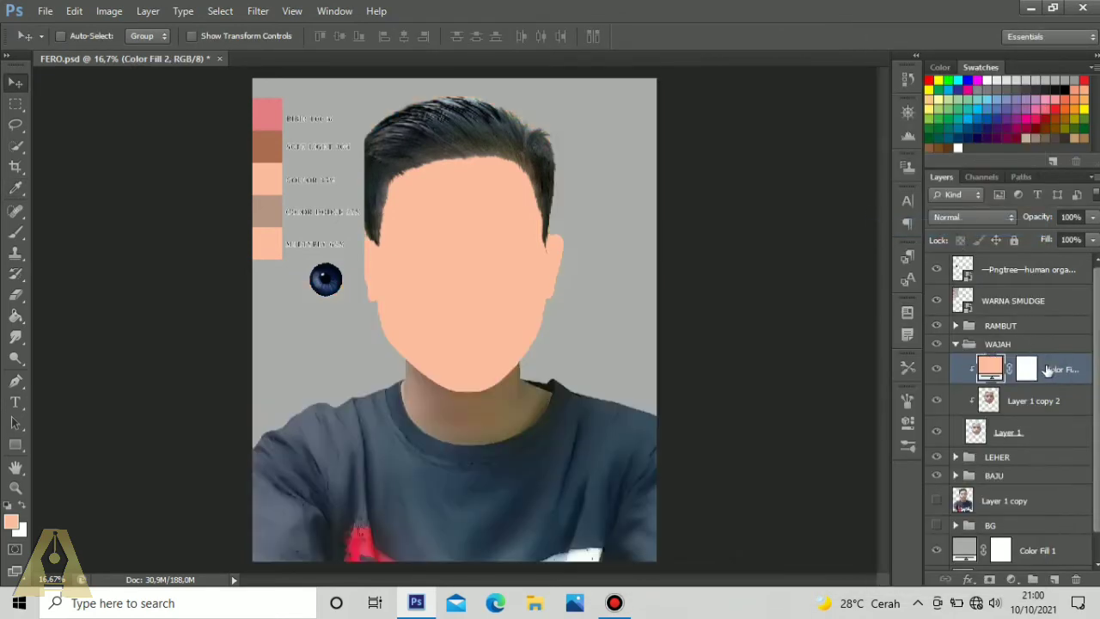
Step: Set the clipped peach fill layer's blend mode to Multiply and its opacity to 45%
{"action": "left_click", "coordinate": [952, 217]}
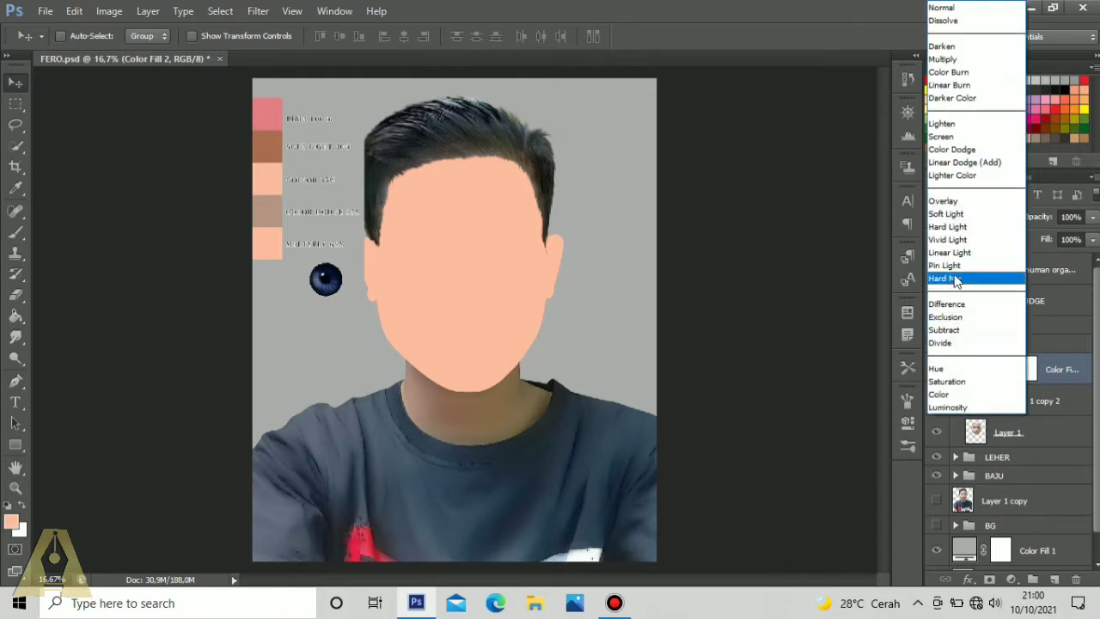
{"action": "left_click", "coordinate": [945, 59]}
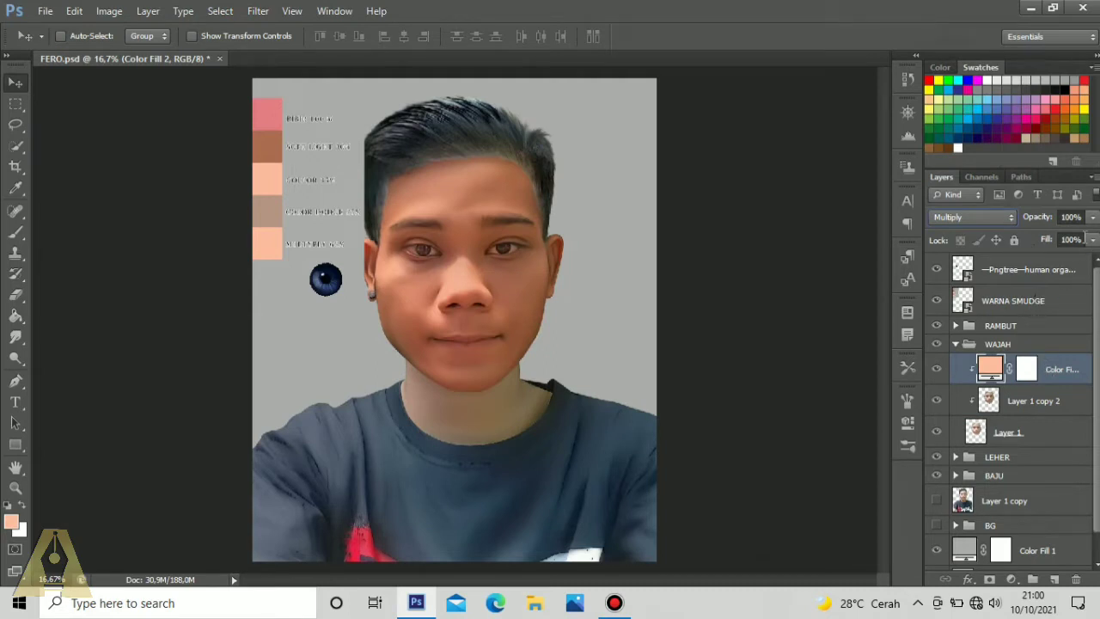
{"action": "left_click", "coordinate": [1082, 217]}
{"action": "type", "text": "4"}
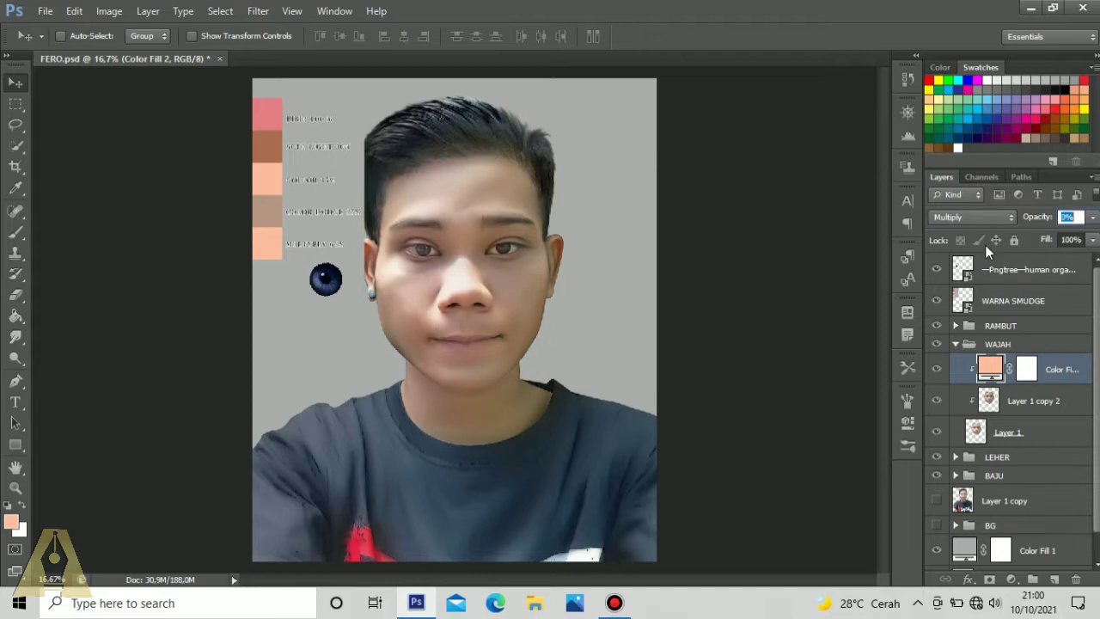
{"action": "type", "text": "55"}
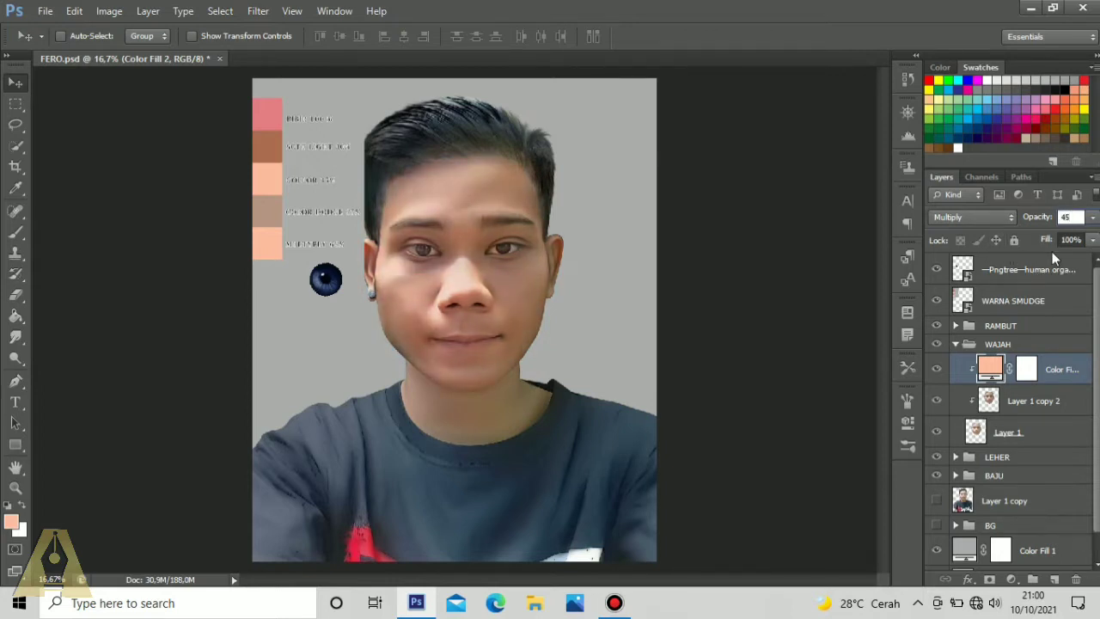
{"action": "key", "text": "Return"}
Step: Duplicate the peach fill layer three times and clip all three copies to the face layer
{"action": "key", "text": "ctrl+j"}
{"action": "key", "text": "ctrl+j"}
{"action": "key", "text": "ctrl+j"}
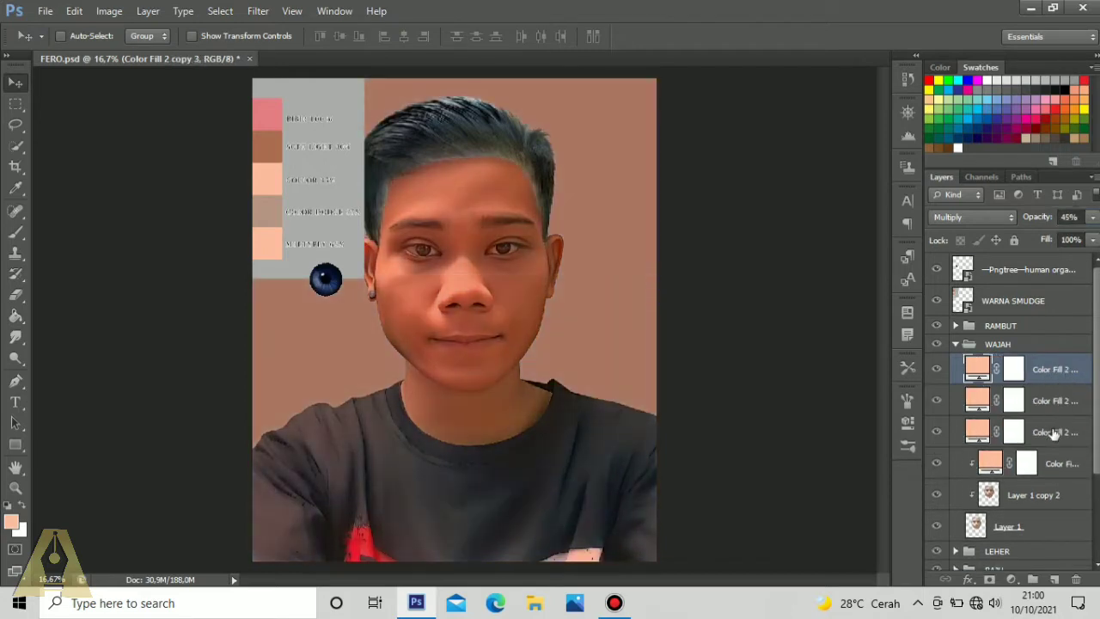
{"action": "left_click", "coordinate": [1054, 432], "text": "shift"}
{"action": "right_click", "coordinate": [1054, 432]}
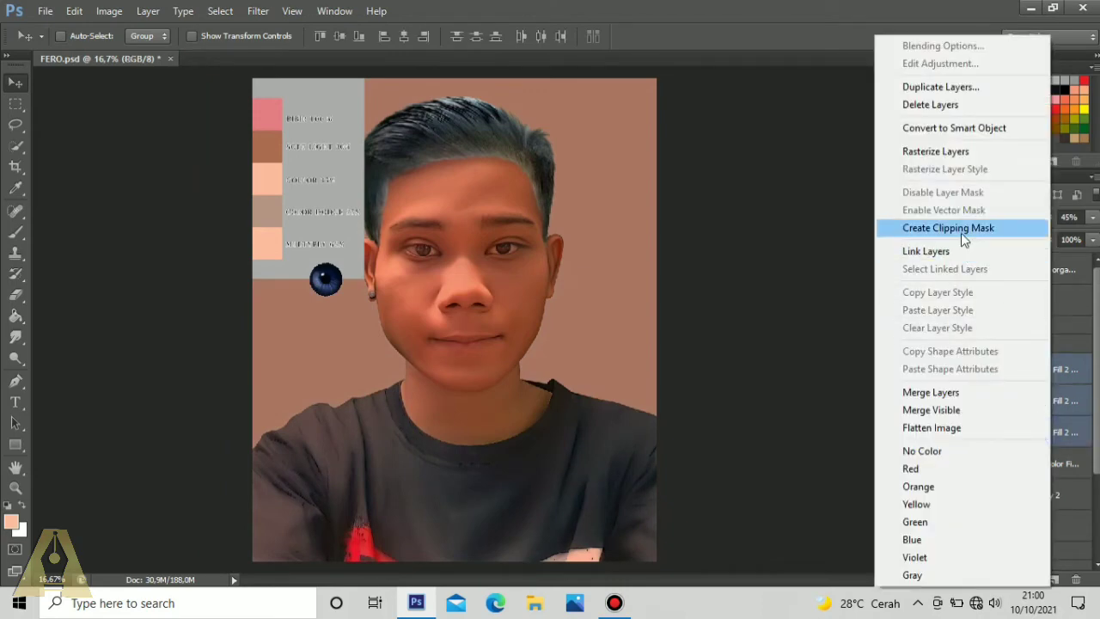
{"action": "left_click", "coordinate": [961, 230]}
Step: Recolour the lowest fill copy with the greyish-brown Color Dodge swatch and set it to Color Dodge at 25% opacity
{"action": "left_click", "coordinate": [989, 432]}
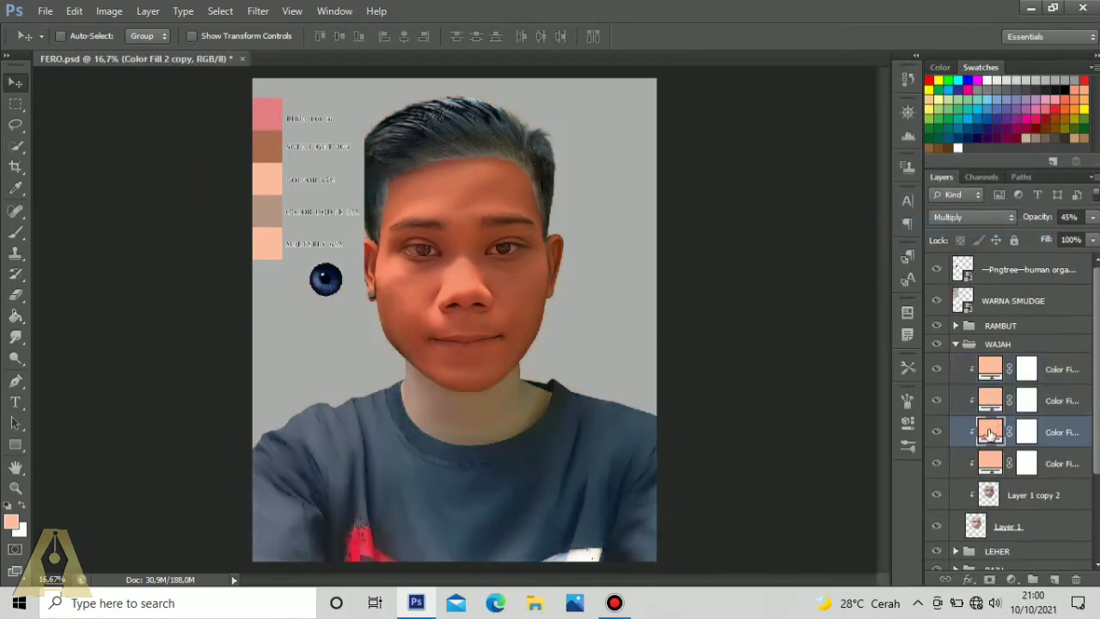
{"action": "double_click", "coordinate": [989, 431]}
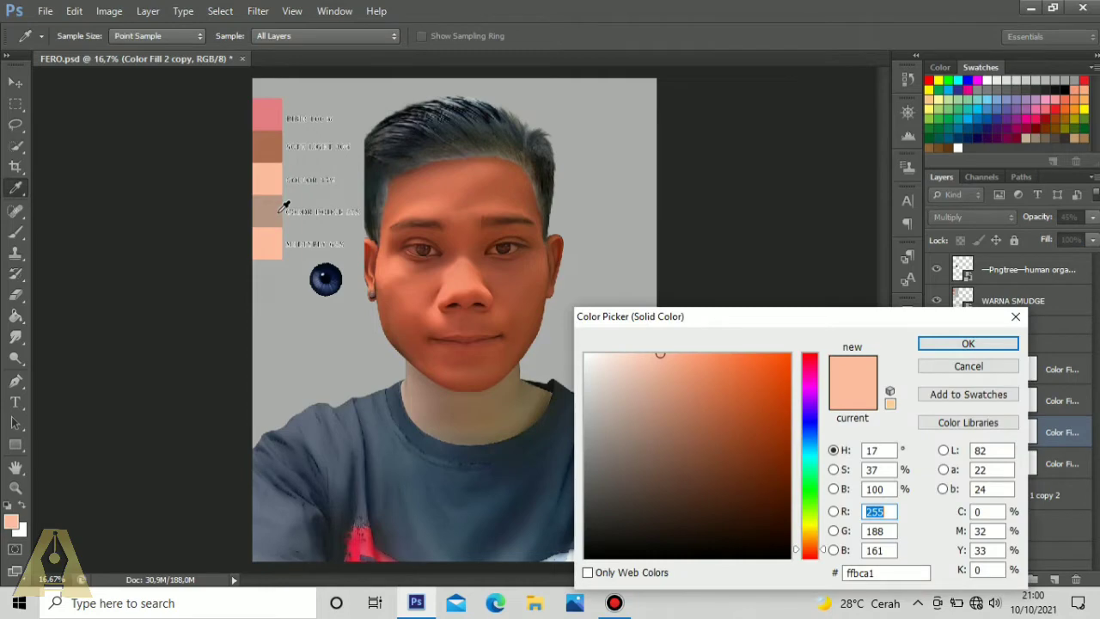
{"action": "left_click", "coordinate": [282, 211]}
{"action": "left_click", "coordinate": [954, 344]}
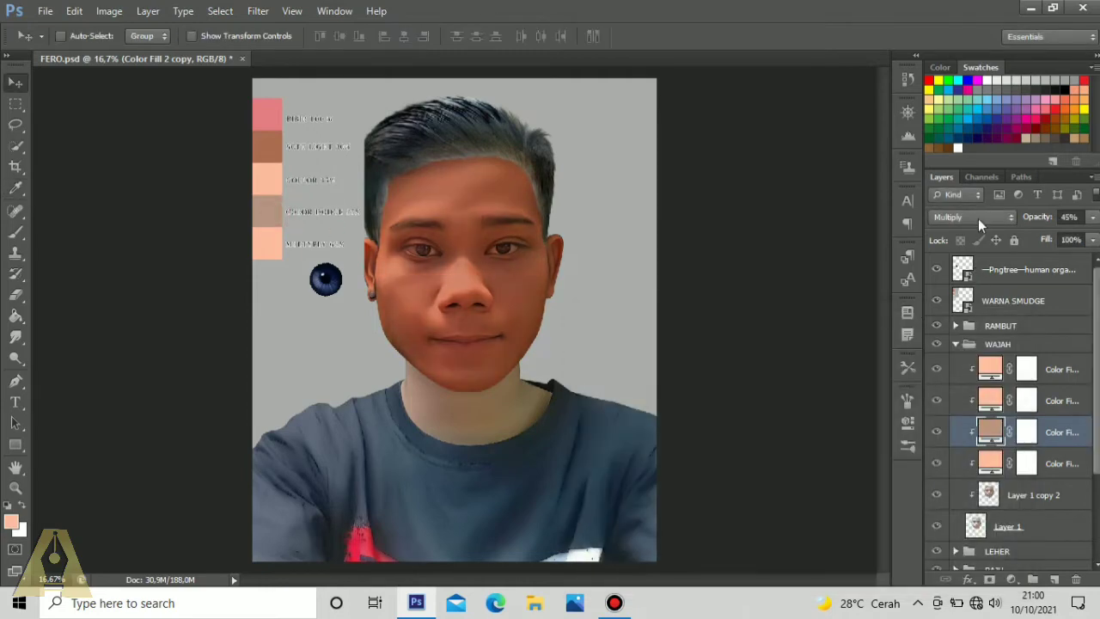
{"action": "left_click", "coordinate": [979, 218]}
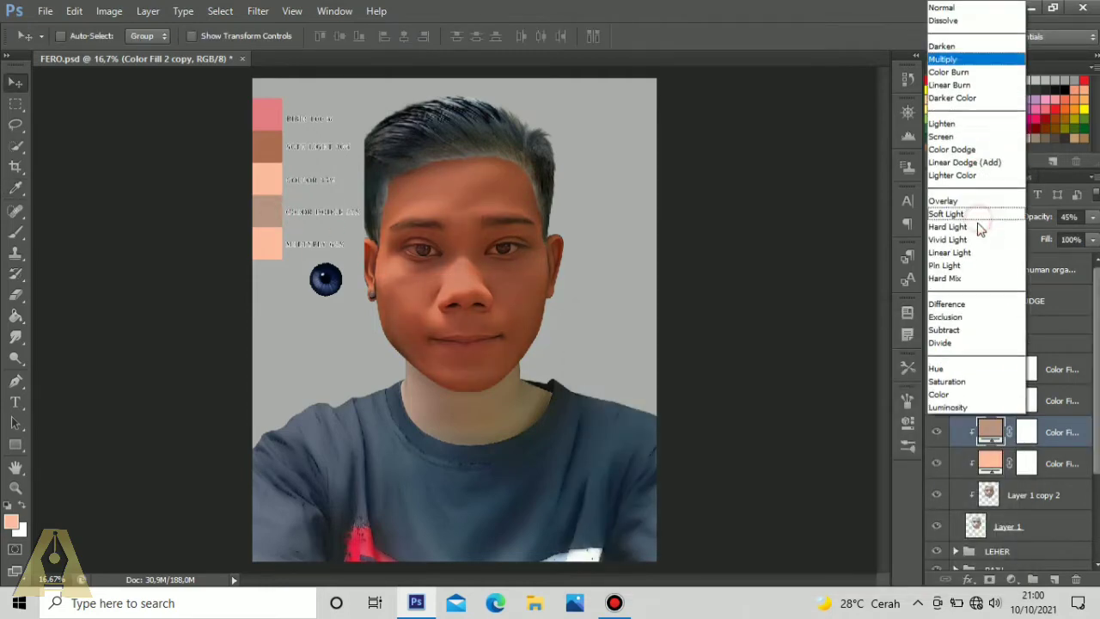
{"action": "left_click", "coordinate": [951, 150]}
{"action": "left_click", "coordinate": [1080, 219]}
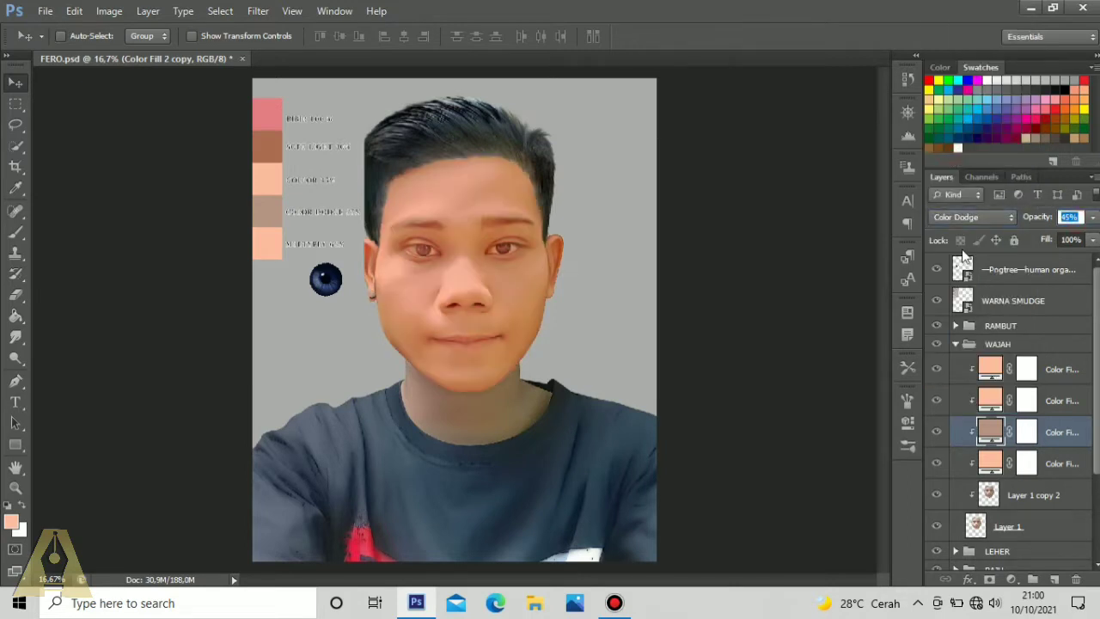
{"action": "type", "text": "25"}
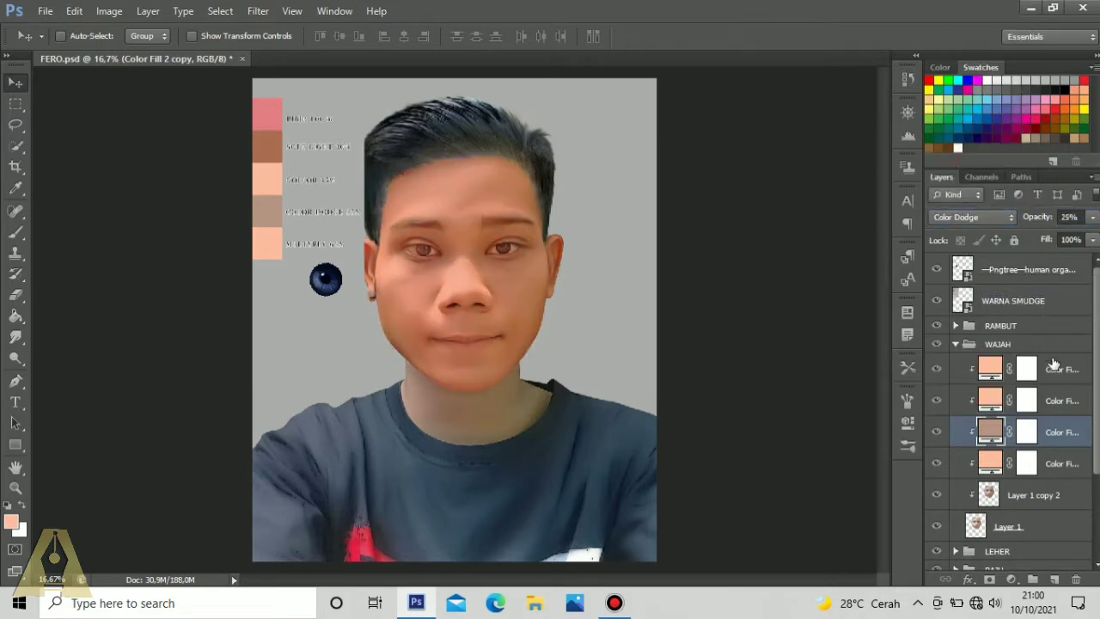
Step: Recolour the middle fill copy to febba0 from the third swatch and set it to Color blend mode at 35% opacity
{"action": "left_click", "coordinate": [1027, 404]}
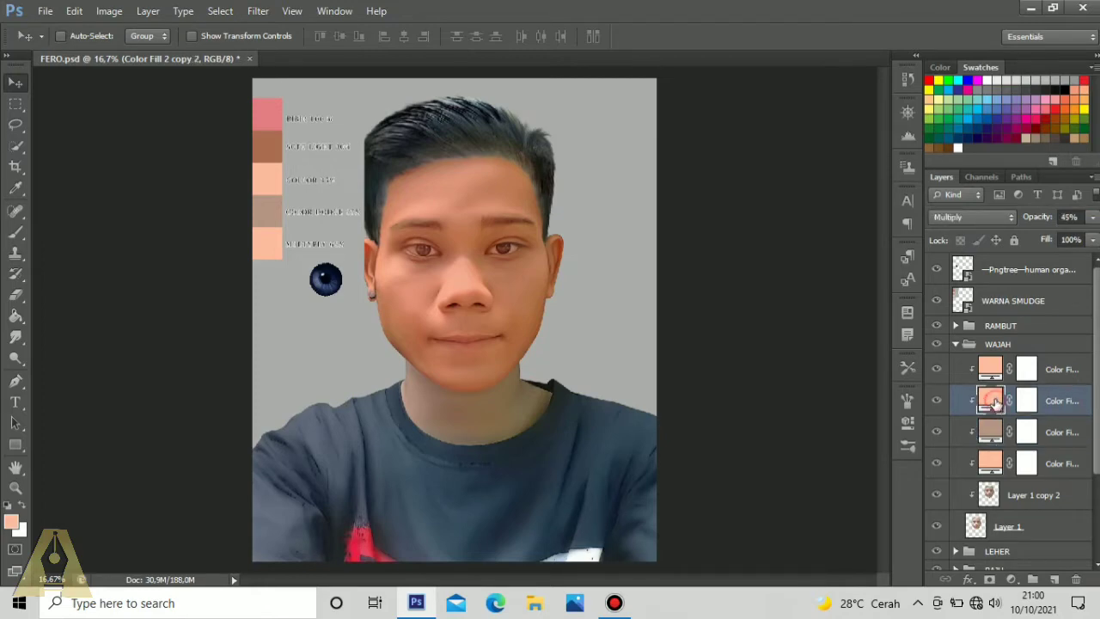
{"action": "double_click", "coordinate": [995, 402]}
{"action": "left_click", "coordinate": [275, 177]}
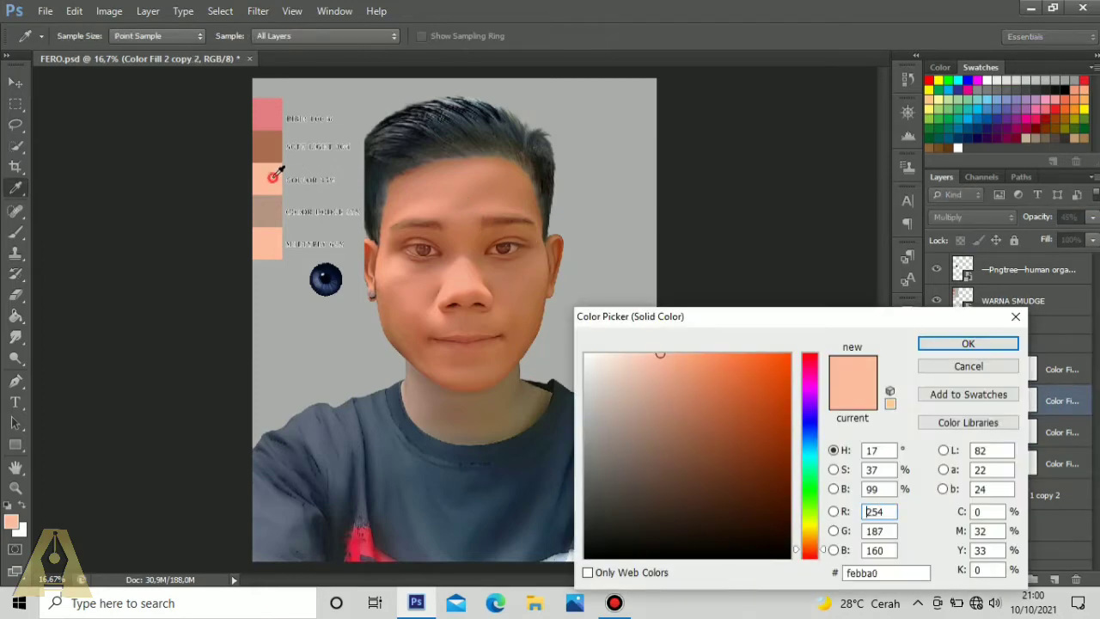
{"action": "left_click", "coordinate": [928, 343]}
{"action": "left_click", "coordinate": [966, 218]}
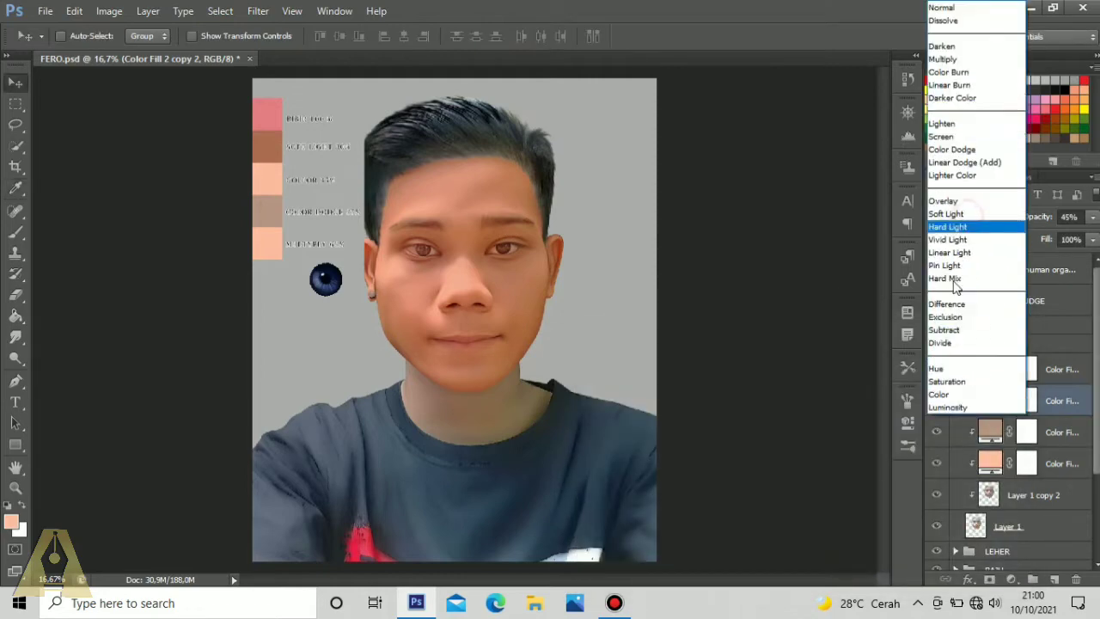
{"action": "left_click", "coordinate": [937, 389]}
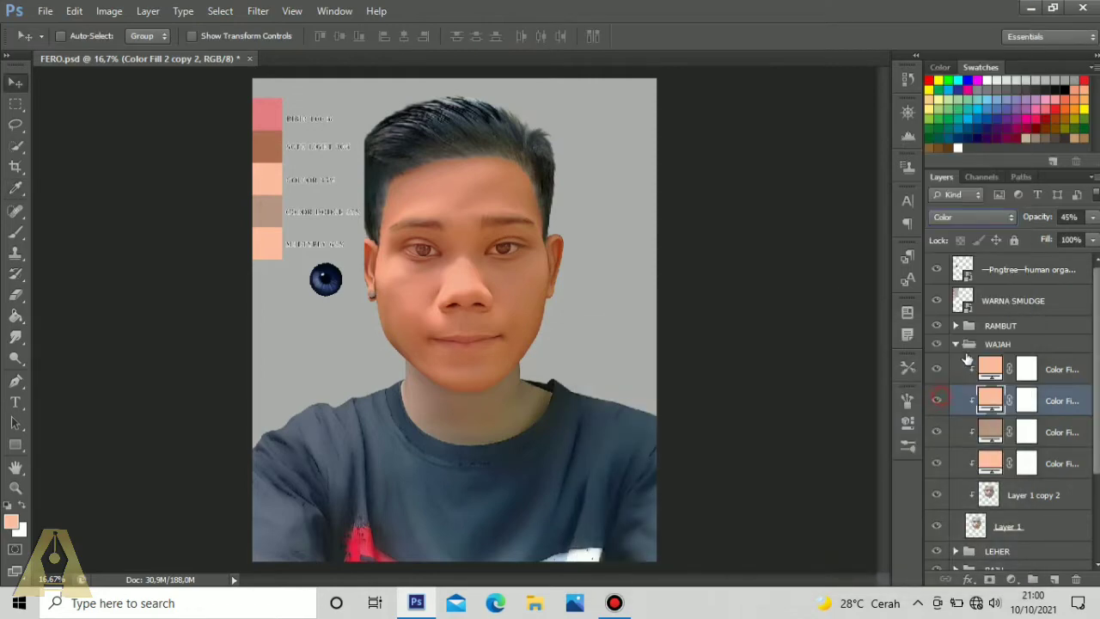
{"action": "left_click", "coordinate": [1080, 217]}
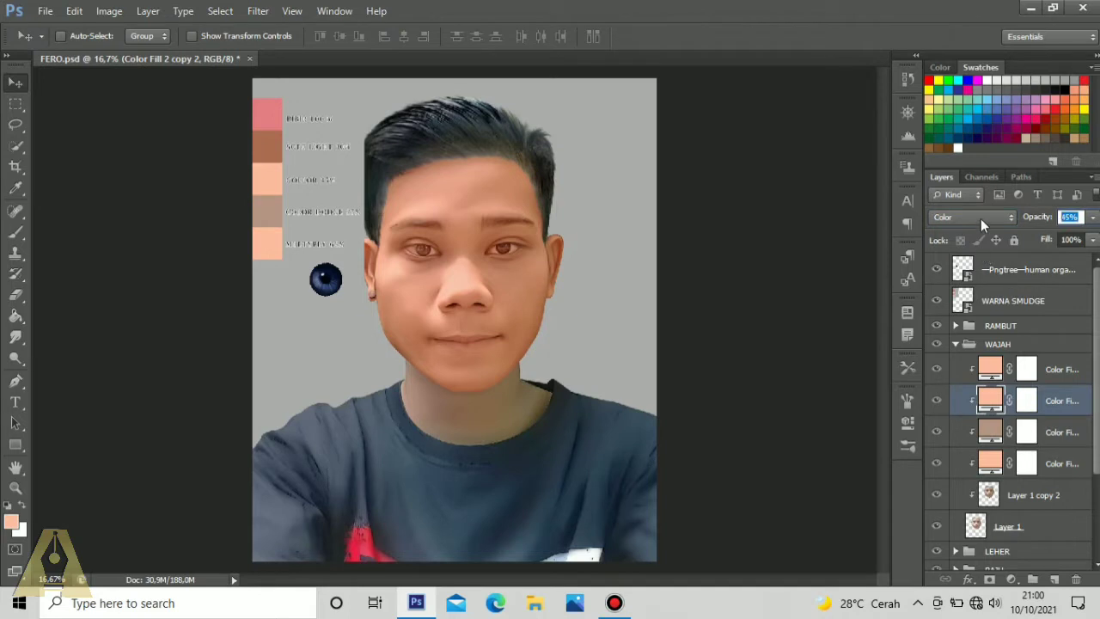
{"action": "type", "text": "35"}
{"action": "key", "text": "Return"}
Step: Recolour the topmost fill copy to ad6d52 from the brown swatch and set it to Soft Light at 30% opacity
{"action": "double_click", "coordinate": [991, 369]}
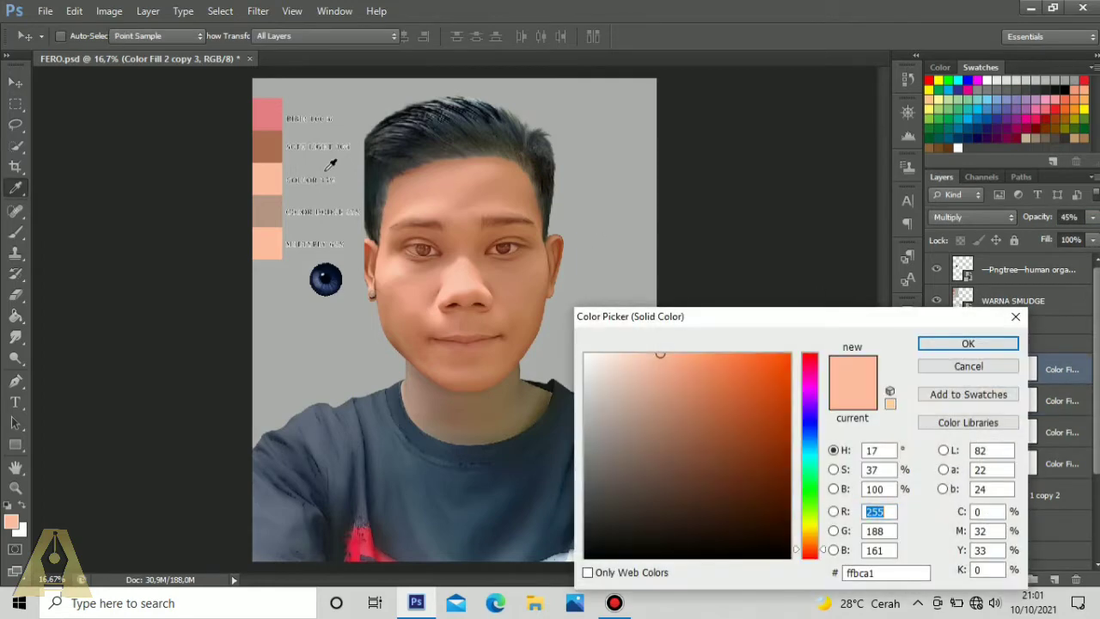
{"action": "left_click", "coordinate": [275, 145]}
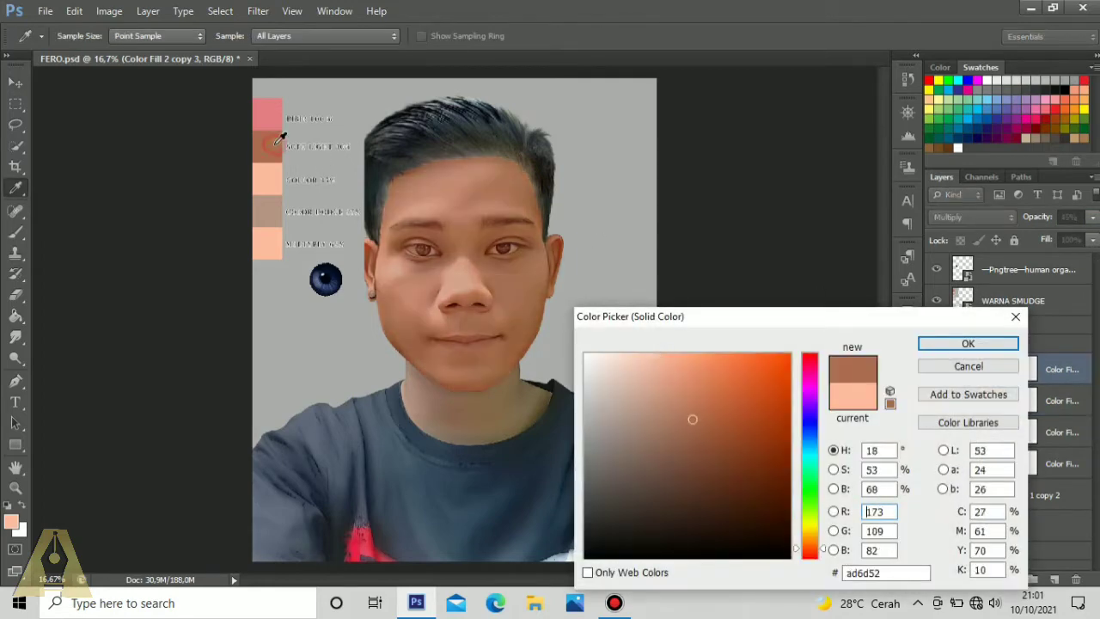
{"action": "left_click", "coordinate": [984, 346]}
{"action": "key", "text": "v"}
{"action": "left_click", "coordinate": [973, 217]}
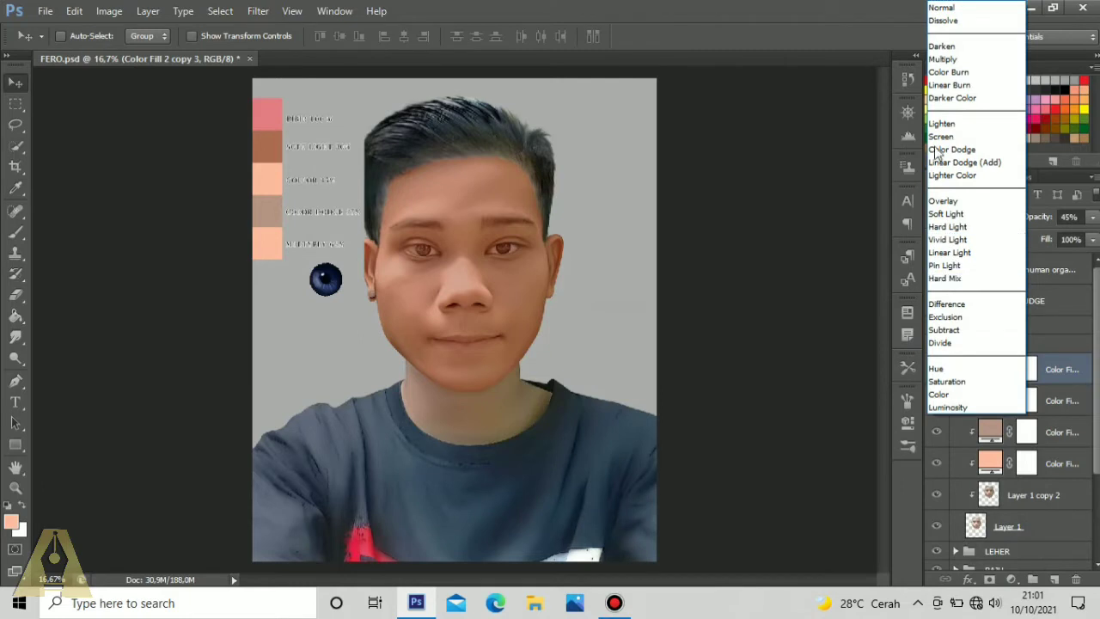
{"action": "left_click", "coordinate": [952, 215]}
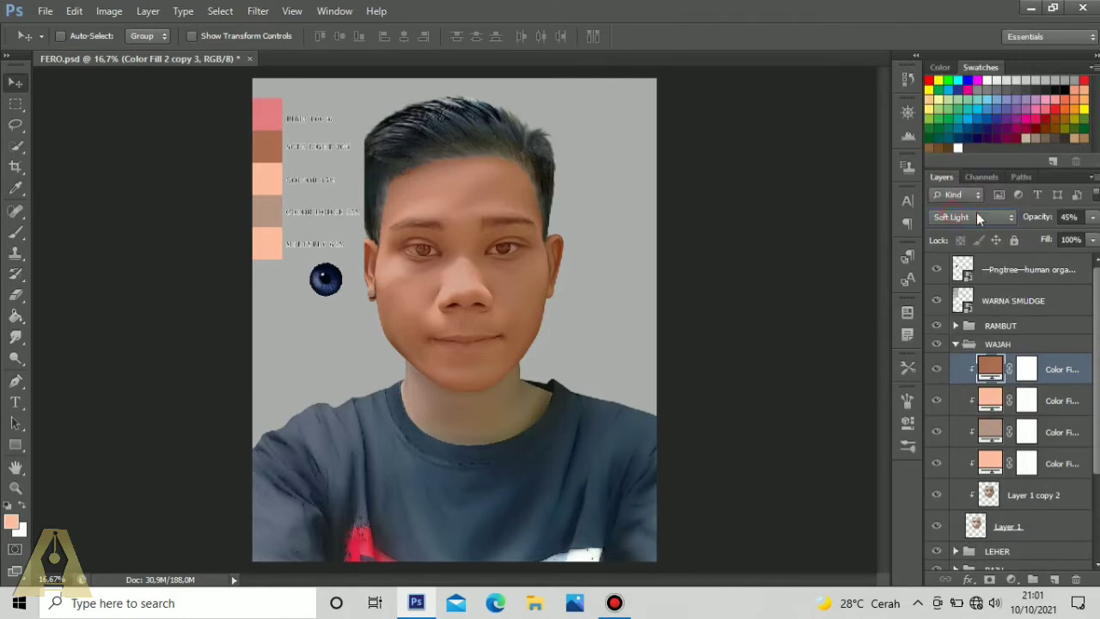
{"action": "left_click_drag", "start_coordinate": [1085, 216], "coordinate": [964, 239]}
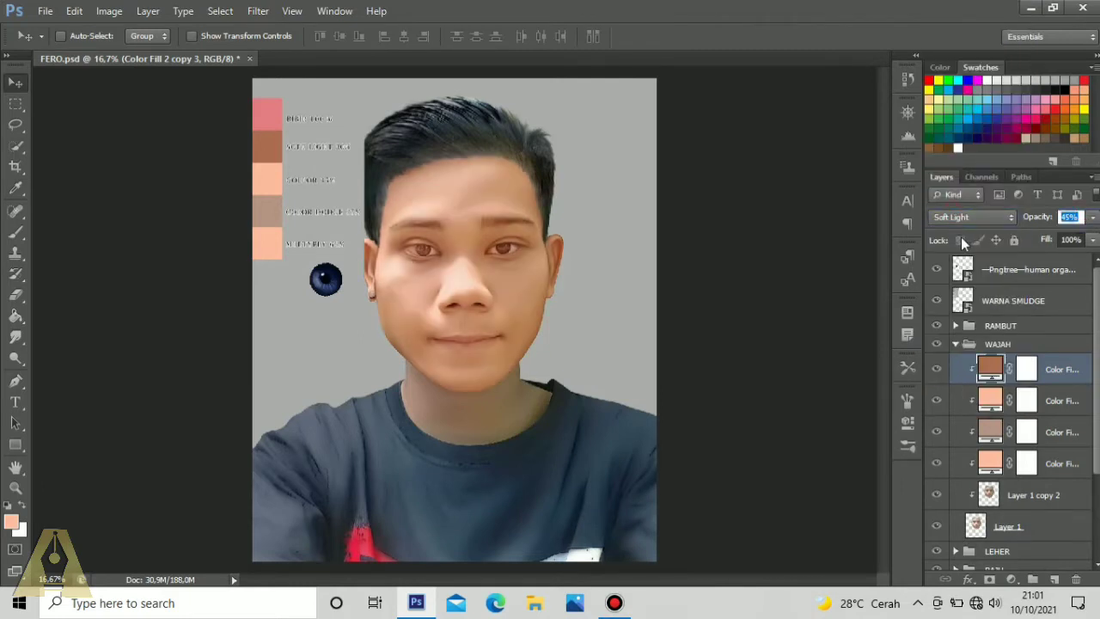
{"action": "type", "text": "30"}
{"action": "key", "text": "Return"}
Step: Check the blend mode and opacity of the clipped colour fill copies in the WAJAH group
{"action": "left_click", "coordinate": [990, 400]}
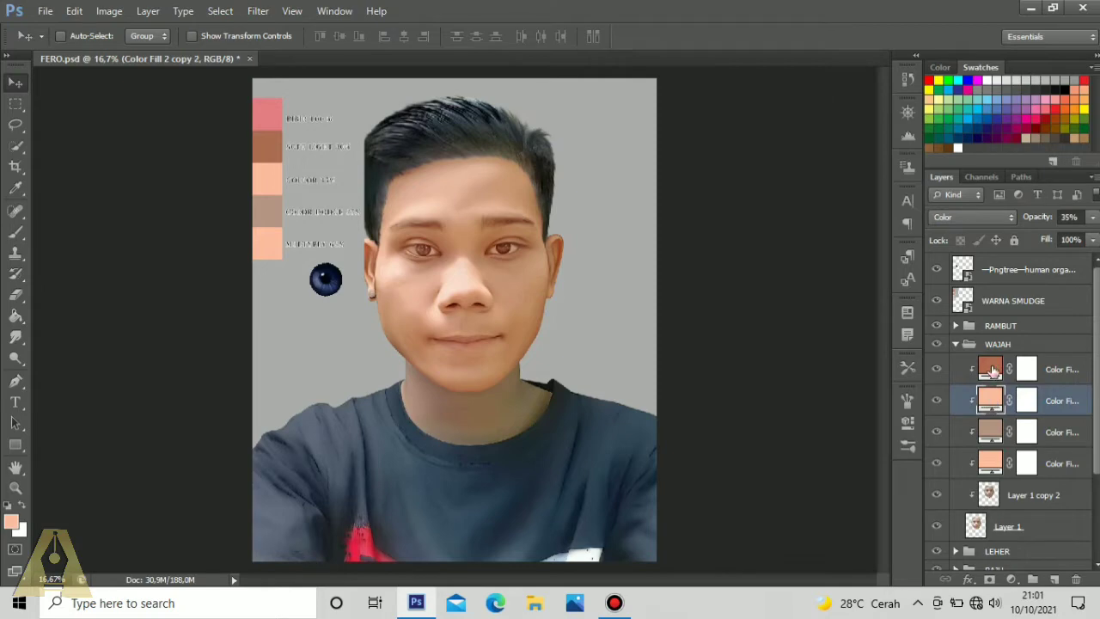
{"action": "left_click", "coordinate": [993, 371]}
{"action": "left_click", "coordinate": [1001, 403]}
{"action": "left_click", "coordinate": [997, 437]}
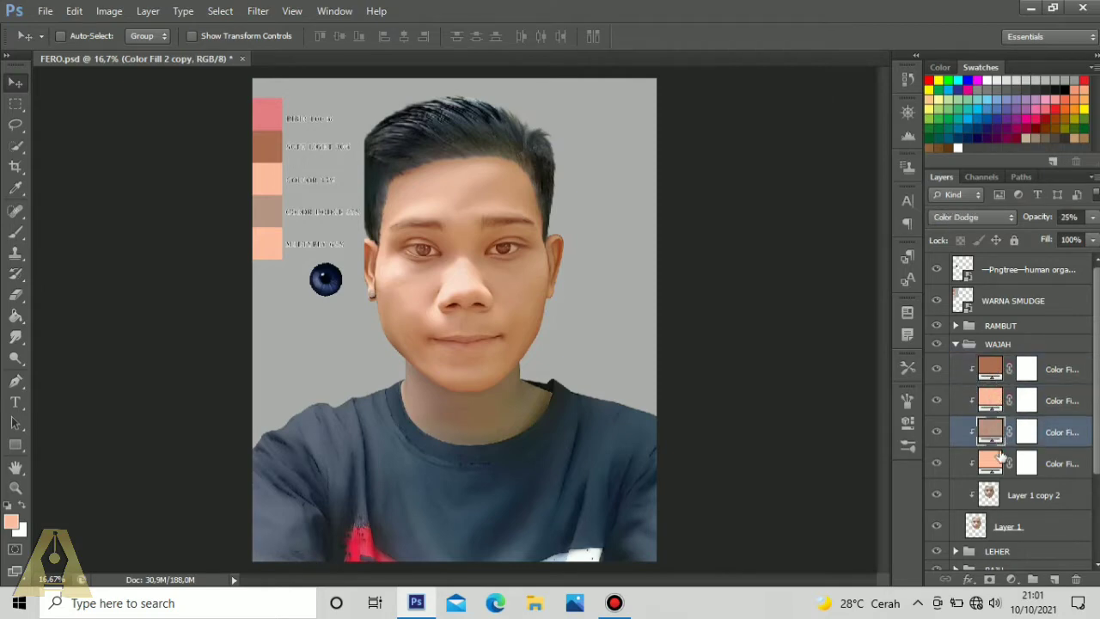
Step: Set the foreground colour to e47c83, sampled from the pink swatch of the colour reference
{"action": "left_click", "coordinate": [994, 467]}
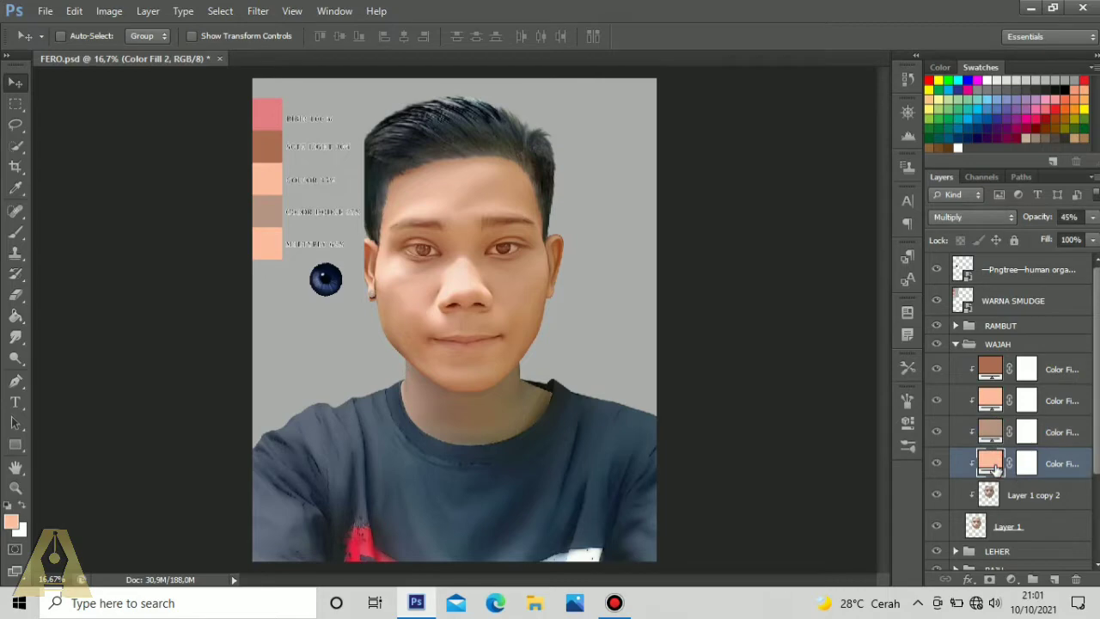
{"action": "left_click", "coordinate": [991, 366]}
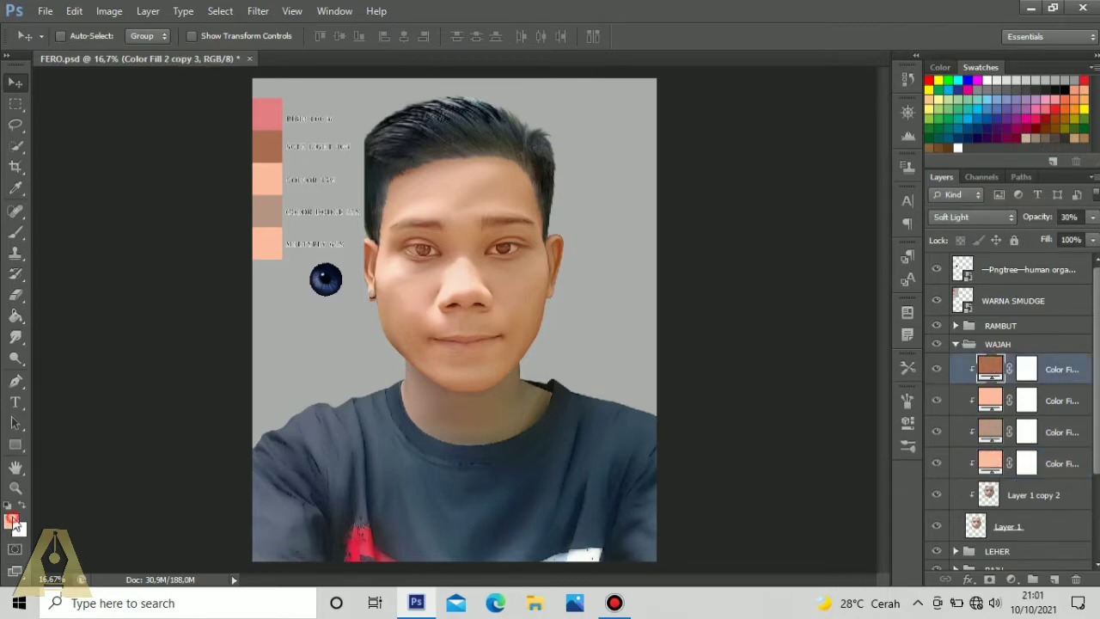
{"action": "left_click", "coordinate": [13, 520]}
{"action": "left_click", "coordinate": [273, 108]}
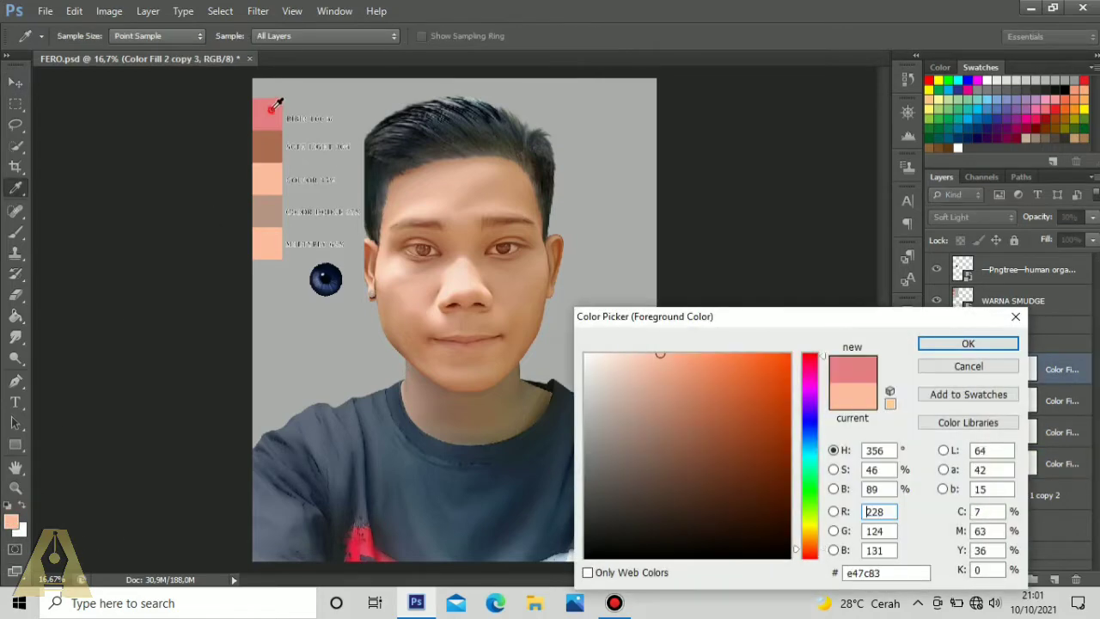
{"action": "left_click", "coordinate": [950, 342]}
{"action": "key", "text": "v"}
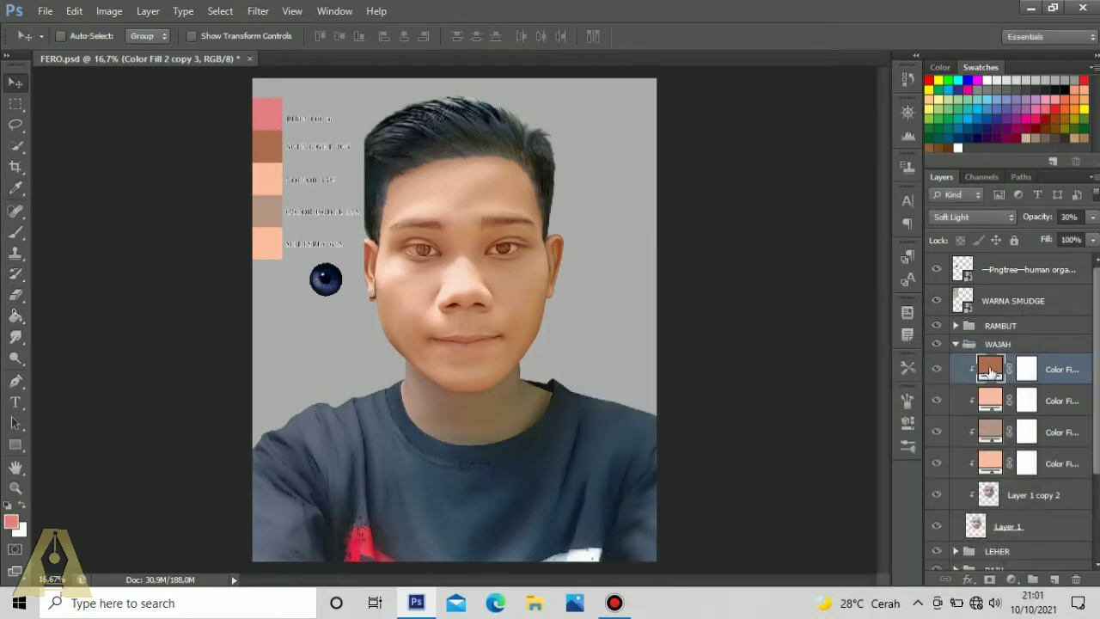
Step: Hide the WARNA SMUDGE colour reference layer
{"action": "left_click", "coordinate": [954, 344]}
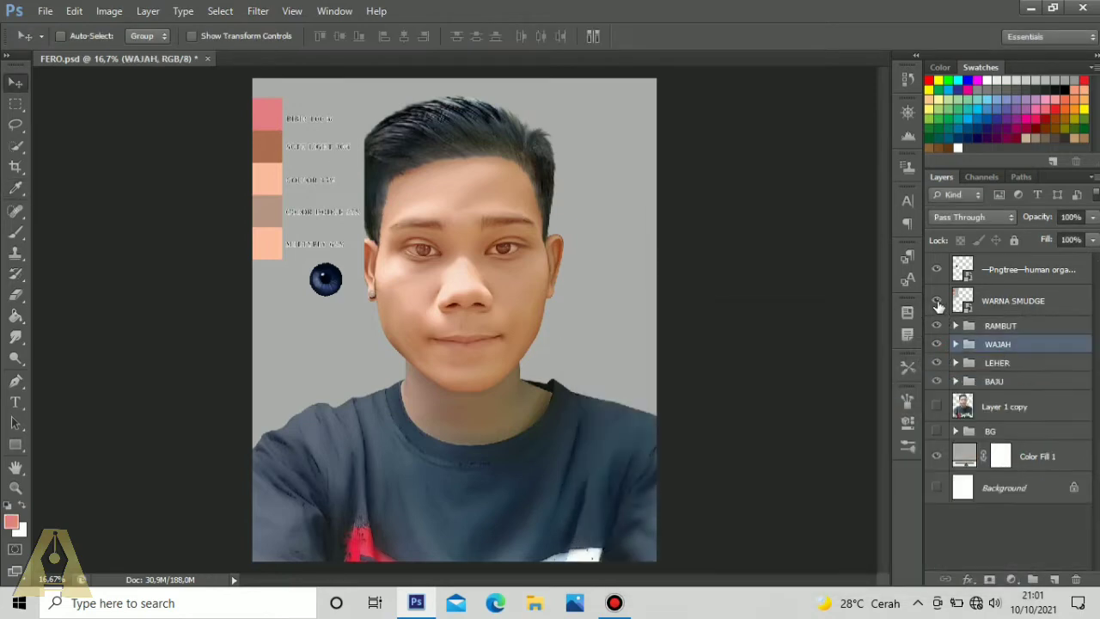
{"action": "left_click", "coordinate": [937, 301]}
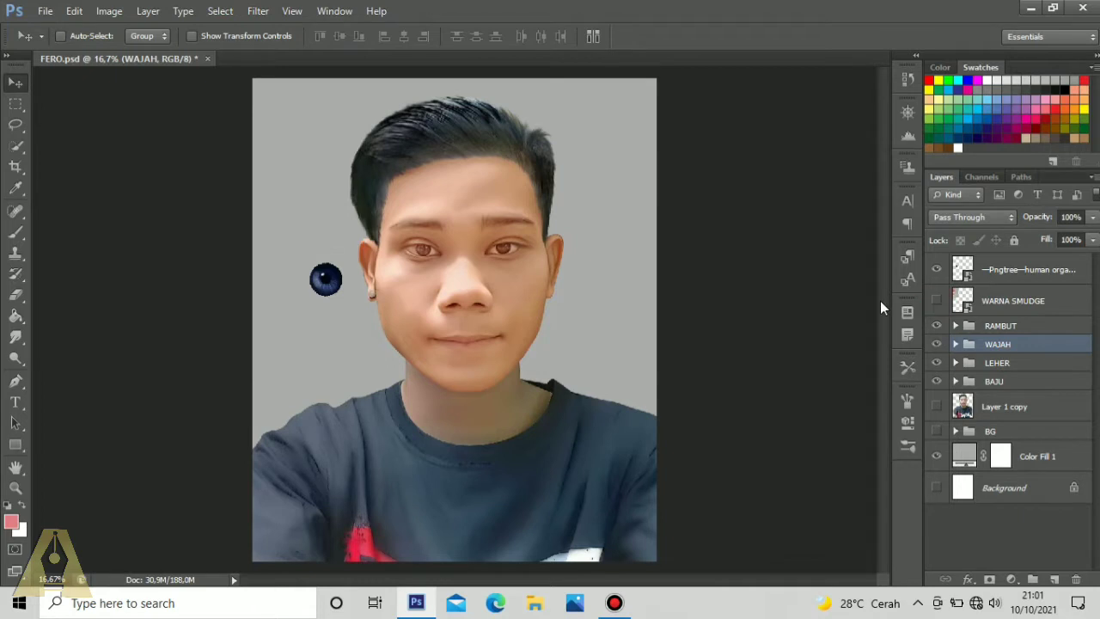
{"action": "left_click", "coordinate": [956, 344]}
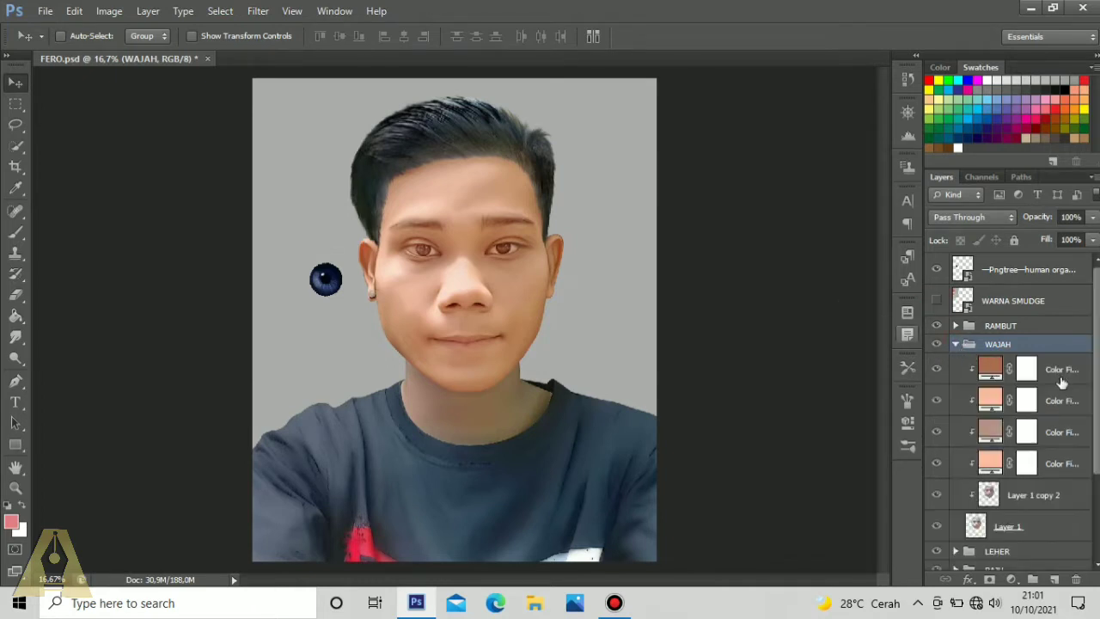
Step: On Layer 1 copy 2, trace the upper lid edge of the subject's left eye with a curved Pen path
{"action": "left_click", "coordinate": [1040, 497]}
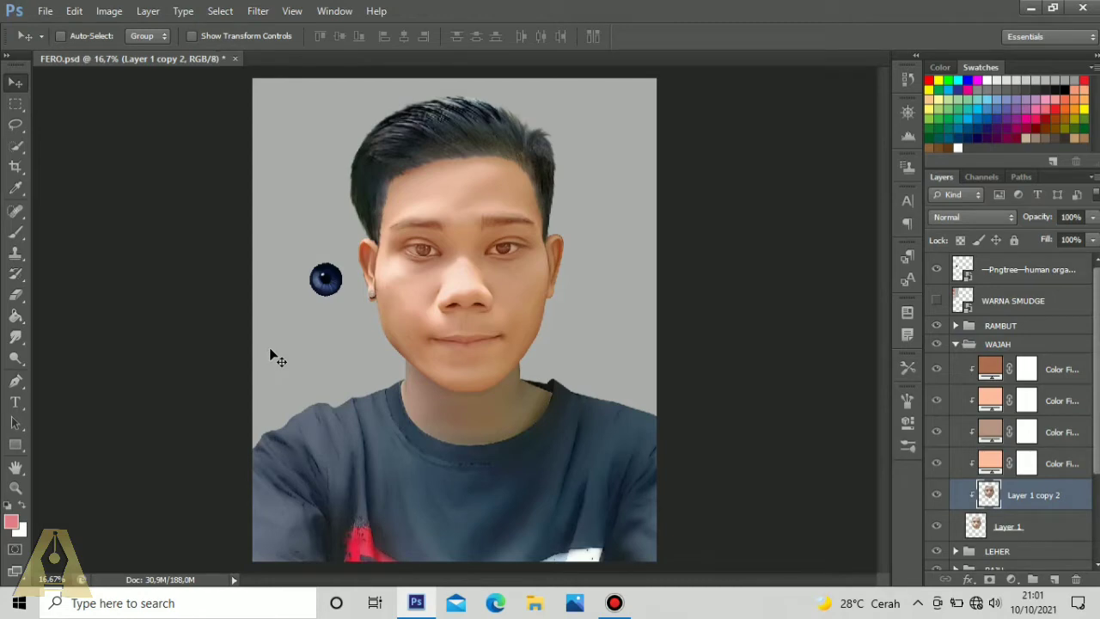
{"action": "key", "text": "ctrl+plus"}
{"action": "key", "text": "ctrl+plus"}
{"action": "key", "text": "ctrl+plus"}
{"action": "key", "text": "ctrl+plus"}
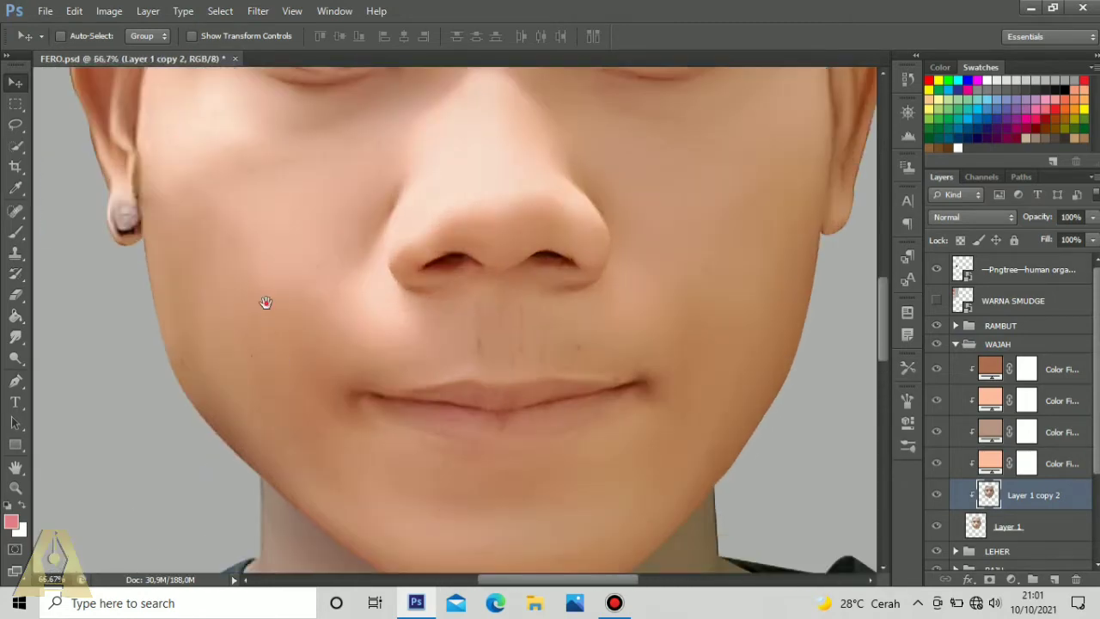
{"action": "left_click_drag", "start_coordinate": [310, 205], "coordinate": [279, 452]}
{"action": "left_click_drag", "start_coordinate": [369, 408], "coordinate": [237, 348]}
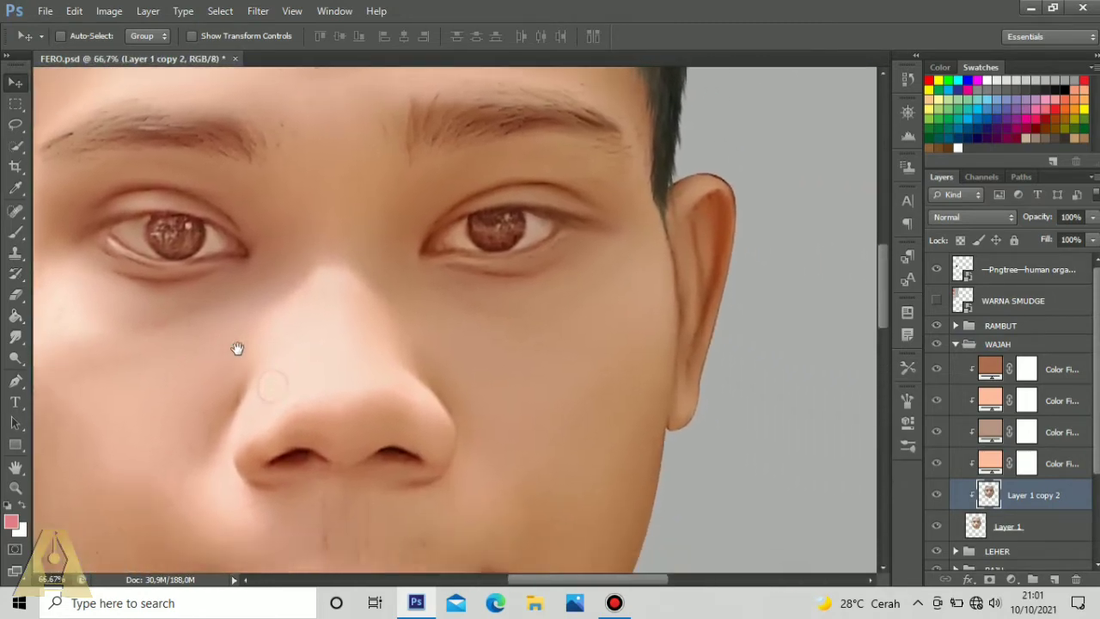
{"action": "left_click", "coordinate": [16, 381]}
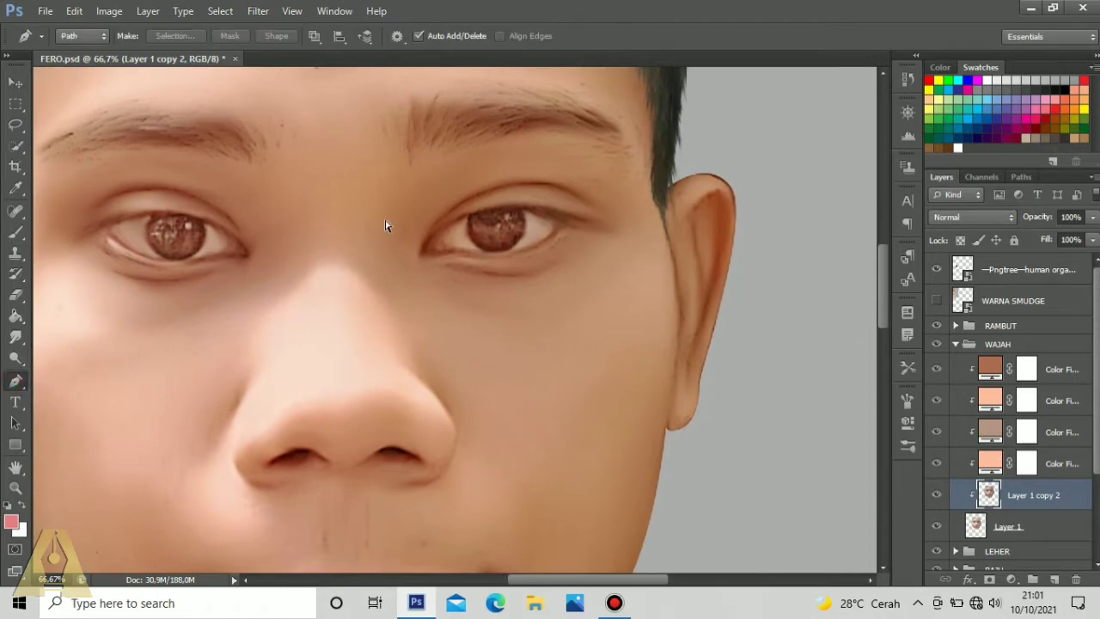
{"action": "key", "text": "ctrl+plus"}
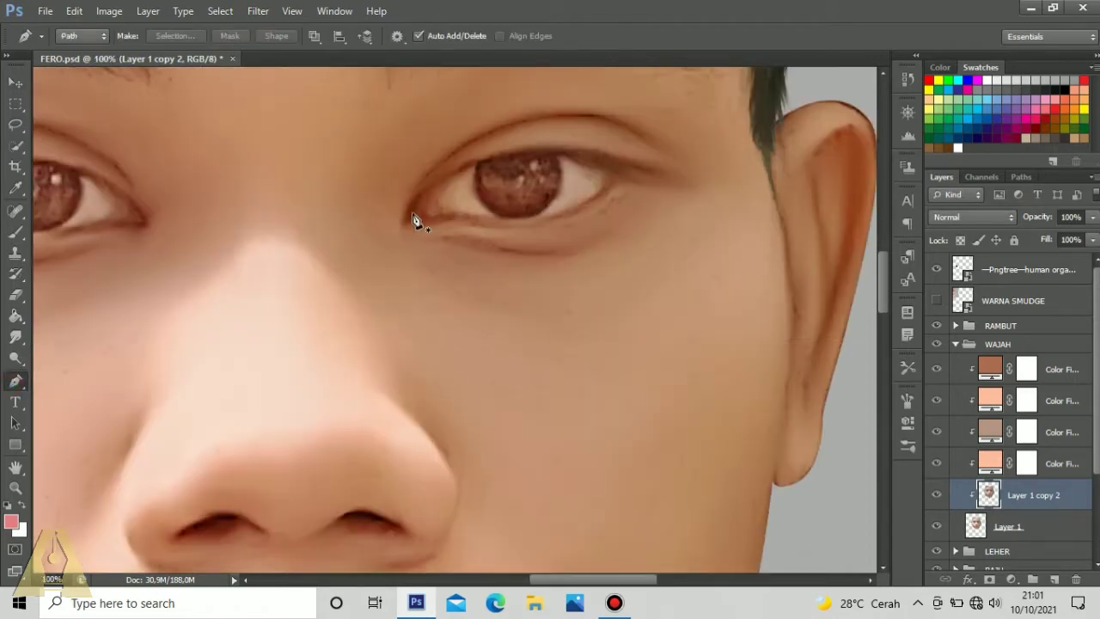
{"action": "left_click", "coordinate": [410, 221]}
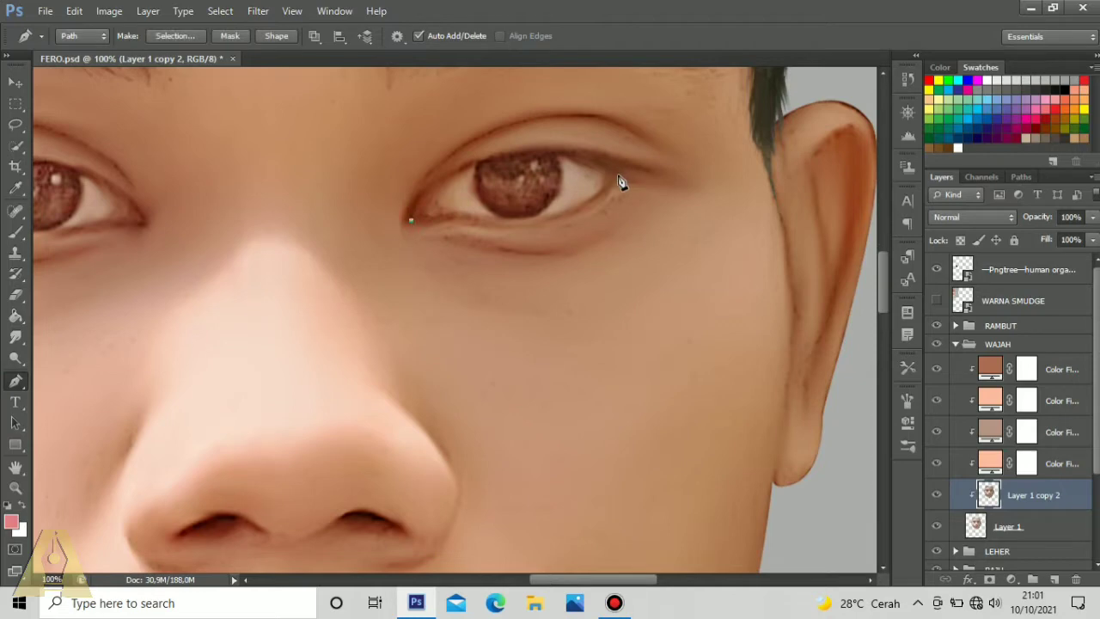
{"action": "left_click_drag", "start_coordinate": [617, 175], "coordinate": [781, 226]}
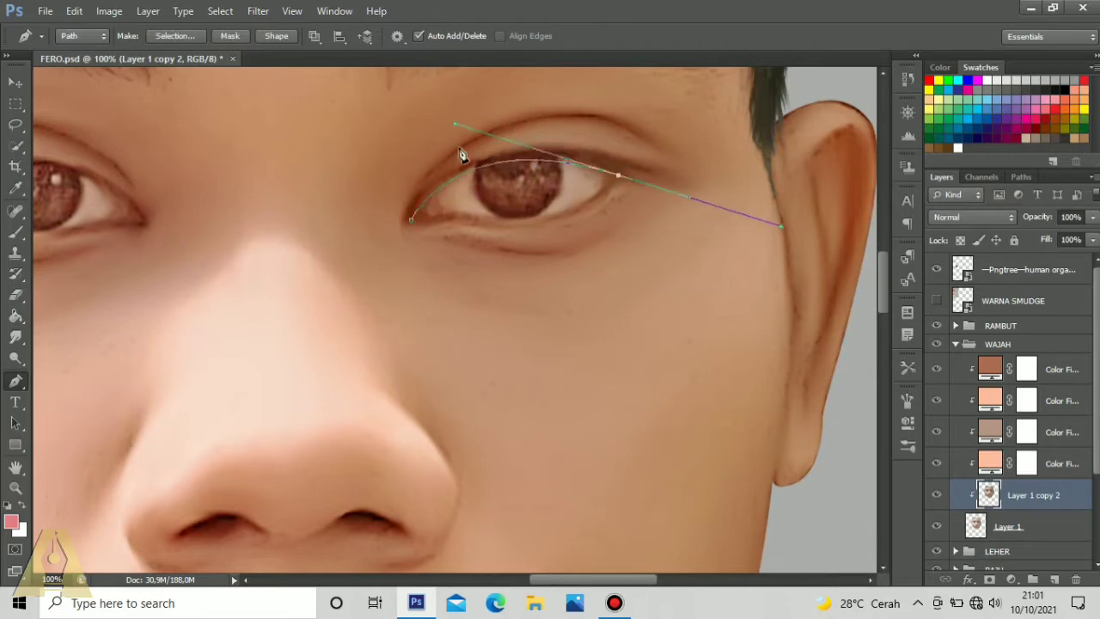
{"action": "key", "text": "ctrl+z"}
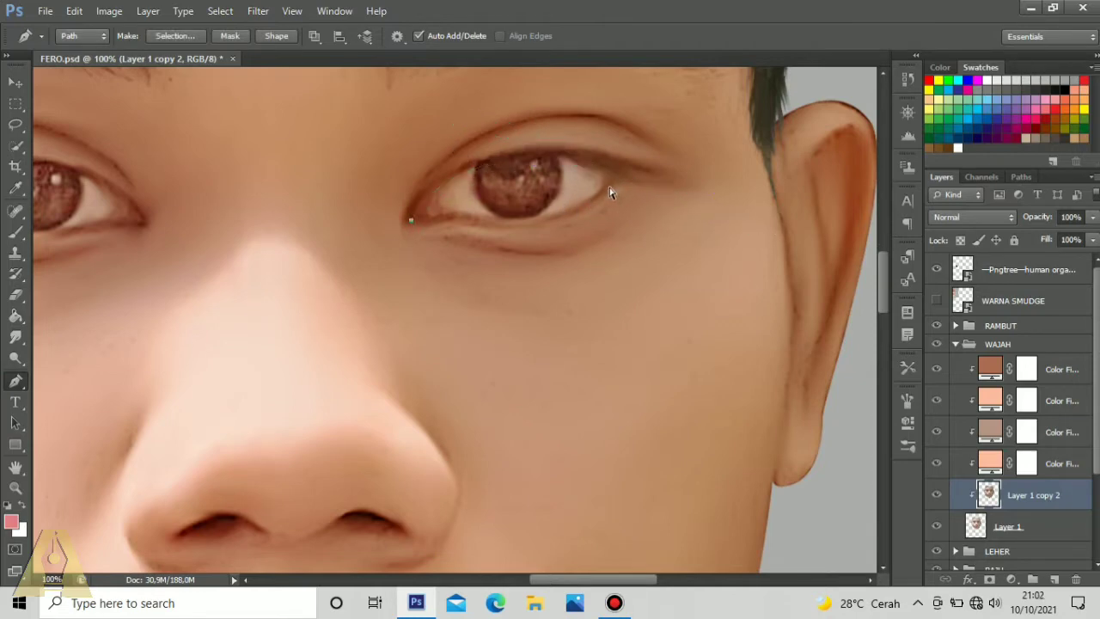
{"action": "left_click_drag", "start_coordinate": [617, 175], "coordinate": [635, 188]}
{"action": "left_click_drag", "start_coordinate": [600, 160], "coordinate": [473, 109]}
{"action": "key", "text": "ctrl+z"}
{"action": "left_click", "coordinate": [412, 213]}
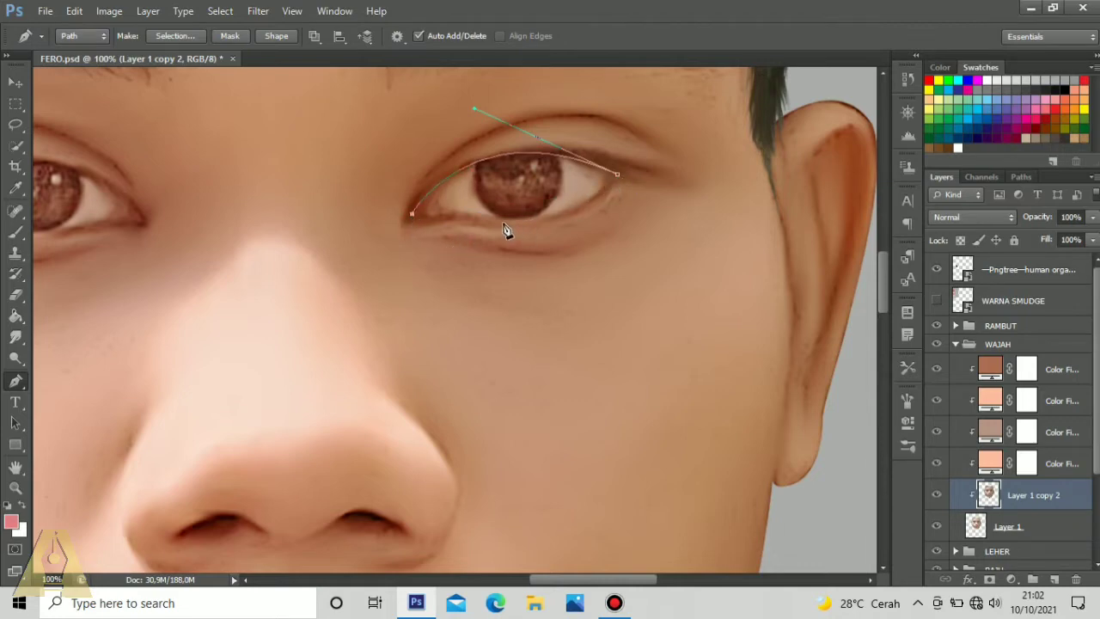
Step: Continue the Pen path along the lower lid of the subject's left eye and close it at the inner corner
{"action": "left_click", "coordinate": [618, 178]}
{"action": "left_click_drag", "start_coordinate": [496, 223], "coordinate": [463, 217]}
{"action": "left_click_drag", "start_coordinate": [558, 223], "coordinate": [585, 229]}
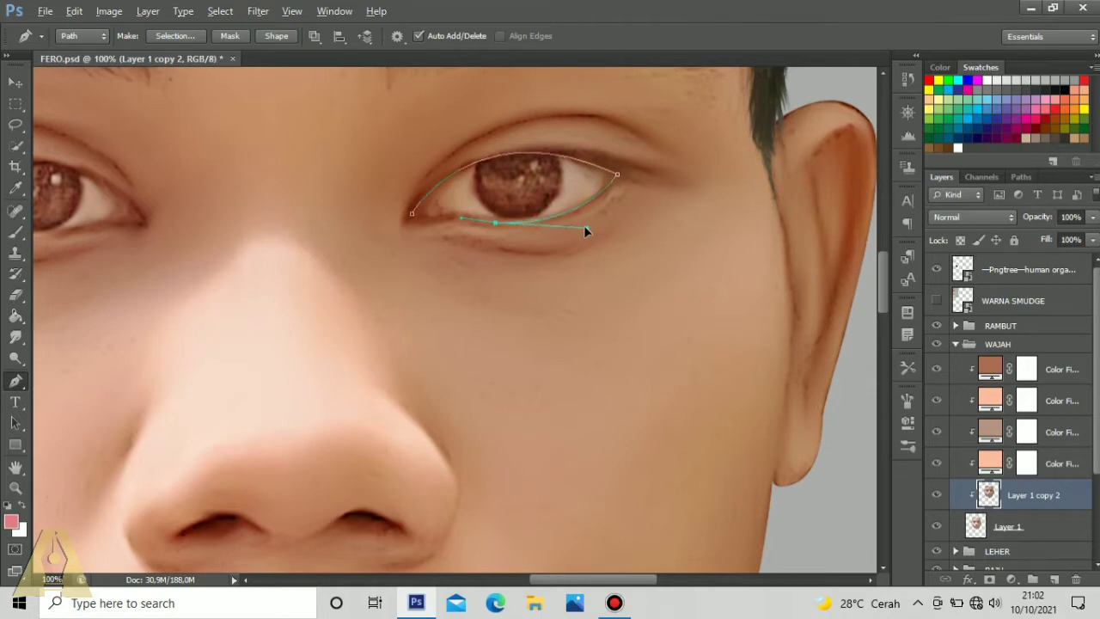
{"action": "left_click", "coordinate": [411, 215]}
{"action": "left_click_drag", "start_coordinate": [430, 222], "coordinate": [408, 229]}
{"action": "left_click", "coordinate": [414, 223]}
{"action": "left_click", "coordinate": [413, 224], "text": "alt"}
{"action": "left_click", "coordinate": [412, 213]}
Step: Trace a closed Pen path around the subject's right eye, following the upper and lower lid edges
{"action": "left_click_drag", "start_coordinate": [307, 261], "coordinate": [504, 287]}
{"action": "left_click_drag", "start_coordinate": [380, 282], "coordinate": [466, 289]}
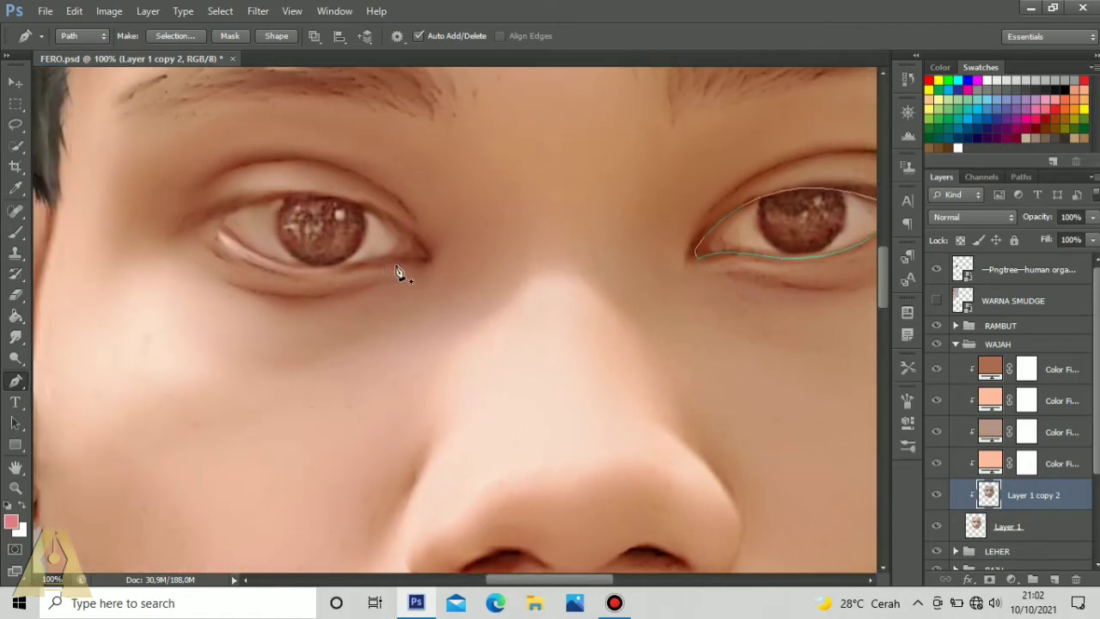
{"action": "left_click", "coordinate": [430, 259]}
{"action": "left_click_drag", "start_coordinate": [221, 224], "coordinate": [317, 143]}
{"action": "left_click_drag", "start_coordinate": [430, 261], "coordinate": [424, 247]}
{"action": "left_click_drag", "start_coordinate": [320, 270], "coordinate": [363, 267]}
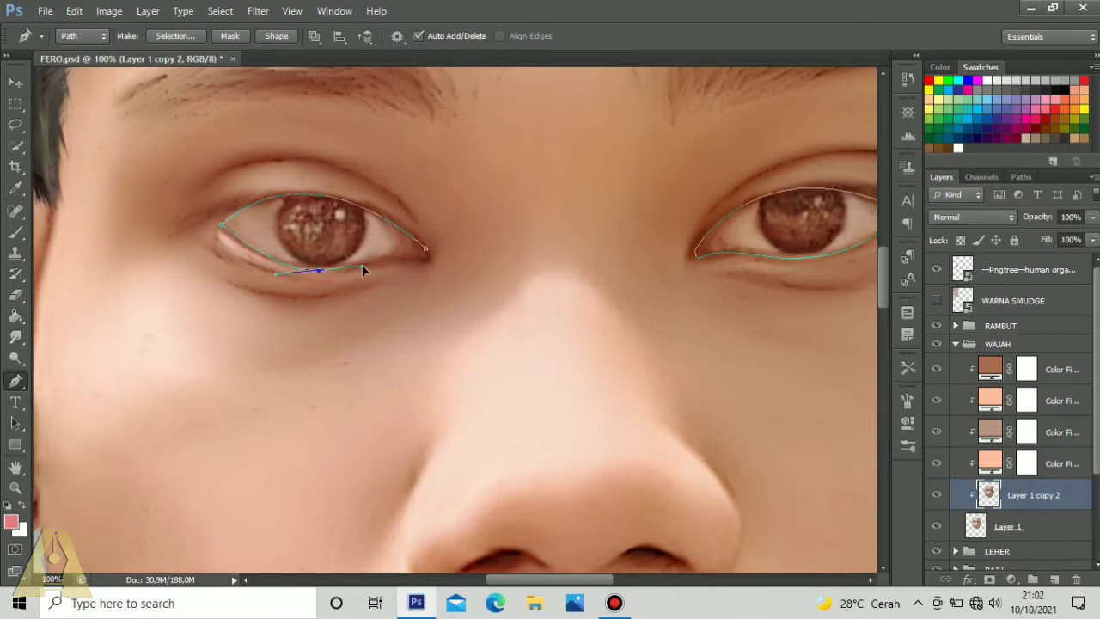
{"action": "left_click_drag", "start_coordinate": [425, 249], "coordinate": [441, 274]}
{"action": "left_click", "coordinate": [425, 249]}
{"action": "left_click", "coordinate": [425, 249]}
Step: Convert both eye paths to a selection and copy the selected eyes onto a new layer
{"action": "left_click_drag", "start_coordinate": [346, 298], "coordinate": [202, 319]}
{"action": "right_click", "coordinate": [512, 259]}
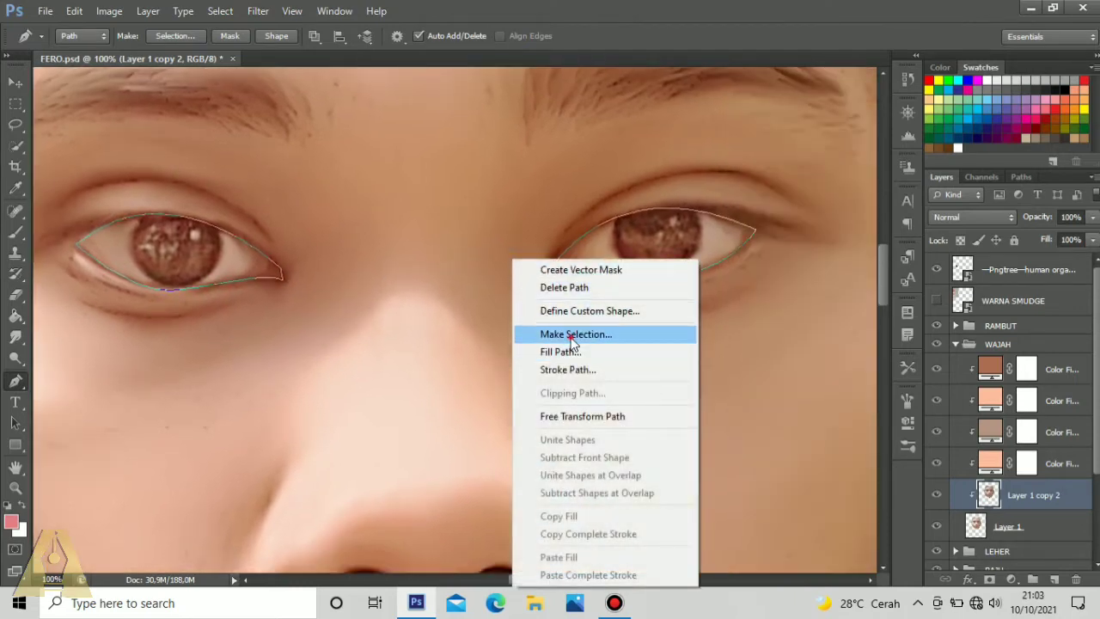
{"action": "left_click", "coordinate": [585, 333]}
{"action": "left_click", "coordinate": [633, 172]}
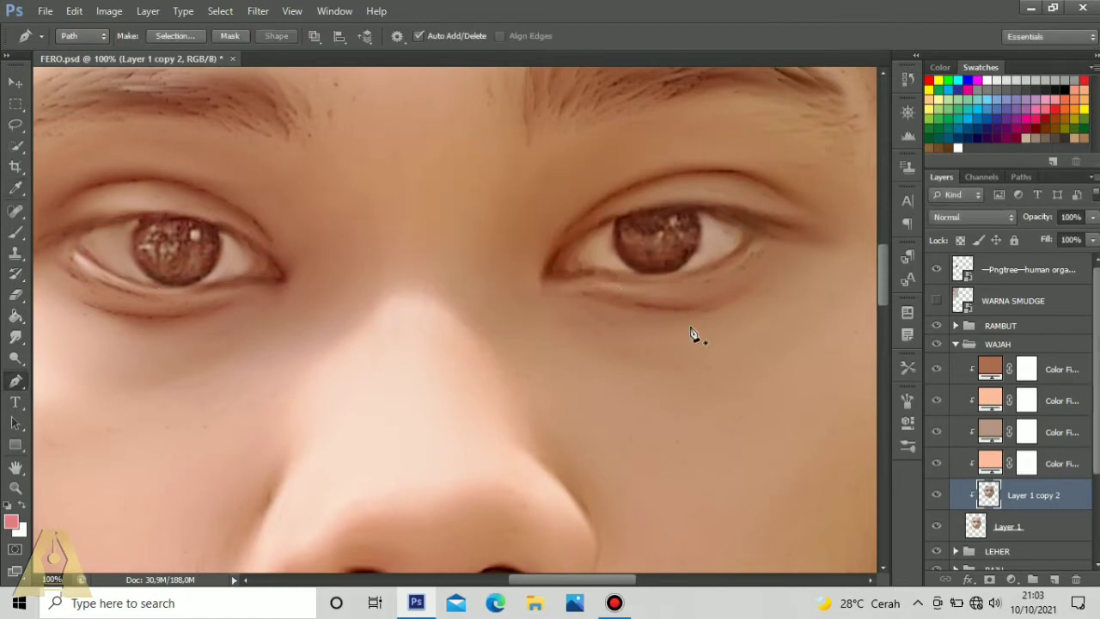
{"action": "key", "text": "ctrl+j"}
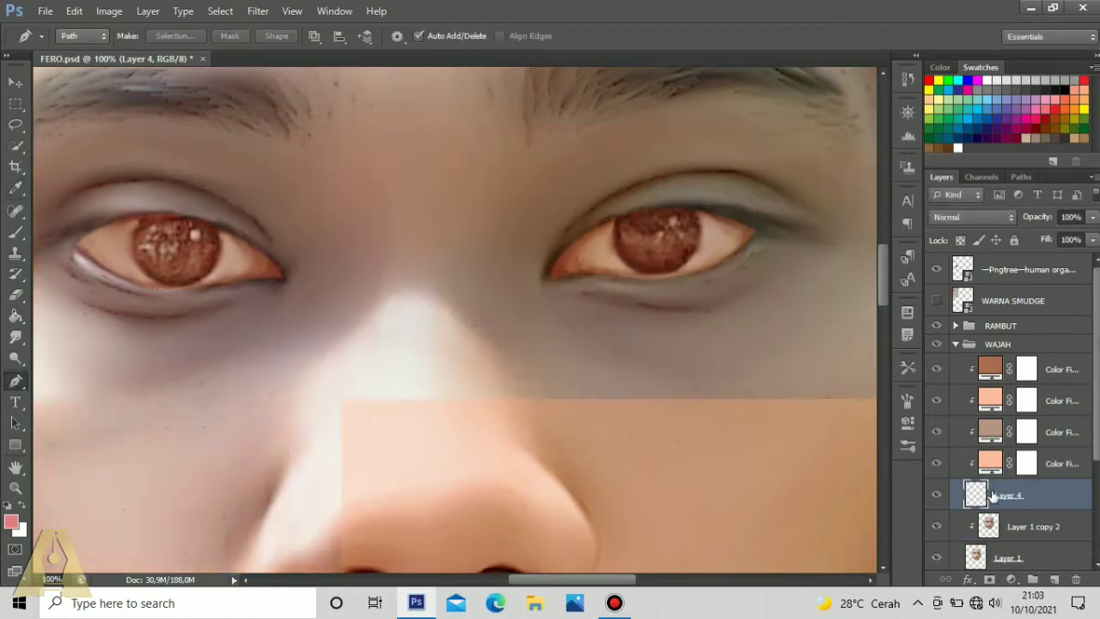
Step: Move the copied eyes layer to the top of the WAJAH group and clip the four colour fills to the face again
{"action": "left_click_drag", "start_coordinate": [1001, 497], "coordinate": [1006, 353]}
{"action": "left_click", "coordinate": [1058, 400]}
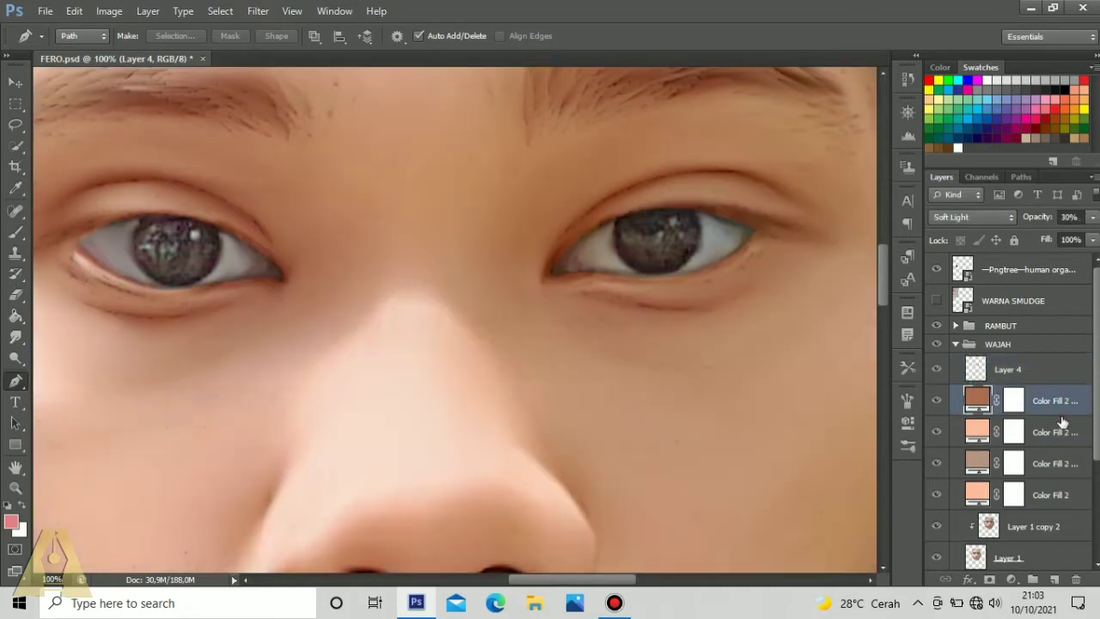
{"action": "left_click", "coordinate": [1047, 497], "text": "shift"}
{"action": "right_click", "coordinate": [1046, 494]}
{"action": "left_click", "coordinate": [935, 230]}
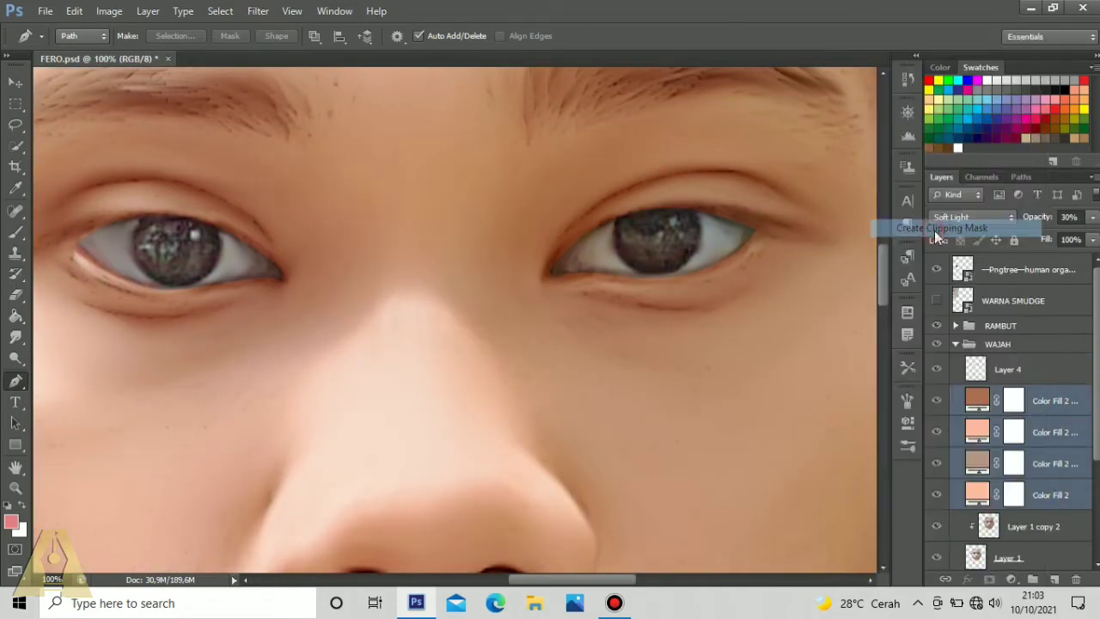
Step: Rename the copied eyes layer as MATA
{"action": "left_click", "coordinate": [1009, 372]}
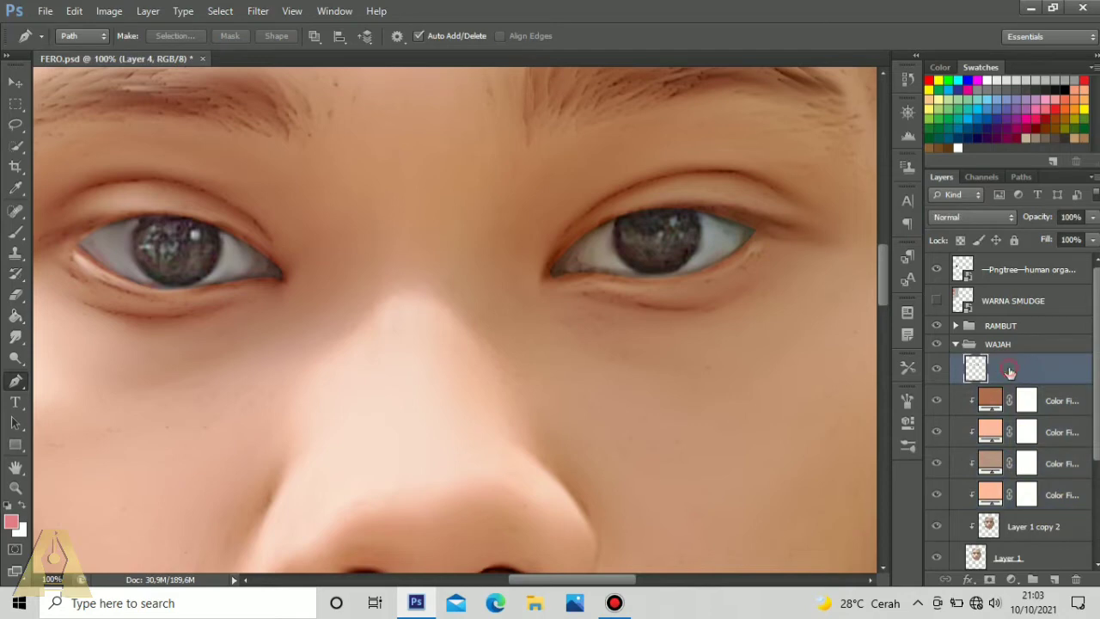
{"action": "double_click", "coordinate": [1008, 370]}
{"action": "type", "text": "MATA"}
{"action": "key", "text": "Return"}
{"action": "key", "text": "ctrl+minus"}
{"action": "key", "text": "ctrl+minus"}
{"action": "key", "text": "ctrl+minus"}
{"action": "key", "text": "ctrl+minus"}
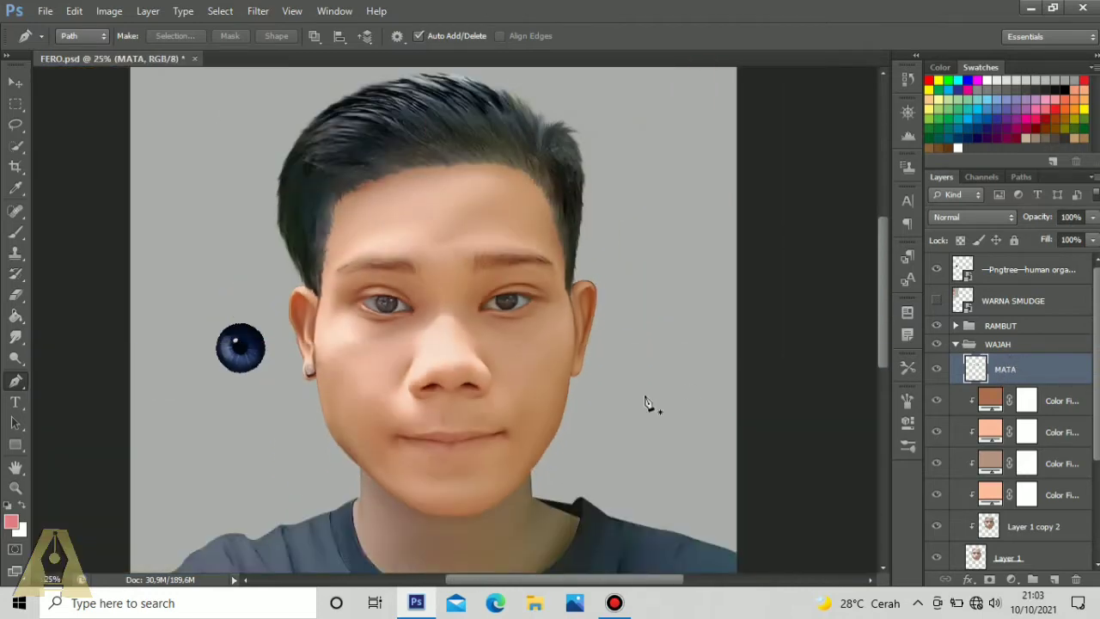
Step: Rename the eyeball illustration layer as PUPIL
{"action": "key", "text": "ctrl+plus"}
{"action": "key", "text": "ctrl+plus"}
{"action": "key", "text": "ctrl+plus"}
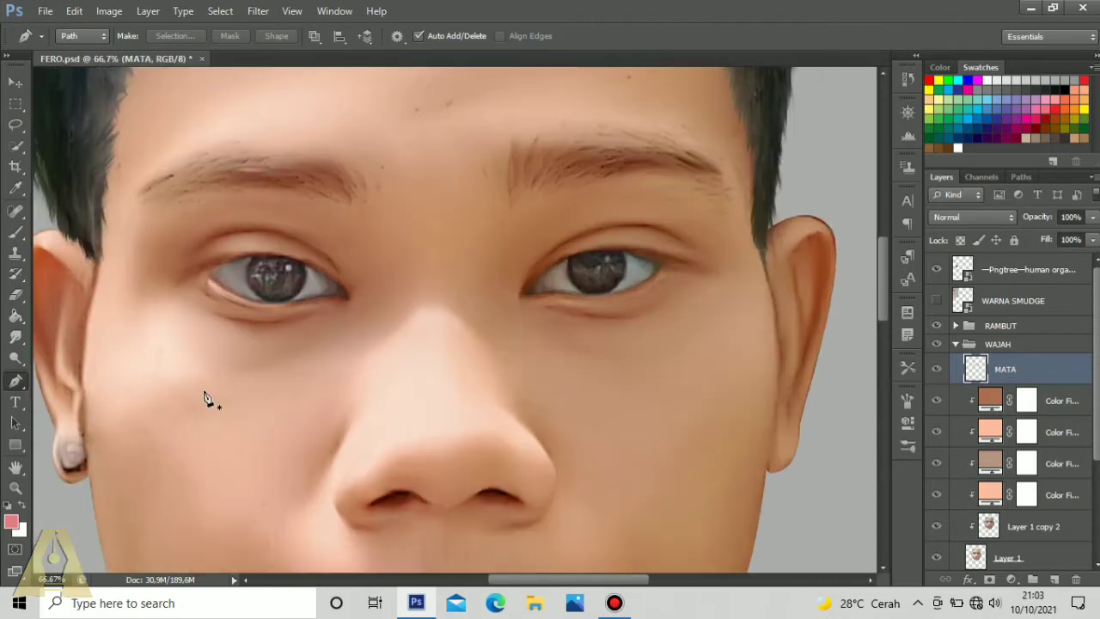
{"action": "left_click_drag", "start_coordinate": [204, 390], "coordinate": [424, 392]}
{"action": "key", "text": "v"}
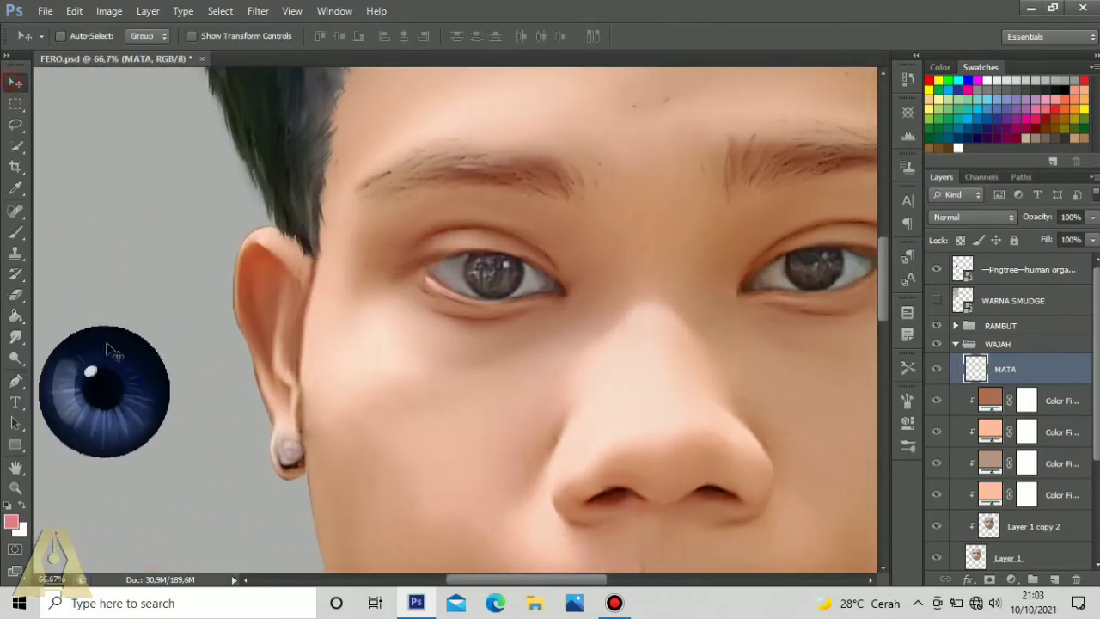
{"action": "left_click_drag", "start_coordinate": [92, 389], "coordinate": [333, 390]}
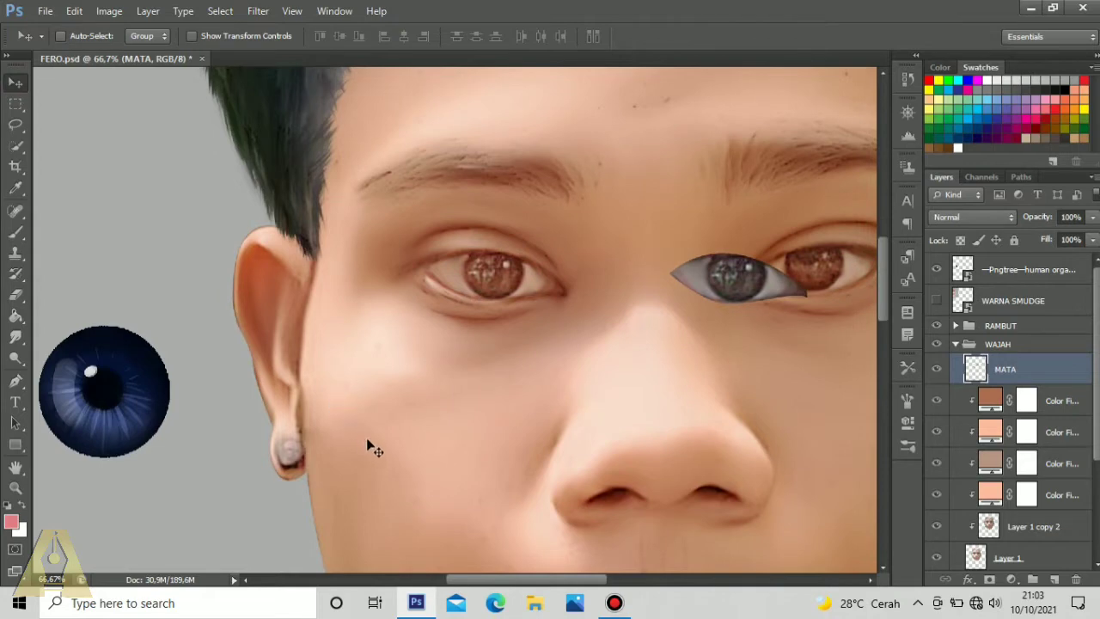
{"action": "key", "text": "ctrl+z"}
{"action": "left_click", "coordinate": [1004, 271]}
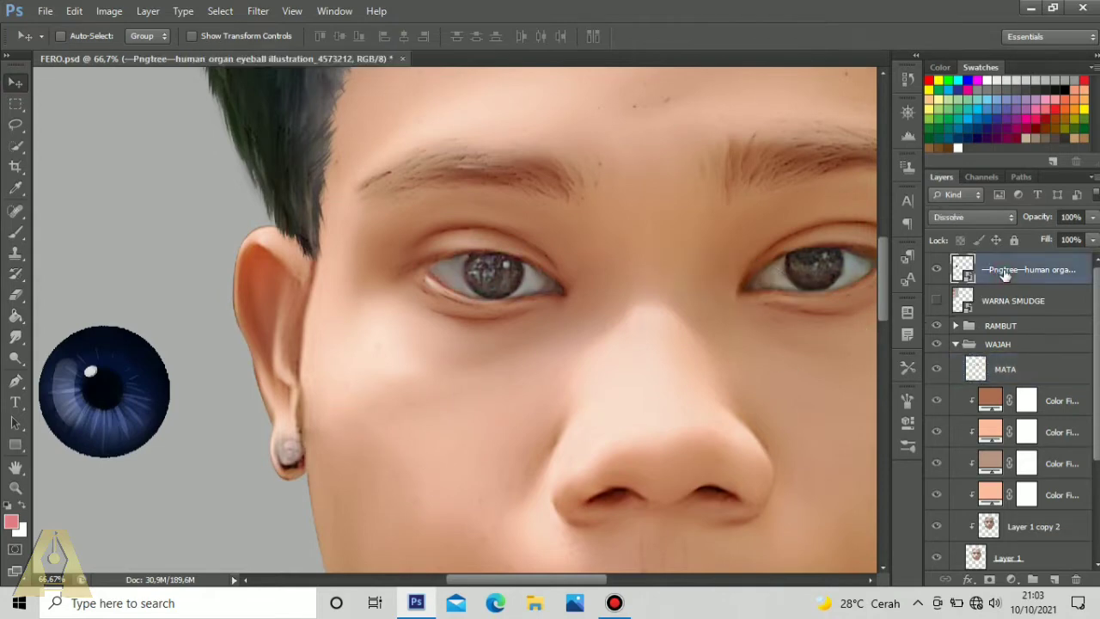
{"action": "double_click", "coordinate": [1005, 272]}
{"action": "type", "text": "PUPIL"}
{"action": "key", "text": "Return"}
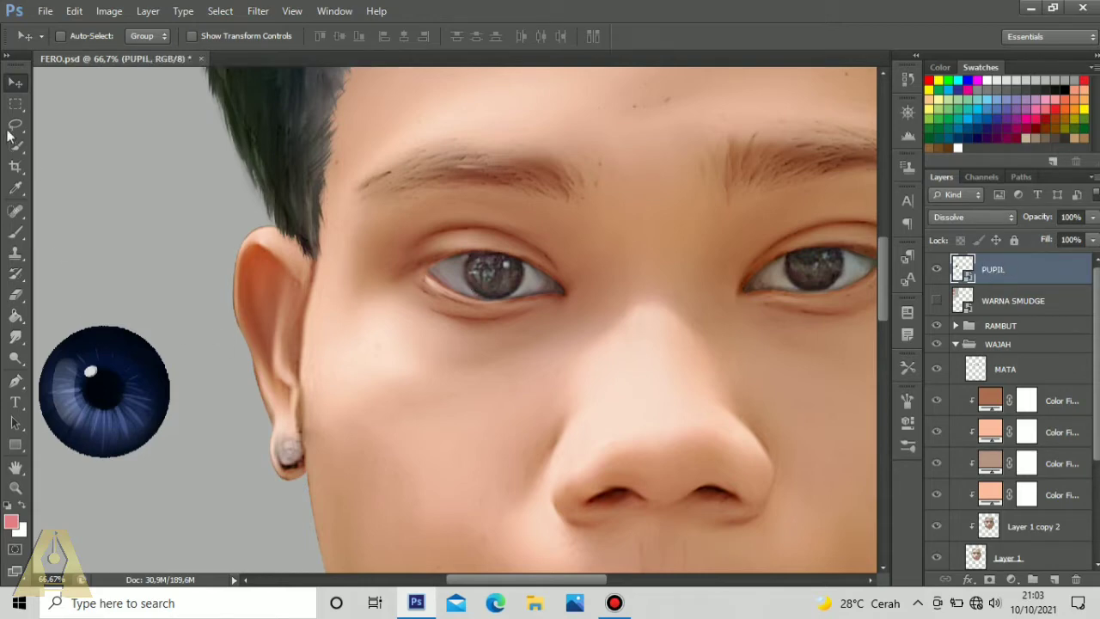
Step: Move the PUPIL eyeball onto the eye beside the earring, rotating it about 72° and shrinking it to about 1.07%
{"action": "left_click_drag", "start_coordinate": [108, 402], "coordinate": [541, 397]}
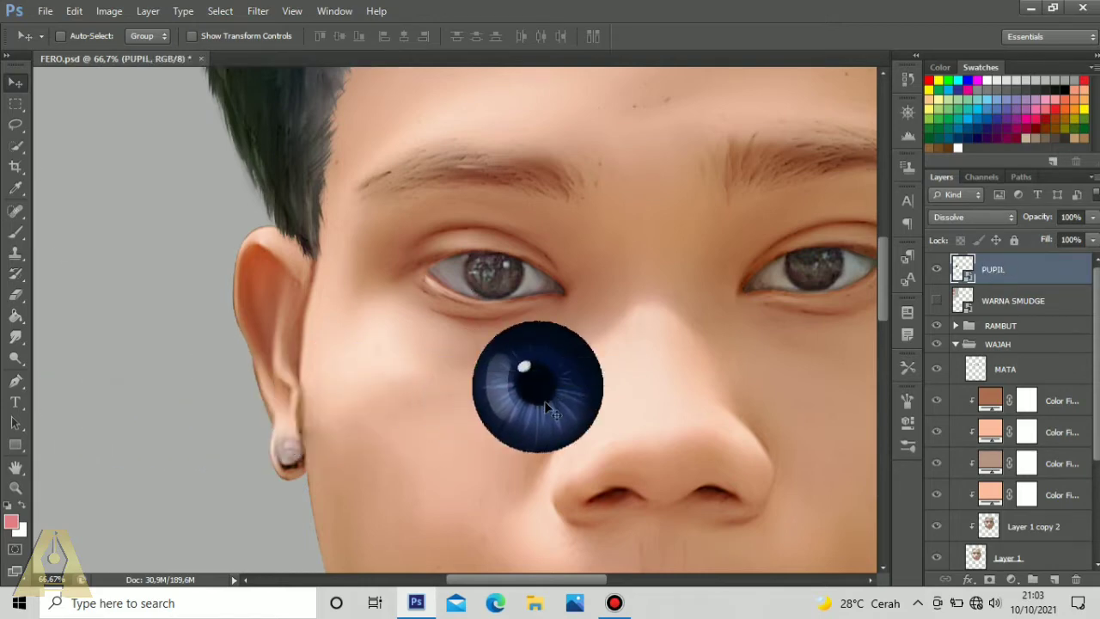
{"action": "key", "text": "ctrl+t"}
{"action": "left_click_drag", "start_coordinate": [646, 433], "coordinate": [530, 508]}
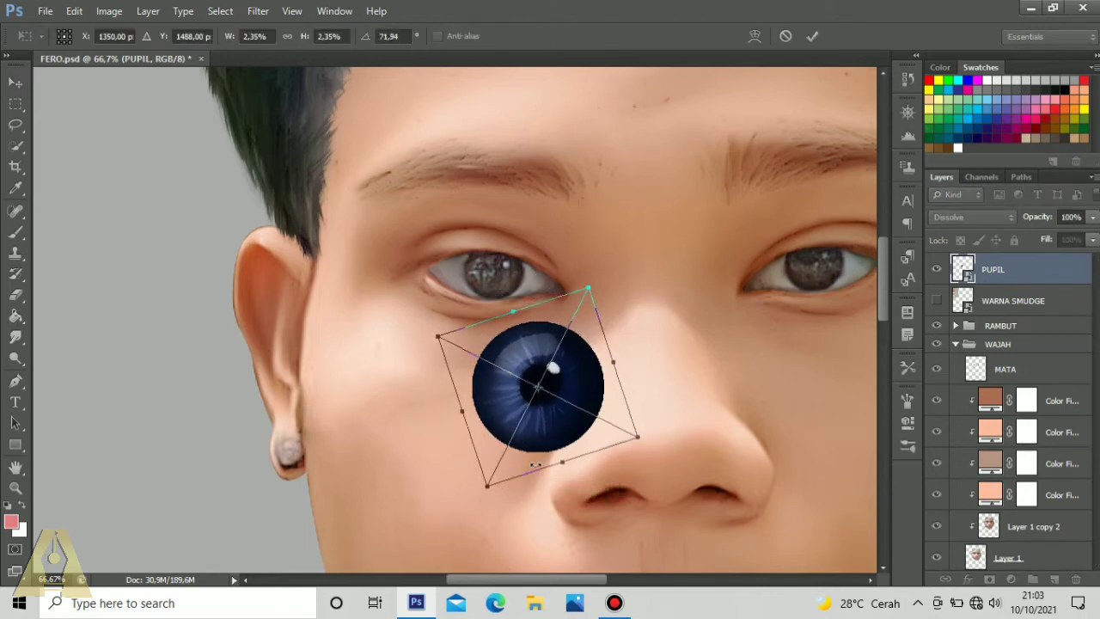
{"action": "left_click_drag", "start_coordinate": [590, 292], "coordinate": [548, 375]}
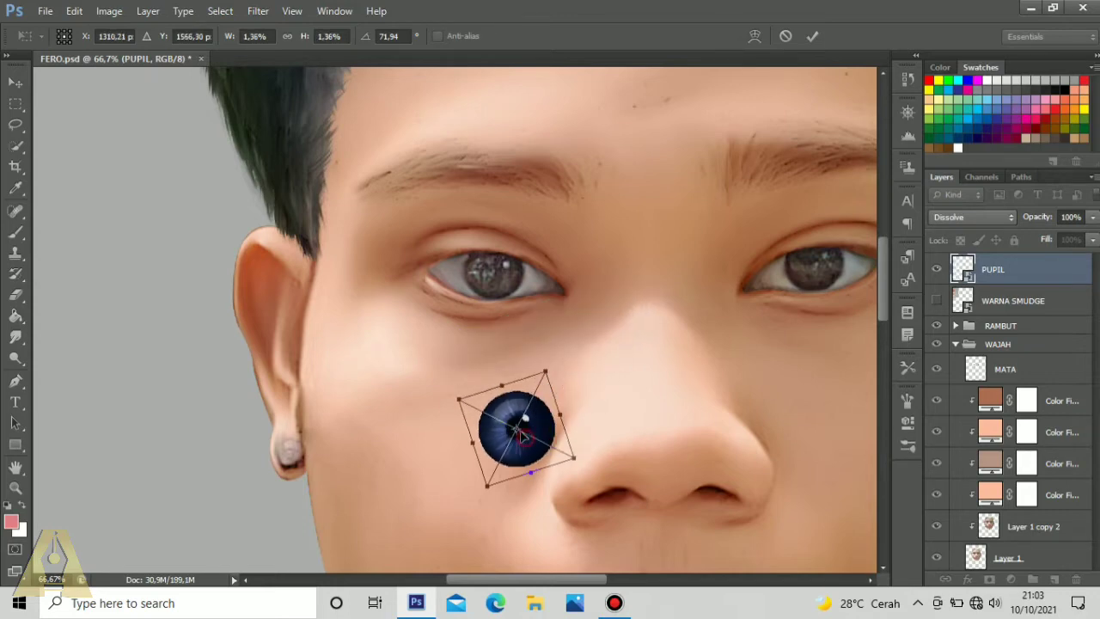
{"action": "left_click_drag", "start_coordinate": [522, 434], "coordinate": [508, 292]}
{"action": "left_click_drag", "start_coordinate": [467, 335], "coordinate": [501, 297]}
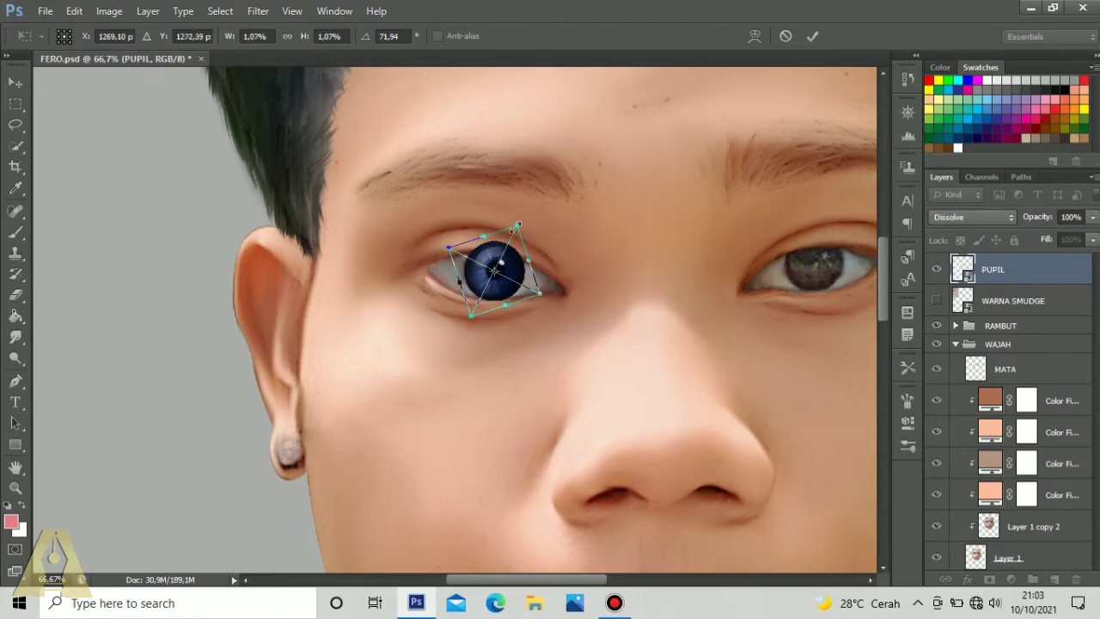
Step: Fine-tune the eyeball's size to 1.10% and nudge it into place over the original iris
{"action": "left_click_drag", "start_coordinate": [515, 227], "coordinate": [519, 224]}
{"action": "key", "text": "Up"}
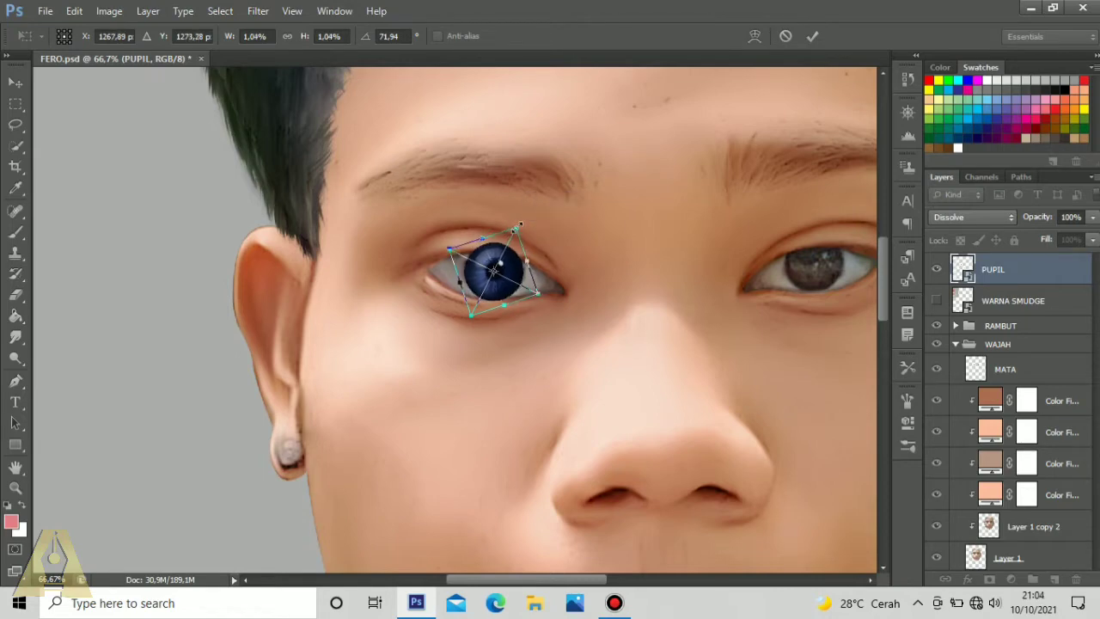
{"action": "key", "text": "Right"}
{"action": "left_click_drag", "start_coordinate": [449, 250], "coordinate": [445, 247]}
{"action": "key", "text": "Right"}
{"action": "key", "text": "Right"}
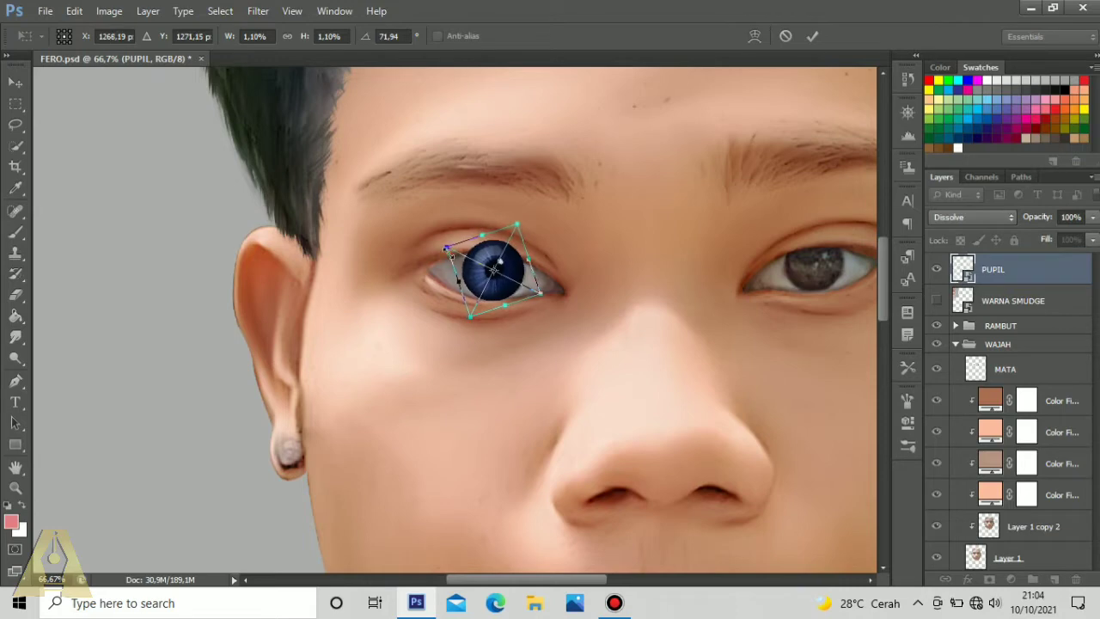
{"action": "key", "text": "Right"}
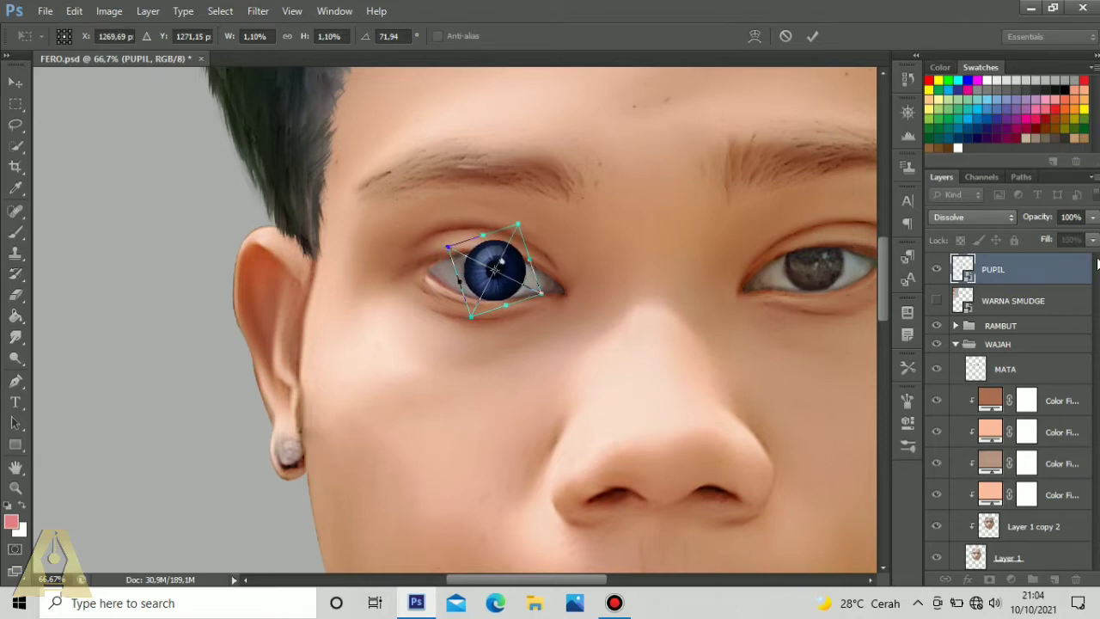
Step: Try the PUPIL layer at 50% opacity to check its alignment, and restore it to 100%
{"action": "left_click_drag", "start_coordinate": [1083, 218], "coordinate": [951, 246]}
{"action": "type", "text": "50"}
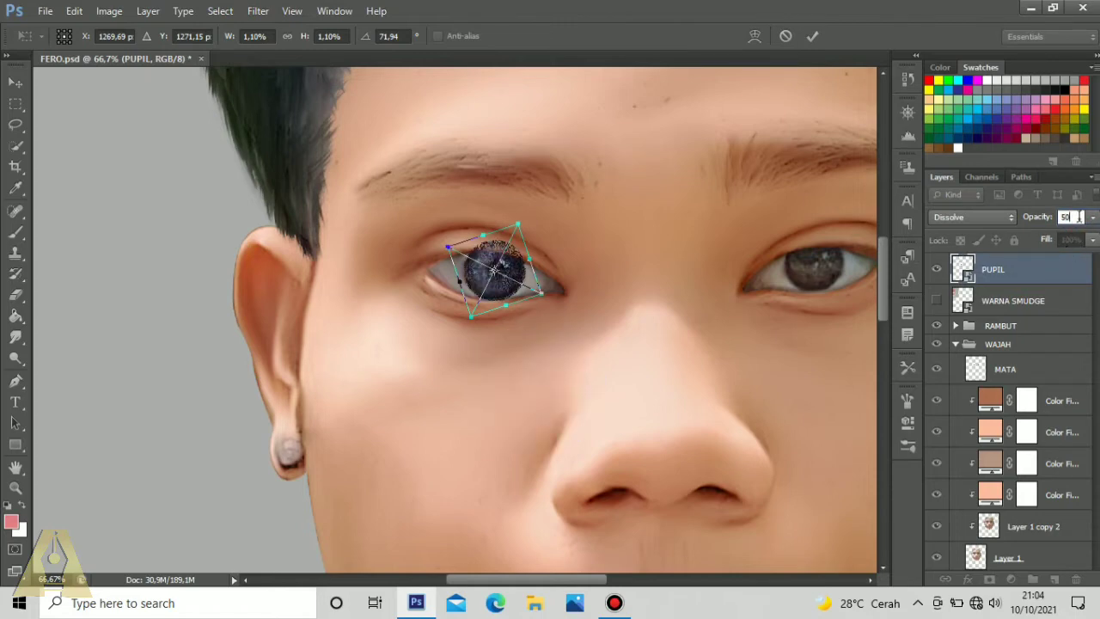
{"action": "key", "text": "BackSpace"}
{"action": "key", "text": "BackSpace"}
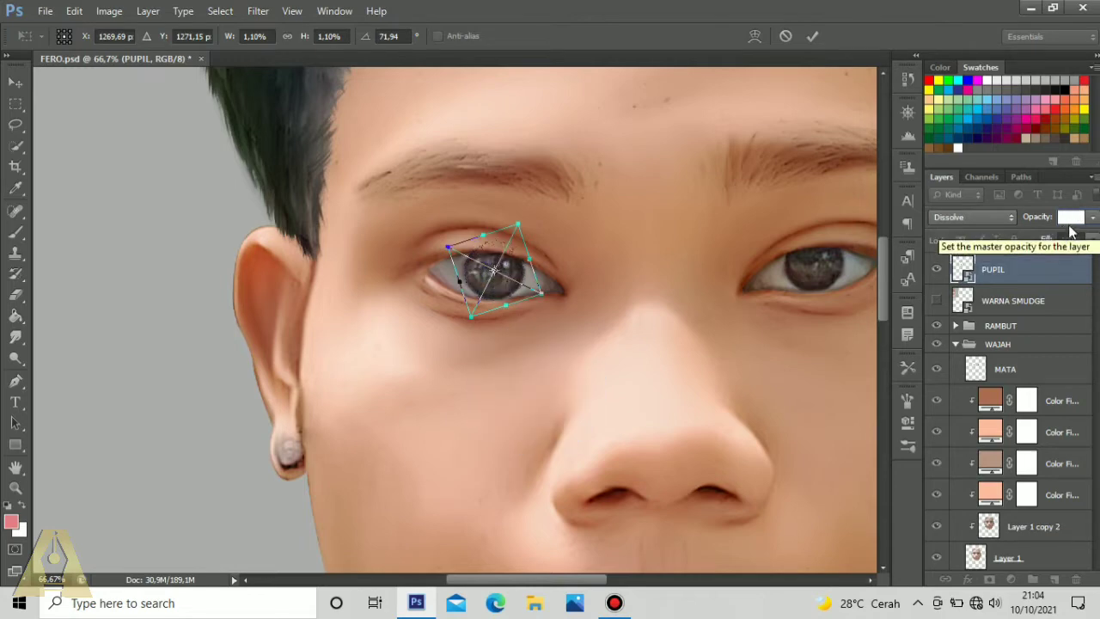
{"action": "type", "text": "100"}
{"action": "key", "text": "Return"}
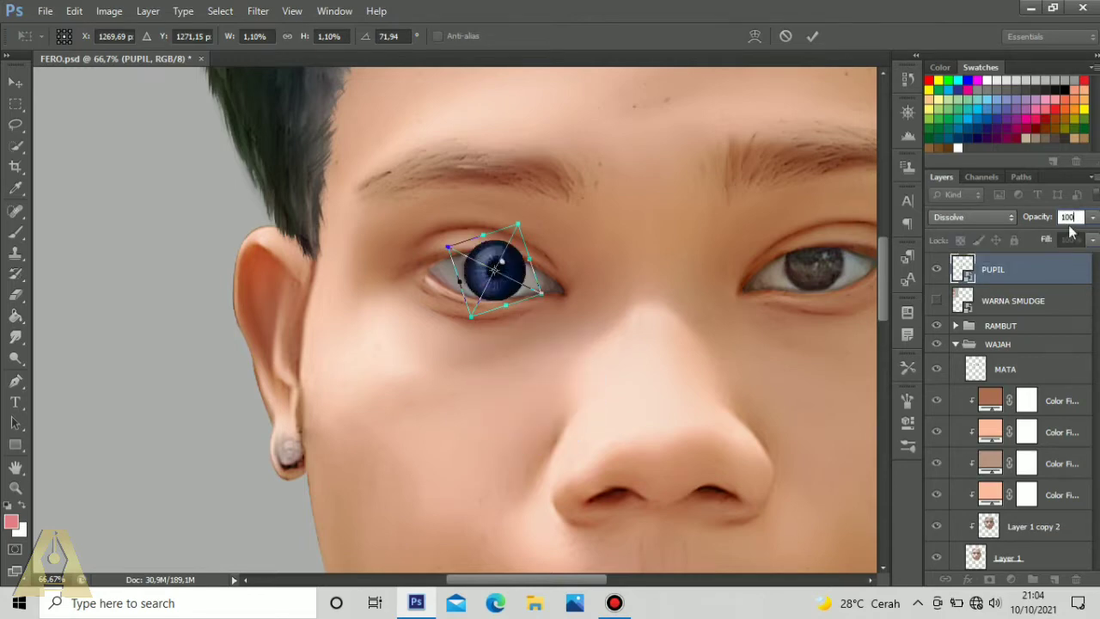
Step: Commit the eyeball's placement and rasterize the PUPIL smart object
{"action": "left_click", "coordinate": [10, 82]}
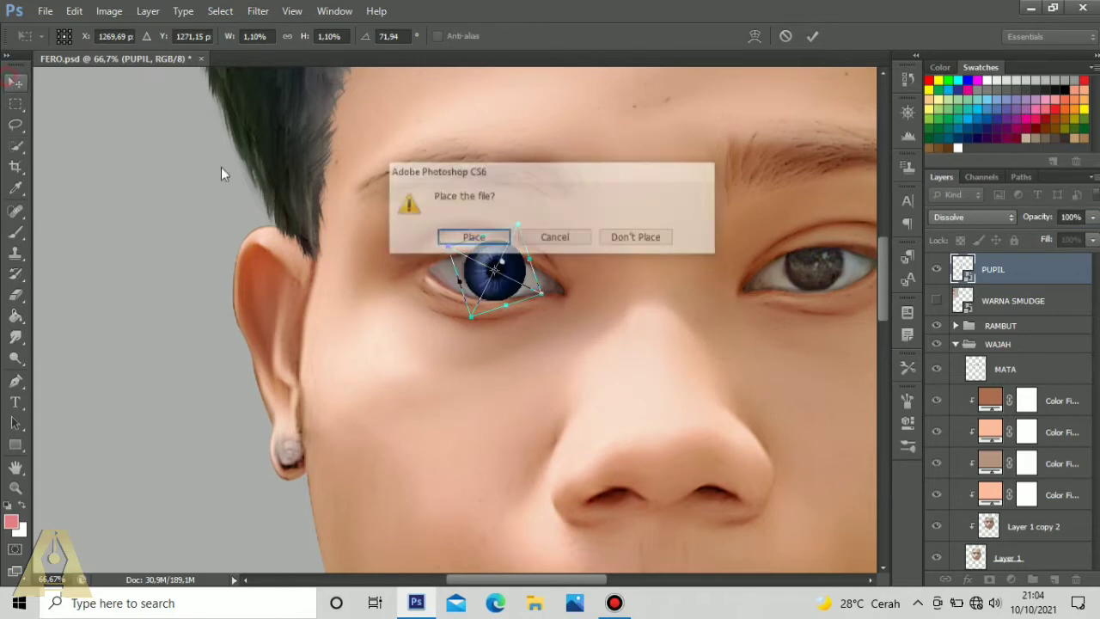
{"action": "left_click", "coordinate": [474, 238]}
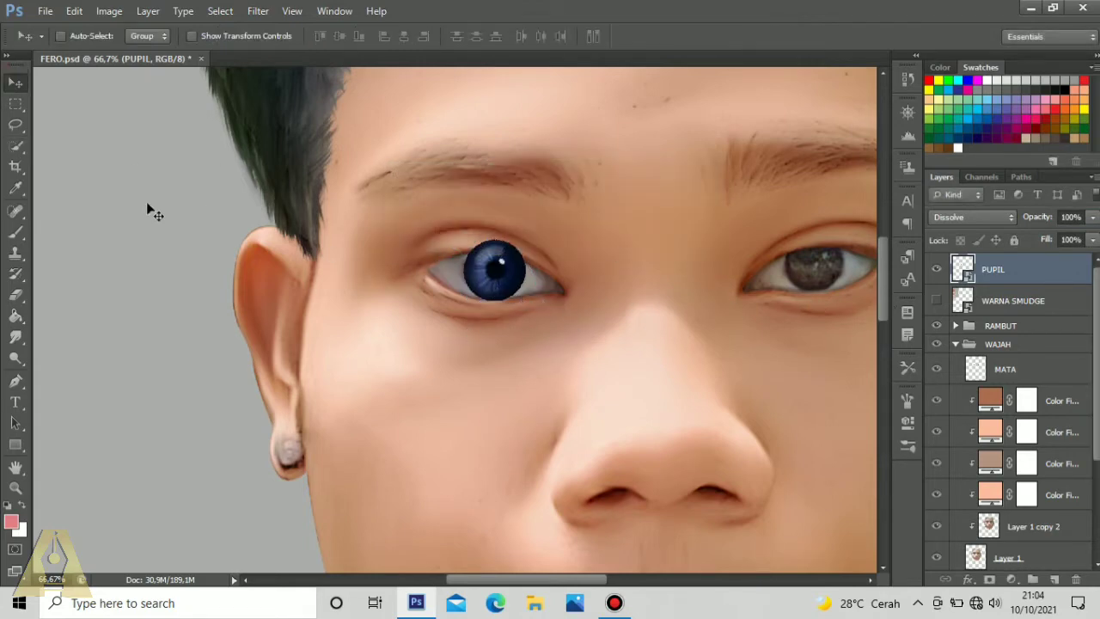
{"action": "left_click", "coordinate": [19, 318]}
{"action": "left_click", "coordinate": [15, 295]}
{"action": "left_click", "coordinate": [429, 340]}
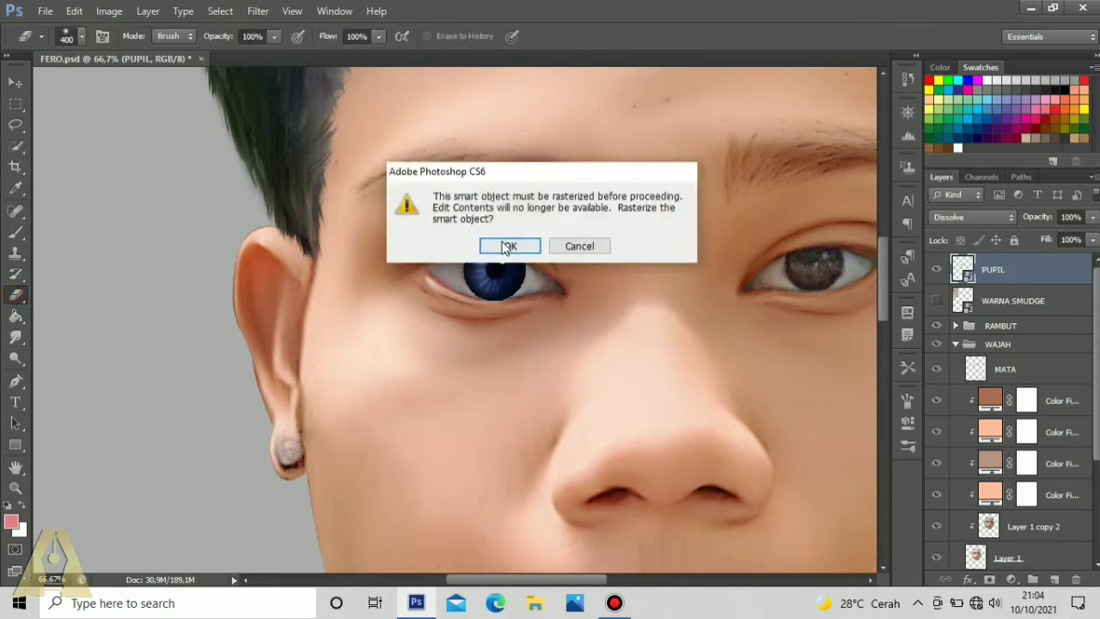
{"action": "left_click", "coordinate": [503, 246]}
{"action": "left_click", "coordinate": [15, 82]}
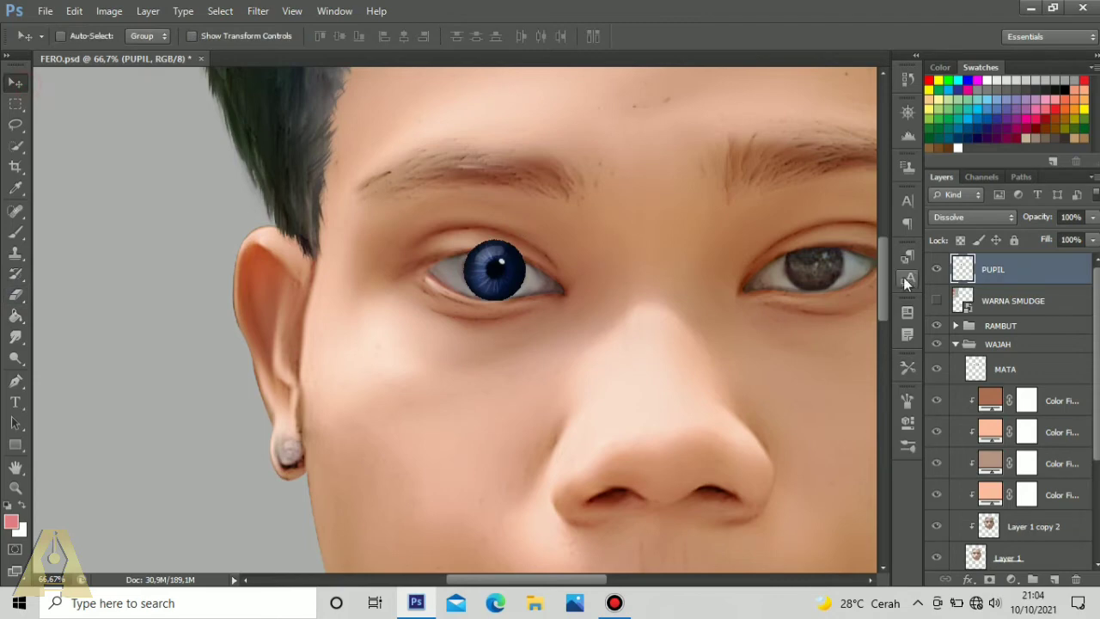
Step: Scale the rasterized eyeball down slightly to about 99.1%
{"action": "key", "text": "ctrl+t"}
{"action": "mouse_move", "coordinate": [521, 246]}
{"action": "left_mouse_down"}
{"action": "mouse_move", "coordinate": [514, 251]}
{"action": "mouse_move", "coordinate": [528, 241]}
{"action": "left_mouse_up"}
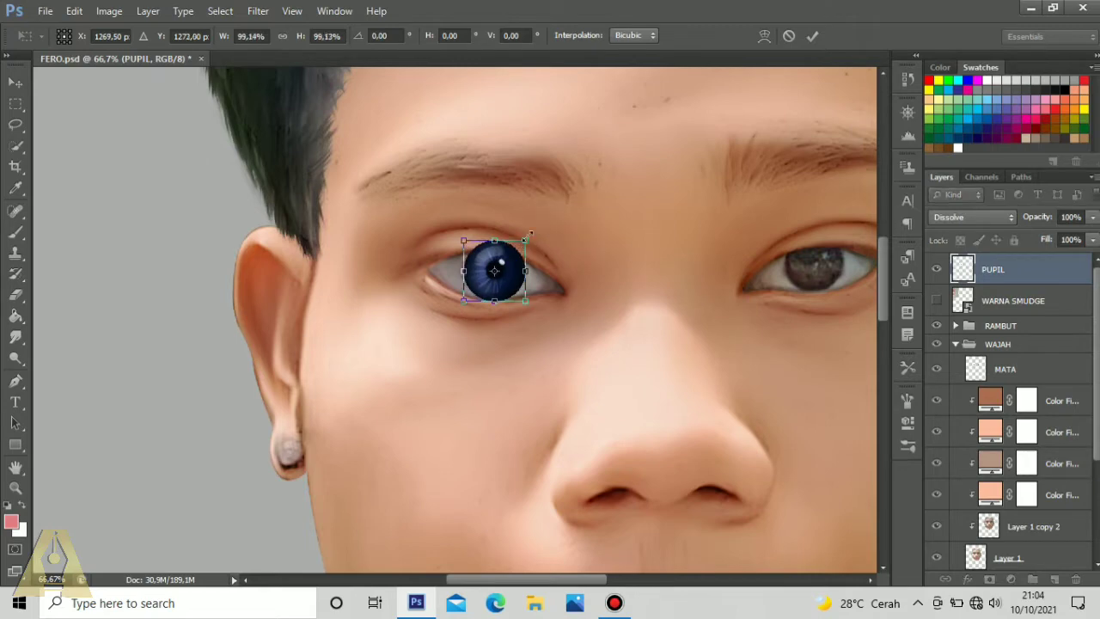
{"action": "key", "text": "Return"}
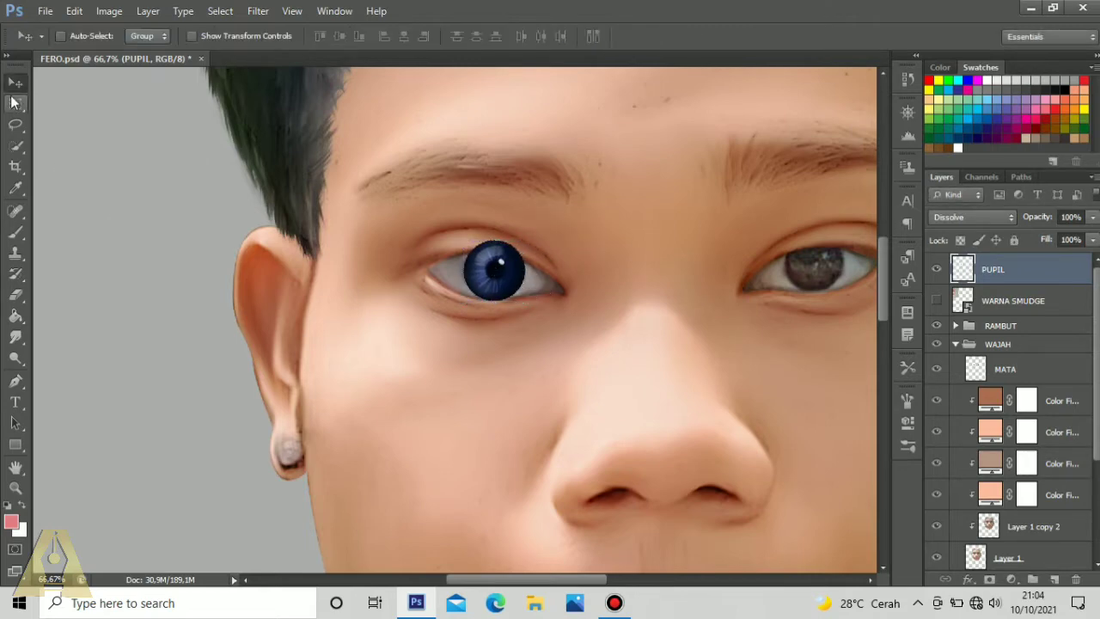
Step: Duplicate the eyeball onto the other eye and merge the two pupil layers into one
{"action": "key", "text": "ctrl+j"}
{"action": "left_click_drag", "start_coordinate": [550, 348], "coordinate": [687, 281]}
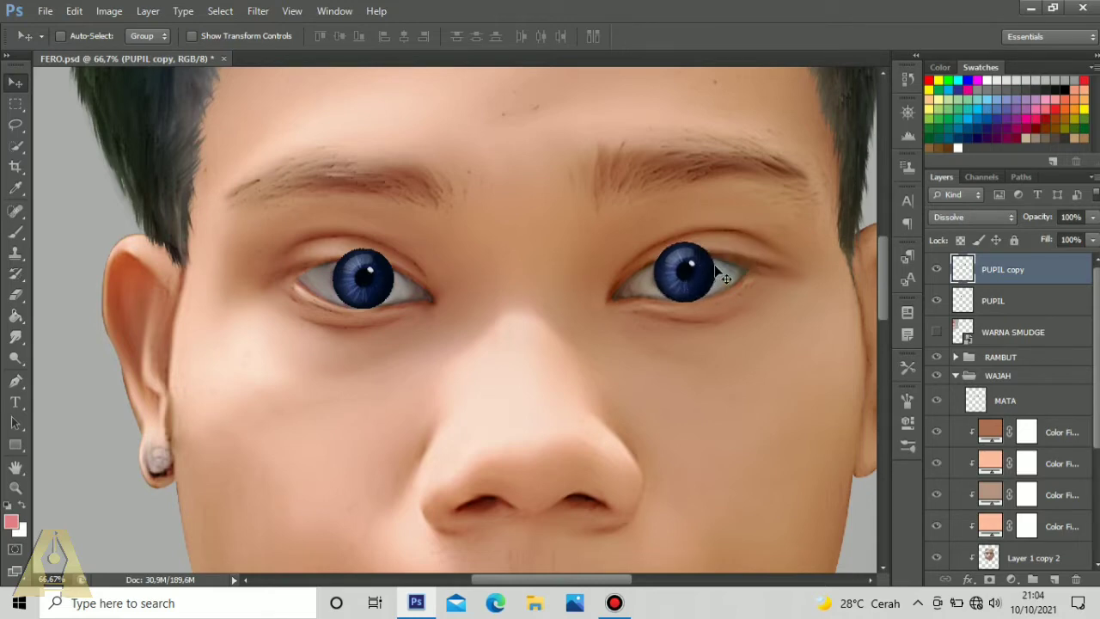
{"action": "left_click", "coordinate": [1009, 302], "text": "shift"}
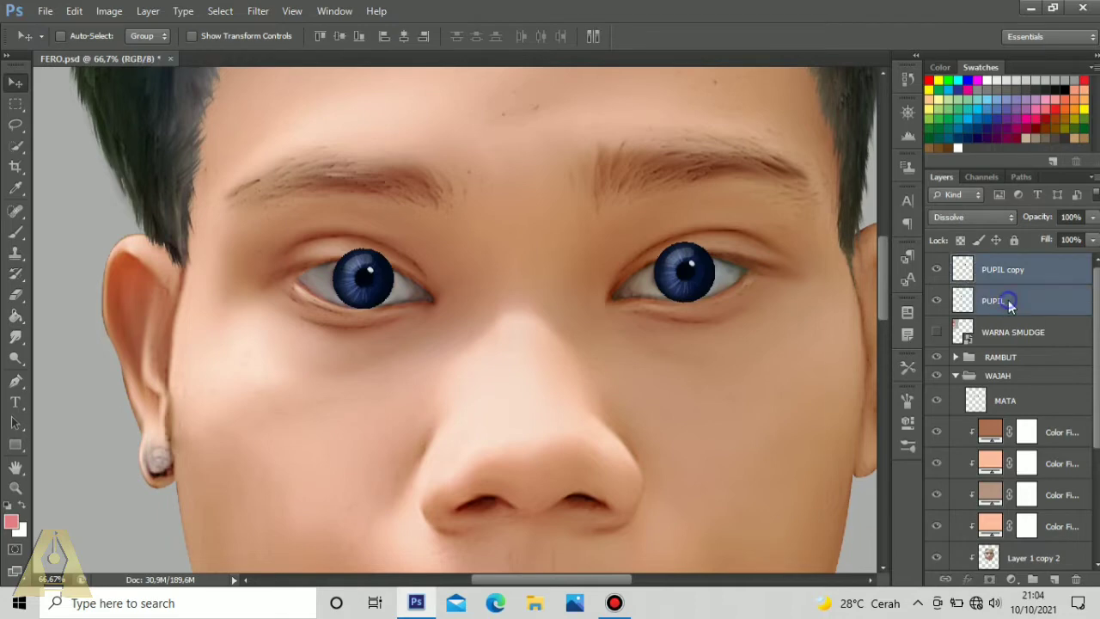
{"action": "right_click", "coordinate": [1007, 301]}
{"action": "left_click", "coordinate": [913, 393]}
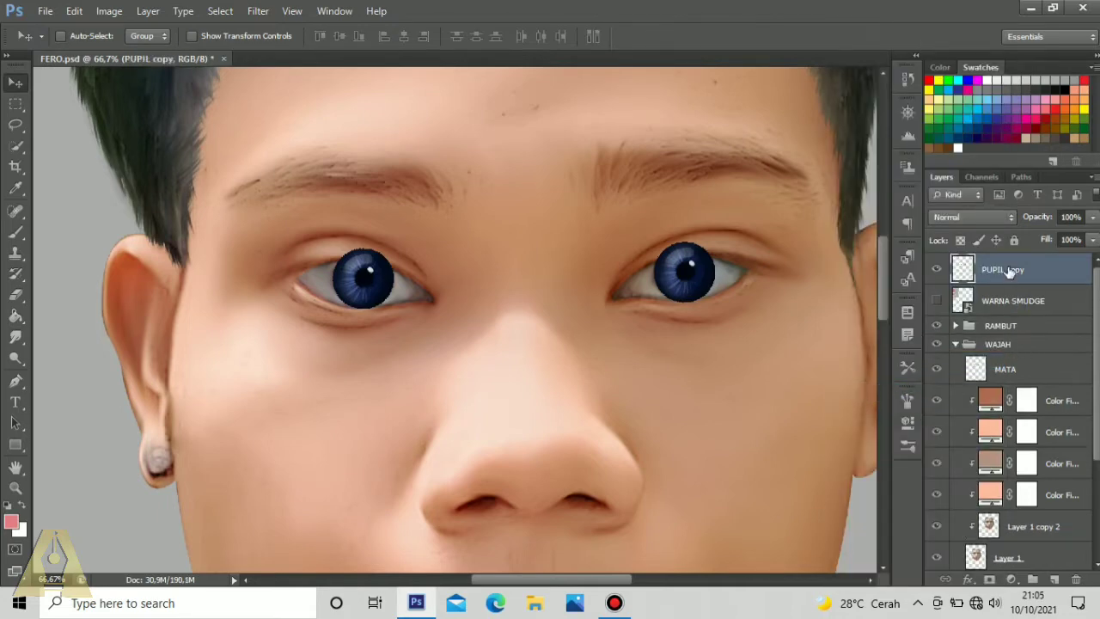
Step: Move the merged pupil layer into the WAJAH group above MATA and mask it to the outline of the MATA eyes
{"action": "left_click_drag", "start_coordinate": [1010, 272], "coordinate": [1020, 369]}
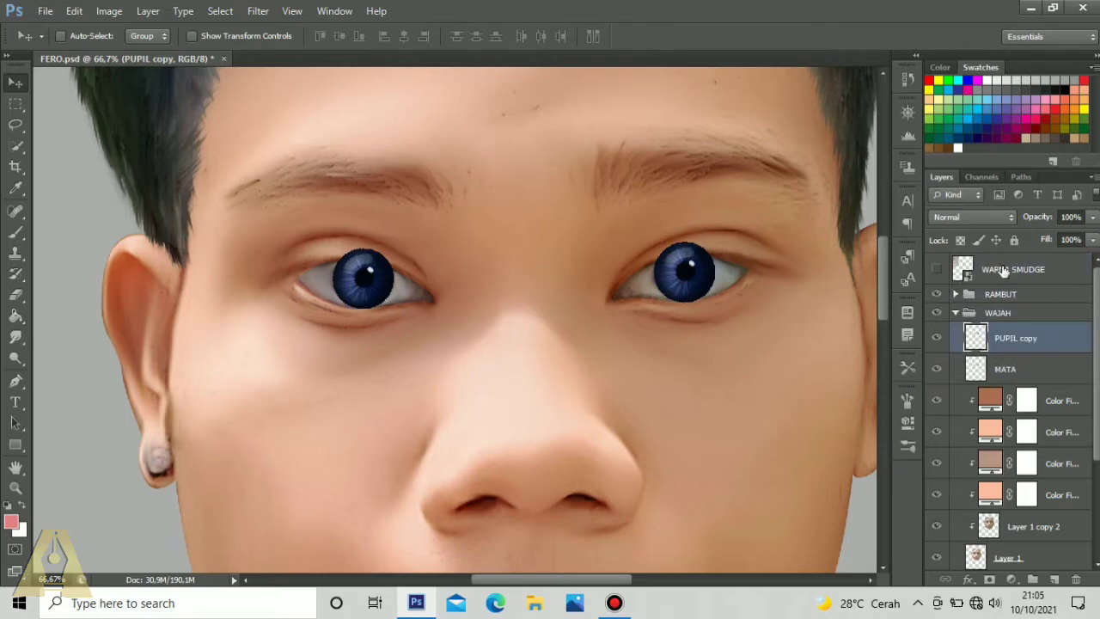
{"action": "left_click", "coordinate": [979, 370], "text": "ctrl"}
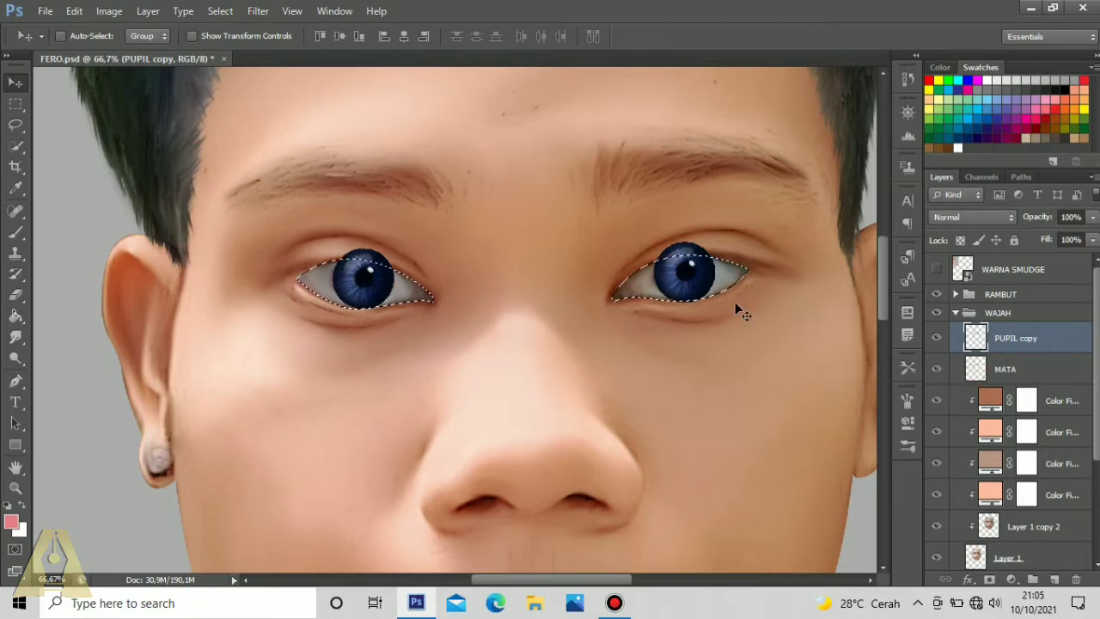
{"action": "left_click", "coordinate": [990, 581]}
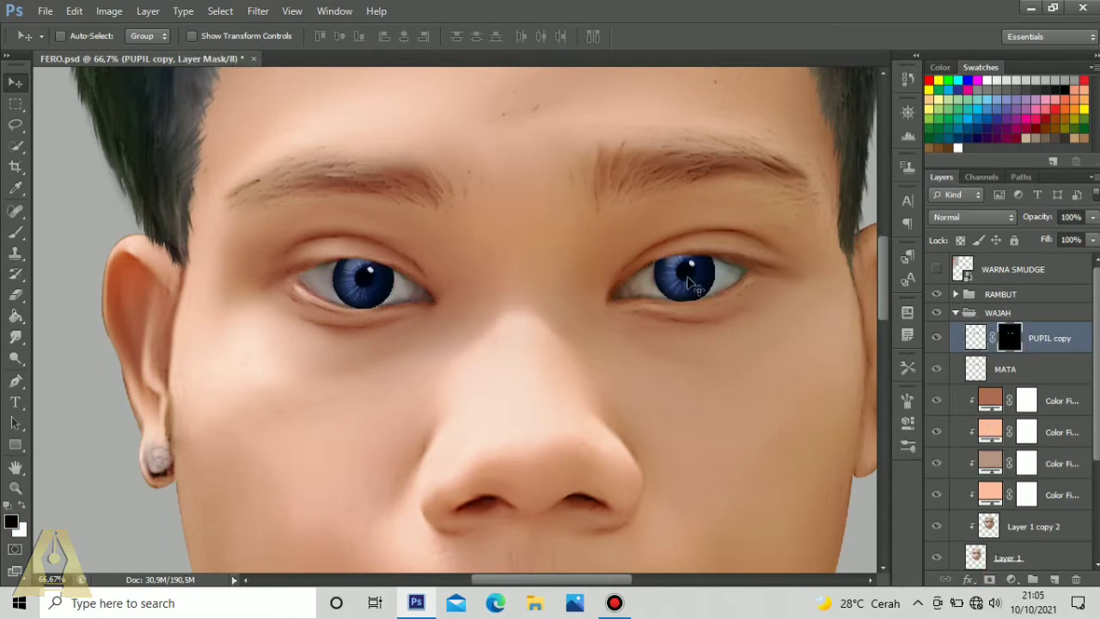
Step: Add a Hue/Saturation adjustment with Lightness -44 above the pupils and clip it to the pupil layer
{"action": "left_click", "coordinate": [1012, 585]}
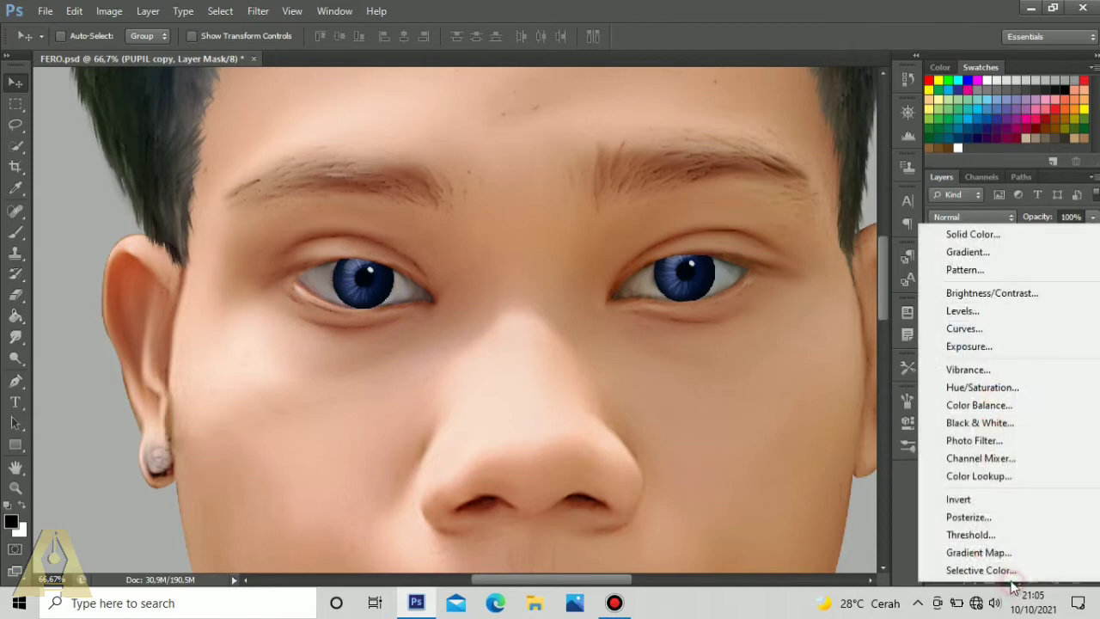
{"action": "left_click", "coordinate": [985, 388]}
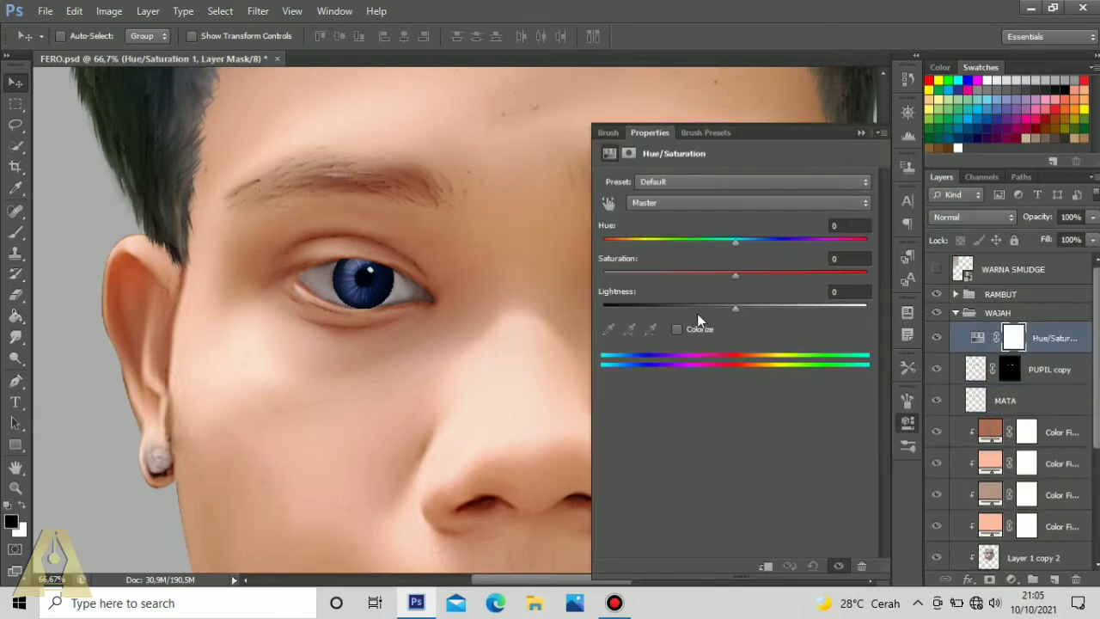
{"action": "left_click", "coordinate": [677, 307]}
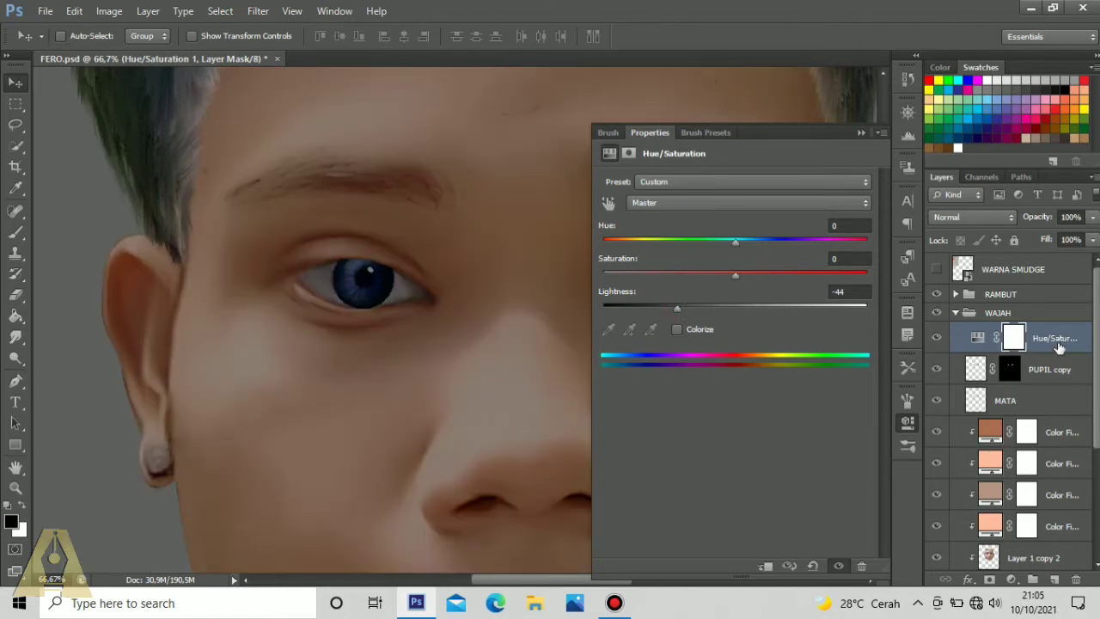
{"action": "right_click", "coordinate": [1059, 343]}
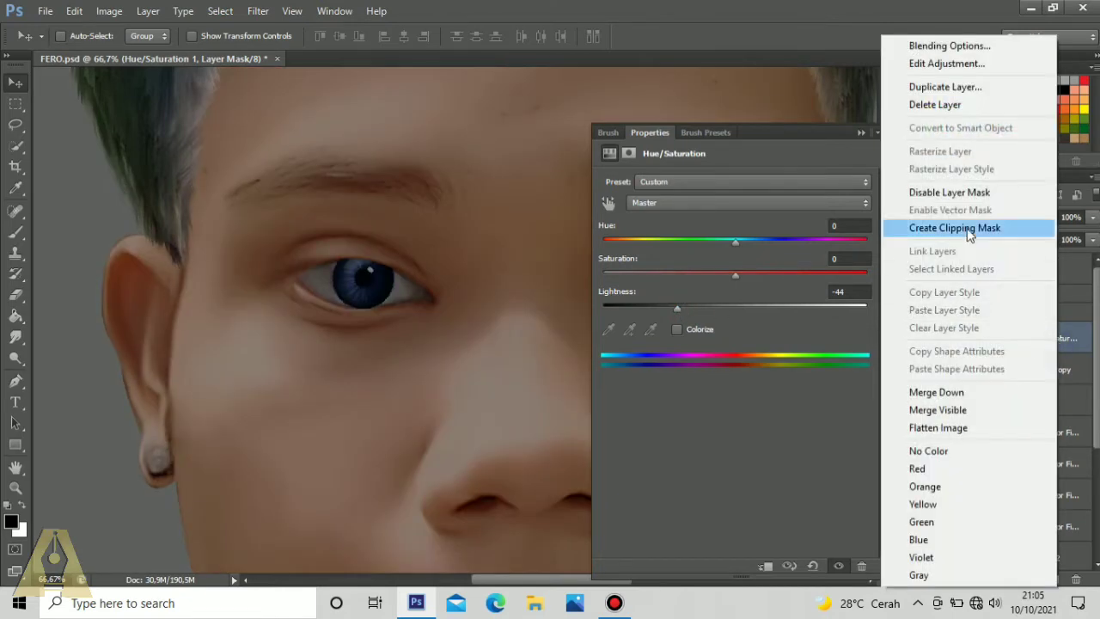
{"action": "left_click", "coordinate": [1015, 228]}
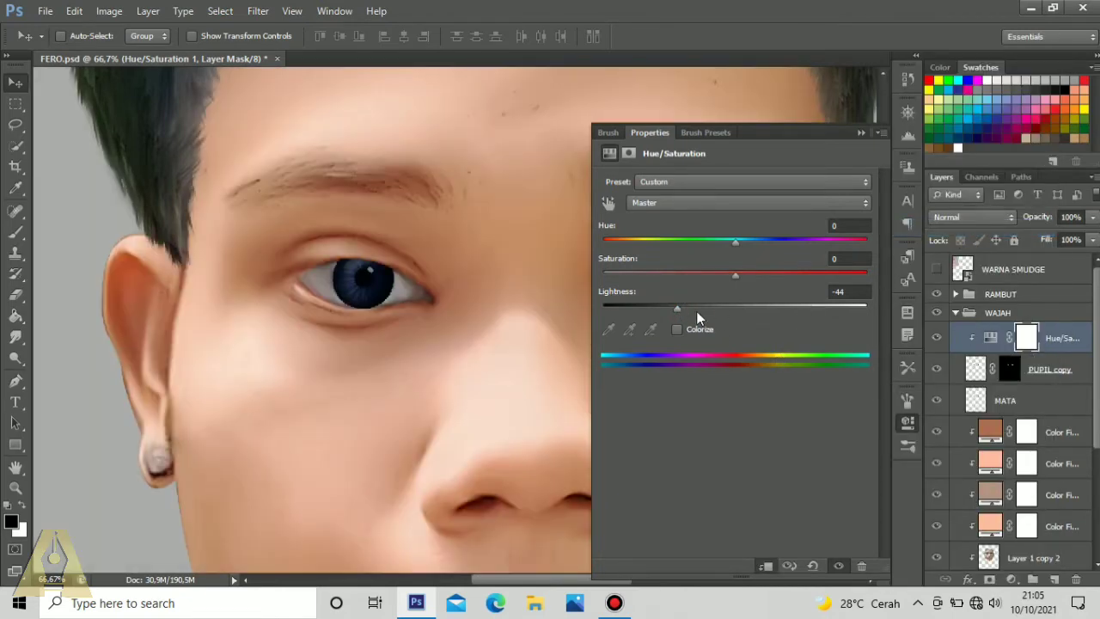
{"action": "left_click", "coordinate": [839, 294]}
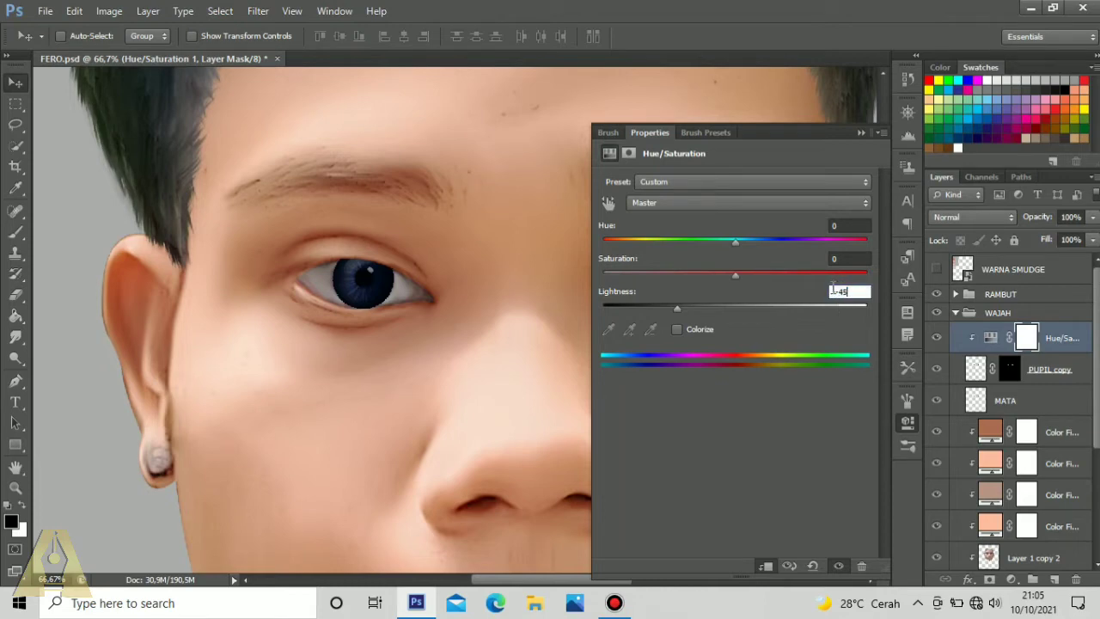
{"action": "key", "text": "Return"}
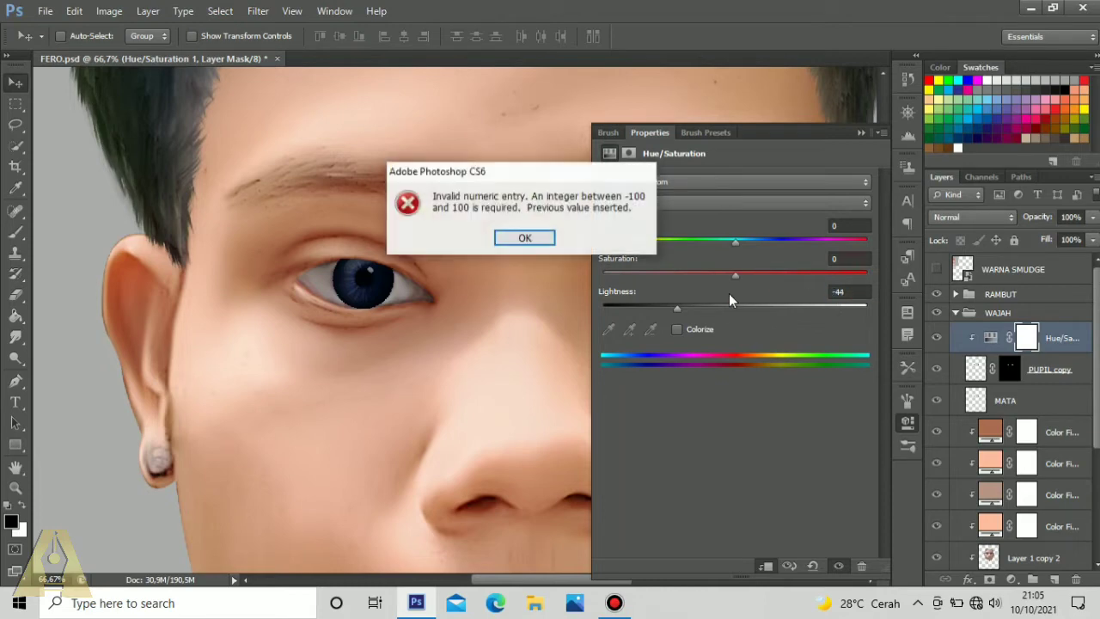
{"action": "left_click", "coordinate": [530, 238]}
Step: Set the pupils' Hue/Saturation adjustment to Saturation -35 and close its settings
{"action": "left_click", "coordinate": [847, 258]}
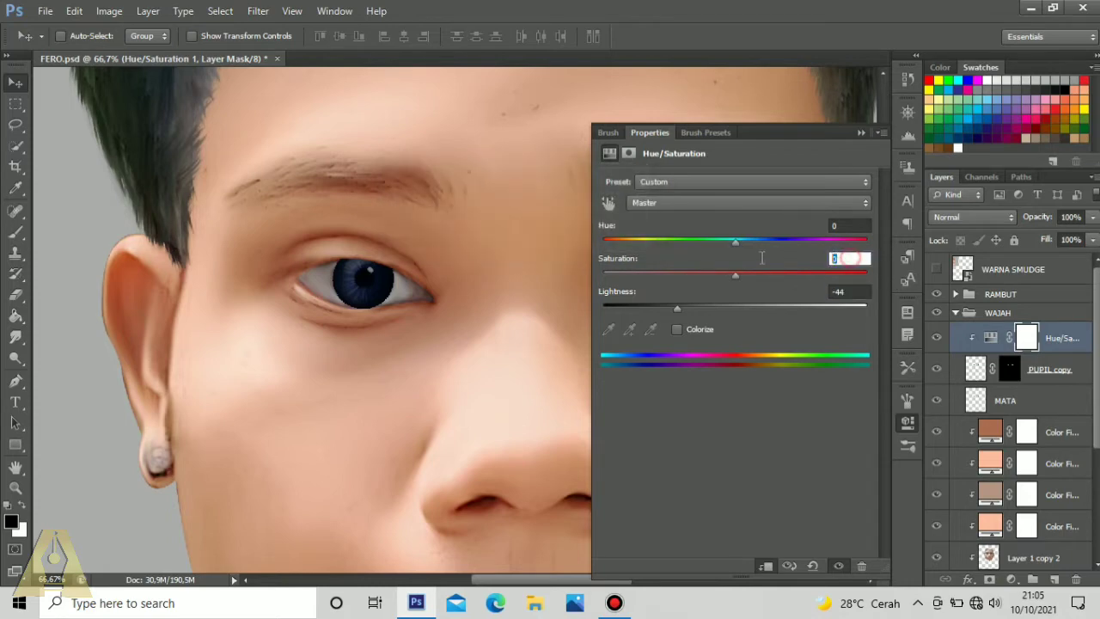
{"action": "type", "text": "-35"}
{"action": "key", "text": "Return"}
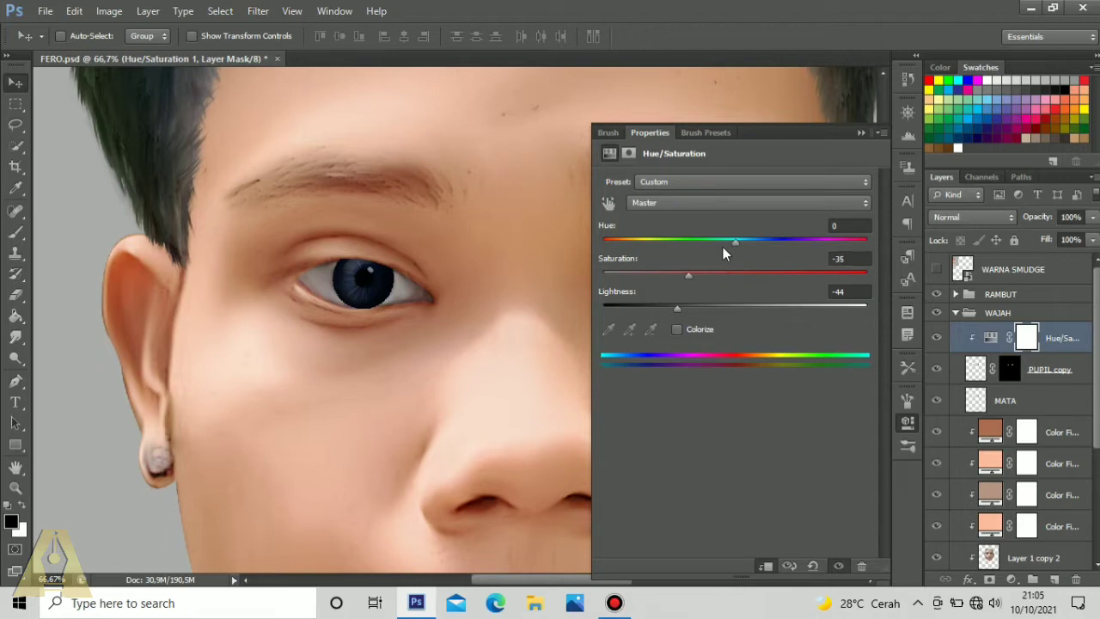
{"action": "left_click", "coordinate": [858, 132]}
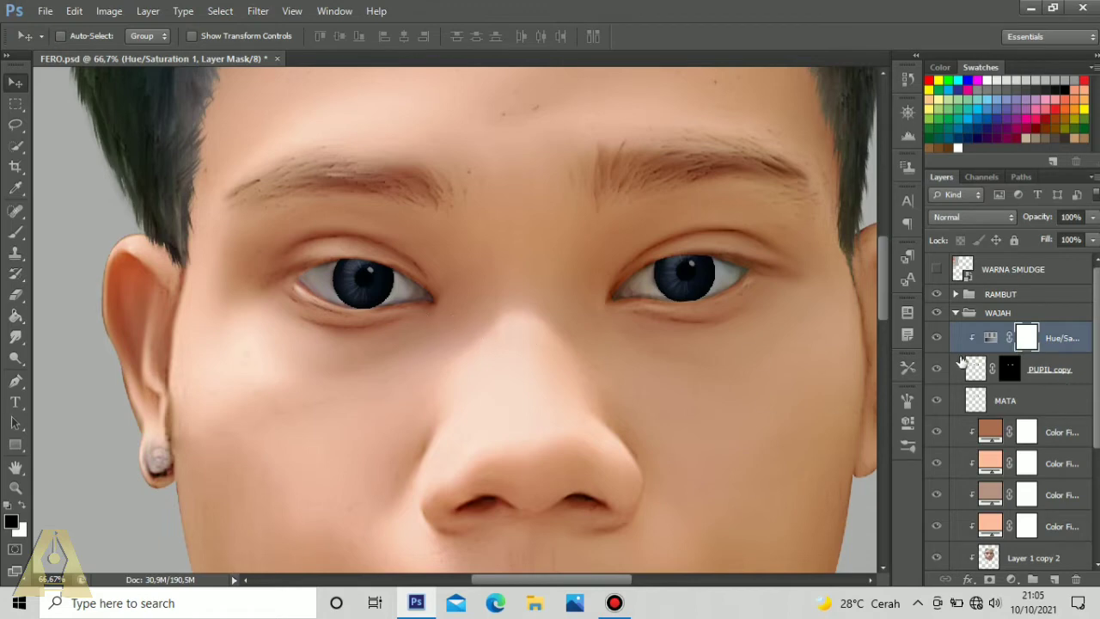
Step: Select the MATA layer and briefly show the WARNA SMUDGE colour reference to check it, hiding it again
{"action": "left_click", "coordinate": [1024, 400]}
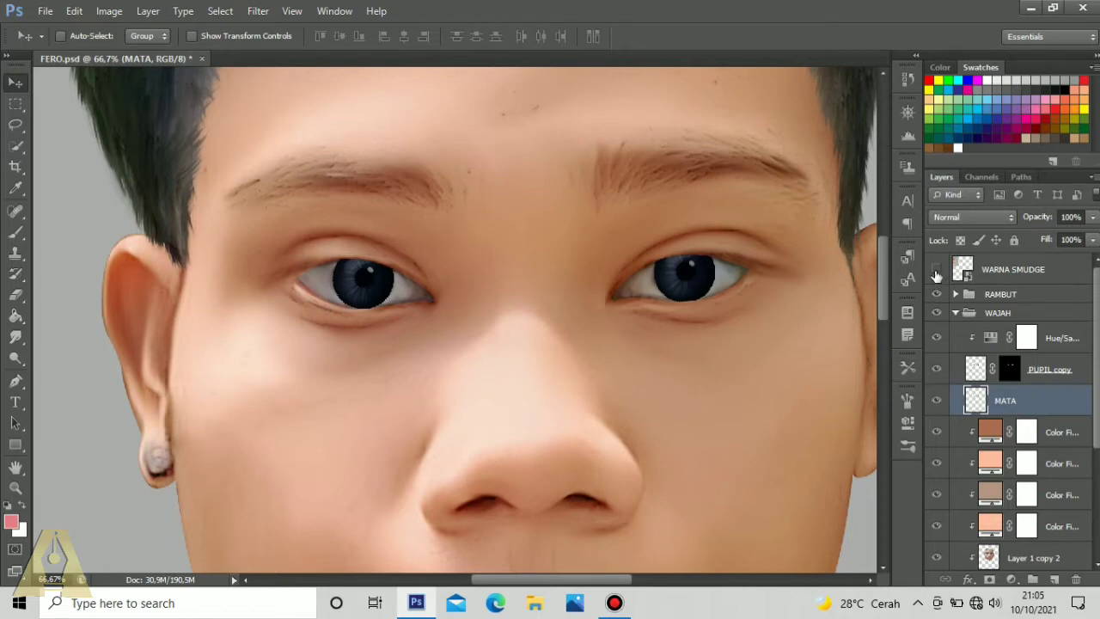
{"action": "left_click", "coordinate": [936, 272]}
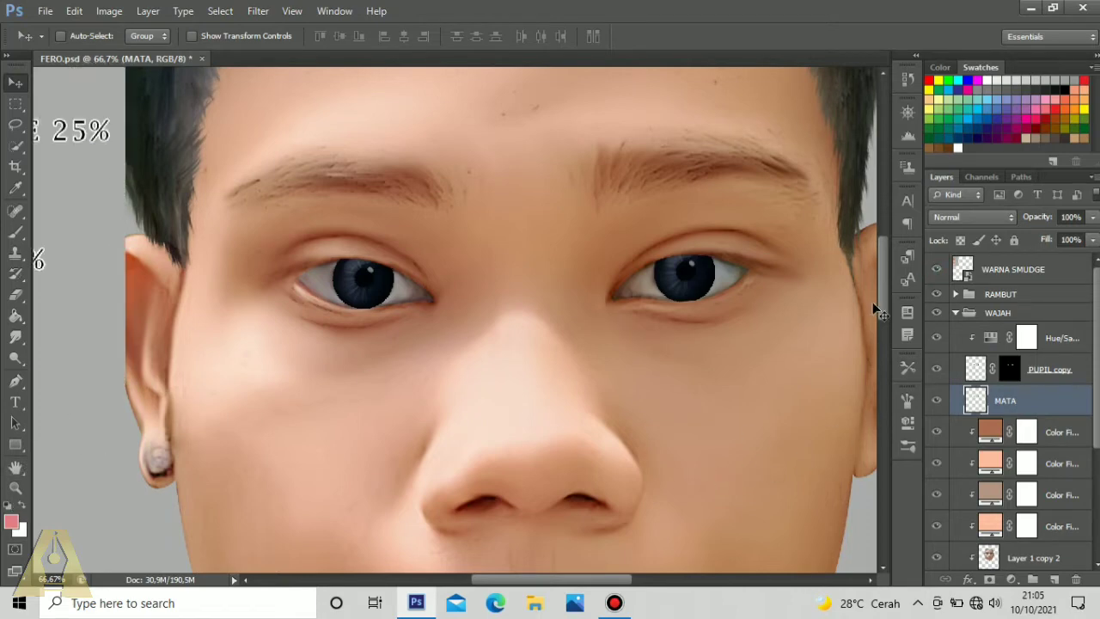
{"action": "left_click", "coordinate": [936, 270]}
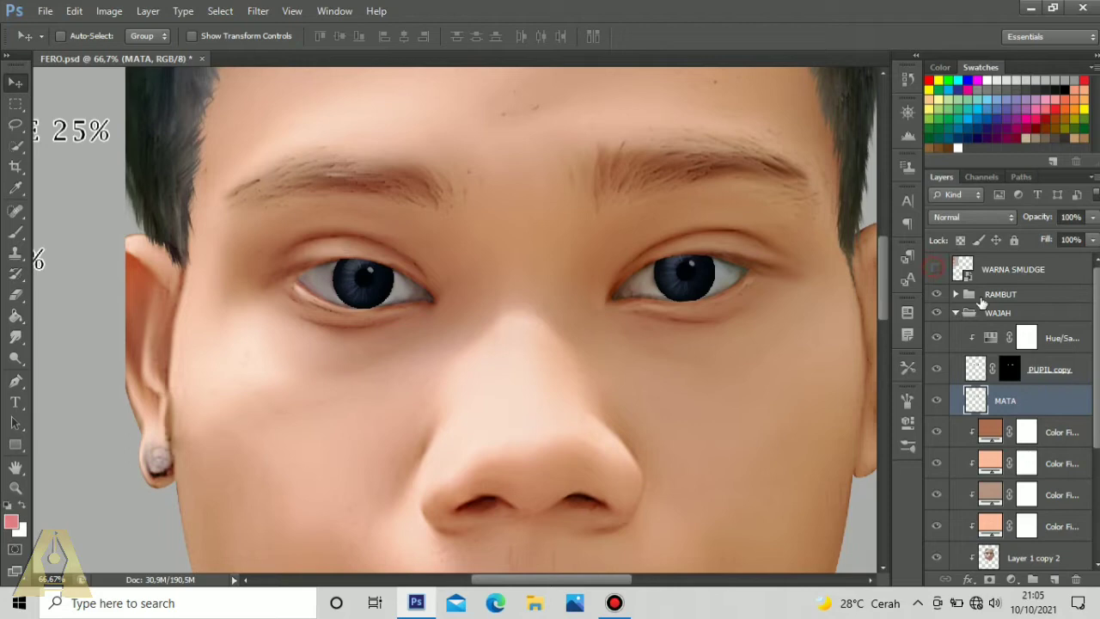
Step: Add an empty layer above the pupils' Hue/Saturation adjustment in the WAJAH group and name it MERAH MATA
{"action": "left_click", "coordinate": [1063, 339]}
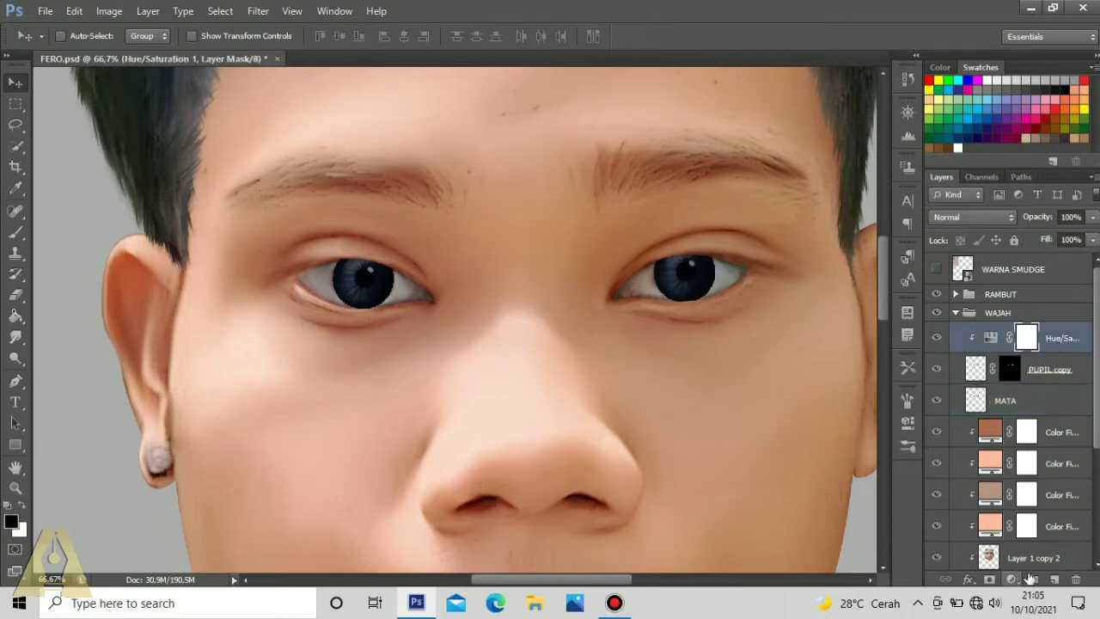
{"action": "left_click", "coordinate": [1054, 579]}
{"action": "double_click", "coordinate": [1014, 339]}
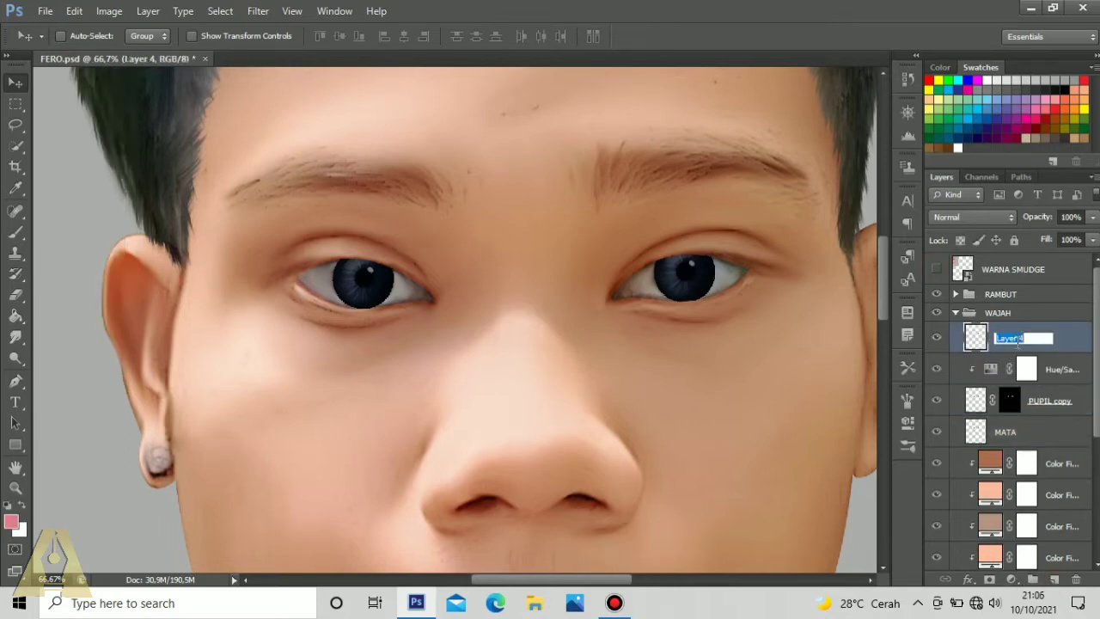
{"action": "type", "text": "MERAH MATA"}
{"action": "key", "text": "Return"}
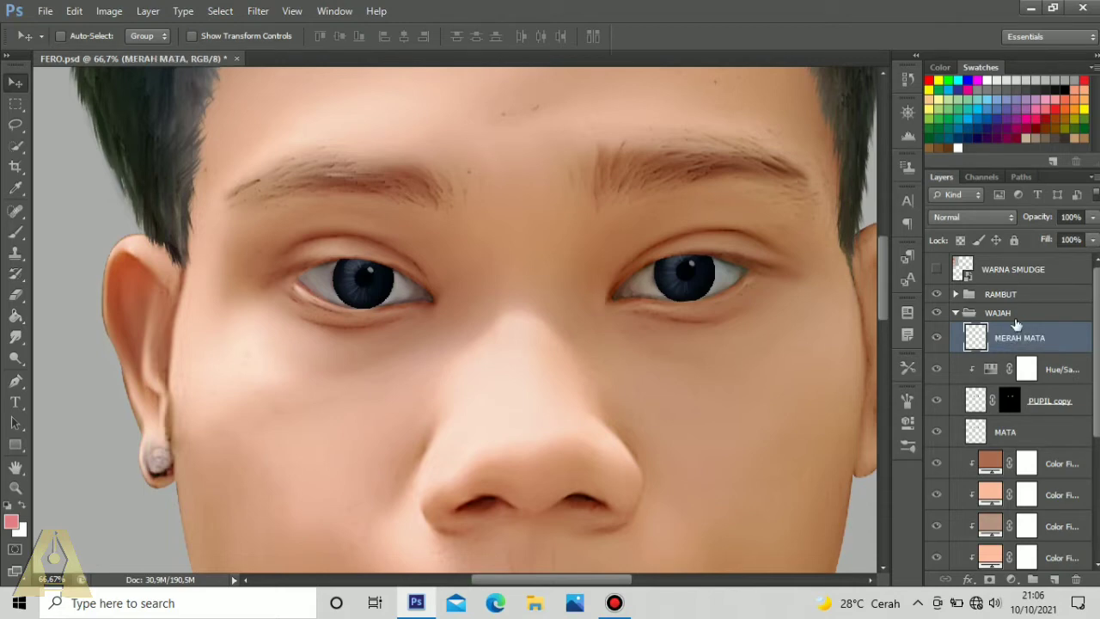
Step: Within the outline of the MATA eyes, paint pink over both inner eye corners with a soft 70 px brush, and deselect
{"action": "left_click", "coordinate": [975, 432], "text": "ctrl"}
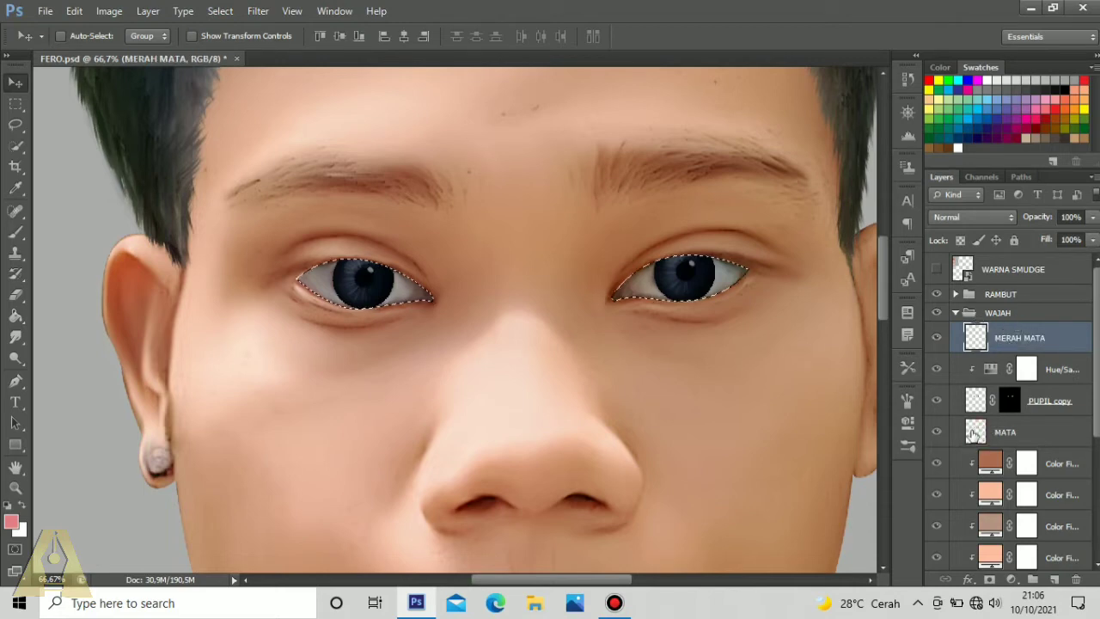
{"action": "left_click", "coordinate": [16, 316]}
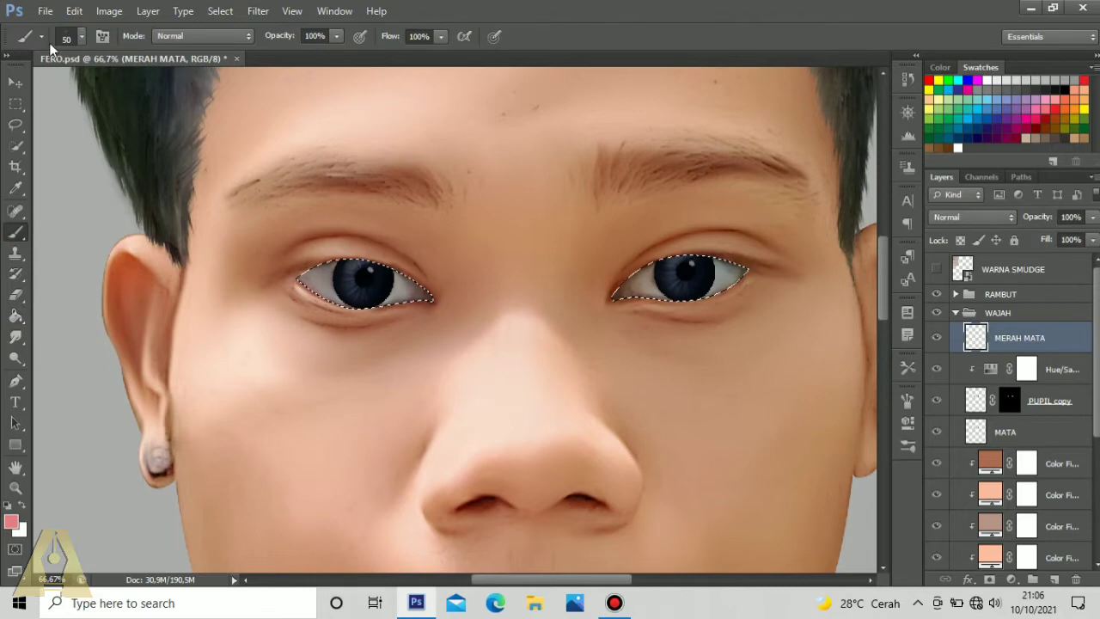
{"action": "left_click", "coordinate": [62, 40]}
{"action": "left_click", "coordinate": [32, 160]}
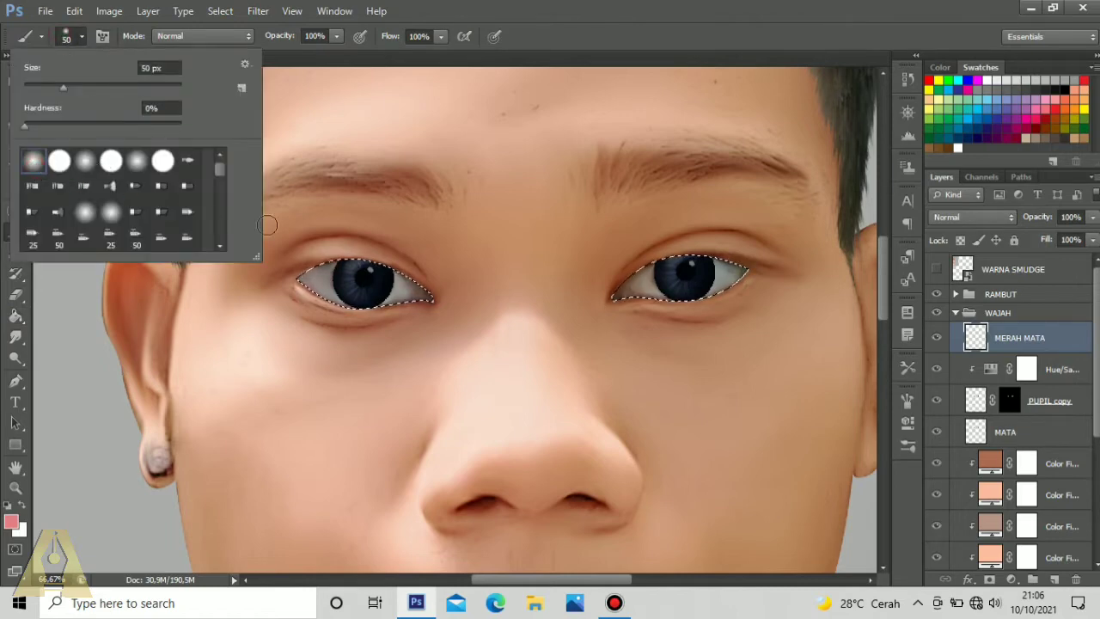
{"action": "left_click", "coordinate": [303, 235]}
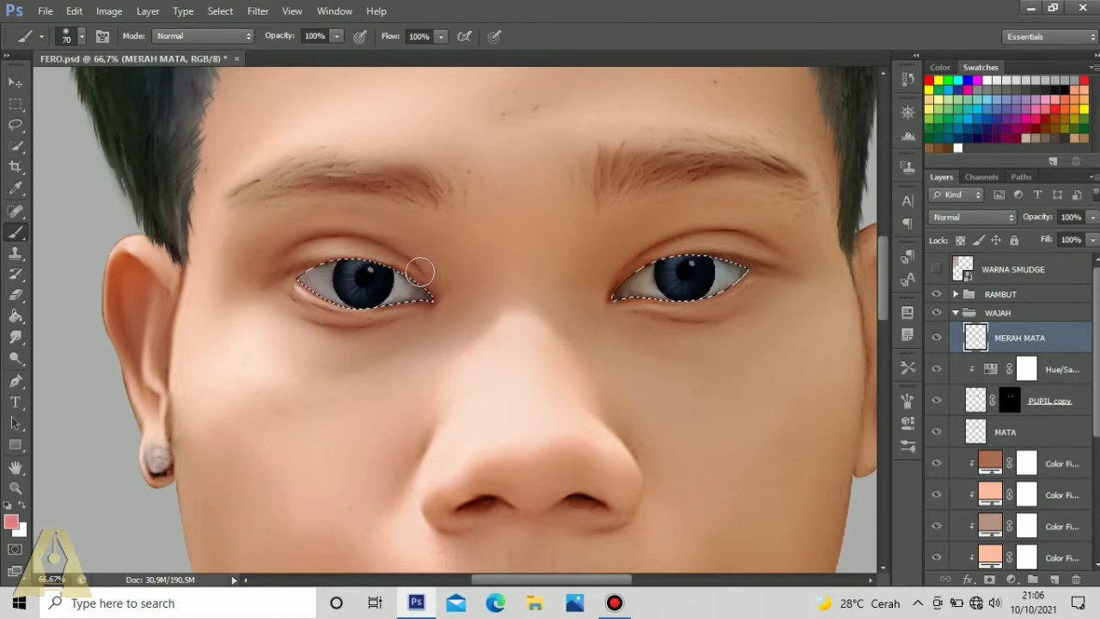
{"action": "mouse_move", "coordinate": [418, 270]}
{"action": "left_mouse_down"}
{"action": "mouse_move", "coordinate": [447, 308]}
{"action": "mouse_move", "coordinate": [422, 315]}
{"action": "left_mouse_up"}
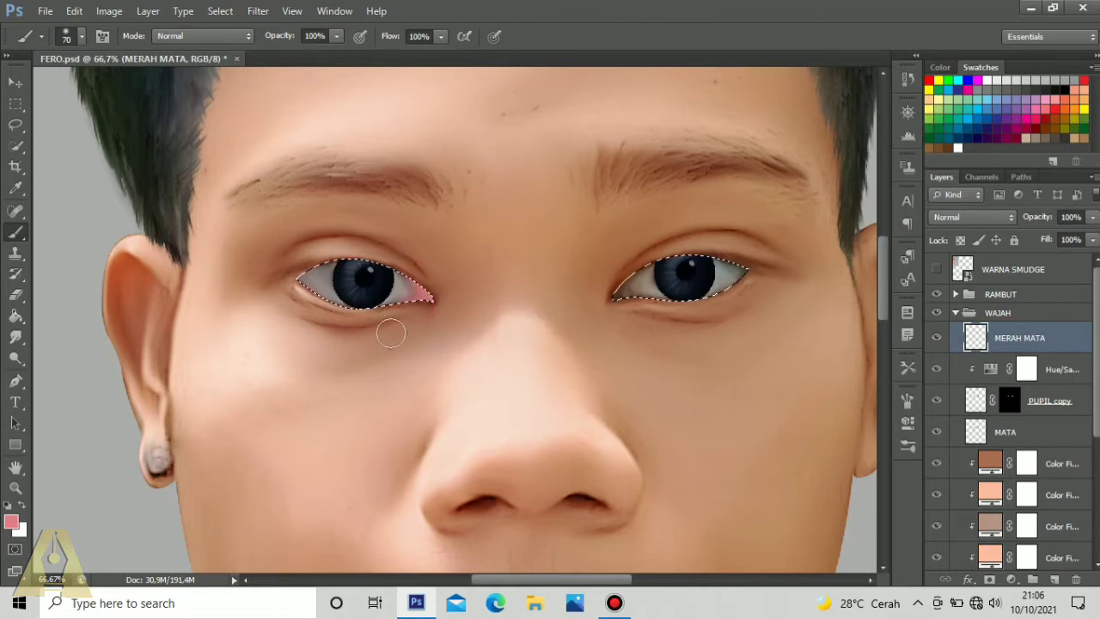
{"action": "mouse_move", "coordinate": [622, 268]}
{"action": "left_mouse_down"}
{"action": "mouse_move", "coordinate": [595, 308]}
{"action": "mouse_move", "coordinate": [654, 313]}
{"action": "left_mouse_up"}
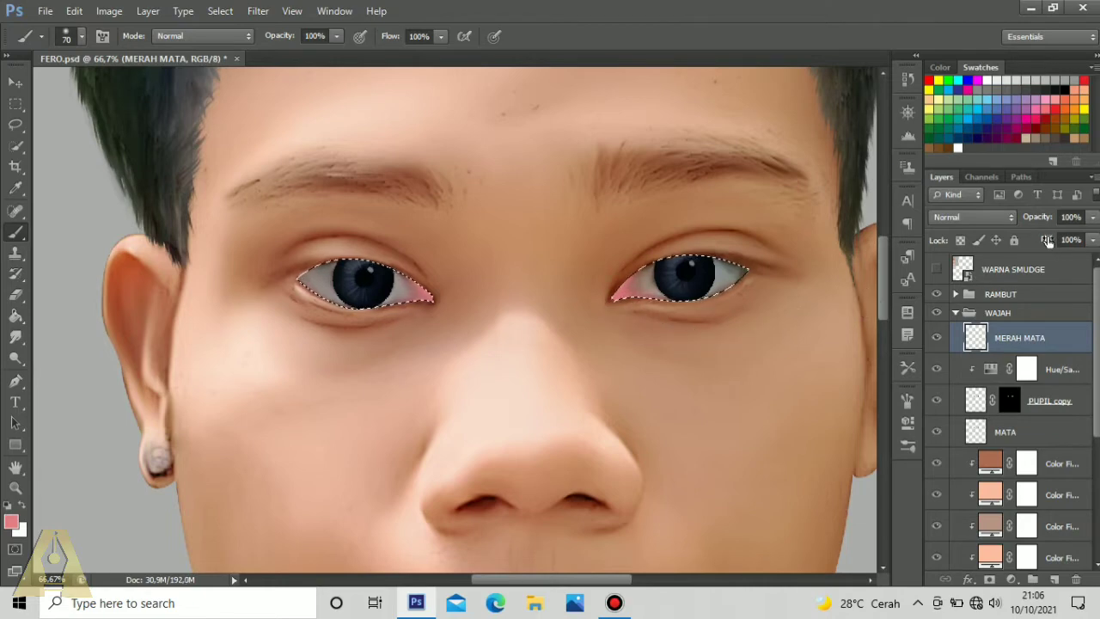
{"action": "key", "text": "ctrl+d"}
Step: Set the MERAH MATA layer's blend mode to Color and toggle its visibility to compare the effect
{"action": "left_click", "coordinate": [998, 220]}
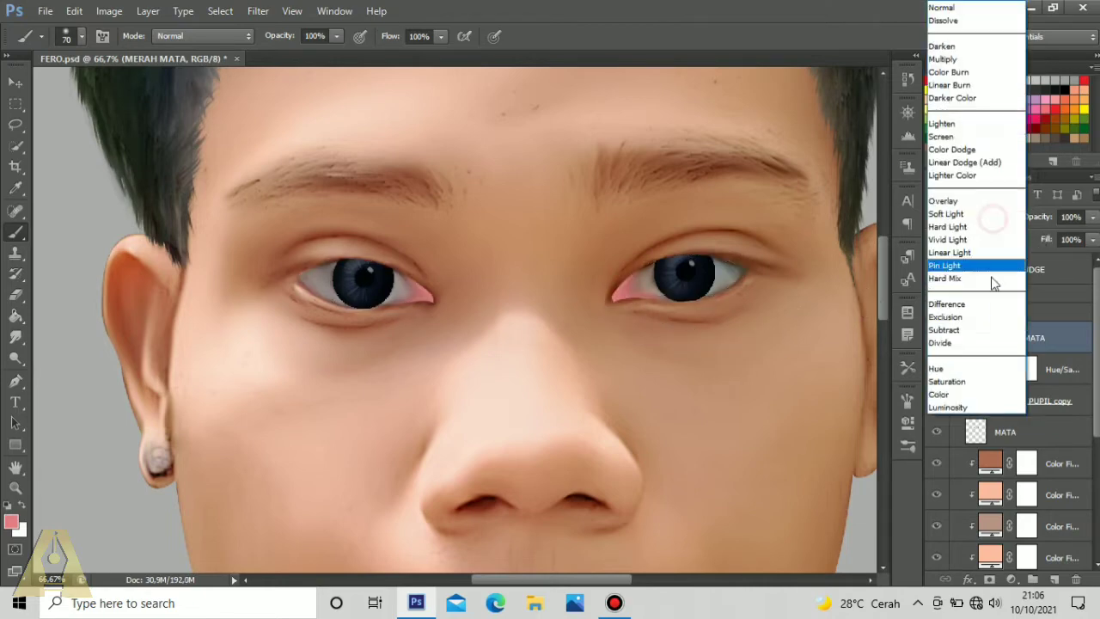
{"action": "left_click", "coordinate": [941, 215]}
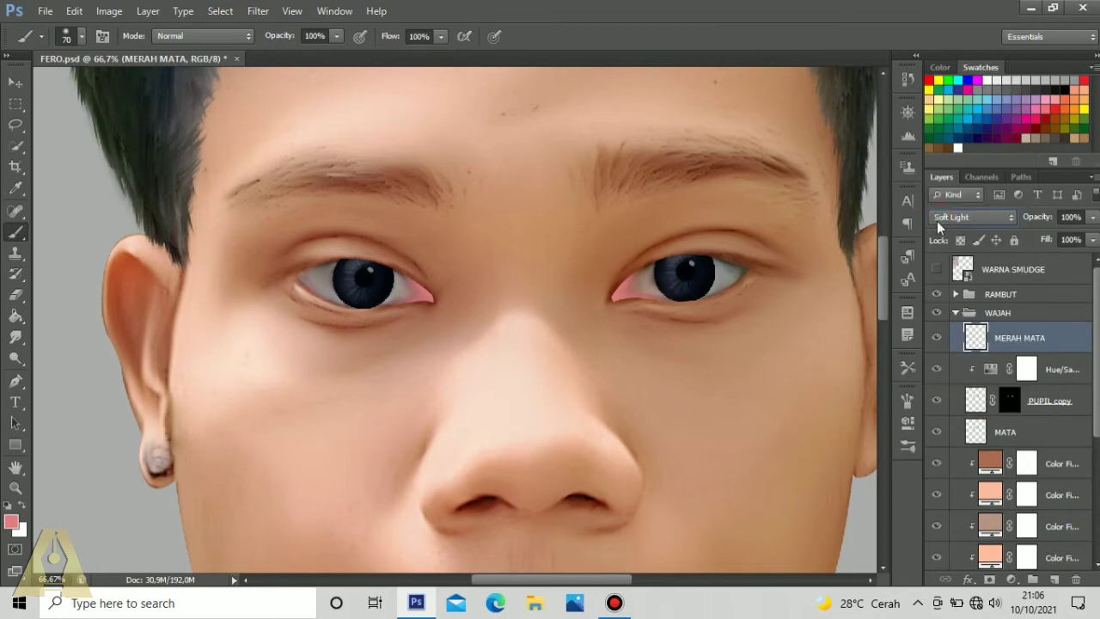
{"action": "left_click", "coordinate": [959, 220]}
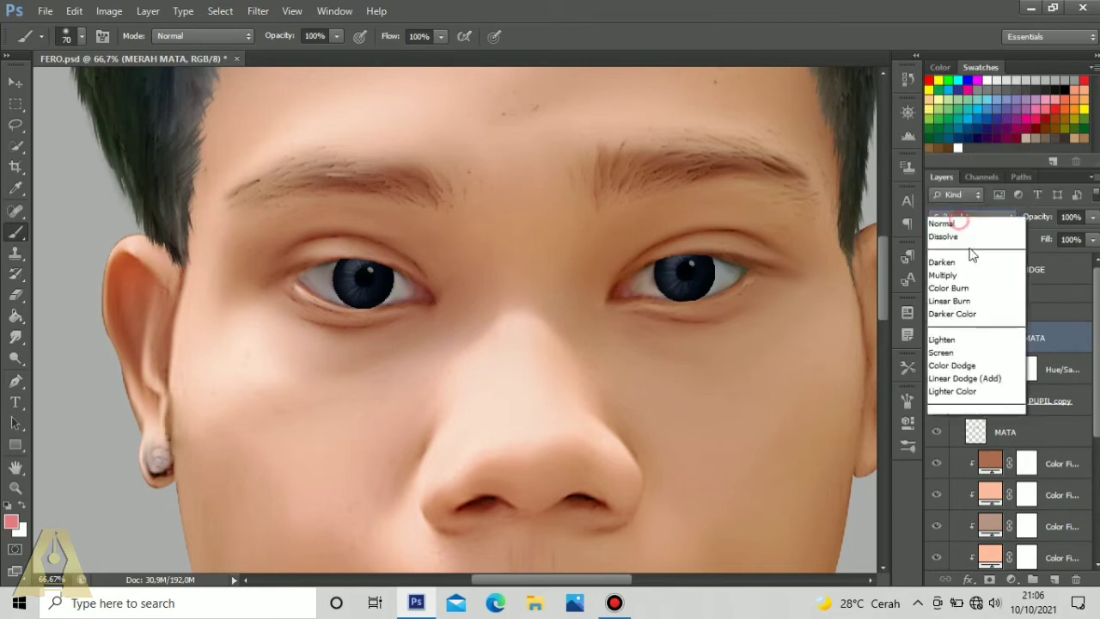
{"action": "left_click", "coordinate": [960, 395]}
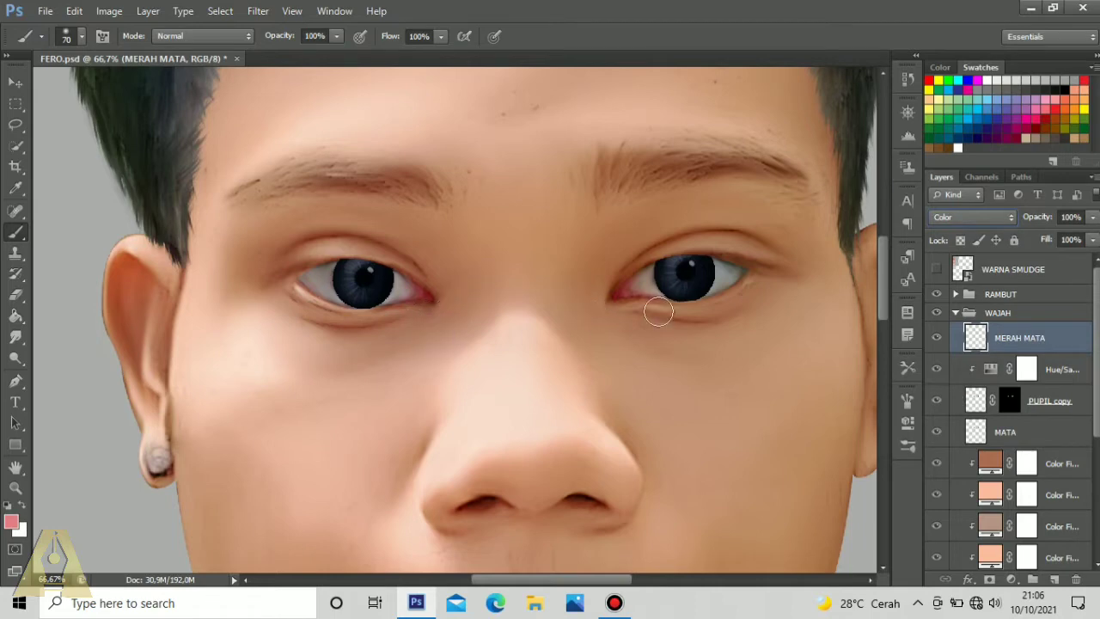
{"action": "left_click", "coordinate": [937, 338]}
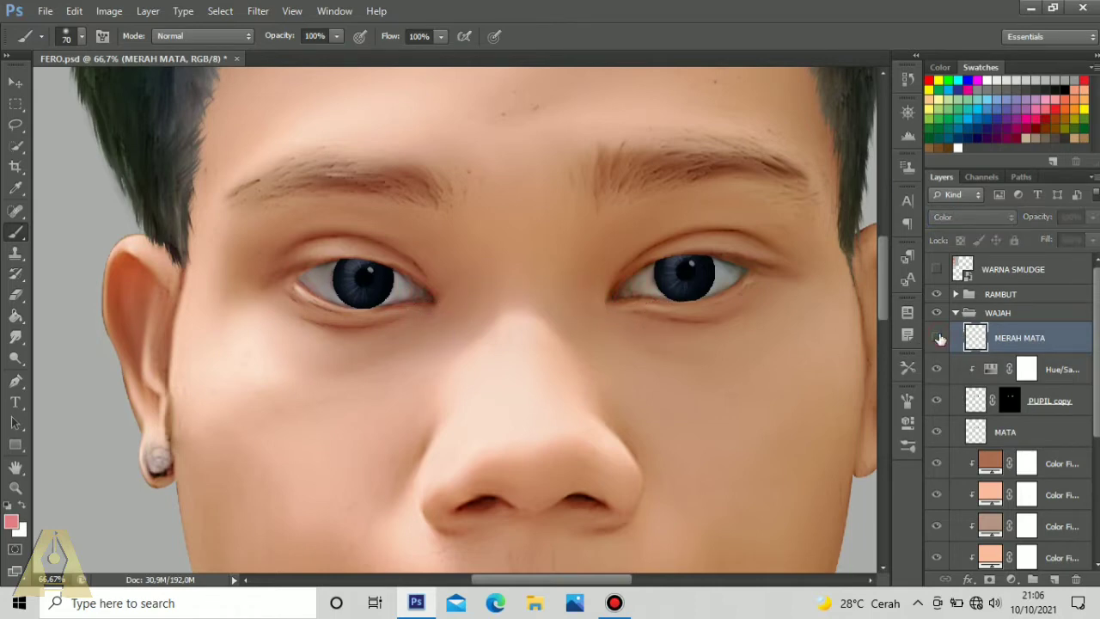
{"action": "left_click", "coordinate": [937, 337]}
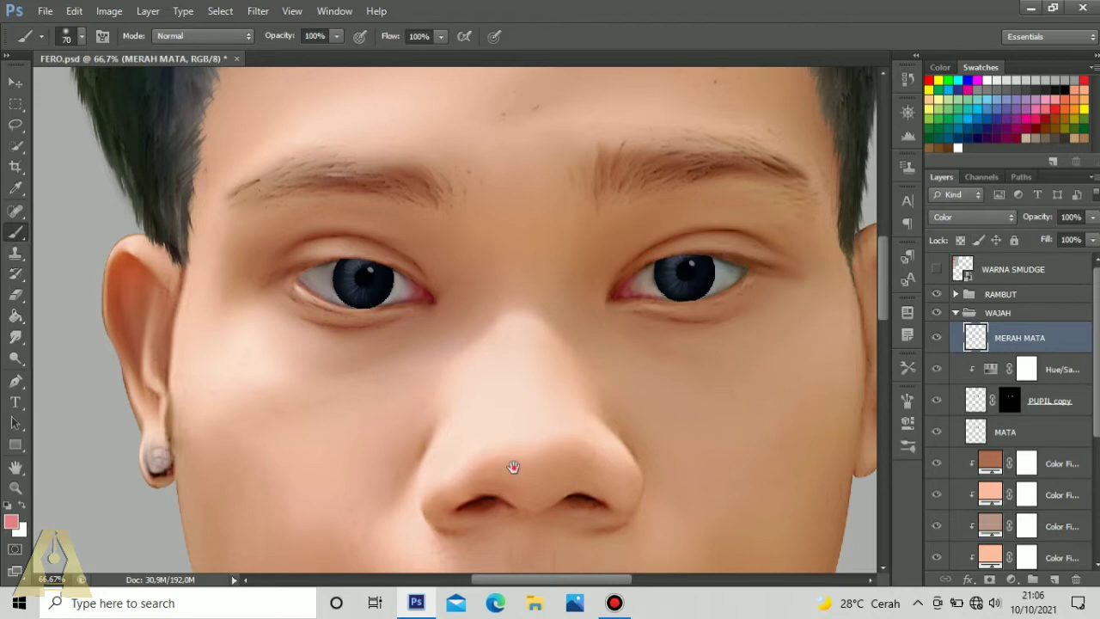
Step: On Layer 1 copy 2, trace the upper lip's edge with a Pen path from one mouth corner to the other
{"action": "left_click_drag", "start_coordinate": [513, 460], "coordinate": [513, 333]}
{"action": "scroll", "coordinate": [523, 372], "scroll_direction": "down", "scroll_amount": 5}
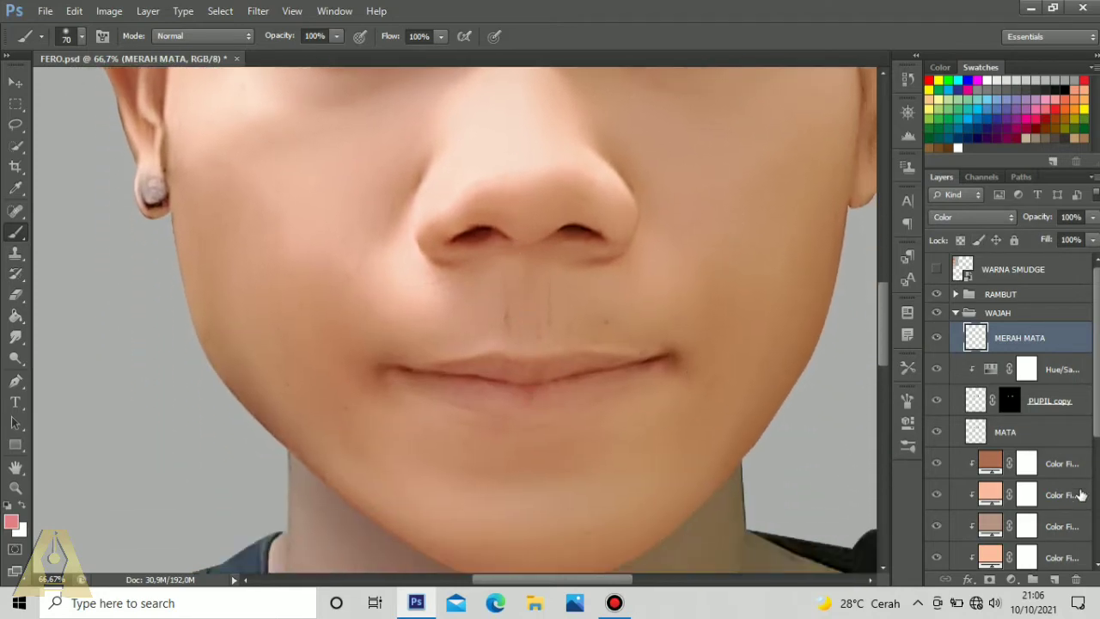
{"action": "scroll", "coordinate": [1010, 413], "scroll_direction": "down", "scroll_amount": 3}
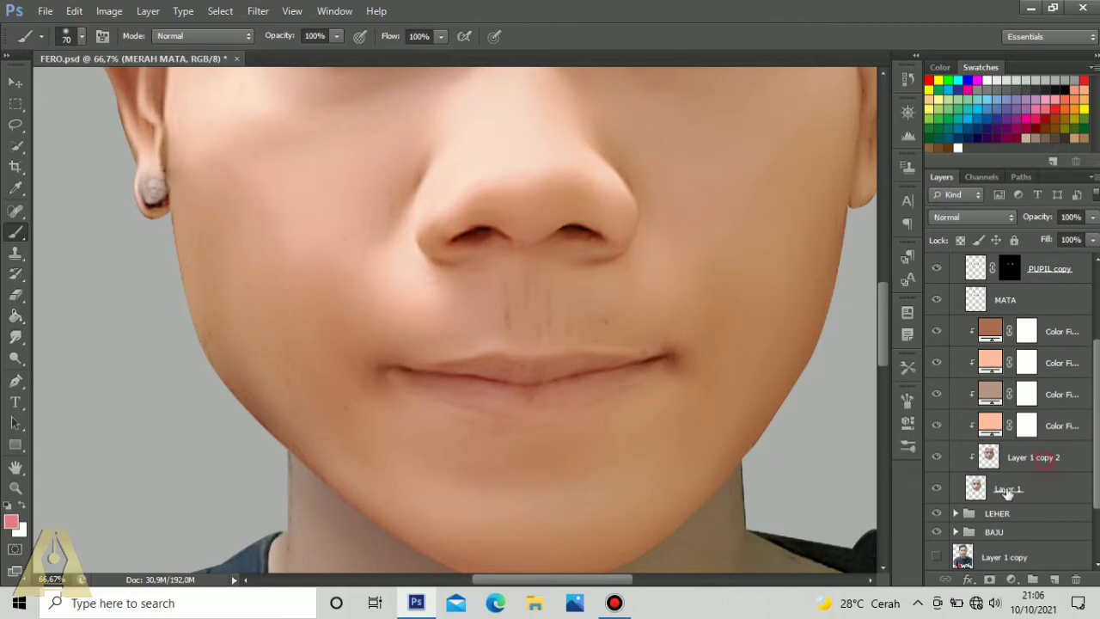
{"action": "left_click", "coordinate": [1005, 460]}
{"action": "left_click", "coordinate": [15, 380]}
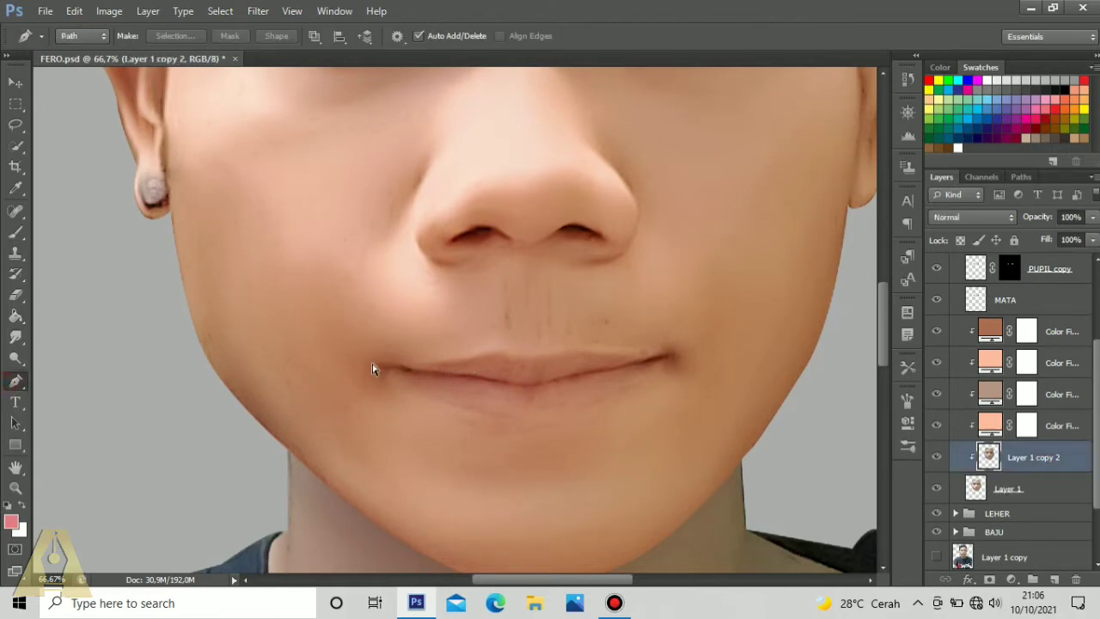
{"action": "key", "text": "ctrl+plus"}
{"action": "scroll", "coordinate": [383, 399], "scroll_direction": "down", "scroll_amount": 2}
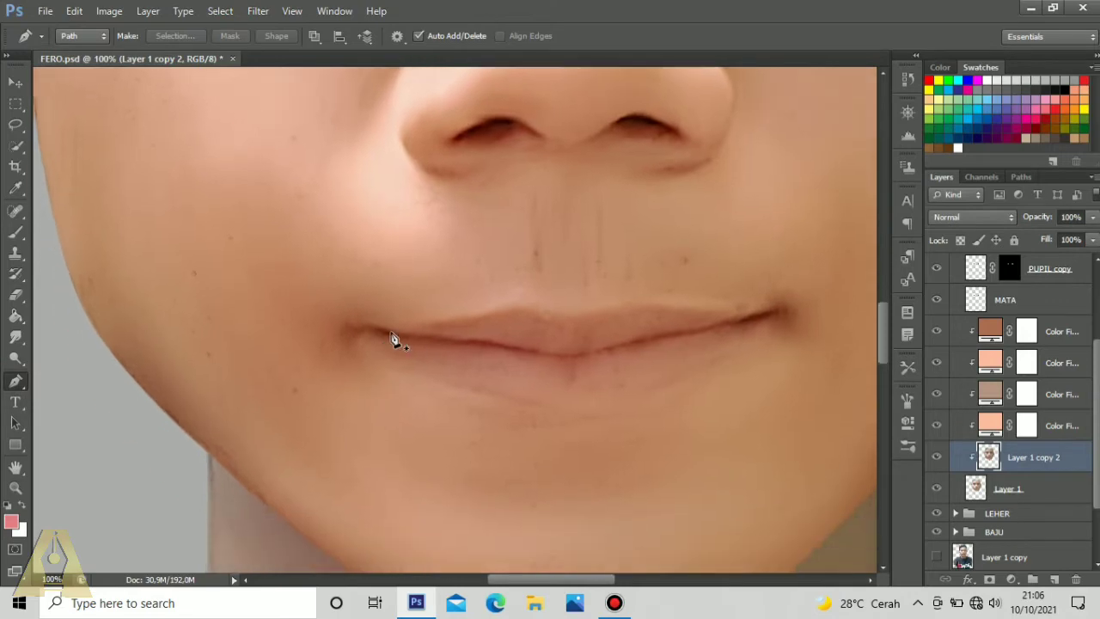
{"action": "left_click_drag", "start_coordinate": [356, 341], "coordinate": [413, 330]}
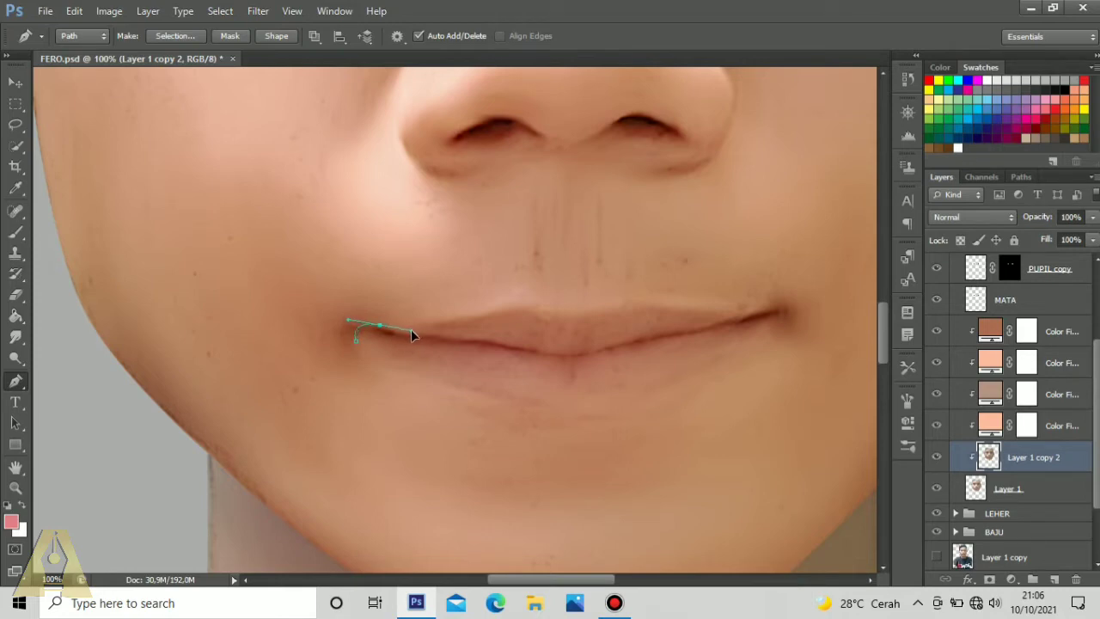
{"action": "left_click", "coordinate": [520, 306]}
{"action": "left_click_drag", "start_coordinate": [521, 308], "coordinate": [498, 319]}
{"action": "left_click_drag", "start_coordinate": [573, 318], "coordinate": [584, 311]}
{"action": "left_click_drag", "start_coordinate": [654, 301], "coordinate": [672, 307]}
{"action": "left_click_drag", "start_coordinate": [739, 314], "coordinate": [753, 317]}
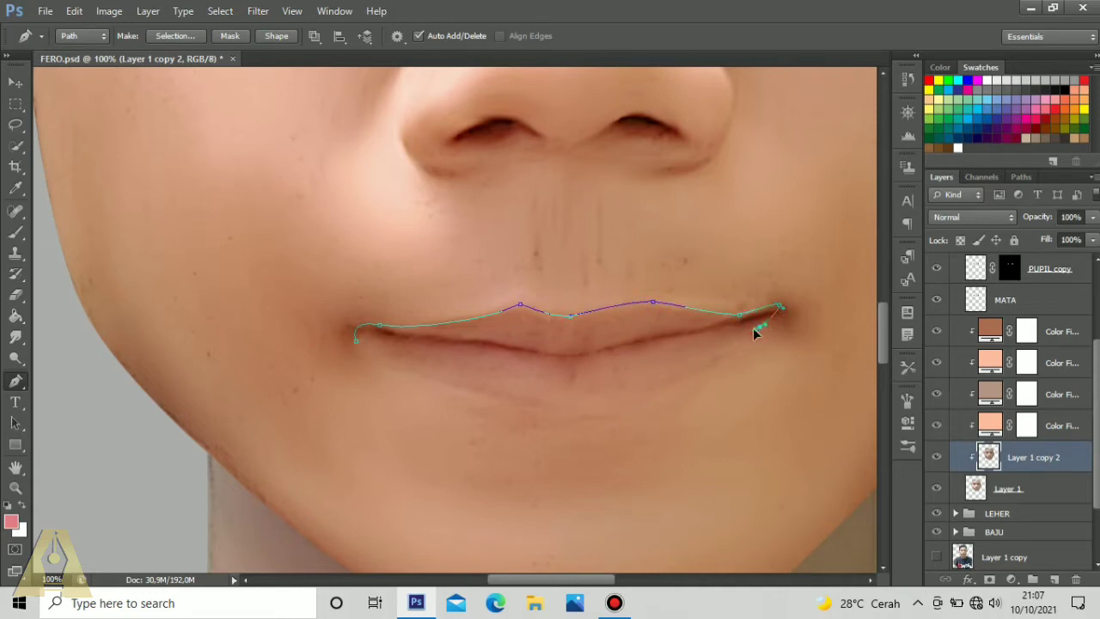
Step: Close the Pen path along the lower lip's edge and convert it to a selection
{"action": "left_click_drag", "start_coordinate": [551, 409], "coordinate": [452, 398]}
{"action": "left_click_drag", "start_coordinate": [651, 420], "coordinate": [699, 398]}
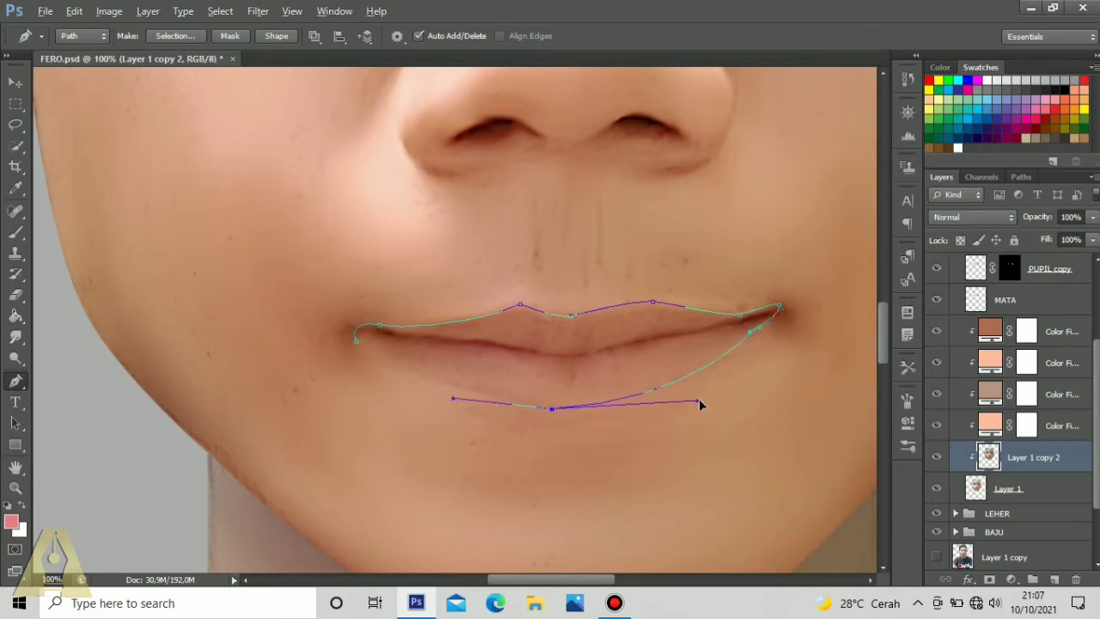
{"action": "left_click", "coordinate": [355, 341]}
{"action": "right_click", "coordinate": [505, 362]}
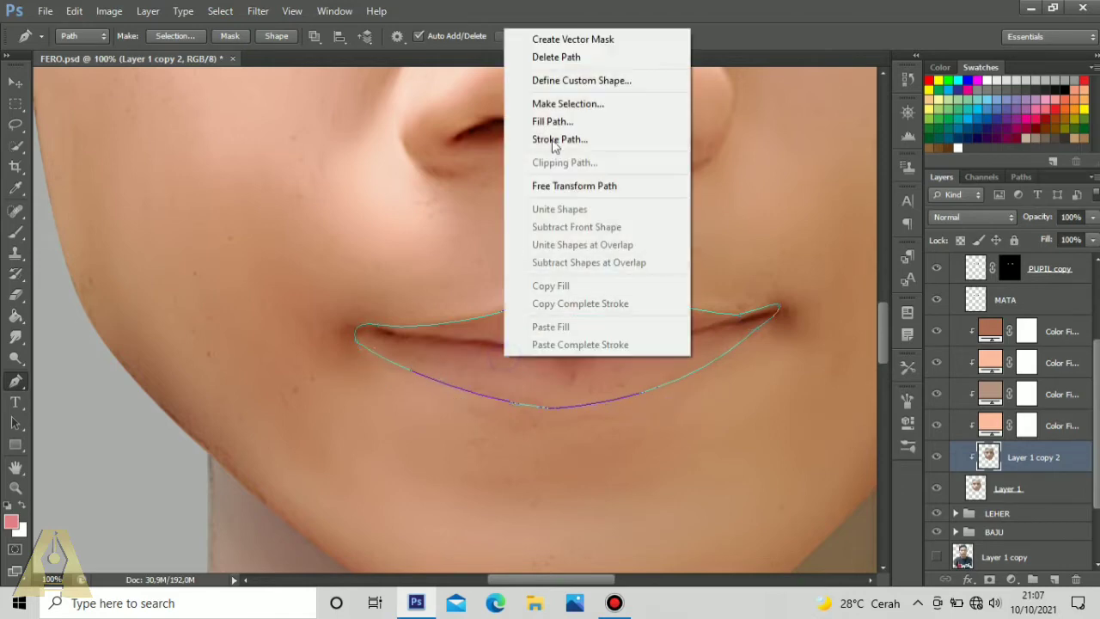
{"action": "left_click", "coordinate": [563, 102]}
{"action": "left_click", "coordinate": [638, 172]}
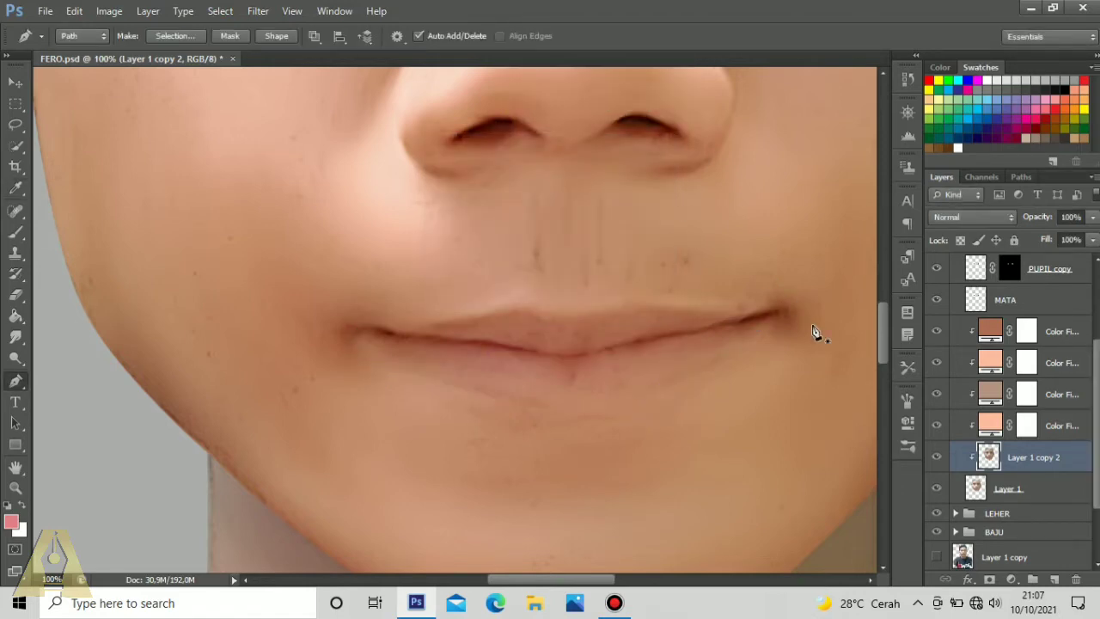
Step: Copy the selected lips to a new layer and move it above the four Color Fill layers, below MATA
{"action": "key", "text": "ctrl+alt+shift+n"}
{"action": "key", "text": "alt+BackSpace"}
{"action": "key", "text": "ctrl+d"}
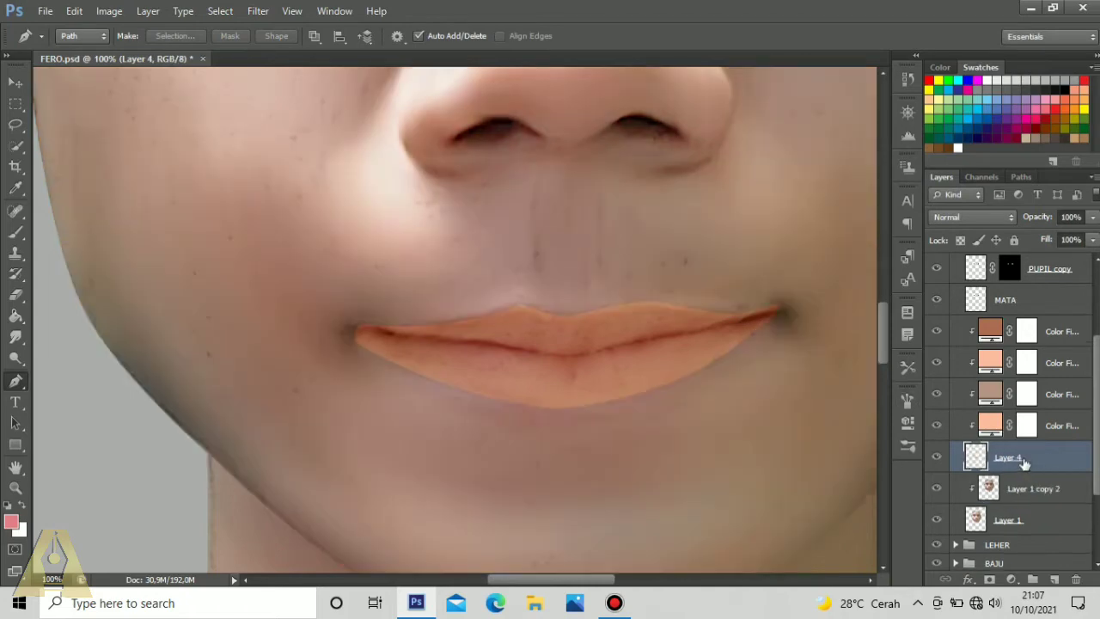
{"action": "left_click_drag", "start_coordinate": [1034, 455], "coordinate": [1062, 339]}
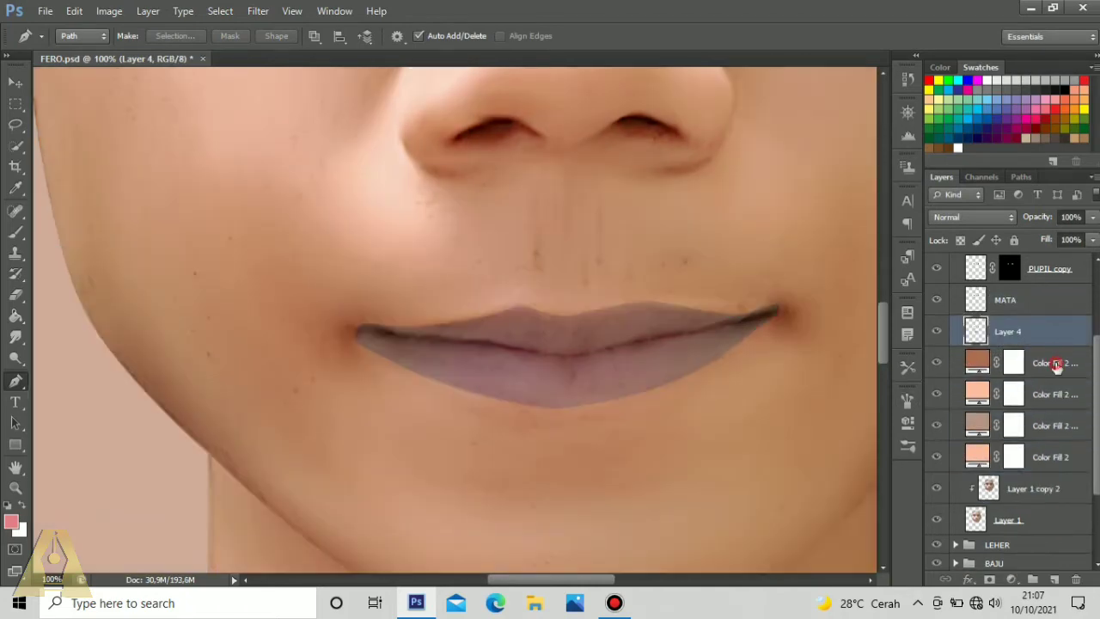
Step: Clip the four Color Fill layers back onto the face layers with a clipping mask
{"action": "left_click", "coordinate": [1057, 363]}
{"action": "left_click", "coordinate": [1049, 460], "text": "shift"}
{"action": "right_click", "coordinate": [1049, 461]}
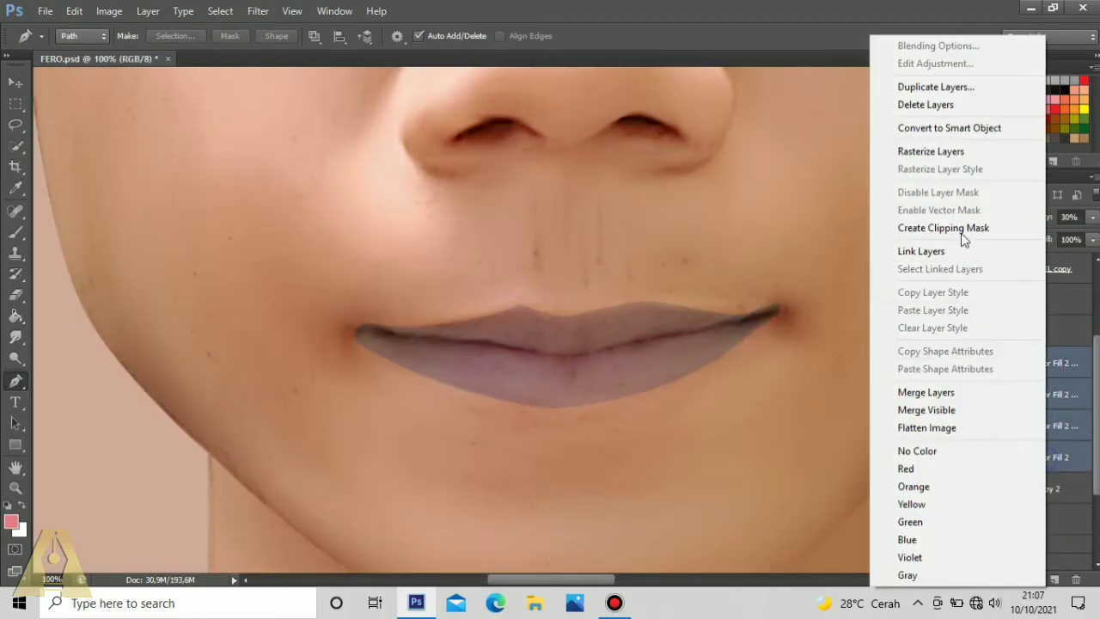
{"action": "left_click", "coordinate": [962, 226]}
Step: Rename the copied lips layer as BIBIR
{"action": "double_click", "coordinate": [1008, 331]}
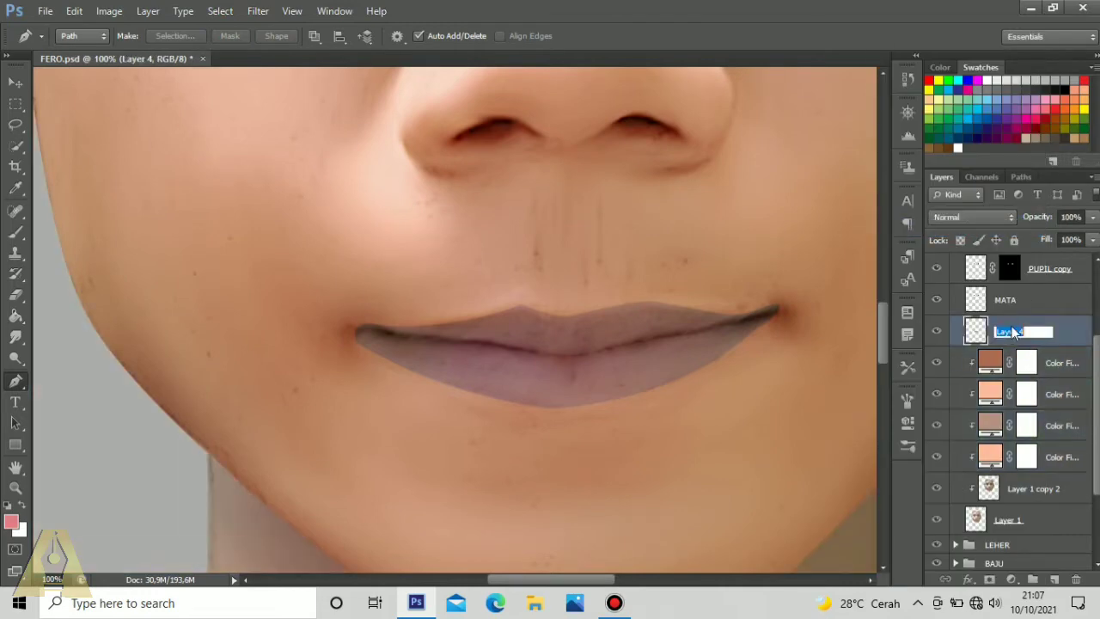
{"action": "type", "text": "BiBIR"}
{"action": "key", "text": "Return"}
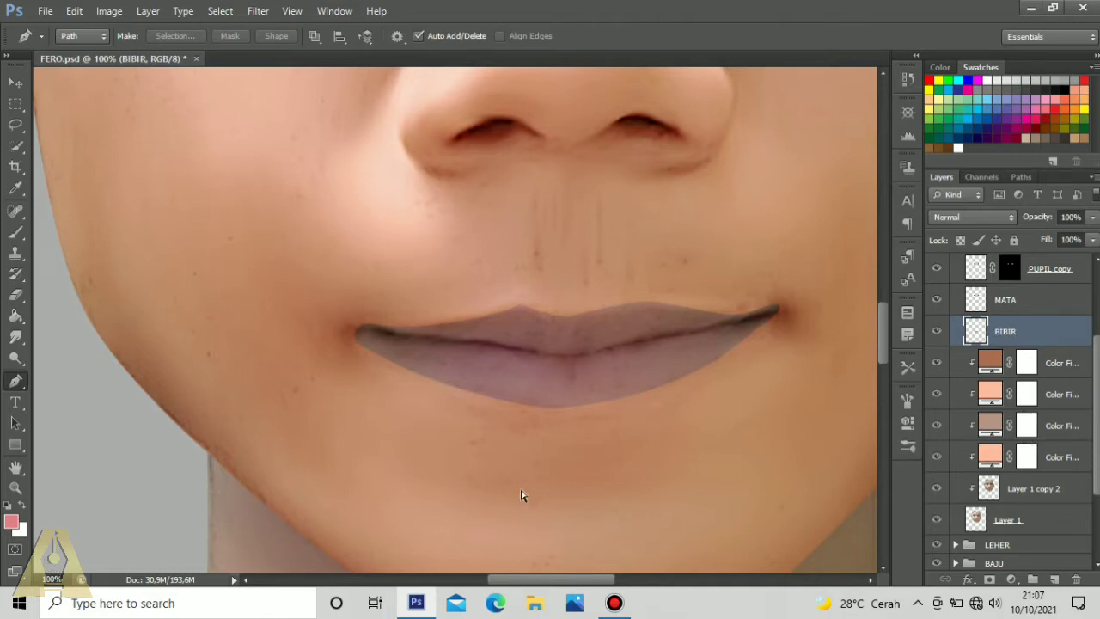
Step: Show the WARNA SMUDGE colour reference and sample its BIBIR 100% pink (e47c83) as the foreground colour
{"action": "key", "text": "ctrl+minus"}
{"action": "key", "text": "ctrl+minus"}
{"action": "key", "text": "ctrl+minus"}
{"action": "key", "text": "ctrl+minus"}
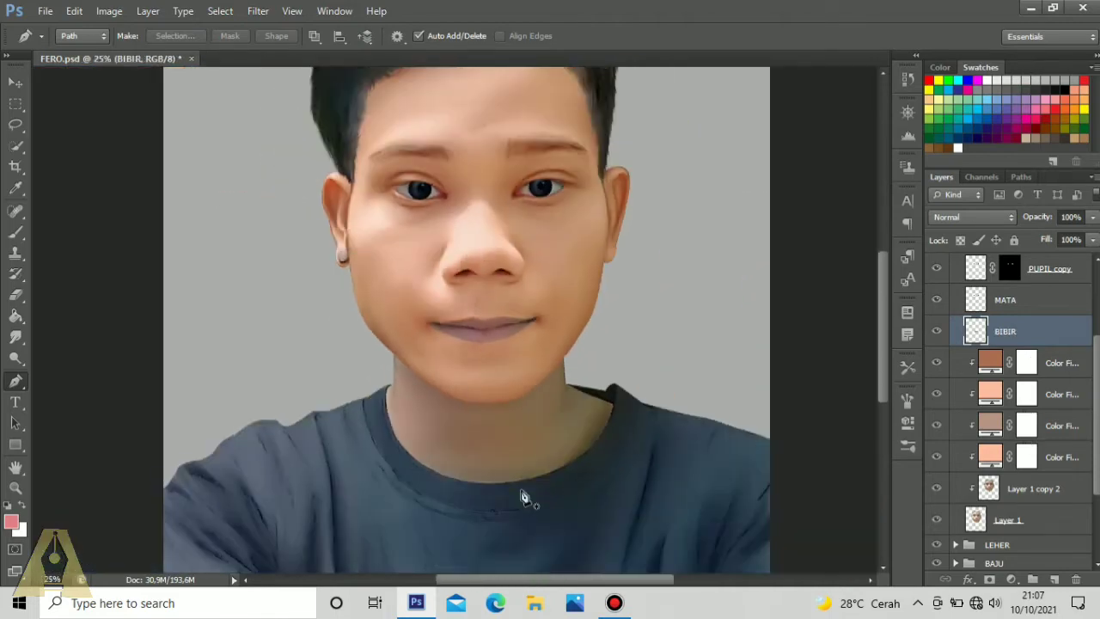
{"action": "left_click_drag", "start_coordinate": [291, 216], "coordinate": [321, 429]}
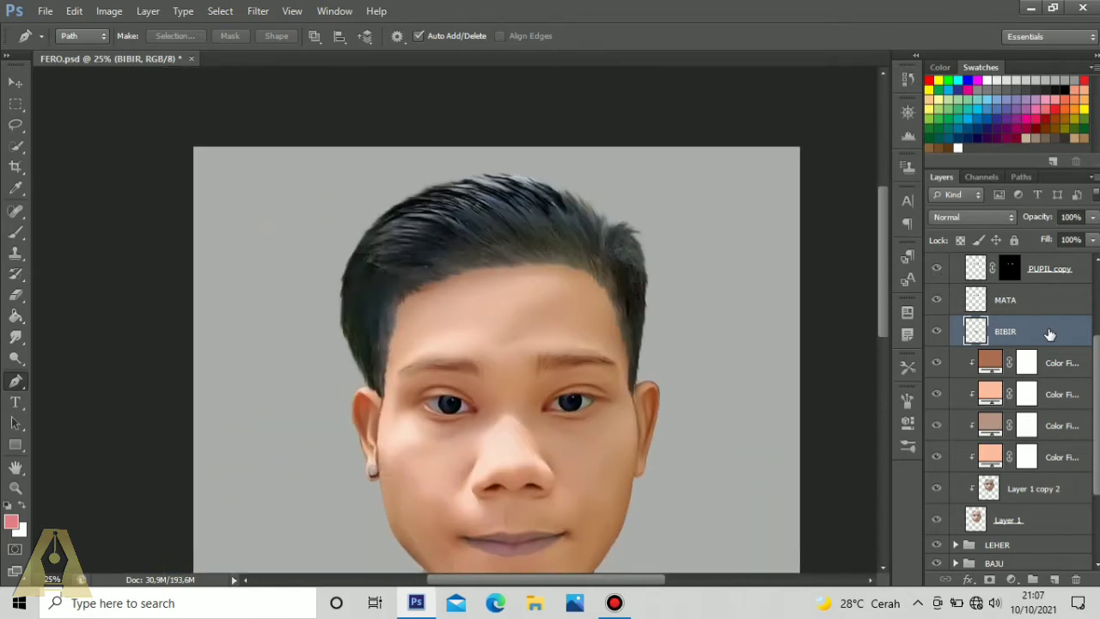
{"action": "scroll", "coordinate": [1010, 404], "scroll_direction": "up", "scroll_amount": 3}
{"action": "left_click", "coordinate": [936, 269]}
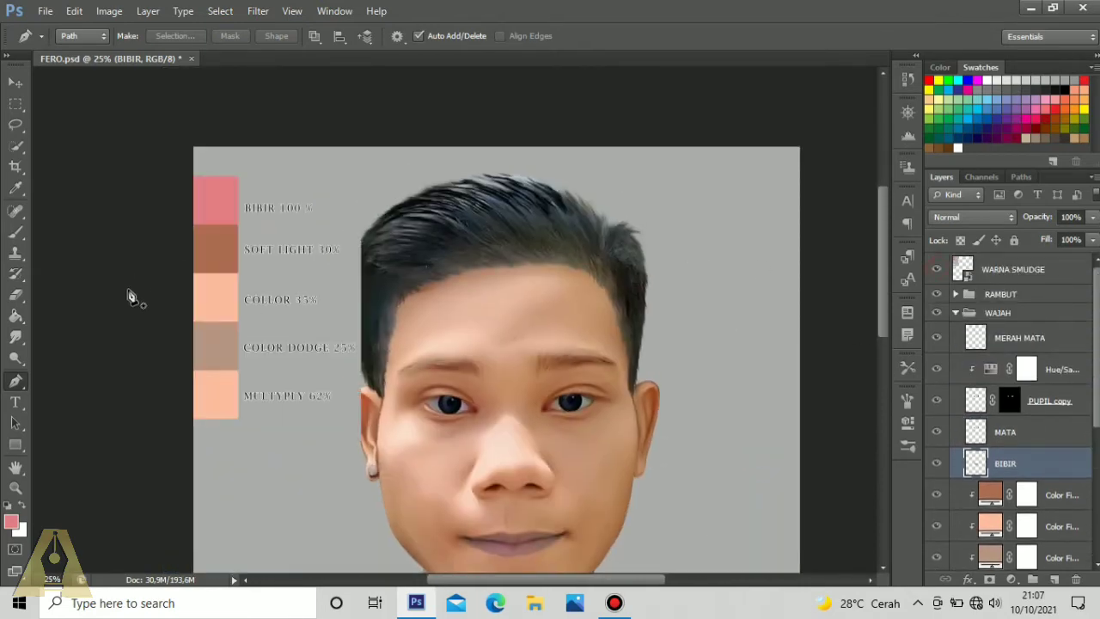
{"action": "left_click", "coordinate": [11, 521]}
{"action": "left_click", "coordinate": [220, 195]}
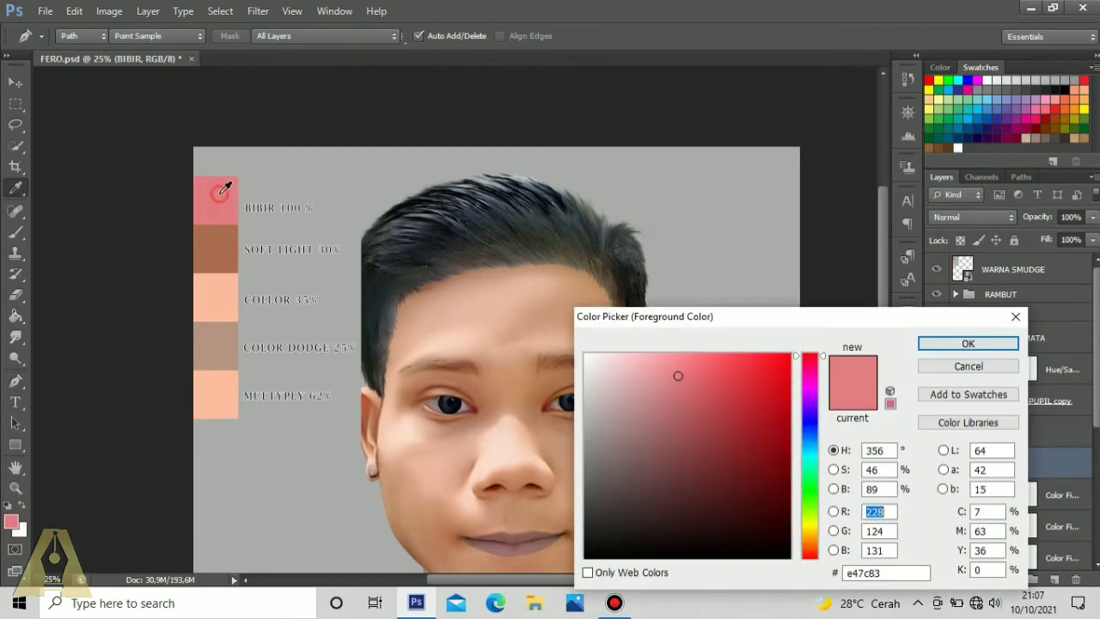
{"action": "left_click", "coordinate": [963, 344]}
{"action": "key", "text": "p"}
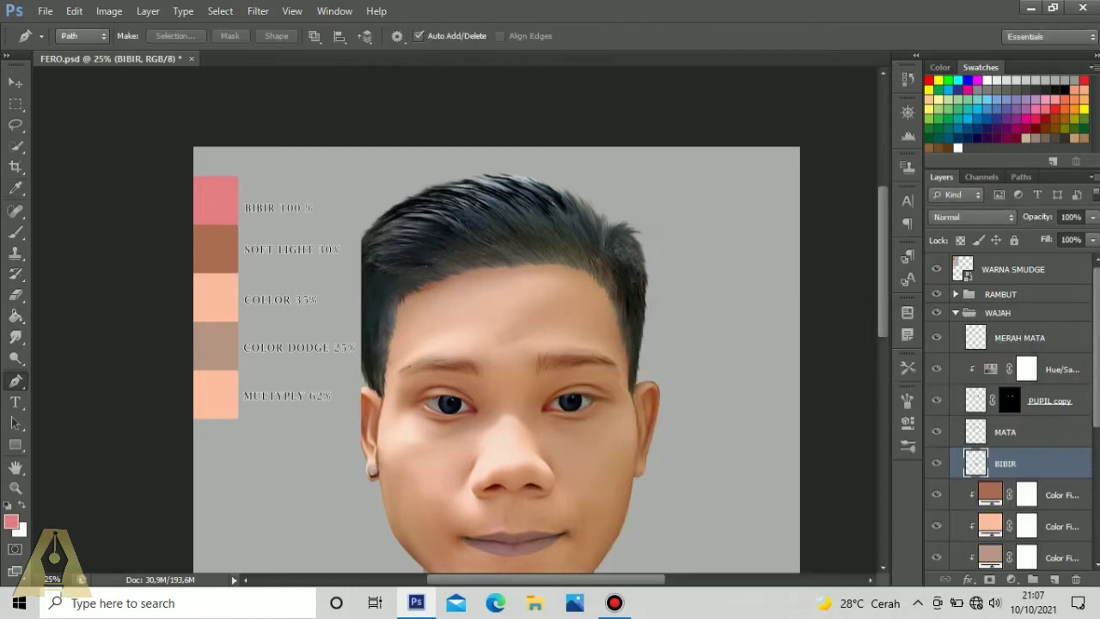
{"action": "scroll", "coordinate": [1074, 421], "scroll_direction": "down", "scroll_amount": 2}
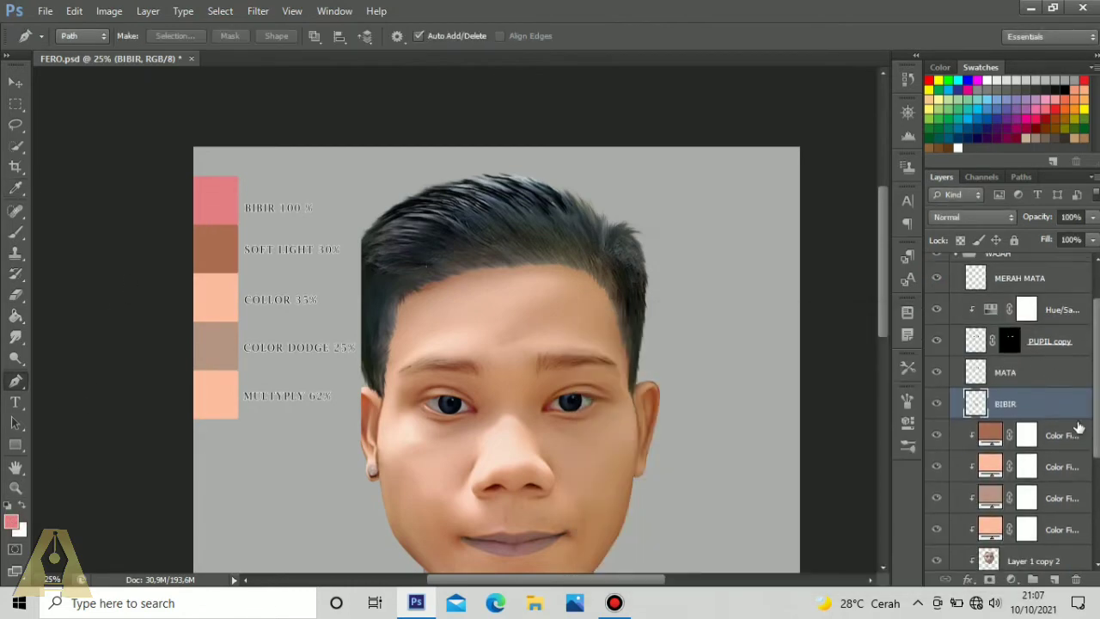
Step: Add a Solid Color fill layer in pink e47c83 above BIBIR and clip it to that layer
{"action": "left_click", "coordinate": [1010, 580]}
{"action": "left_click", "coordinate": [978, 234]}
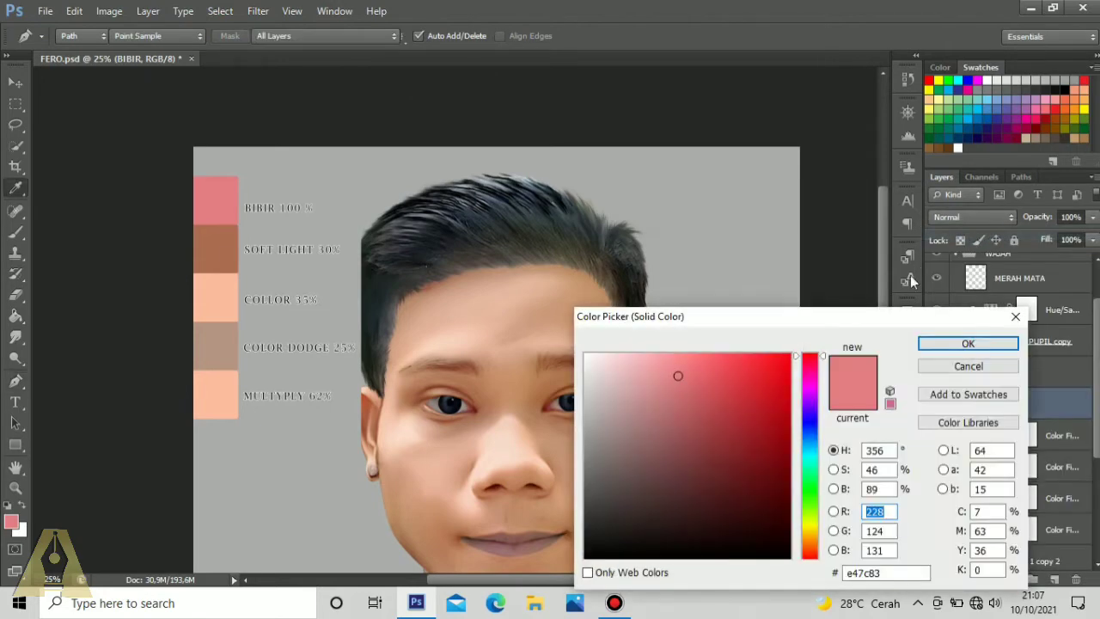
{"action": "left_click", "coordinate": [961, 344]}
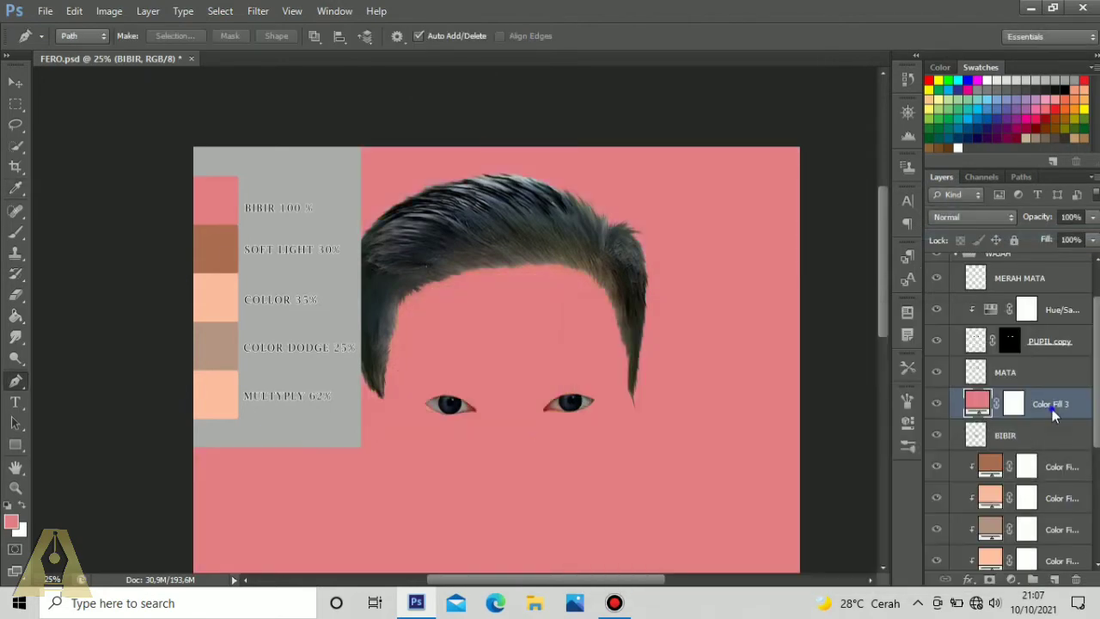
{"action": "right_click", "coordinate": [1056, 408]}
{"action": "left_click", "coordinate": [933, 229]}
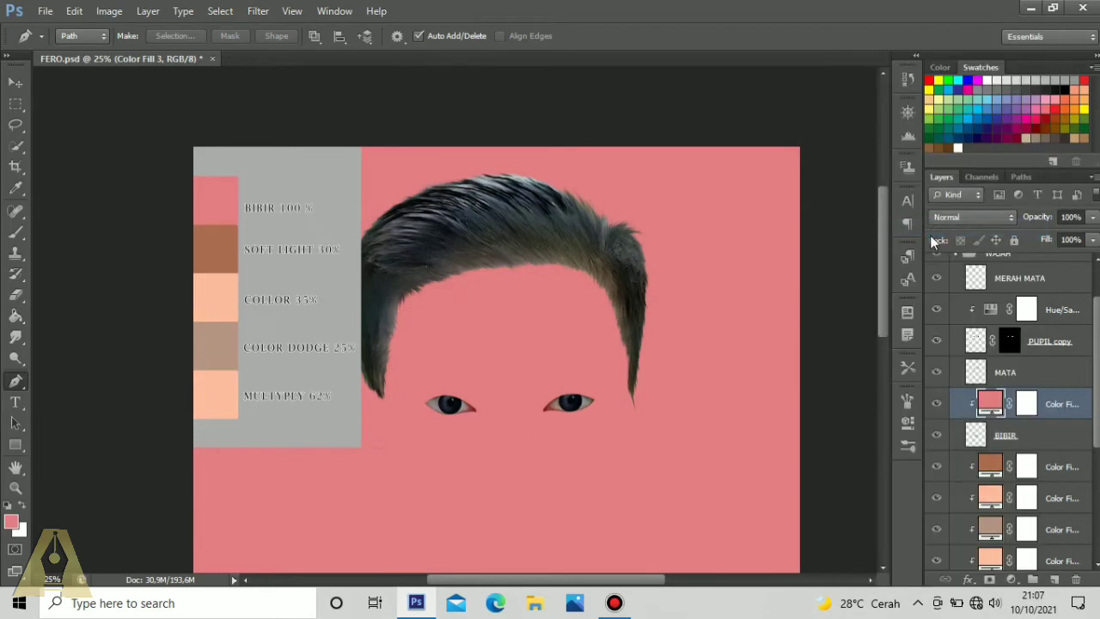
Step: Hide the WARNA SMUDGE reference and set the pink lip fill's blending mode to Color
{"action": "scroll", "coordinate": [1072, 340], "scroll_direction": "up", "scroll_amount": 3}
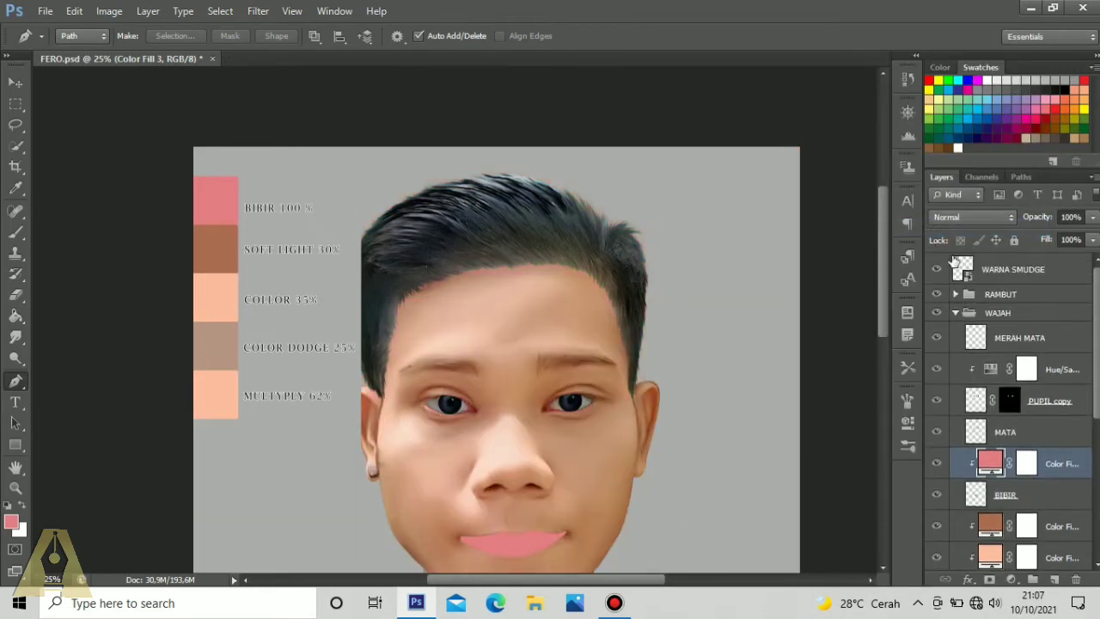
{"action": "left_click", "coordinate": [936, 269]}
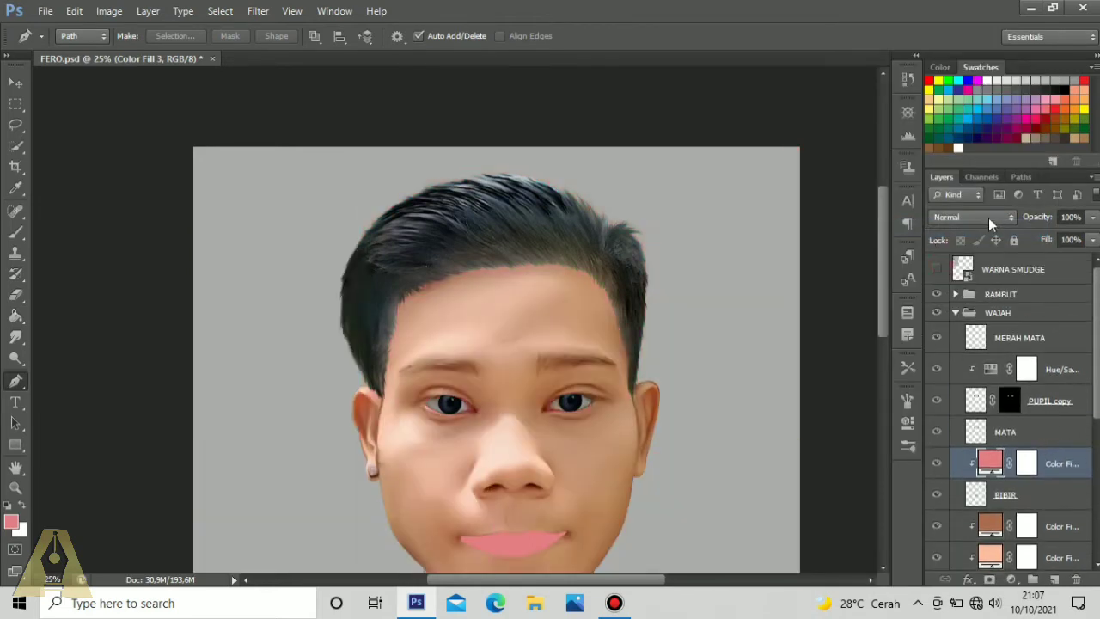
{"action": "left_click", "coordinate": [989, 217]}
{"action": "left_click", "coordinate": [939, 397]}
{"action": "scroll", "coordinate": [1097, 404], "scroll_direction": "down", "scroll_amount": 3}
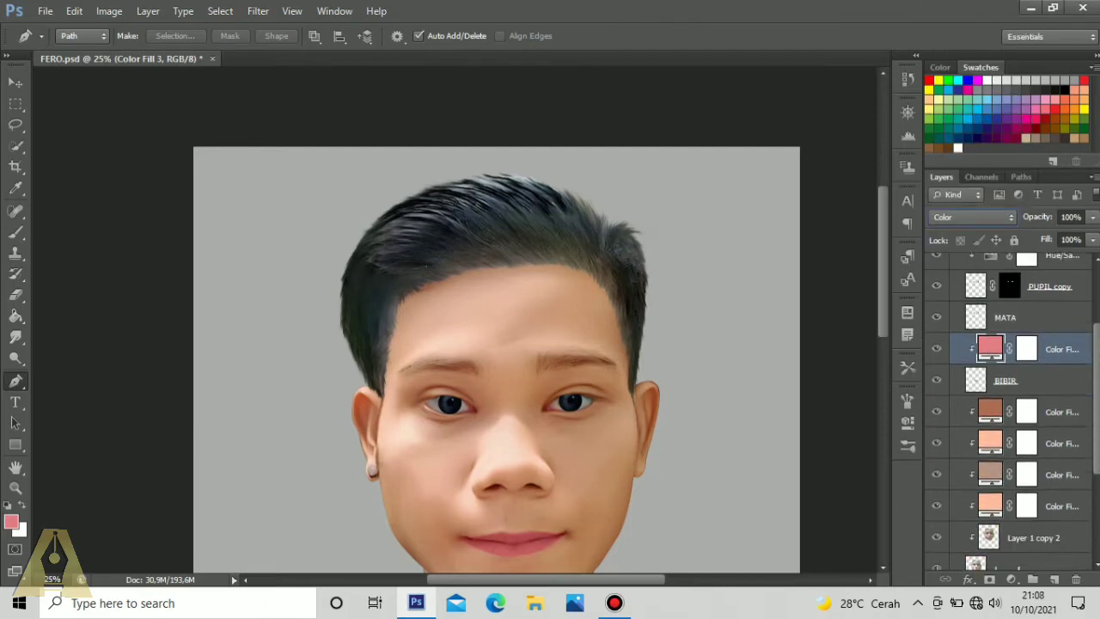
{"action": "left_click_drag", "start_coordinate": [565, 462], "coordinate": [584, 335]}
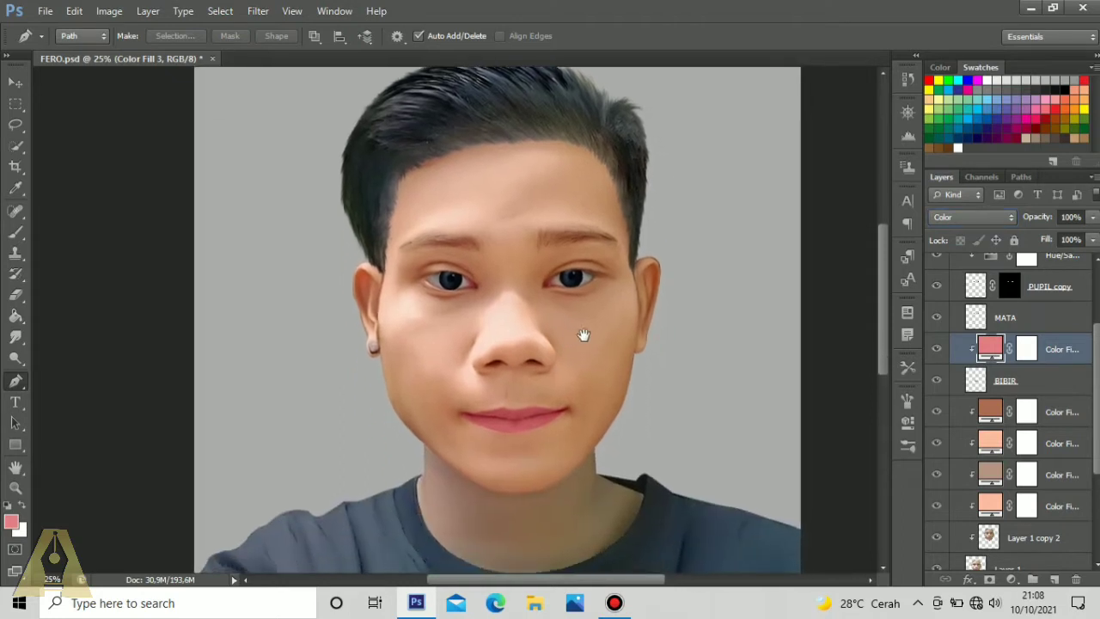
Step: Try the pink lip fill at 55% opacity and settle on 70%
{"action": "left_click", "coordinate": [1077, 217]}
{"action": "type", "text": "55"}
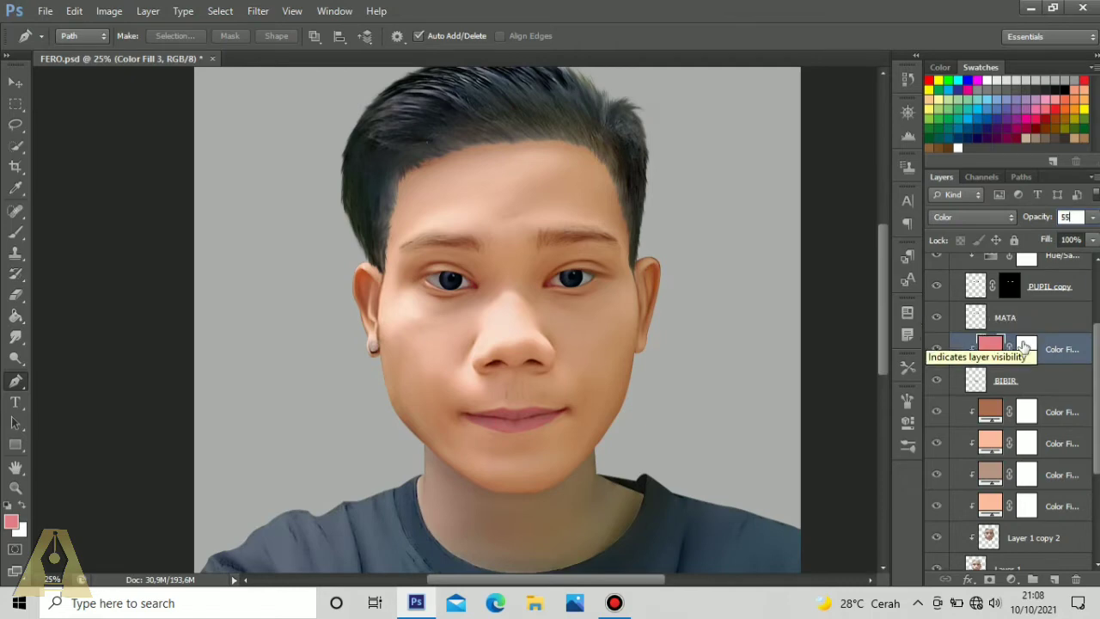
{"action": "left_click", "coordinate": [1076, 216]}
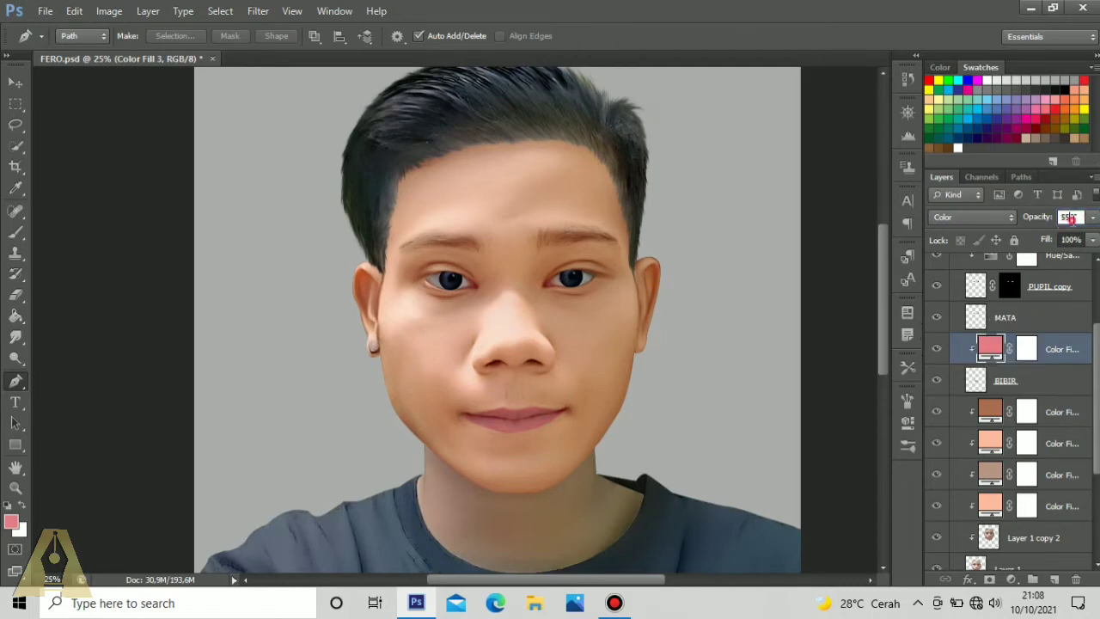
{"action": "type", "text": "70"}
{"action": "key", "text": "Return"}
{"action": "left_click_drag", "start_coordinate": [513, 388], "coordinate": [519, 347]}
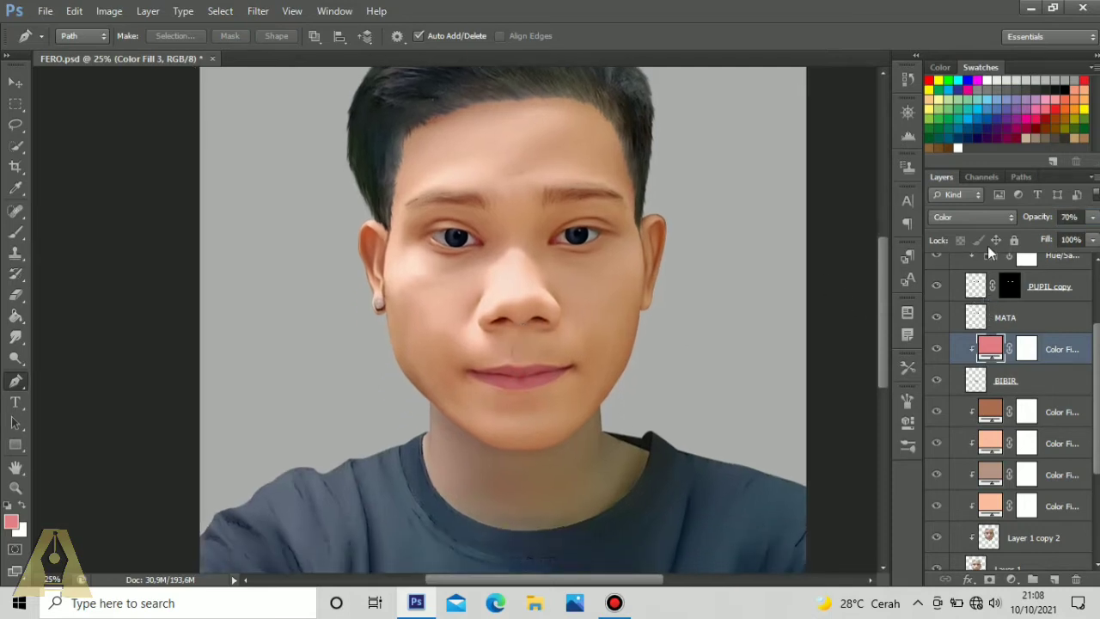
Step: Change the lip fill's colour to dark red 9b4248 and raise its opacity to 100%
{"action": "double_click", "coordinate": [990, 348]}
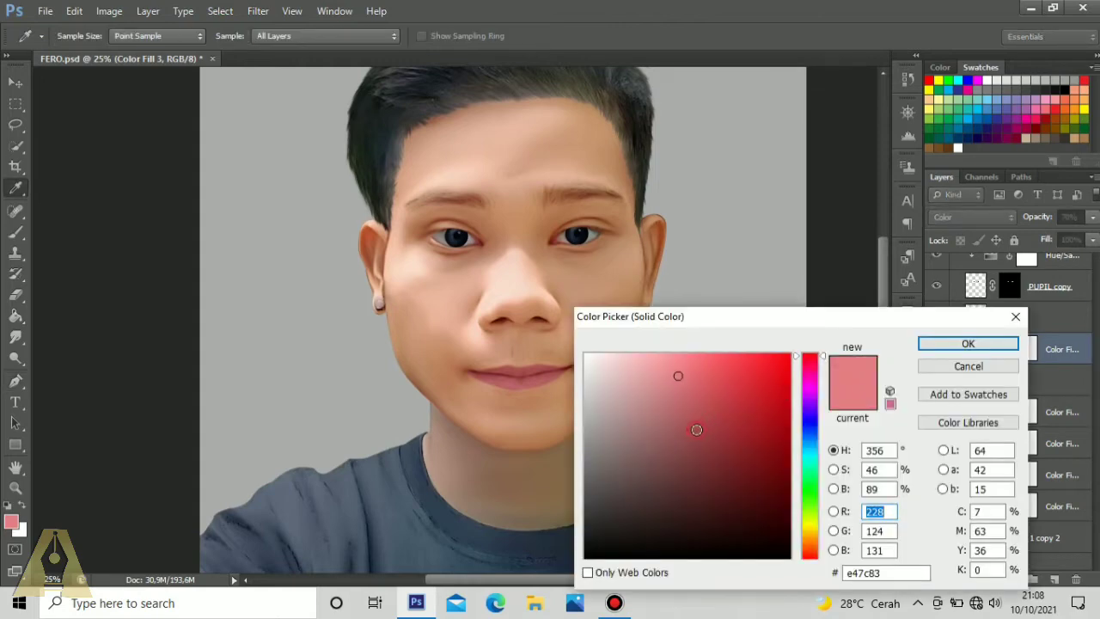
{"action": "left_click", "coordinate": [696, 430]}
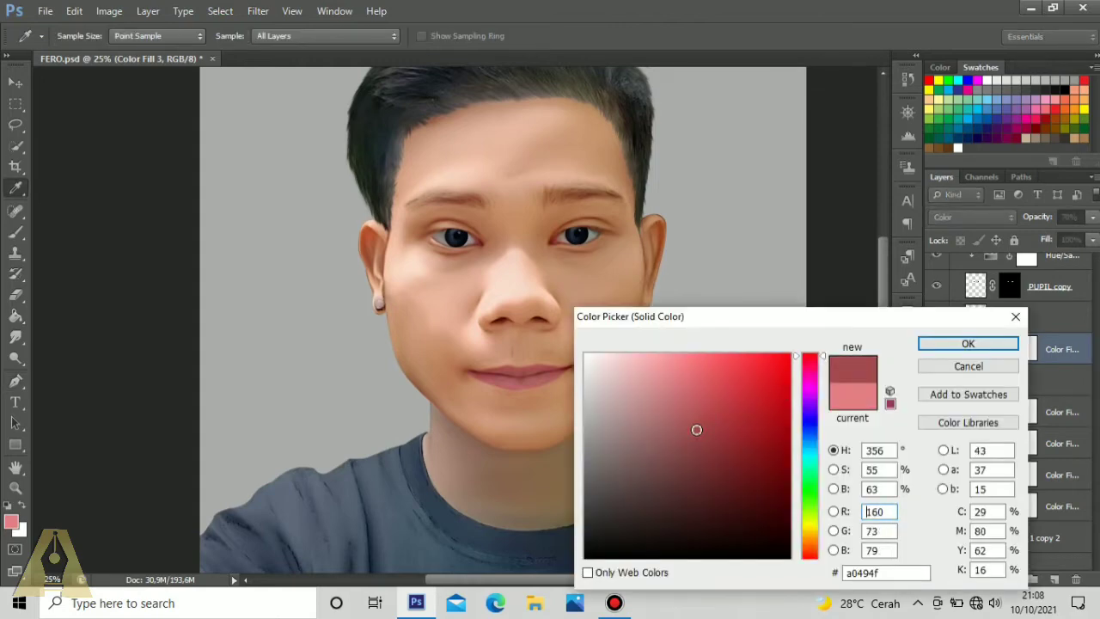
{"action": "left_click", "coordinate": [693, 421]}
{"action": "left_click", "coordinate": [709, 421]}
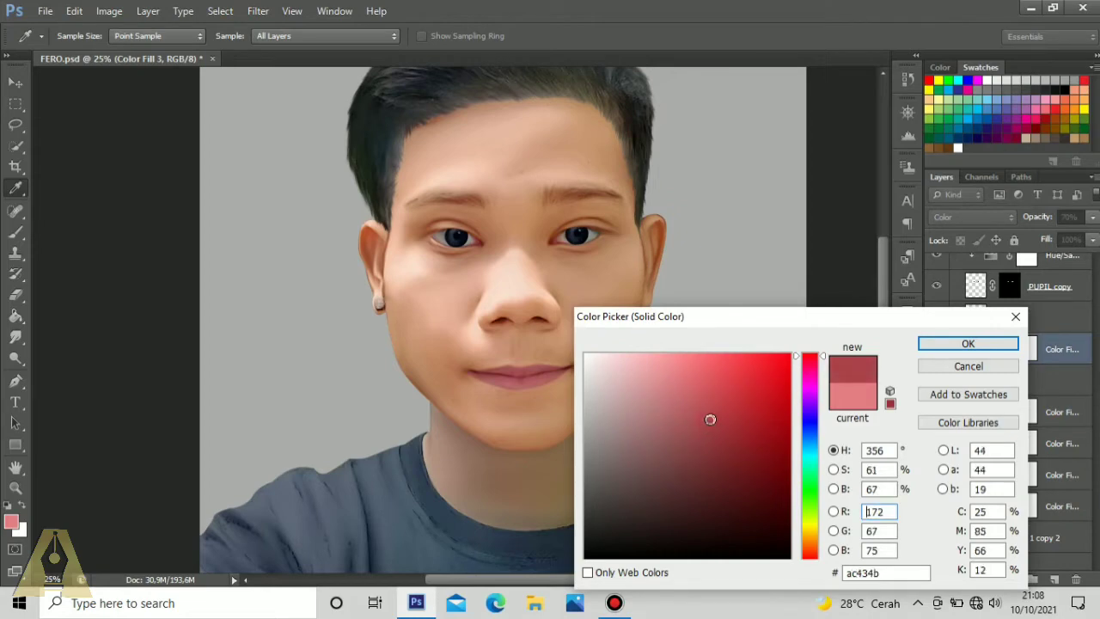
{"action": "left_click", "coordinate": [689, 439]}
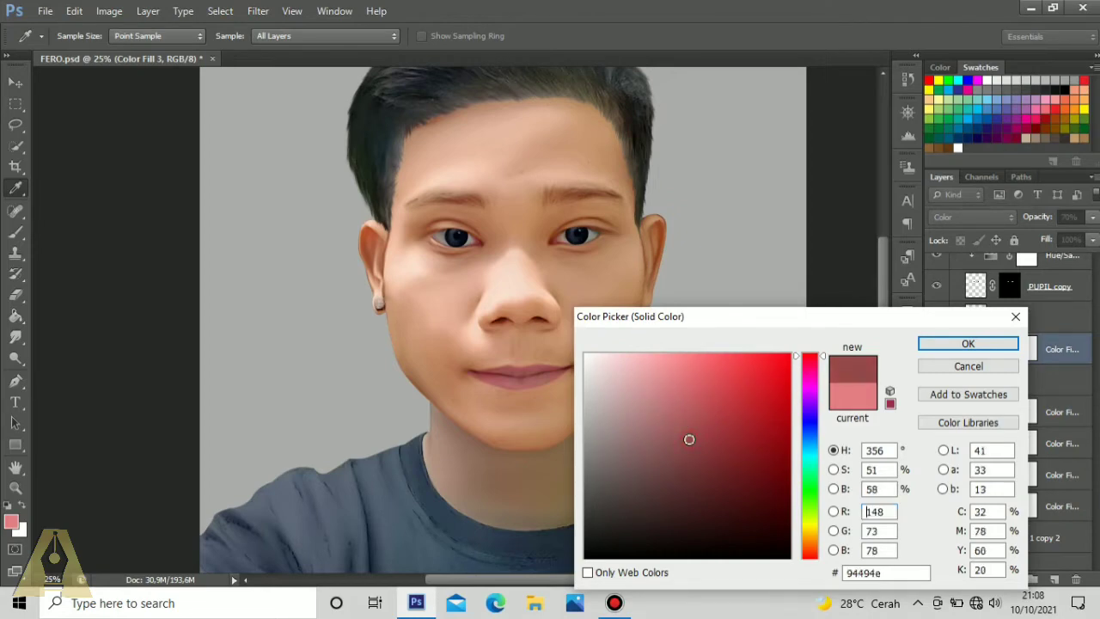
{"action": "left_click", "coordinate": [702, 434]}
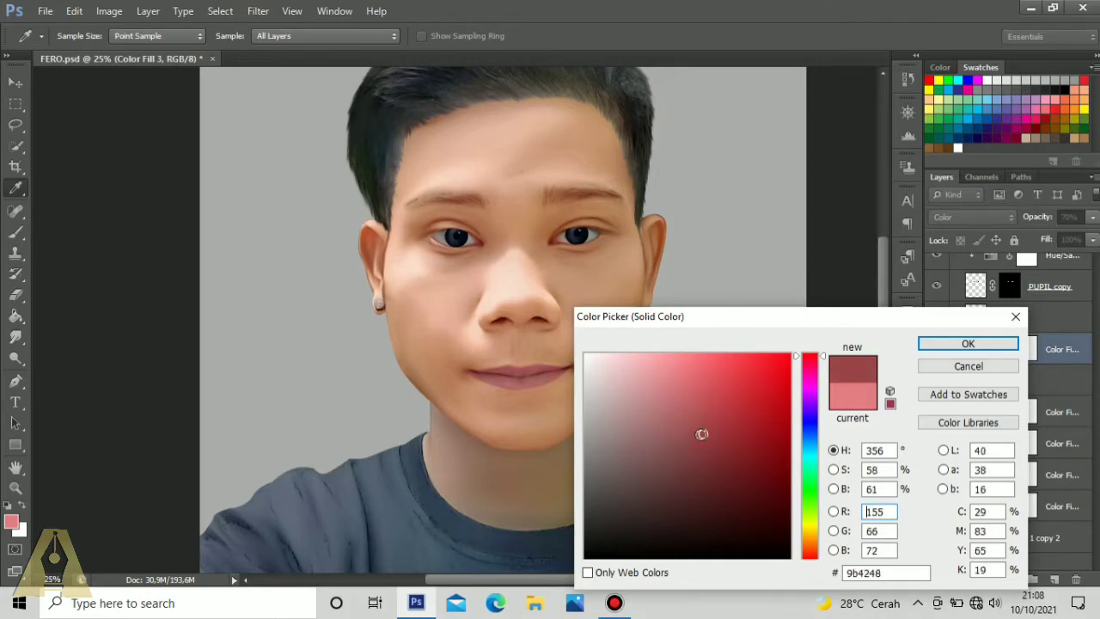
{"action": "left_click", "coordinate": [940, 349]}
{"action": "key", "text": "p"}
{"action": "left_click", "coordinate": [1079, 217]}
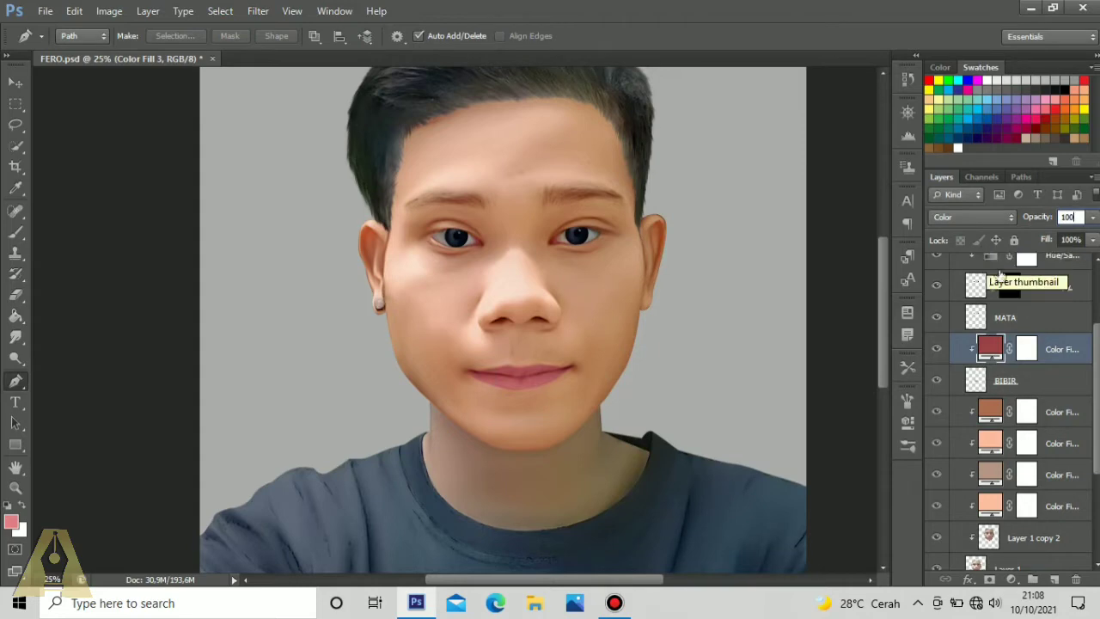
{"action": "key", "text": "Return"}
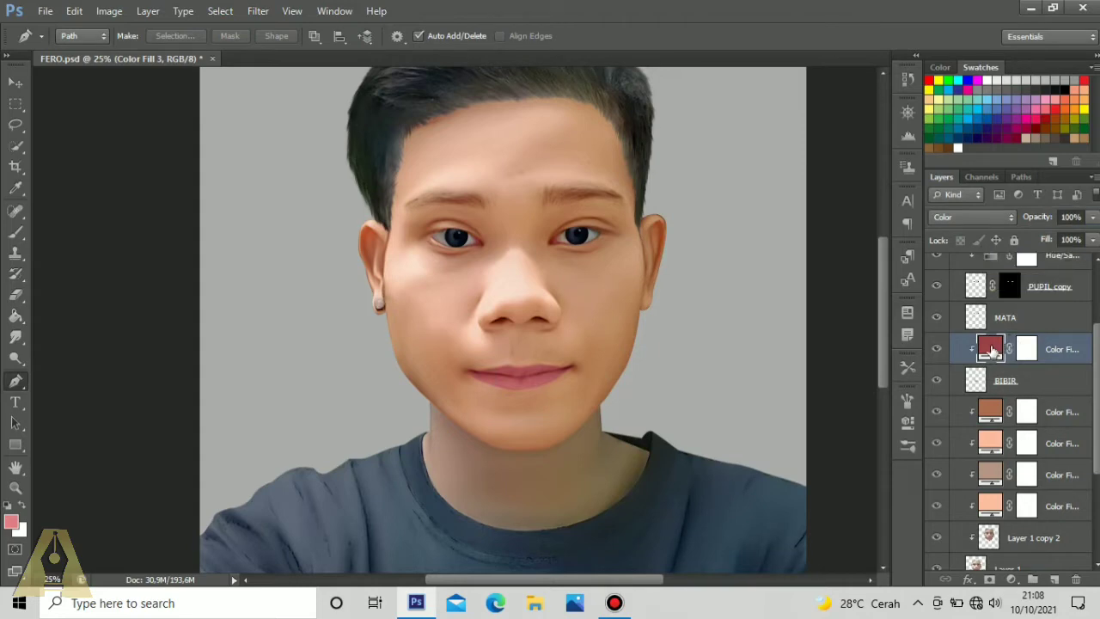
Step: Recolour the lip fill layer to the muted red 994046
{"action": "double_click", "coordinate": [991, 349]}
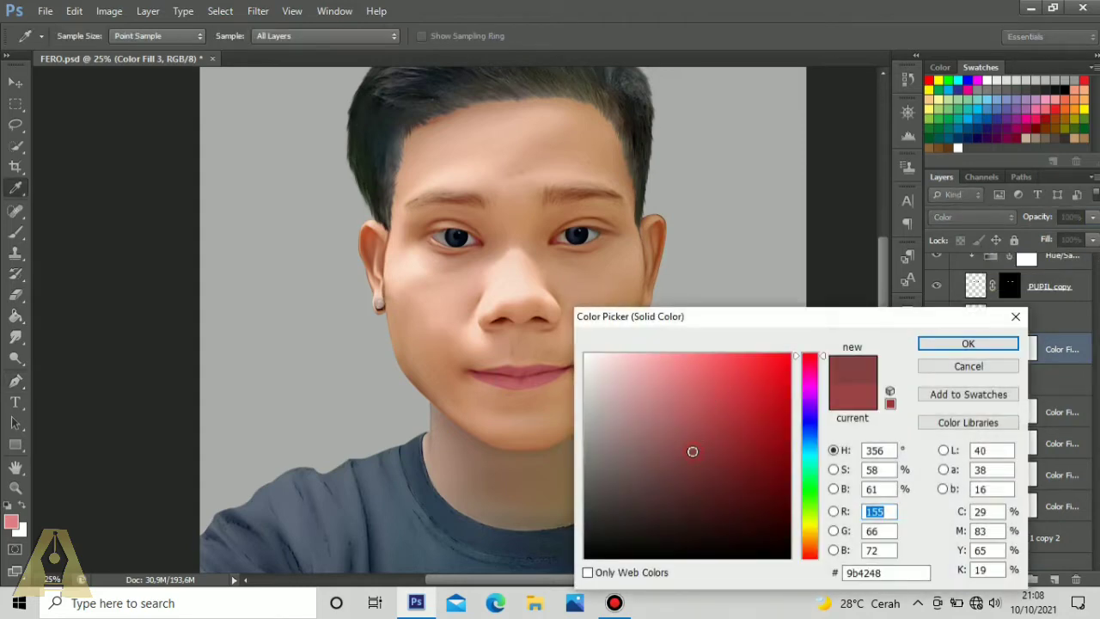
{"action": "left_click", "coordinate": [697, 446]}
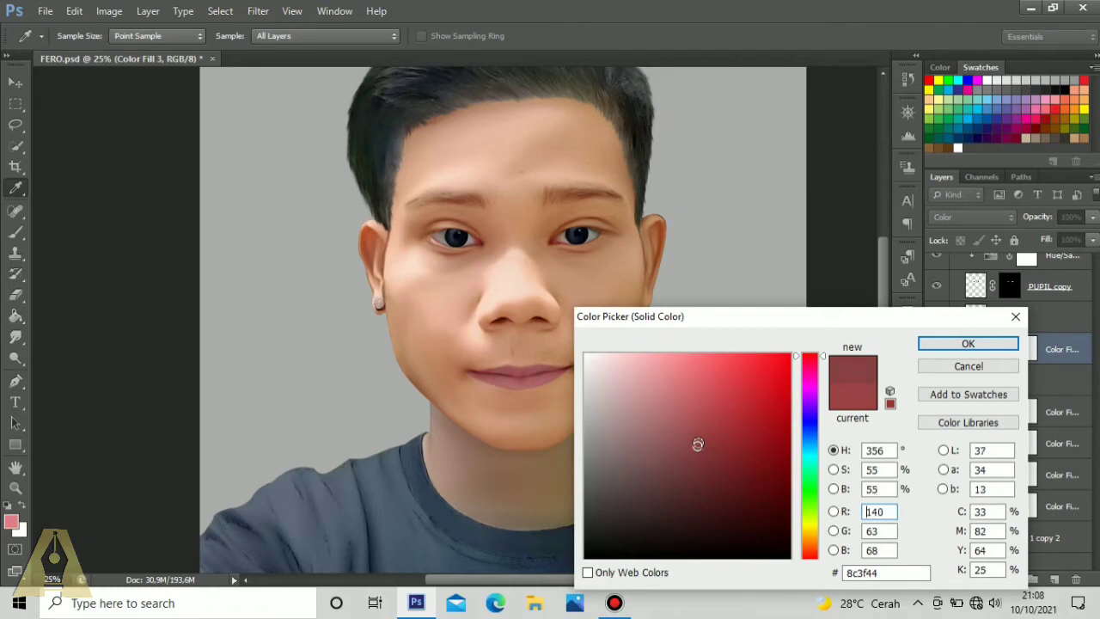
{"action": "left_click", "coordinate": [705, 434]}
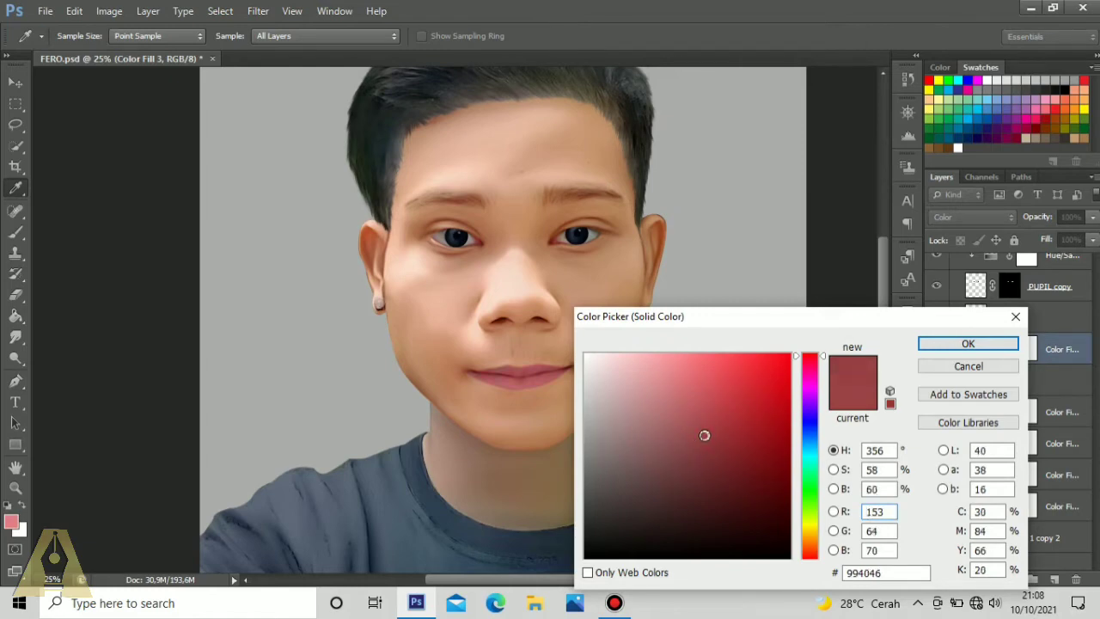
{"action": "left_click", "coordinate": [988, 345]}
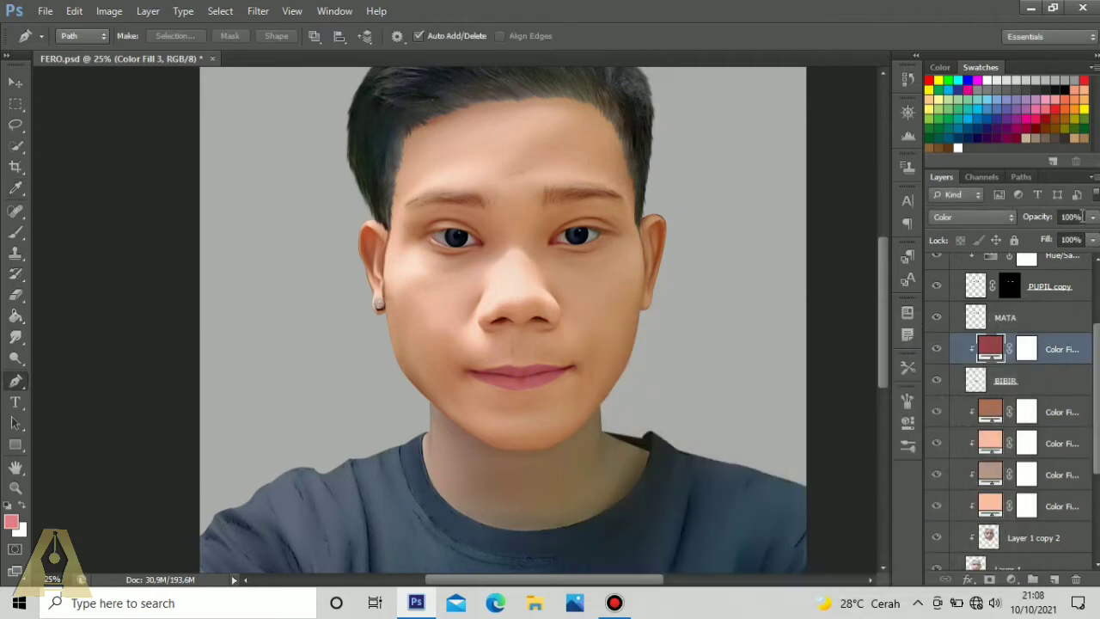
Step: Lower the red lip fill layer's opacity to 75% and its Fill value to 80%
{"action": "left_click", "coordinate": [1075, 217]}
{"action": "type", "text": "55"}
{"action": "key", "text": "Return"}
{"action": "key", "text": "Return"}
{"action": "key", "text": "Return"}
{"action": "type", "text": "75"}
{"action": "key", "text": "Return"}
{"action": "left_click_drag", "start_coordinate": [516, 364], "coordinate": [480, 298]}
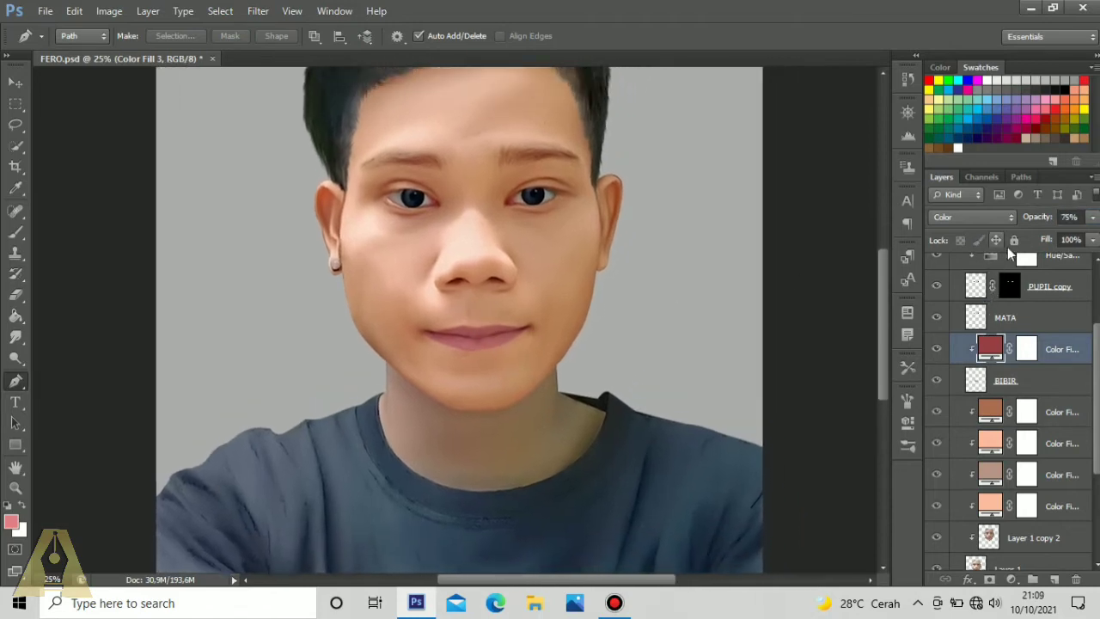
{"action": "left_click", "coordinate": [1072, 242]}
{"action": "type", "text": "80"}
{"action": "key", "text": "Return"}
Step: Group the layers from MERAH MATA down to BIBIR and compare the face with the group hidden and shown
{"action": "scroll", "coordinate": [1073, 326], "scroll_direction": "up", "scroll_amount": 2}
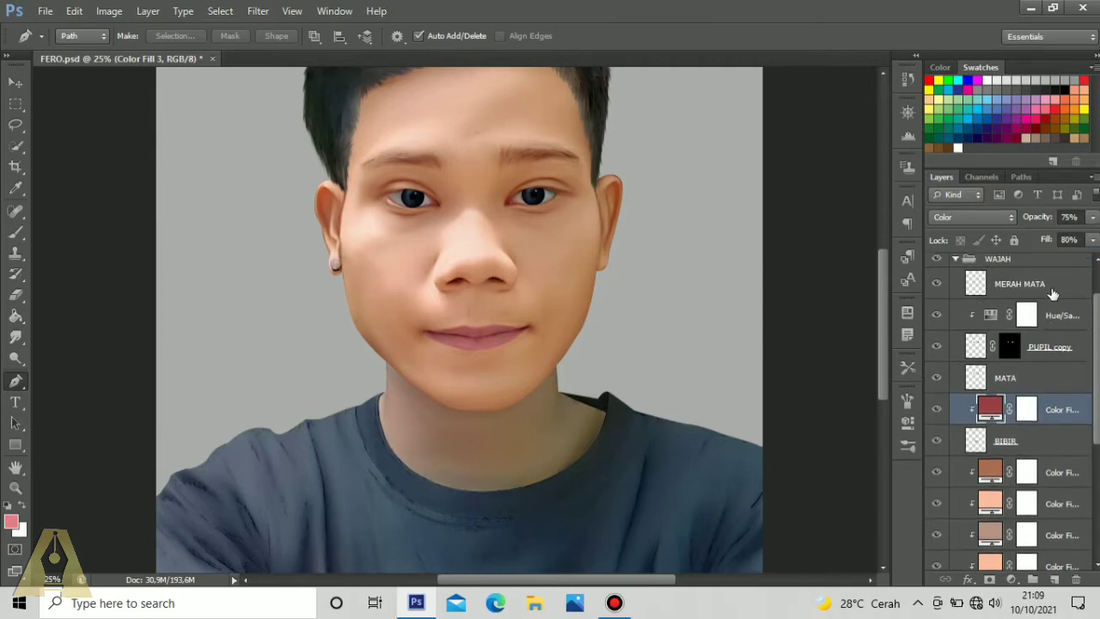
{"action": "left_click_drag", "start_coordinate": [1097, 319], "coordinate": [1098, 304]}
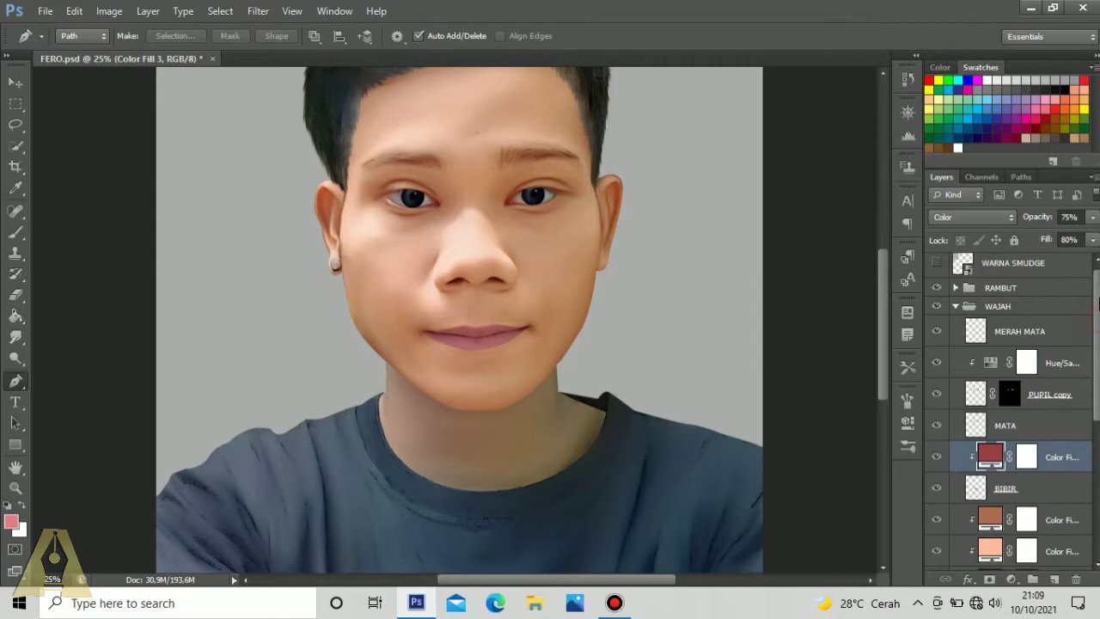
{"action": "left_click", "coordinate": [1051, 332]}
{"action": "left_click", "coordinate": [1027, 488], "text": "shift"}
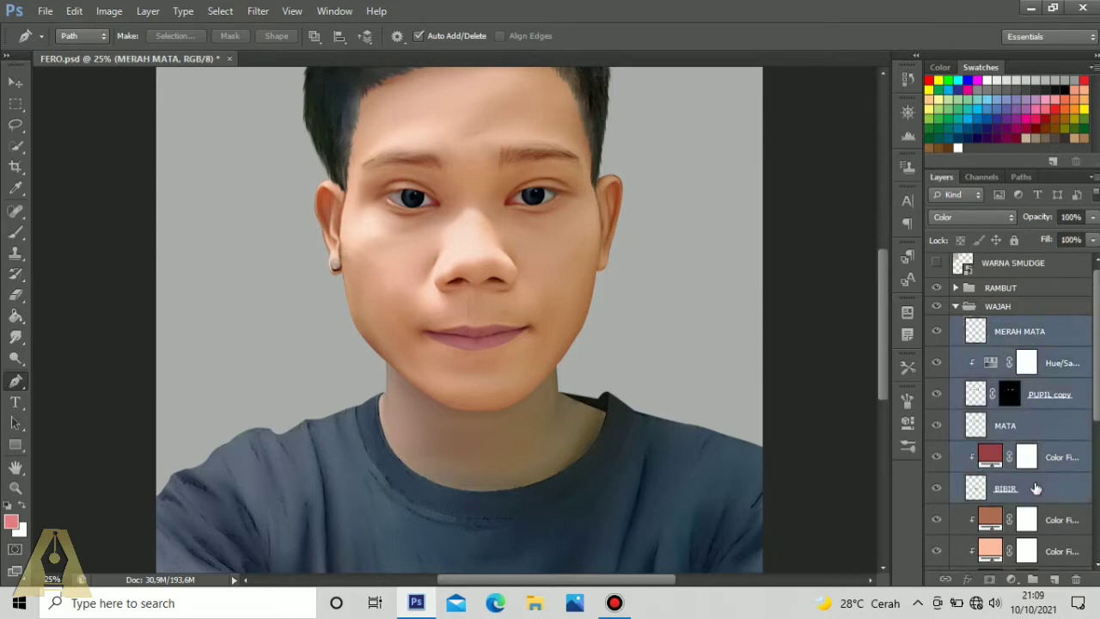
{"action": "left_click_drag", "start_coordinate": [1027, 490], "coordinate": [1033, 579]}
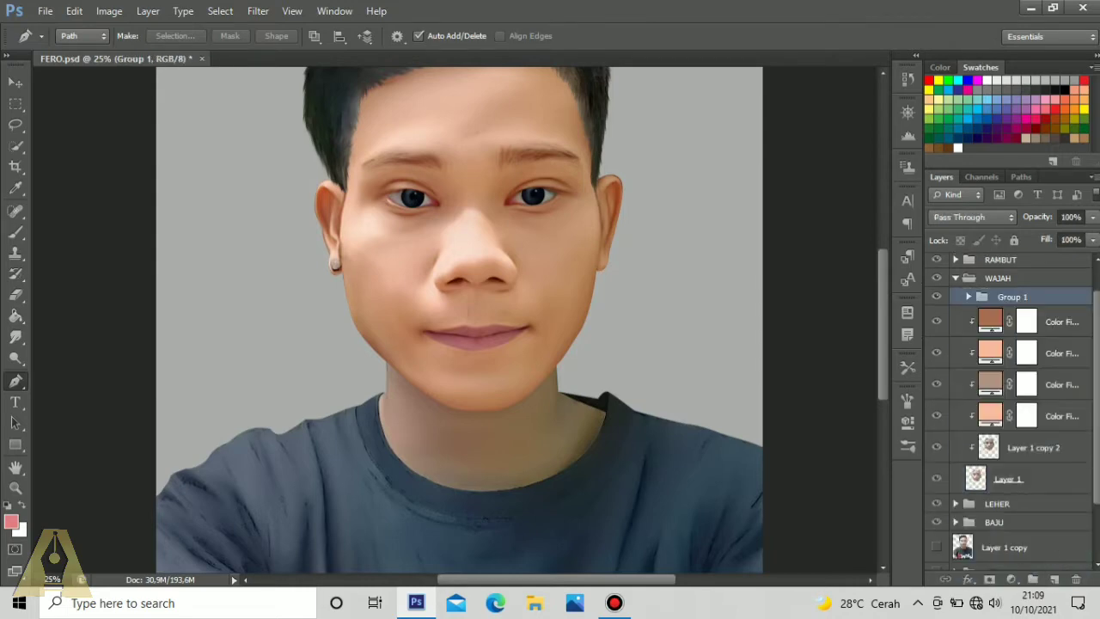
{"action": "scroll", "coordinate": [963, 361], "scroll_direction": "up", "scroll_amount": 1}
{"action": "left_click", "coordinate": [936, 332]}
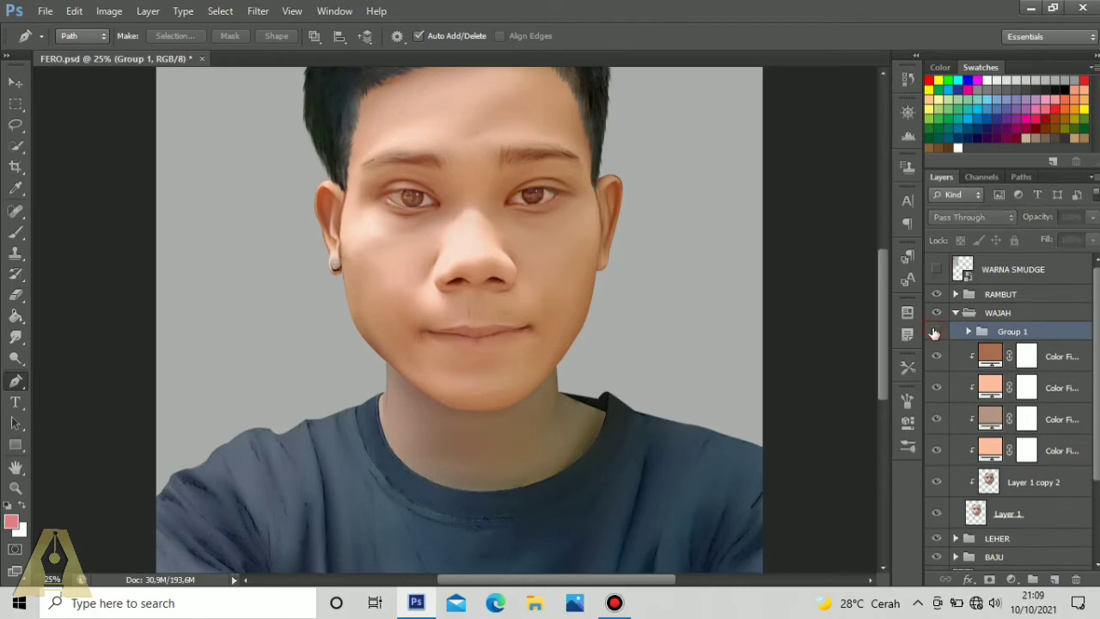
{"action": "left_click", "coordinate": [936, 332]}
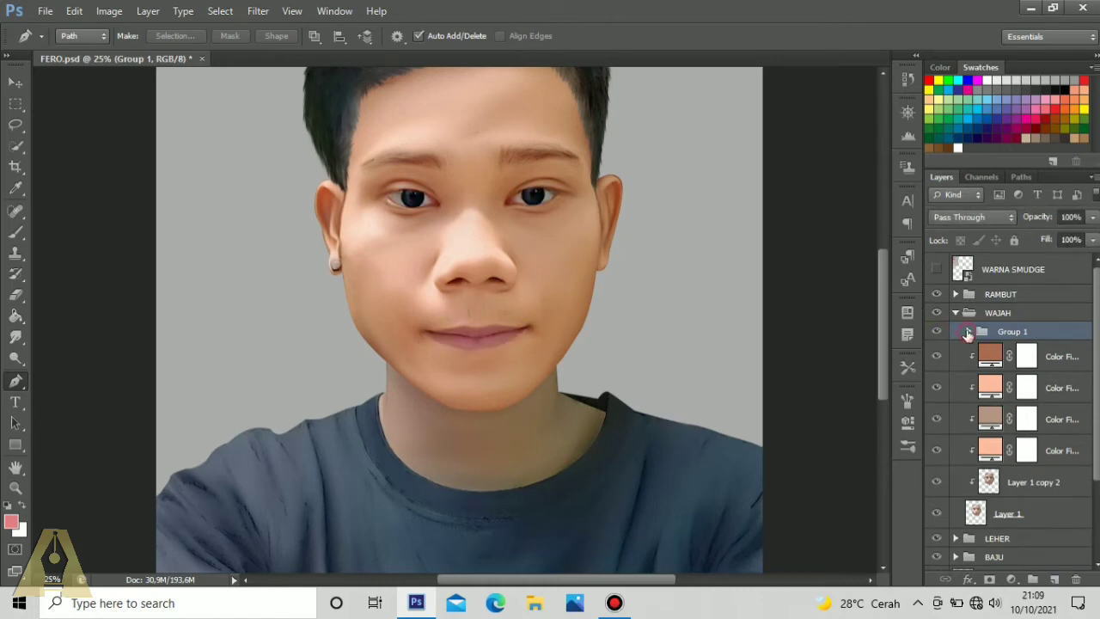
Step: Create a new layer above MERAH MATA inside Group 1 and name it ALIS
{"action": "left_click", "coordinate": [968, 332]}
{"action": "left_click", "coordinate": [1038, 363]}
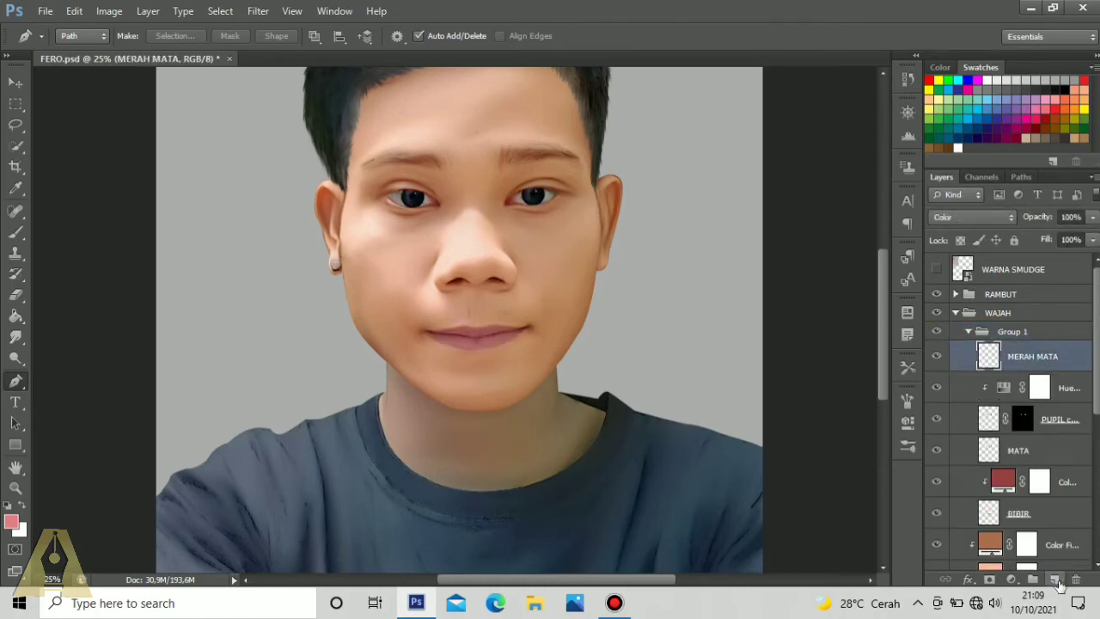
{"action": "left_click", "coordinate": [1055, 579]}
{"action": "double_click", "coordinate": [1016, 359]}
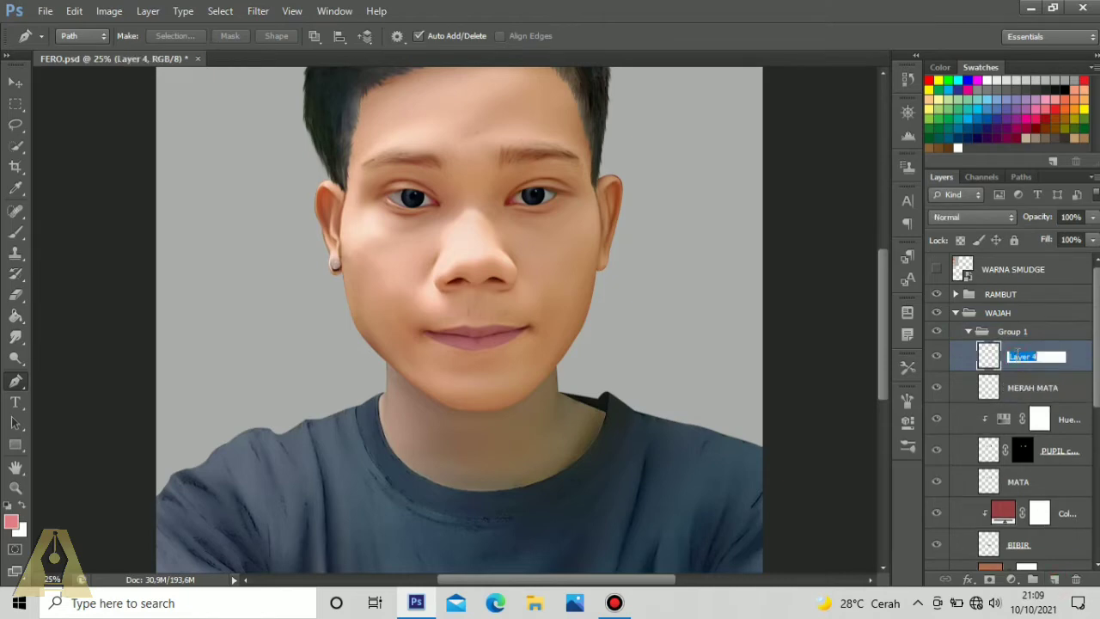
{"action": "type", "text": "ALIS"}
{"action": "key", "text": "Return"}
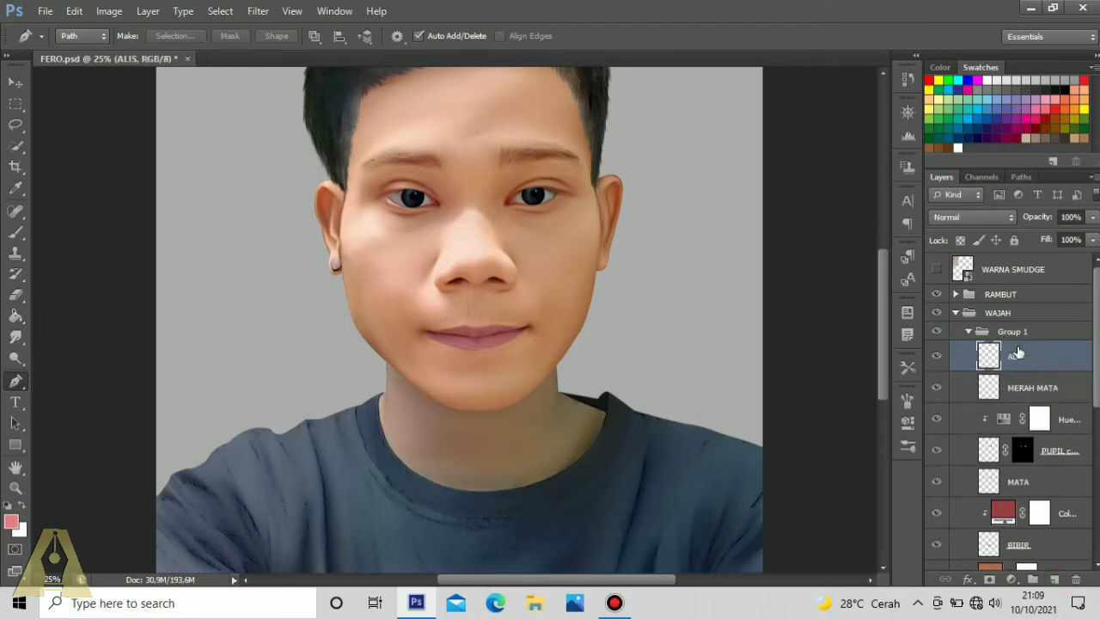
Step: Swap the foreground and background colours and set the foreground colour to black
{"action": "left_click", "coordinate": [14, 190]}
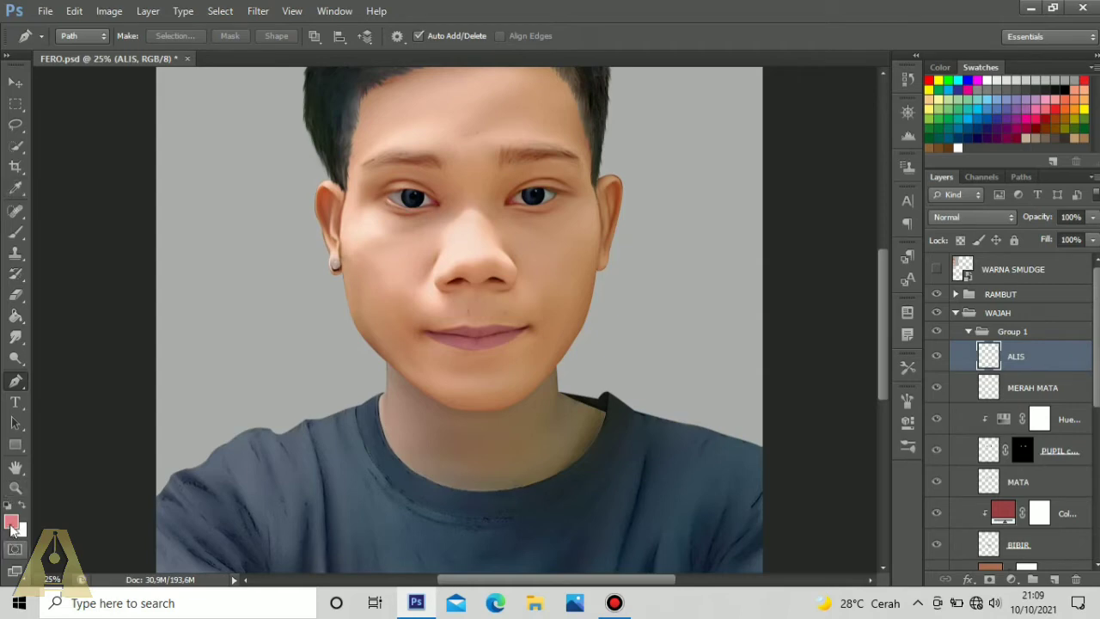
{"action": "left_click", "coordinate": [23, 515]}
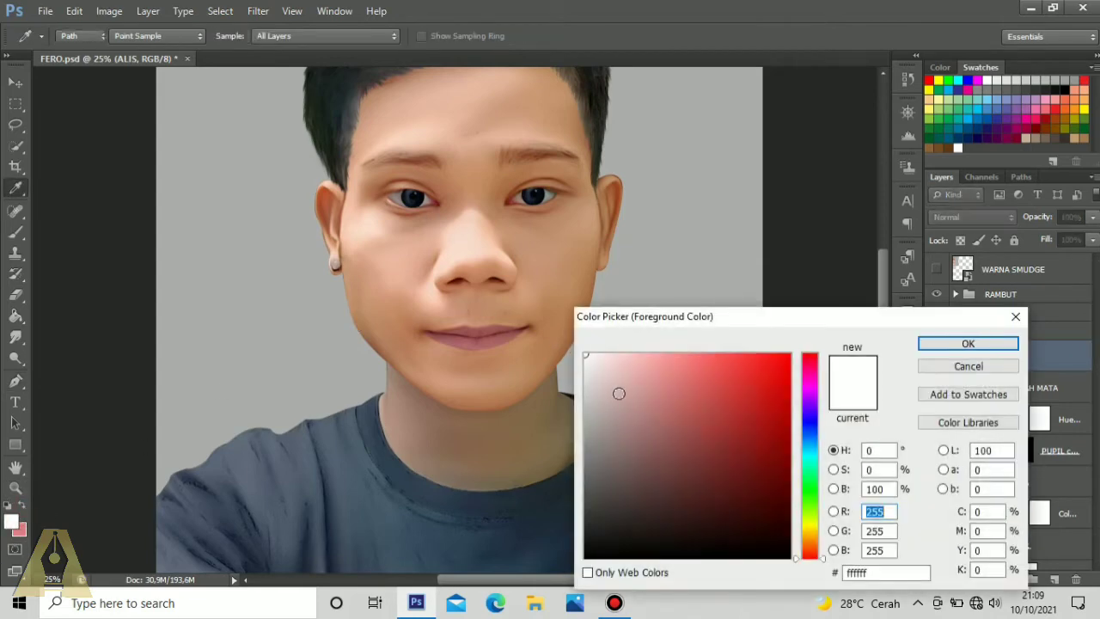
{"action": "left_click_drag", "start_coordinate": [619, 394], "coordinate": [542, 613]}
{"action": "left_click", "coordinate": [948, 344]}
{"action": "key", "text": "p"}
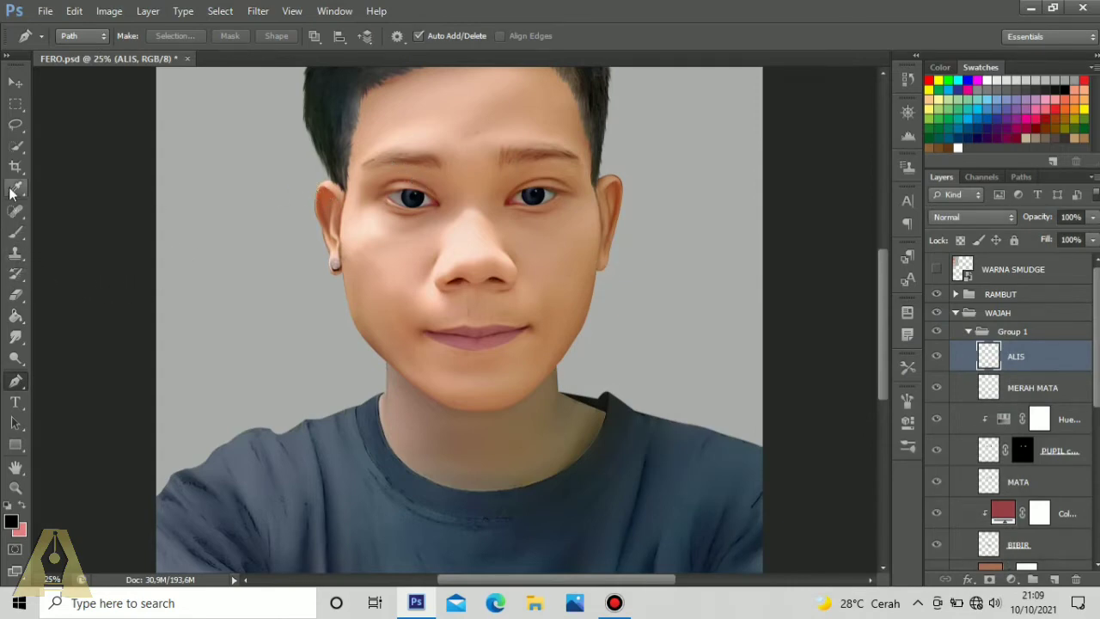
Step: Choose the 1153 px eyebrow-shaped preset for the Brush tool
{"action": "left_click", "coordinate": [15, 239]}
{"action": "left_click", "coordinate": [68, 37]}
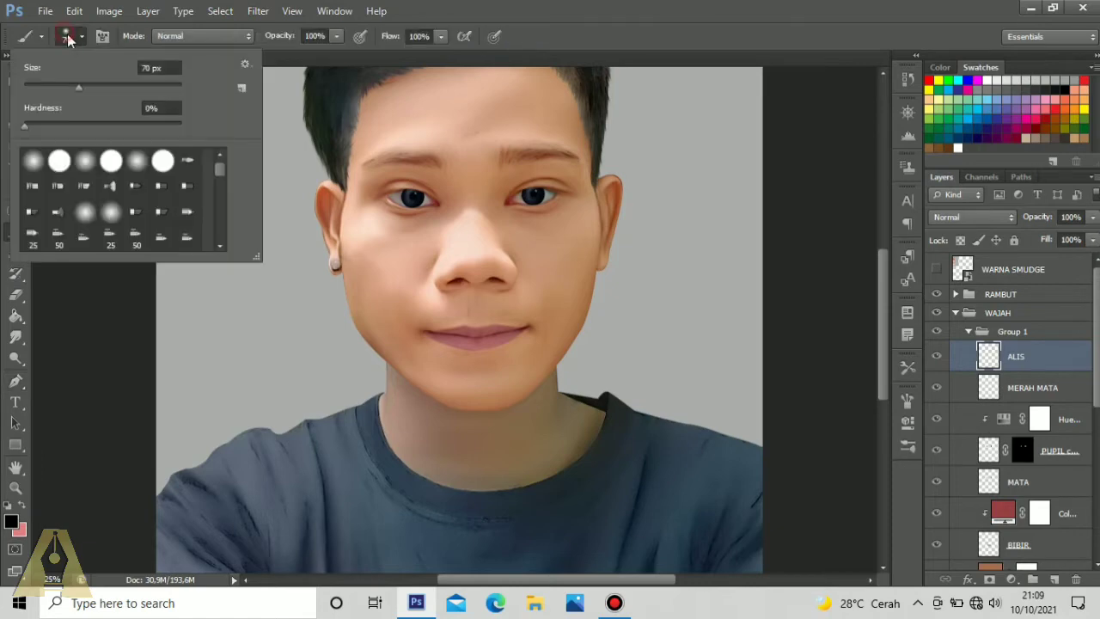
{"action": "scroll", "coordinate": [218, 228], "scroll_direction": "down", "scroll_amount": 5}
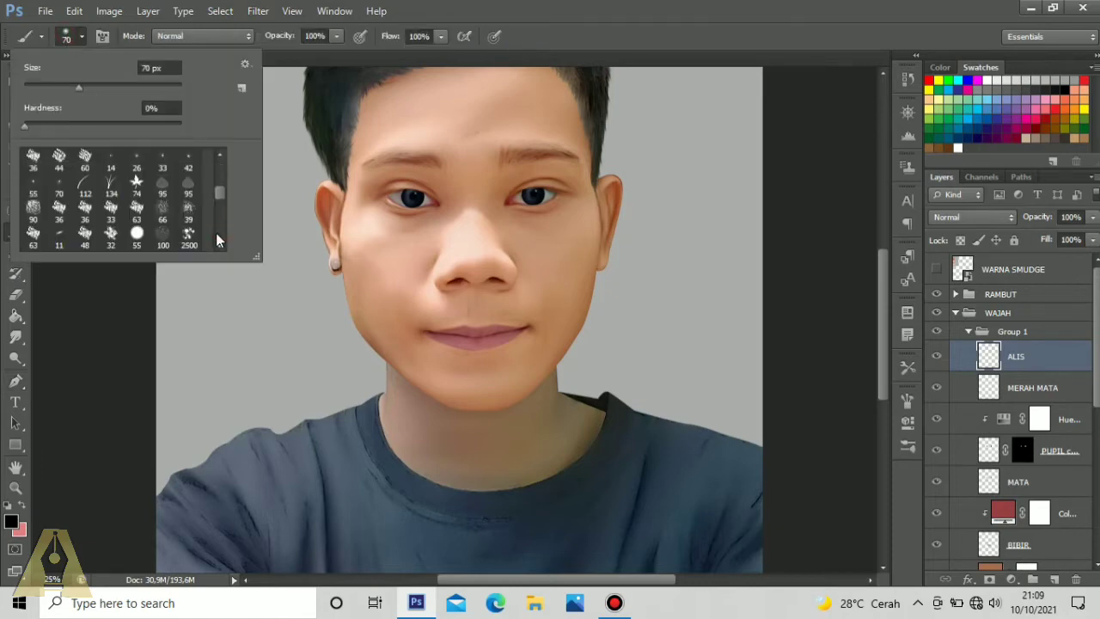
{"action": "scroll", "coordinate": [215, 233], "scroll_direction": "down", "scroll_amount": 5}
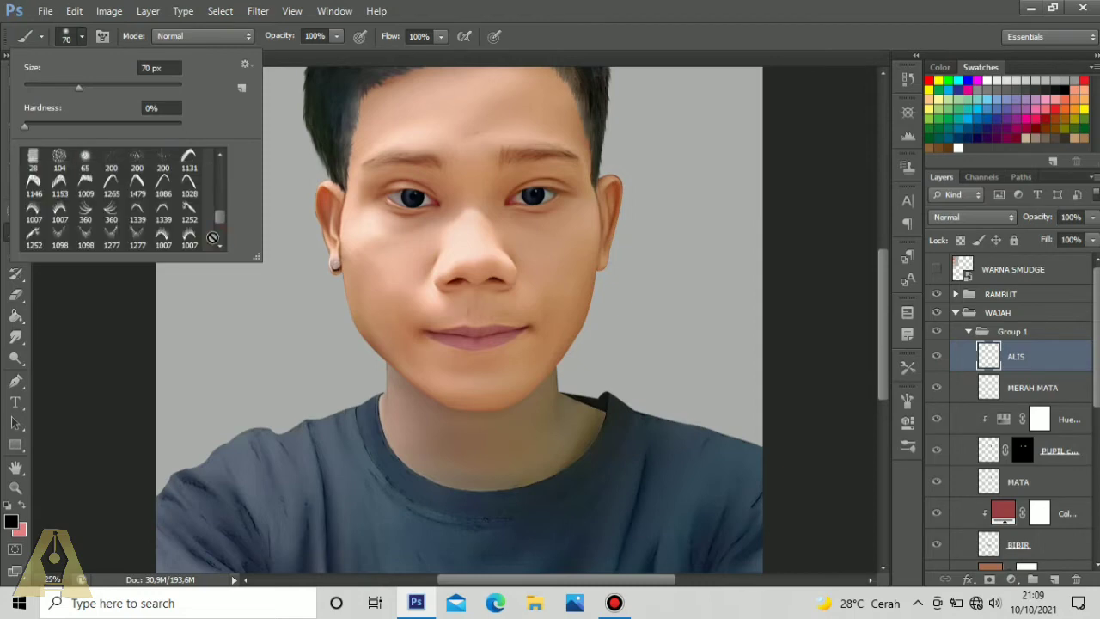
{"action": "left_click", "coordinate": [59, 184]}
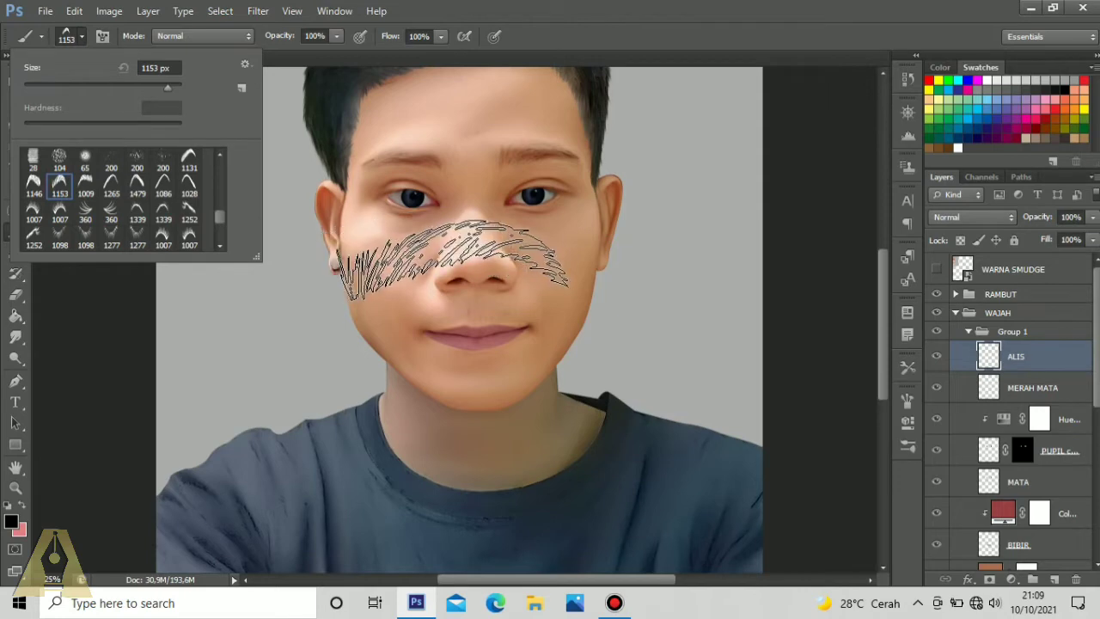
{"action": "left_click", "coordinate": [592, 210]}
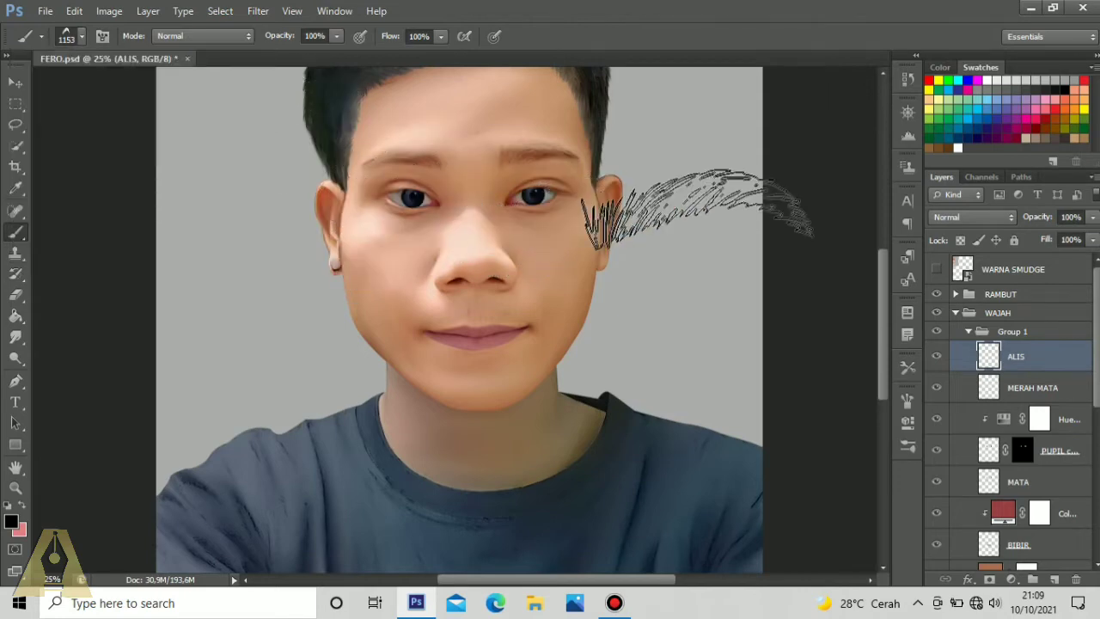
Step: Reduce the eyebrow brush to 400 px and stamp a black eyebrow over the brow near the ear without the earring
{"action": "key", "text": "bracketleft"}
{"action": "key", "text": "bracketleft"}
{"action": "key", "text": "bracketleft"}
{"action": "key", "text": "bracketleft"}
{"action": "key", "text": "bracketleft"}
{"action": "key", "text": "bracketleft"}
{"action": "key", "text": "bracketleft"}
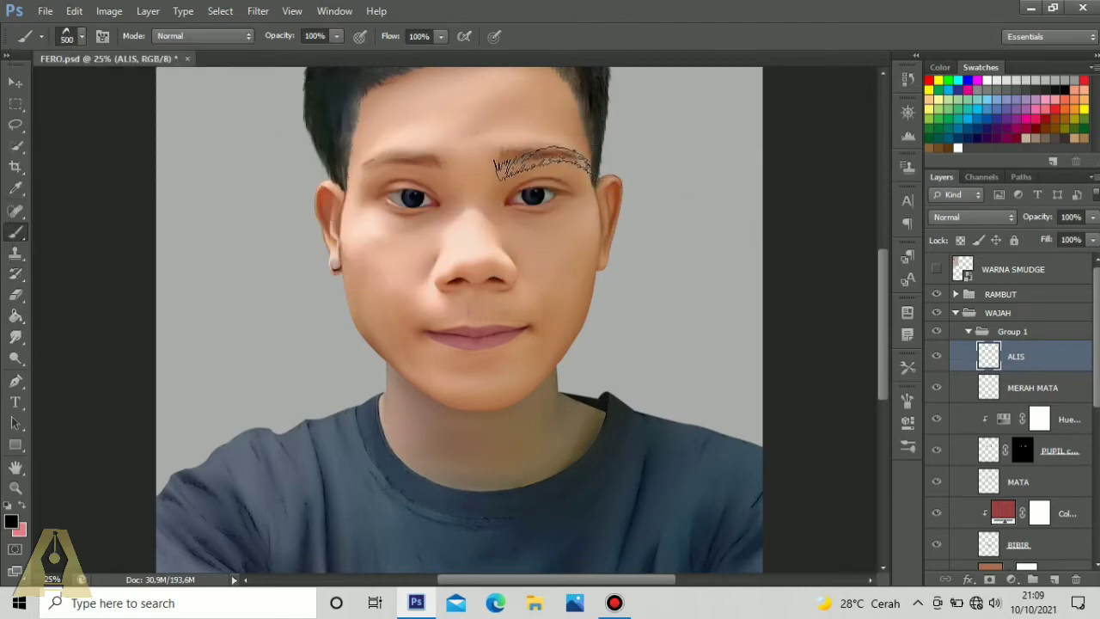
{"action": "key", "text": "bracketleft"}
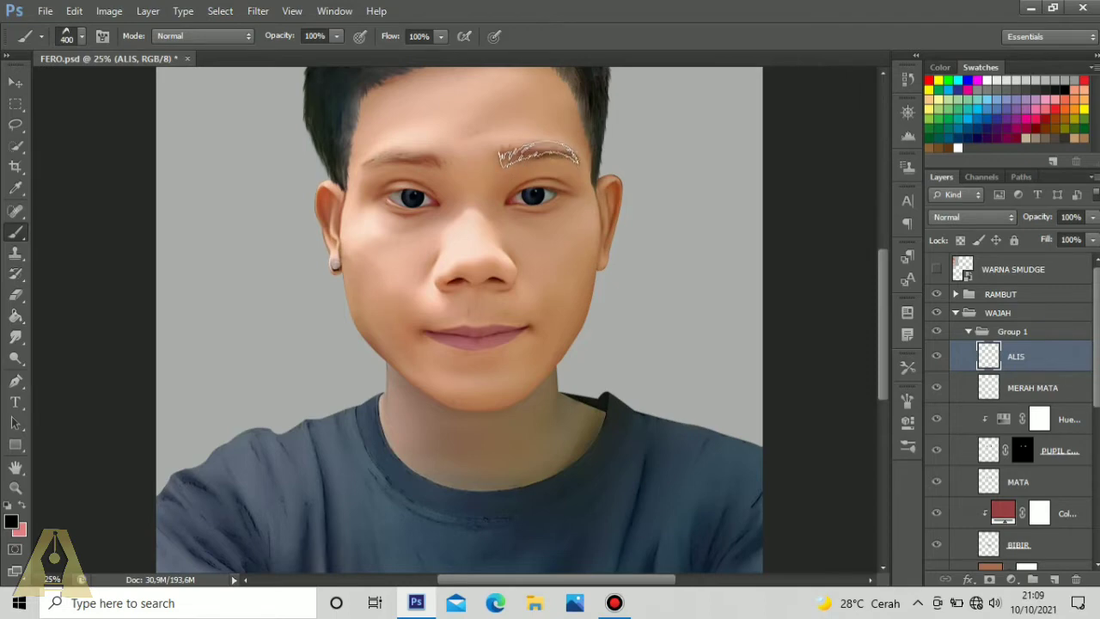
{"action": "left_click", "coordinate": [538, 155]}
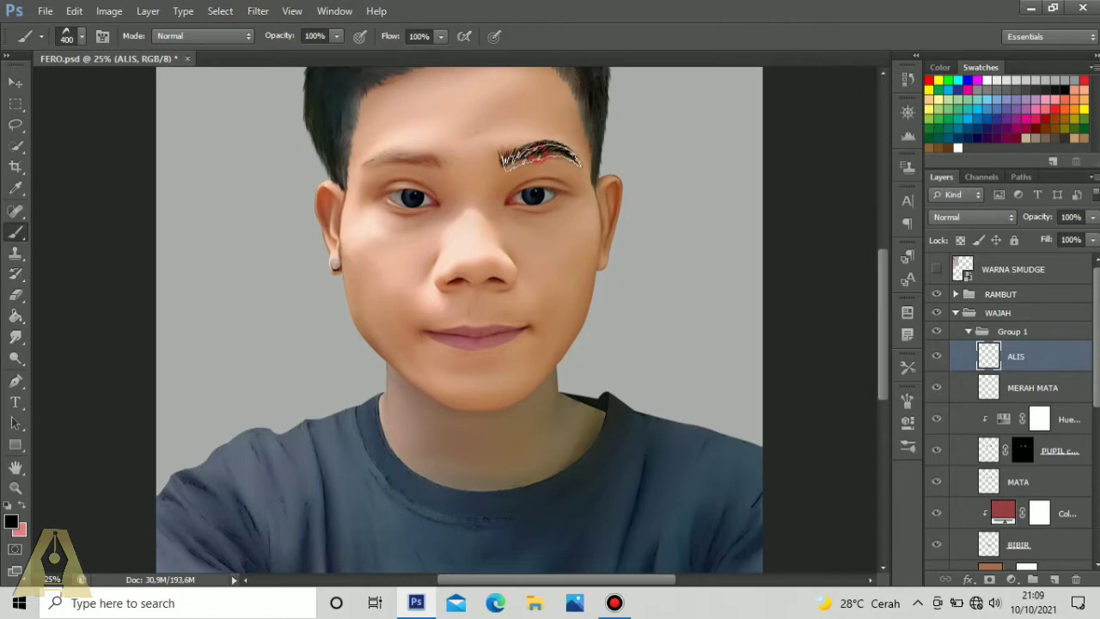
Step: Free-transform the stamped eyebrow, rotating it slightly and moving it down onto the original brow
{"action": "left_click", "coordinate": [15, 82]}
{"action": "key", "text": "ctrl+plus"}
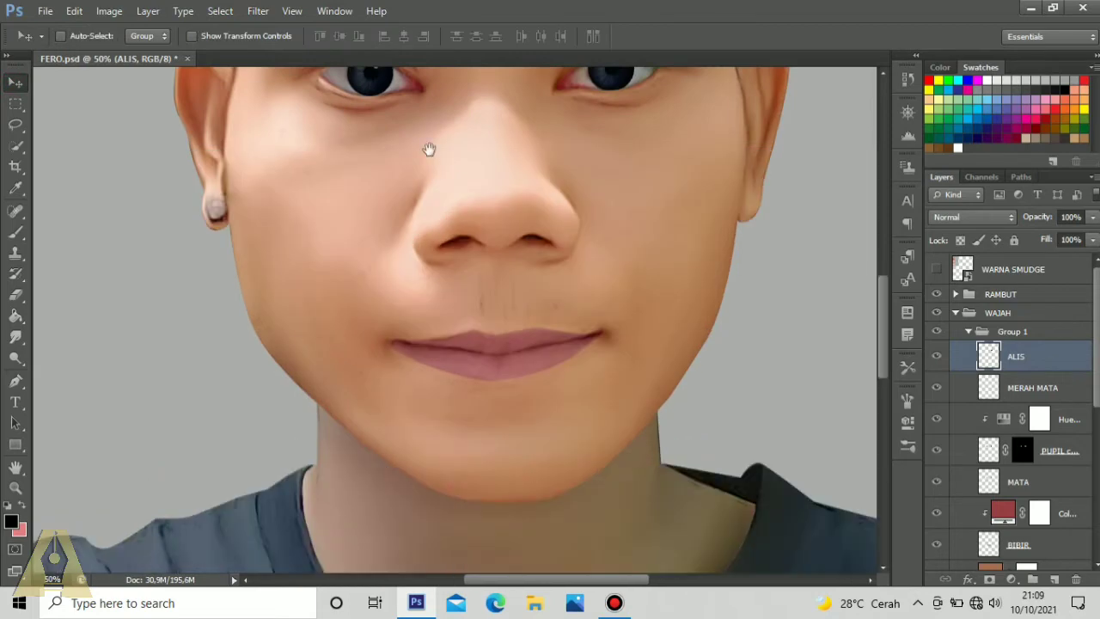
{"action": "left_click_drag", "start_coordinate": [429, 147], "coordinate": [373, 331]}
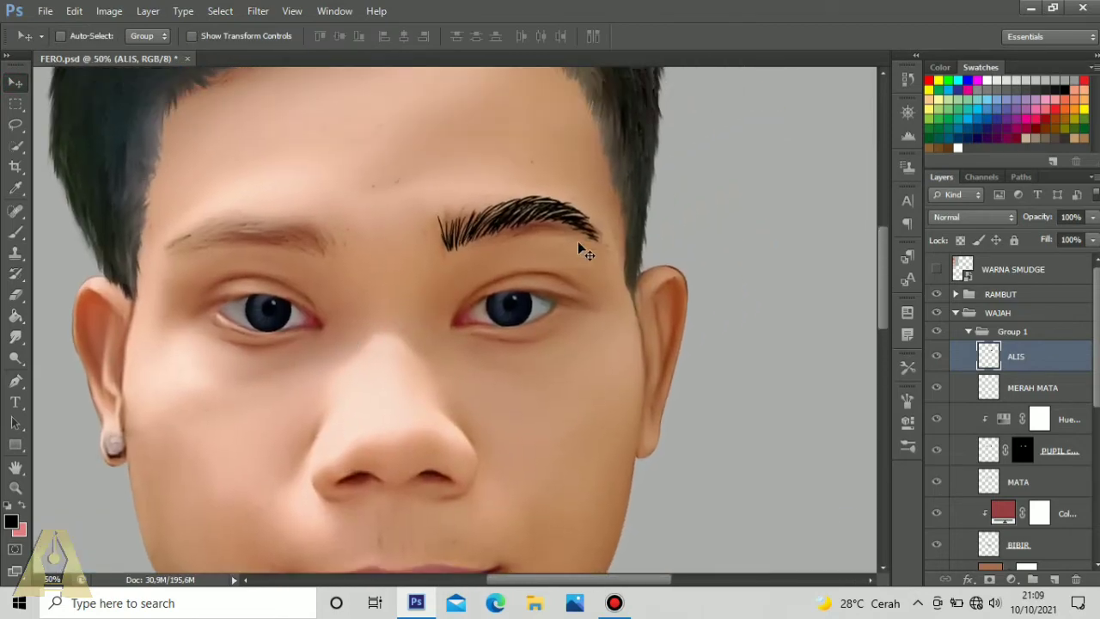
{"action": "key", "text": "ctrl+t"}
{"action": "left_click_drag", "start_coordinate": [625, 255], "coordinate": [623, 265]}
{"action": "left_click_drag", "start_coordinate": [513, 250], "coordinate": [514, 259]}
Step: Warp the stamped eyebrow so its tail, arch and inner end follow the underlying brow, and apply the transform
{"action": "left_click", "coordinate": [764, 34]}
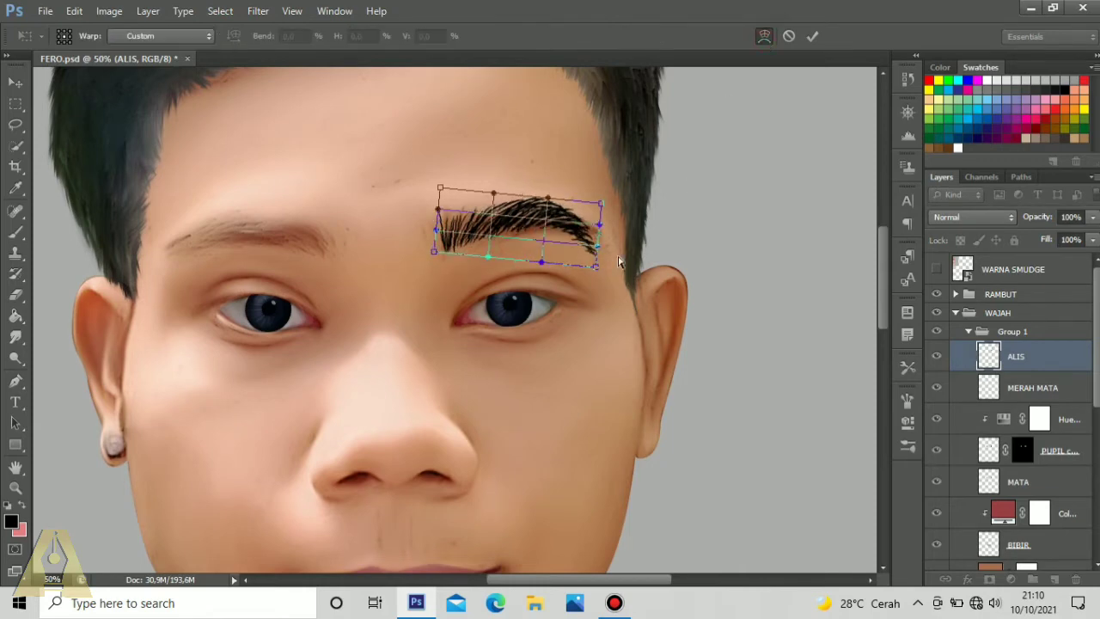
{"action": "left_click_drag", "start_coordinate": [597, 268], "coordinate": [607, 244]}
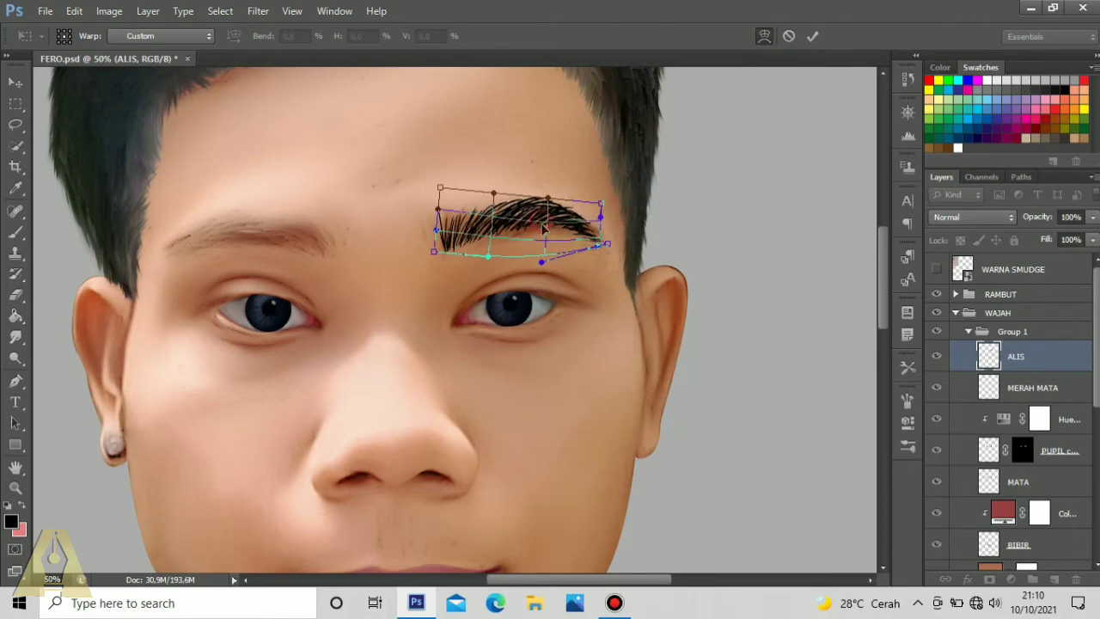
{"action": "left_click_drag", "start_coordinate": [548, 197], "coordinate": [602, 234]}
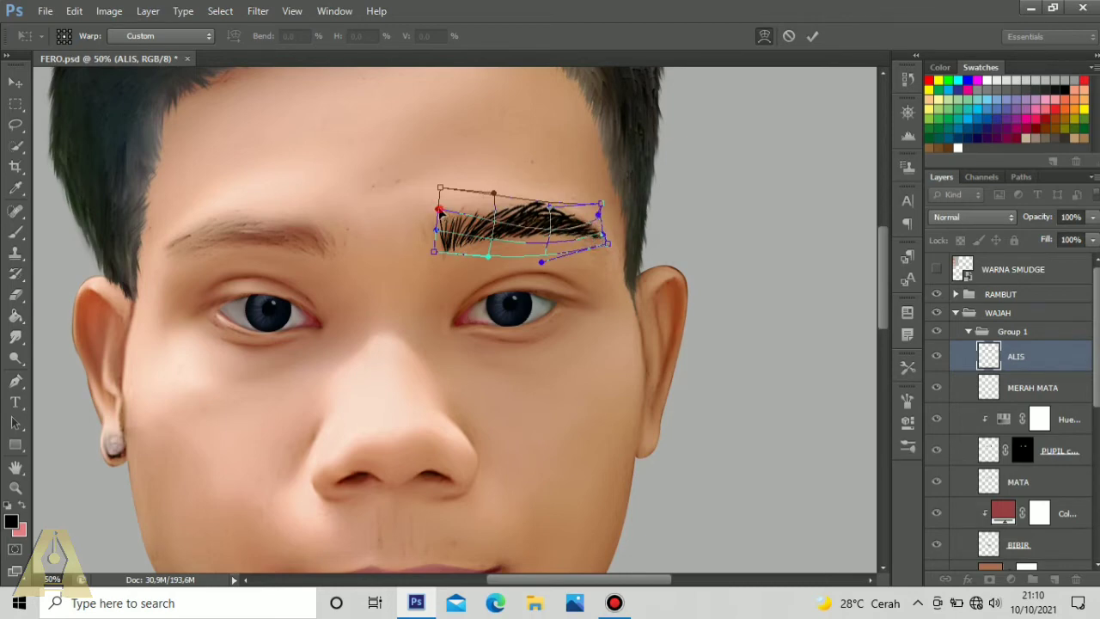
{"action": "left_click_drag", "start_coordinate": [440, 211], "coordinate": [439, 184]}
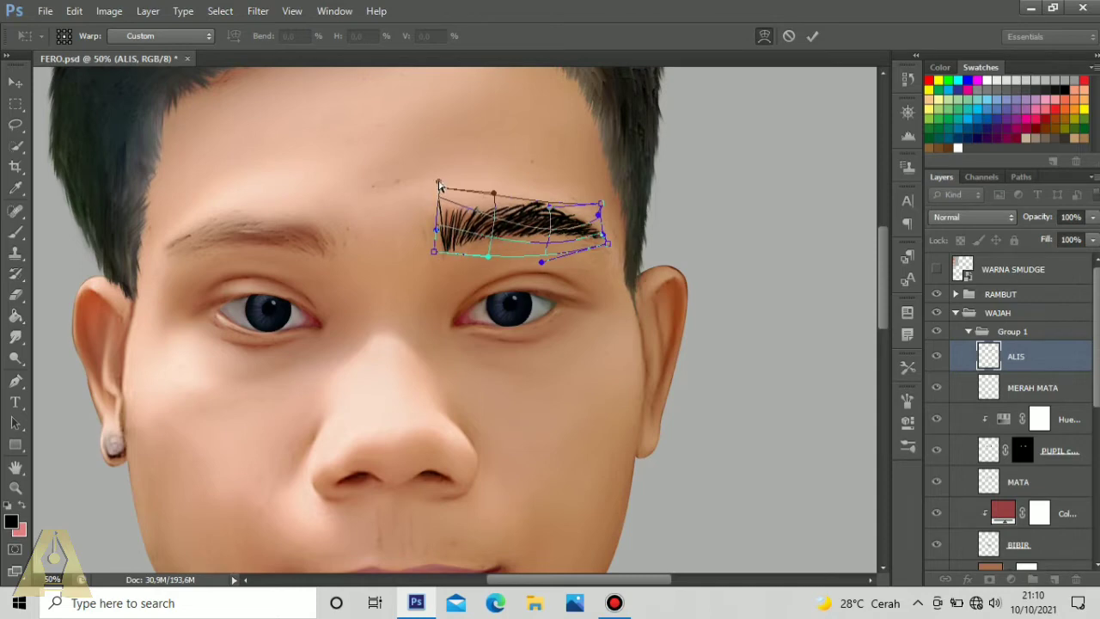
{"action": "key", "text": "Return"}
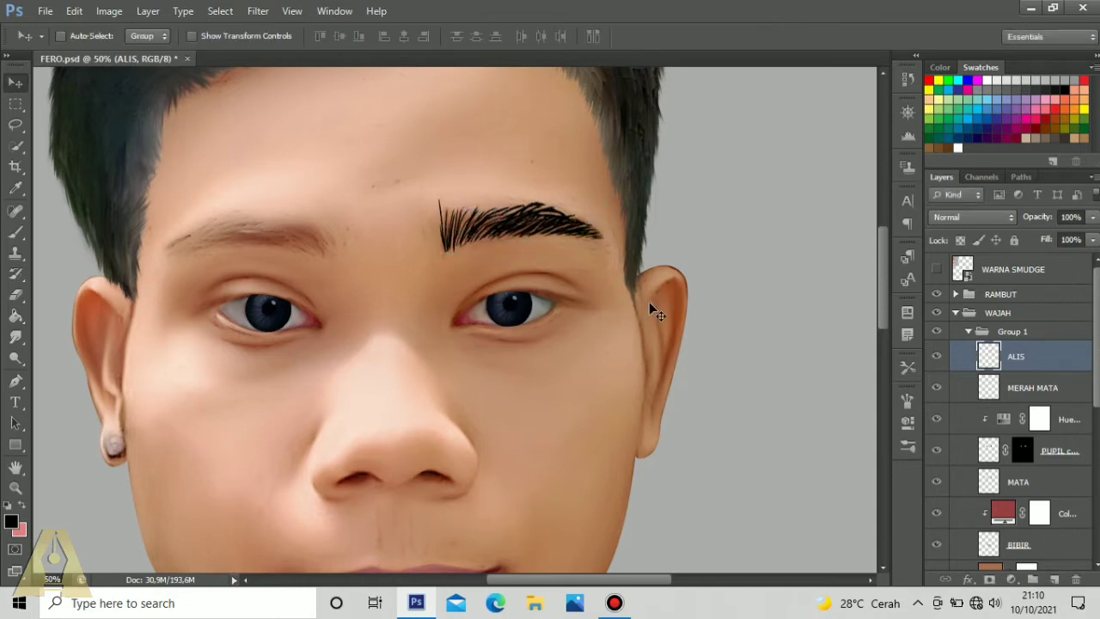
Step: Duplicate the ALIS layer, flip the copy horizontally and move it onto the opposite brow
{"action": "key", "text": "ctrl+j"}
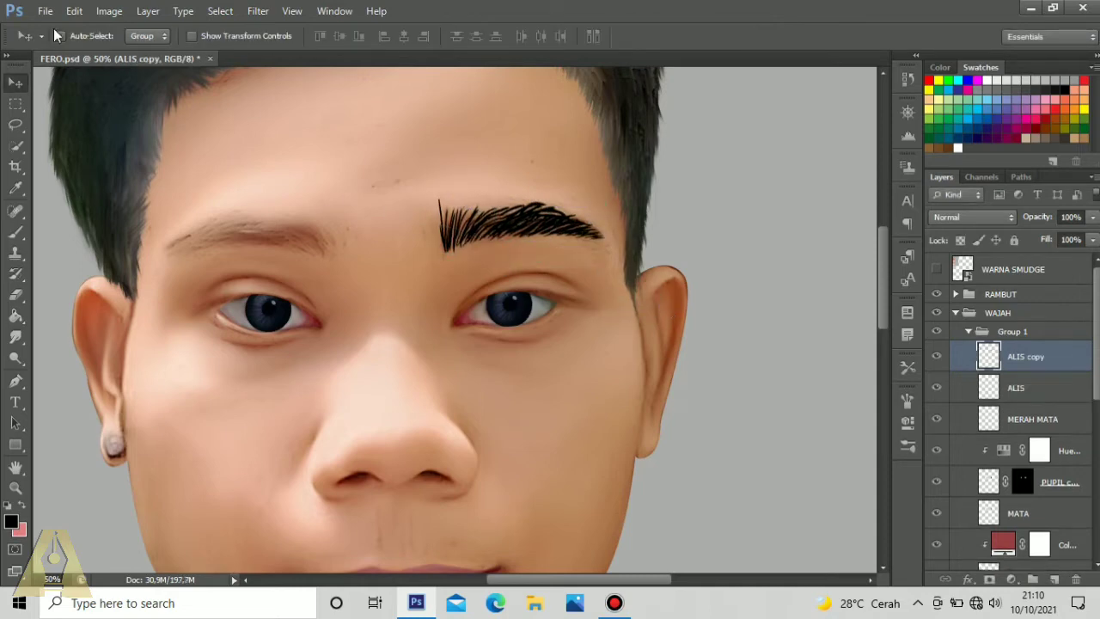
{"action": "left_click", "coordinate": [74, 11]}
{"action": "mouse_move", "coordinate": [152, 312]}
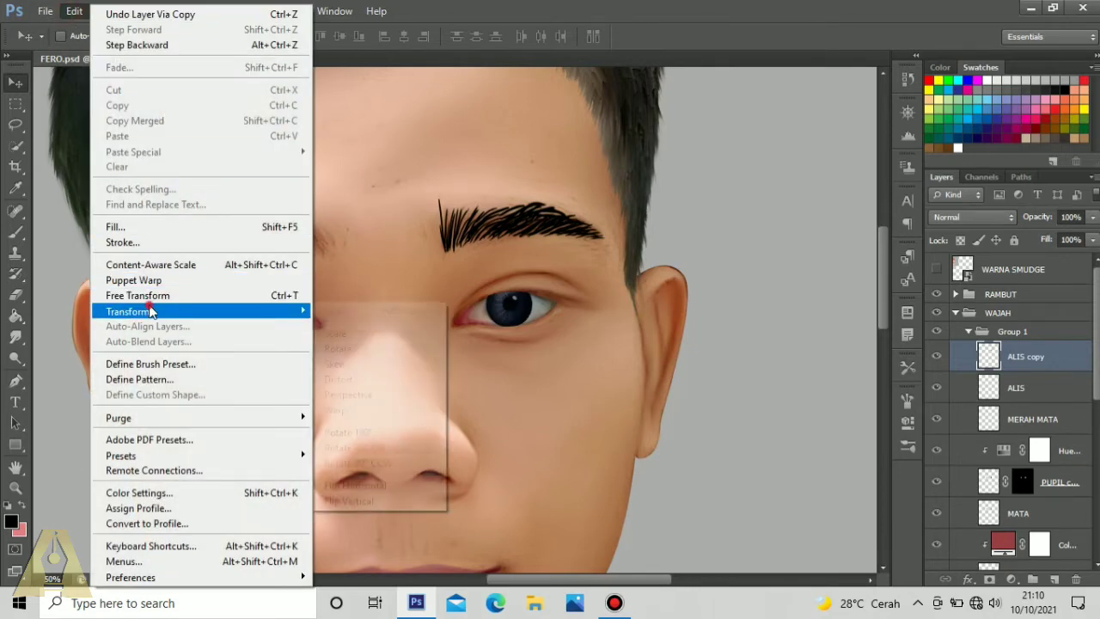
{"action": "left_click", "coordinate": [400, 485]}
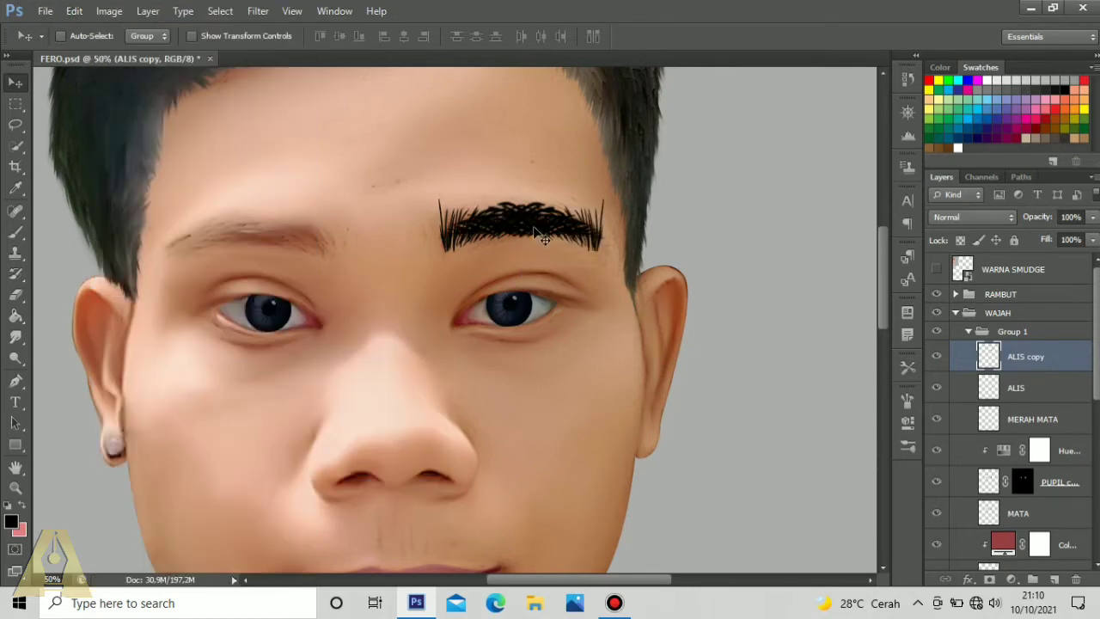
{"action": "left_click_drag", "start_coordinate": [544, 238], "coordinate": [274, 243]}
Step: Rotate the flipped eyebrow slightly to match its brow and shift it a little towards the nose
{"action": "key", "text": "ctrl+t"}
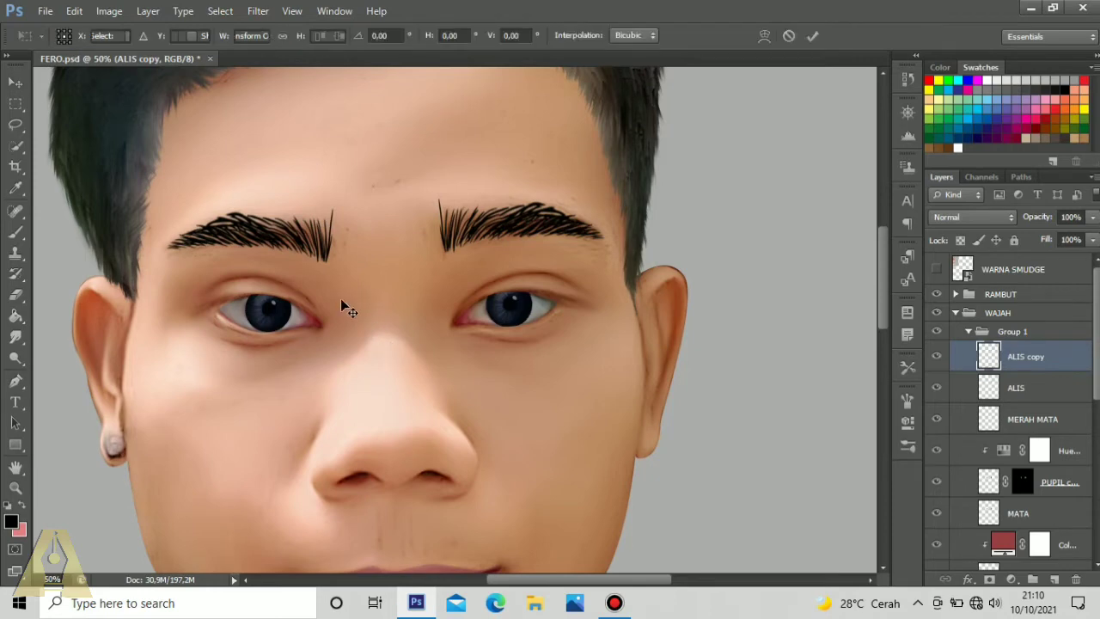
{"action": "left_click_drag", "start_coordinate": [347, 300], "coordinate": [353, 290]}
{"action": "key", "text": "Return"}
{"action": "scroll", "coordinate": [407, 307], "scroll_direction": "up", "scroll_amount": 1}
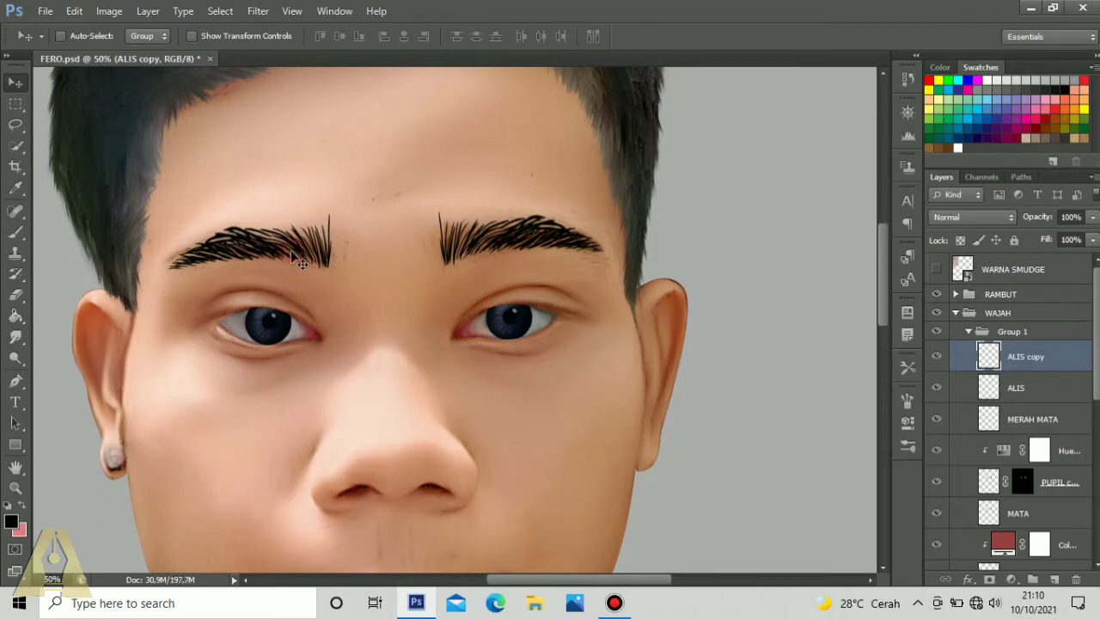
{"action": "left_click_drag", "start_coordinate": [291, 252], "coordinate": [301, 250]}
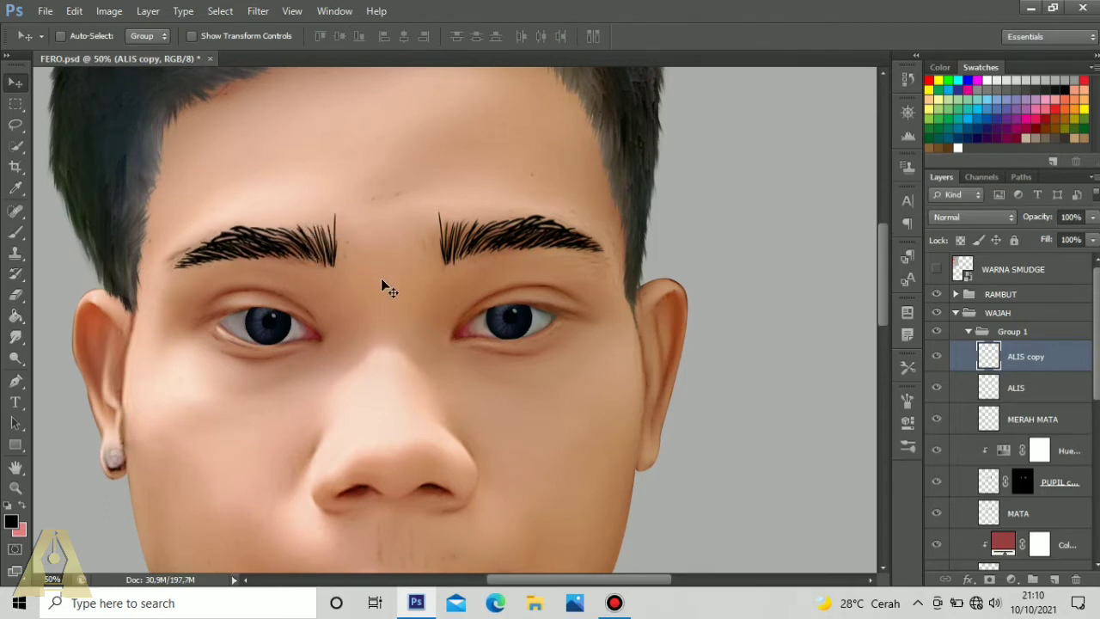
Step: Widen the flipped eyebrow on ALIS copy to 102.46%, rotate it 1.96° and apply the transform
{"action": "key", "text": "ctrl+j"}
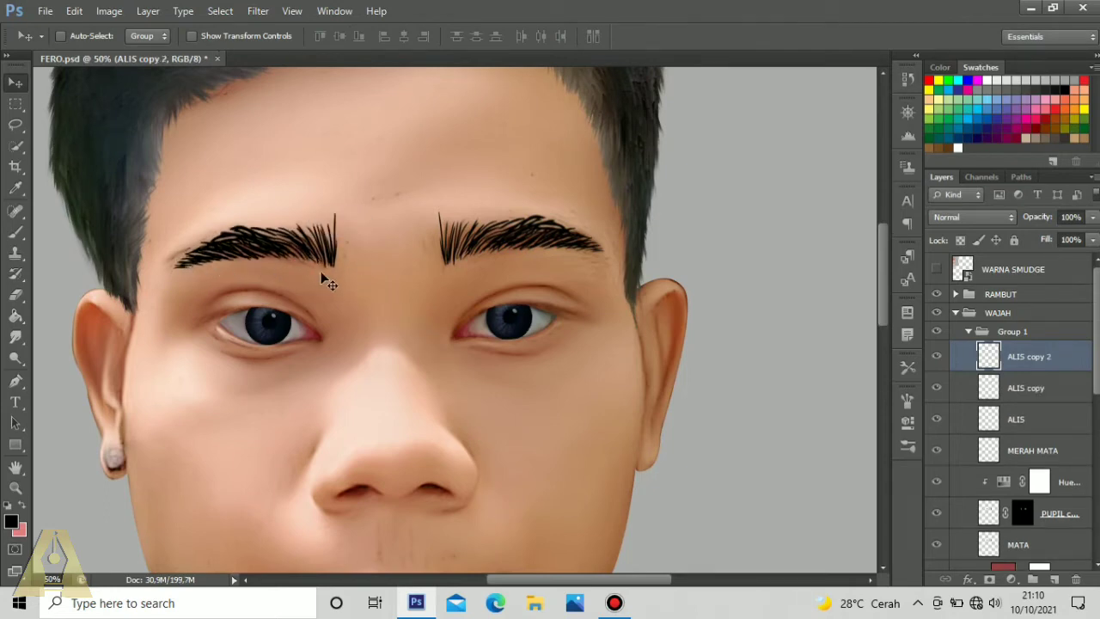
{"action": "key", "text": "ctrl+z"}
{"action": "key", "text": "ctrl+t"}
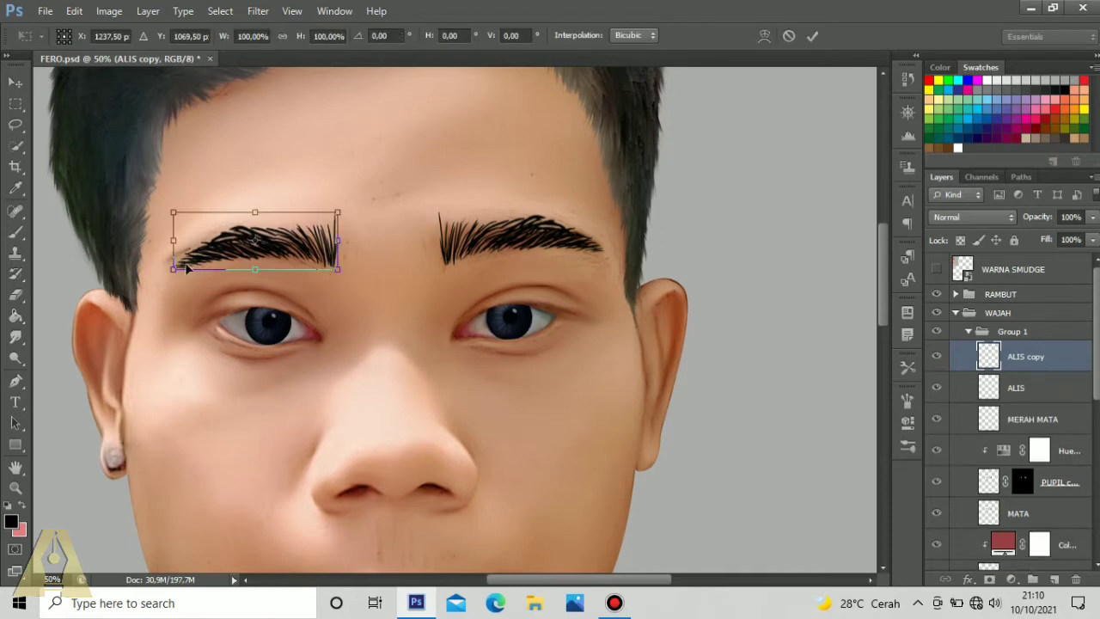
{"action": "left_click_drag", "start_coordinate": [173, 241], "coordinate": [169, 241]}
{"action": "key", "text": "ctrl+z"}
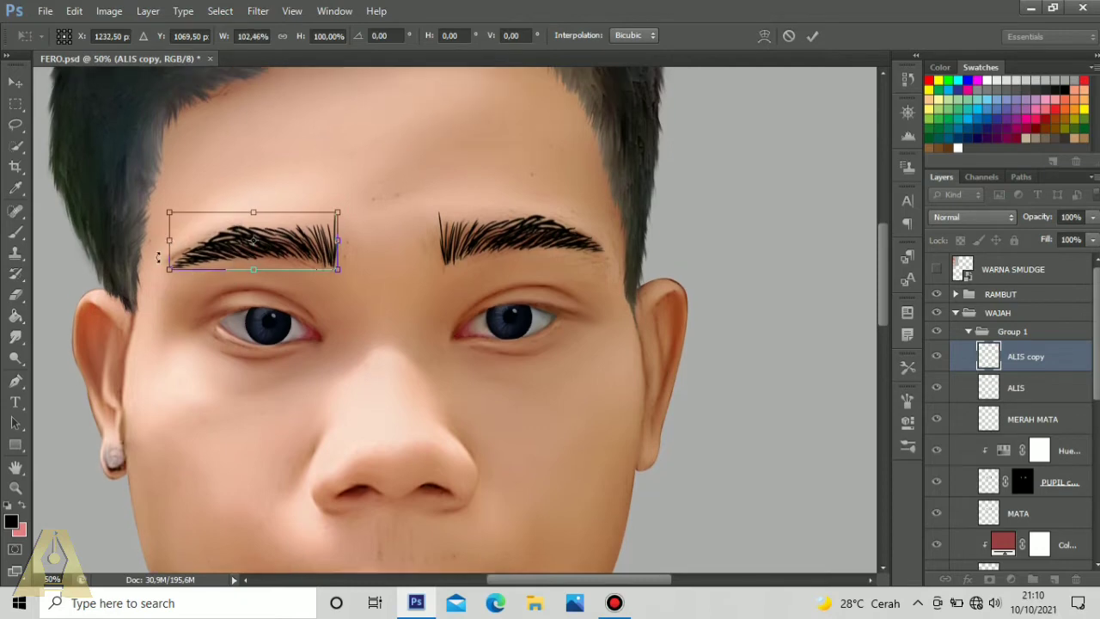
{"action": "left_click_drag", "start_coordinate": [358, 289], "coordinate": [352, 297]}
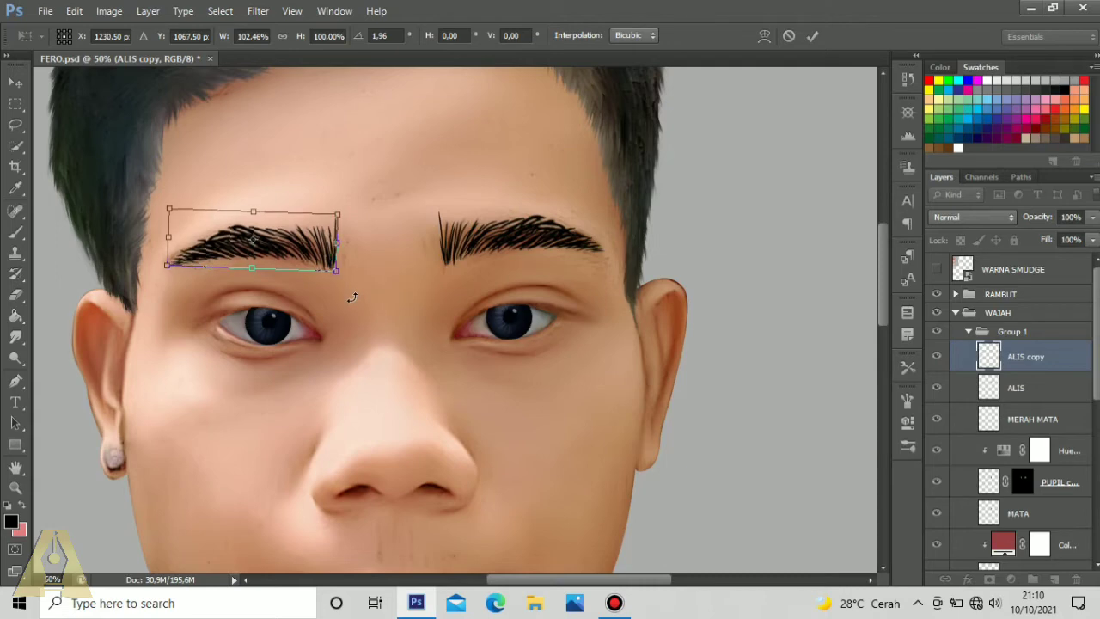
{"action": "key", "text": "Return"}
{"action": "scroll", "coordinate": [794, 350], "scroll_direction": "up", "scroll_amount": 2}
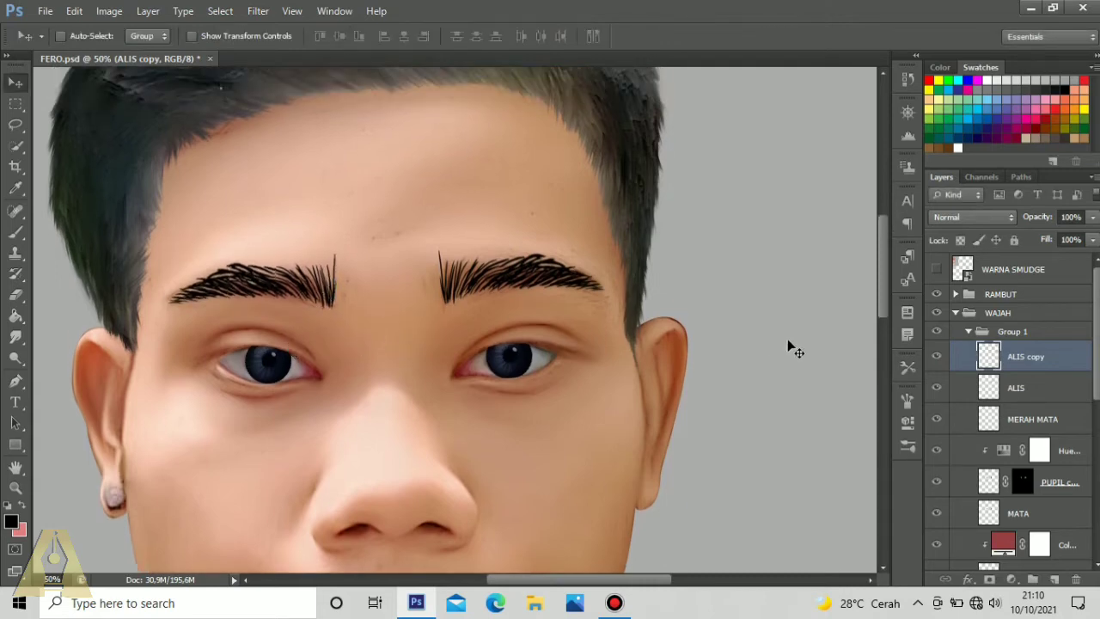
Step: Merge the ALIS copy and ALIS layers and compare the face with the eyebrows hidden and shown
{"action": "left_click", "coordinate": [1011, 389], "text": "shift"}
{"action": "scroll", "coordinate": [1032, 364], "scroll_direction": "down", "scroll_amount": 1}
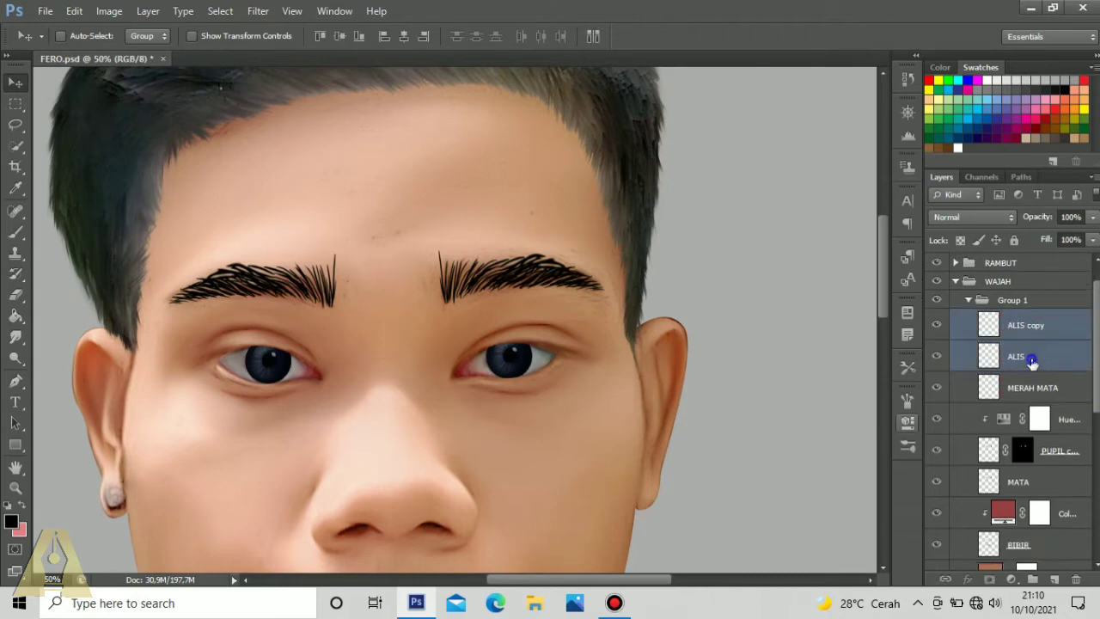
{"action": "right_click", "coordinate": [1032, 361]}
{"action": "left_click", "coordinate": [869, 391]}
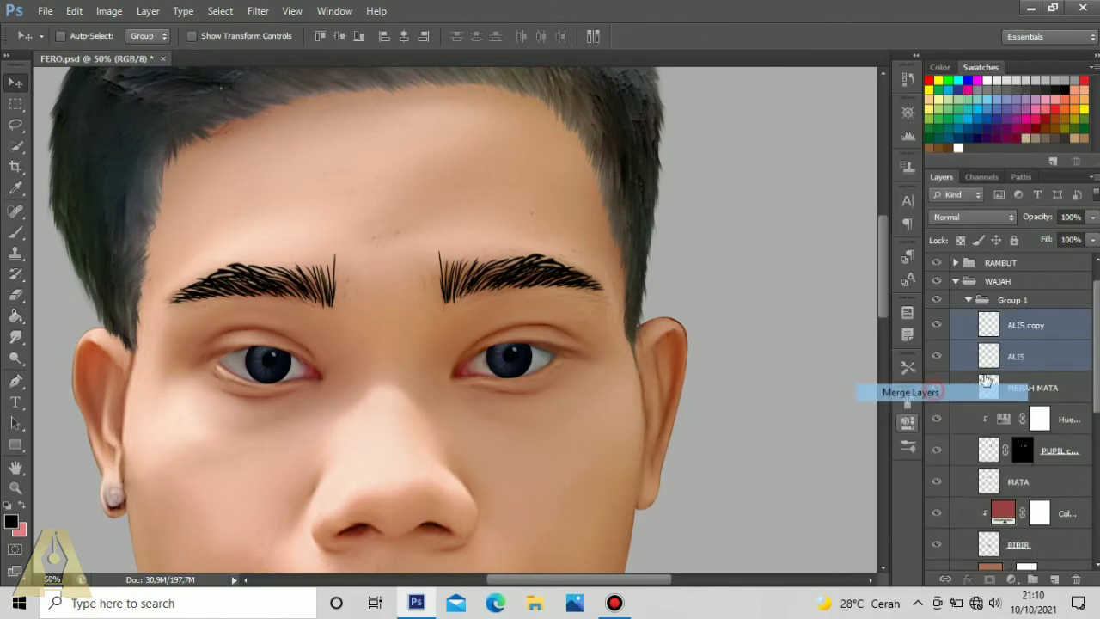
{"action": "left_click", "coordinate": [939, 327]}
{"action": "left_click", "coordinate": [938, 327]}
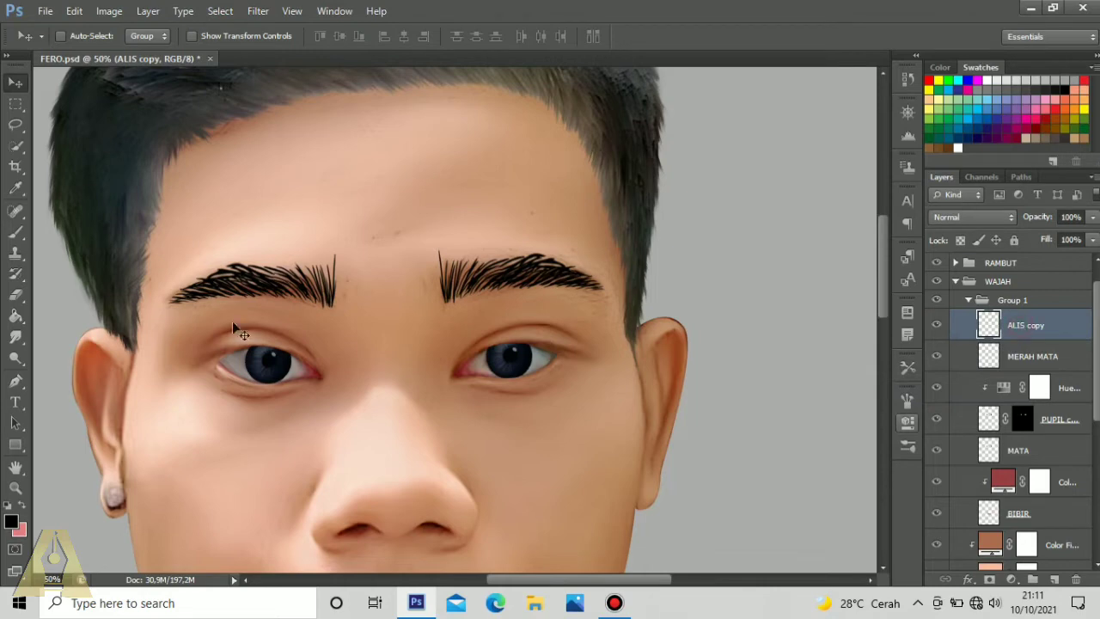
Step: Smudge the hairs of both eyebrows with a 70 px Smudge brush in Darken mode at 15% strength
{"action": "left_click", "coordinate": [16, 337]}
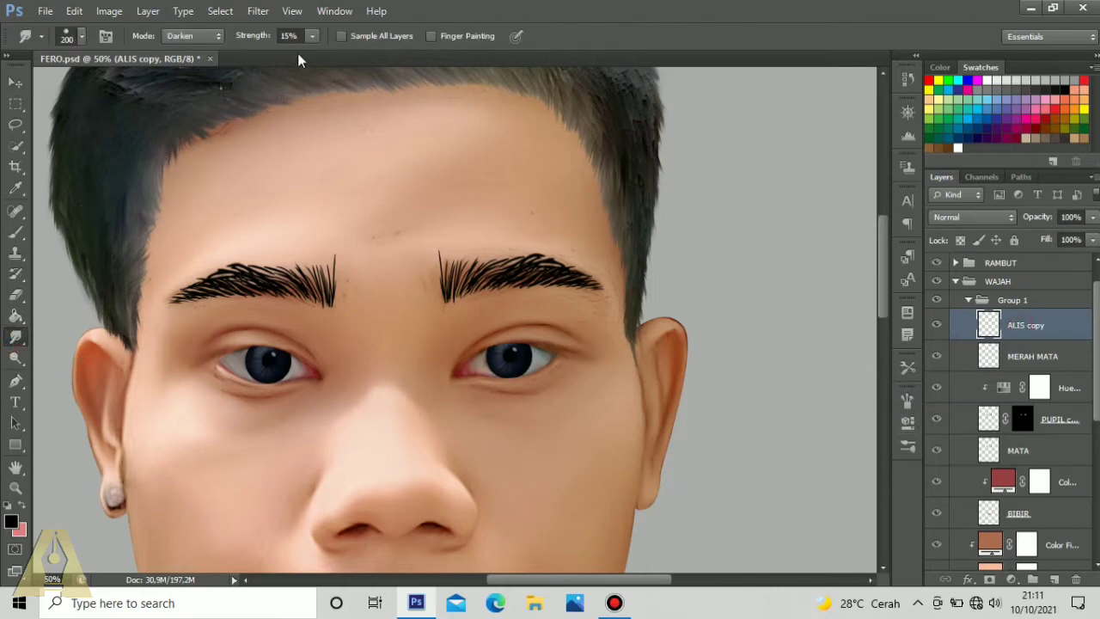
{"action": "key", "text": "bracketleft"}
{"action": "key", "text": "bracketleft"}
{"action": "key", "text": "bracketleft"}
{"action": "key", "text": "bracketleft"}
{"action": "key", "text": "bracketleft"}
{"action": "key", "text": "bracketleft"}
{"action": "key", "text": "bracketleft"}
{"action": "mouse_move", "coordinate": [330, 296]}
{"action": "left_mouse_down"}
{"action": "mouse_move", "coordinate": [314, 260]}
{"action": "mouse_move", "coordinate": [323, 299]}
{"action": "mouse_move", "coordinate": [257, 263]}
{"action": "mouse_move", "coordinate": [277, 281]}
{"action": "mouse_move", "coordinate": [227, 275]}
{"action": "mouse_move", "coordinate": [256, 286]}
{"action": "mouse_move", "coordinate": [202, 285]}
{"action": "mouse_move", "coordinate": [221, 294]}
{"action": "mouse_move", "coordinate": [162, 301]}
{"action": "left_mouse_up"}
{"action": "mouse_move", "coordinate": [453, 302]}
{"action": "left_mouse_down"}
{"action": "mouse_move", "coordinate": [446, 260]}
{"action": "mouse_move", "coordinate": [459, 299]}
{"action": "mouse_move", "coordinate": [478, 263]}
{"action": "mouse_move", "coordinate": [475, 289]}
{"action": "mouse_move", "coordinate": [515, 256]}
{"action": "left_mouse_up"}
{"action": "mouse_move", "coordinate": [488, 297]}
{"action": "left_mouse_down"}
{"action": "mouse_move", "coordinate": [541, 263]}
{"action": "mouse_move", "coordinate": [554, 284]}
{"action": "mouse_move", "coordinate": [591, 277]}
{"action": "mouse_move", "coordinate": [609, 295]}
{"action": "left_mouse_up"}
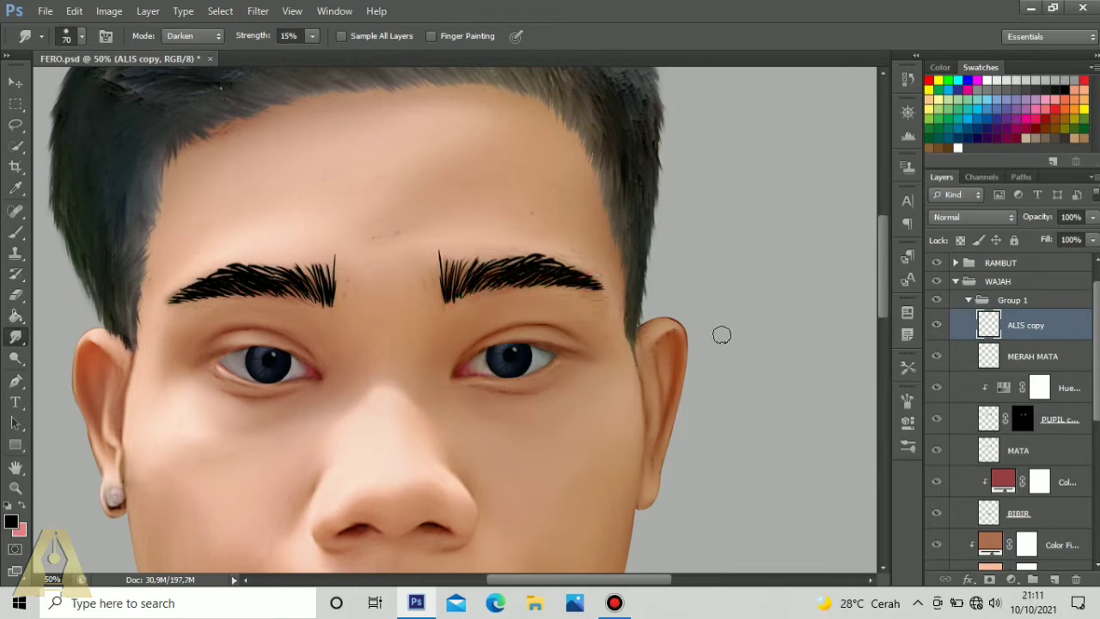
Step: Erase the stray hairs at the inner ends of both eyebrows on ALIS copy with a soft 90 px Eraser at 0% hardness
{"action": "left_click", "coordinate": [15, 294]}
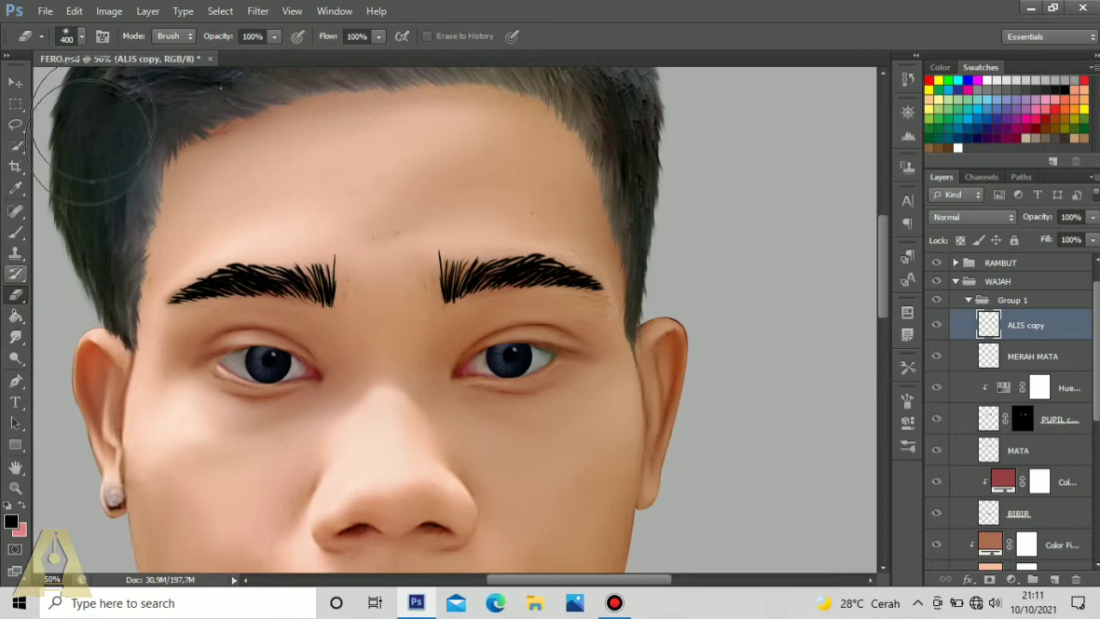
{"action": "left_click", "coordinate": [70, 39]}
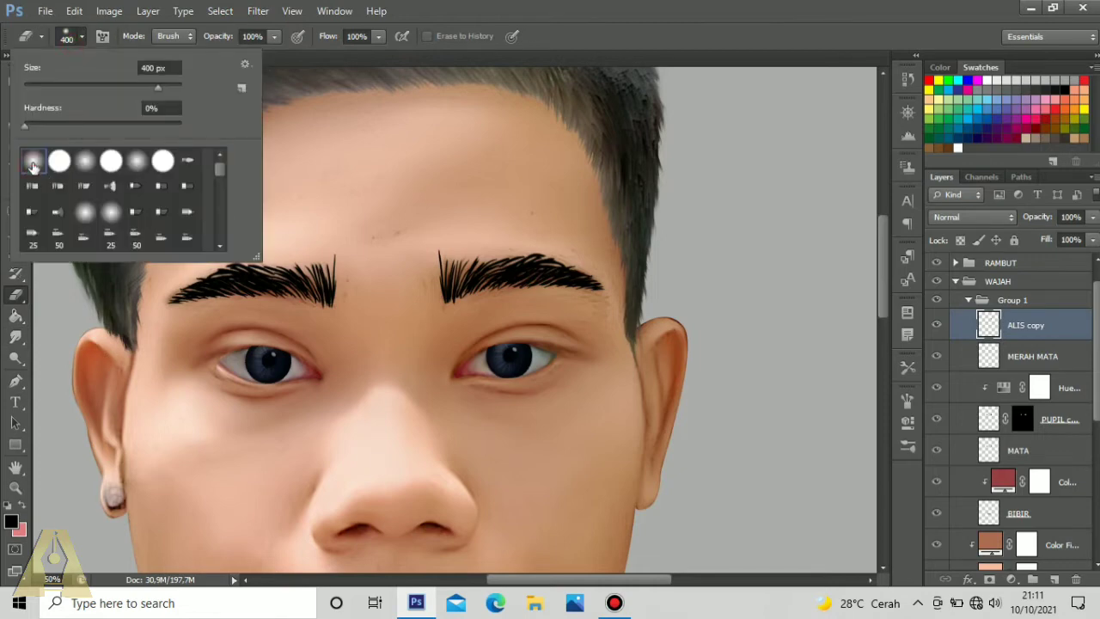
{"action": "double_click", "coordinate": [32, 163]}
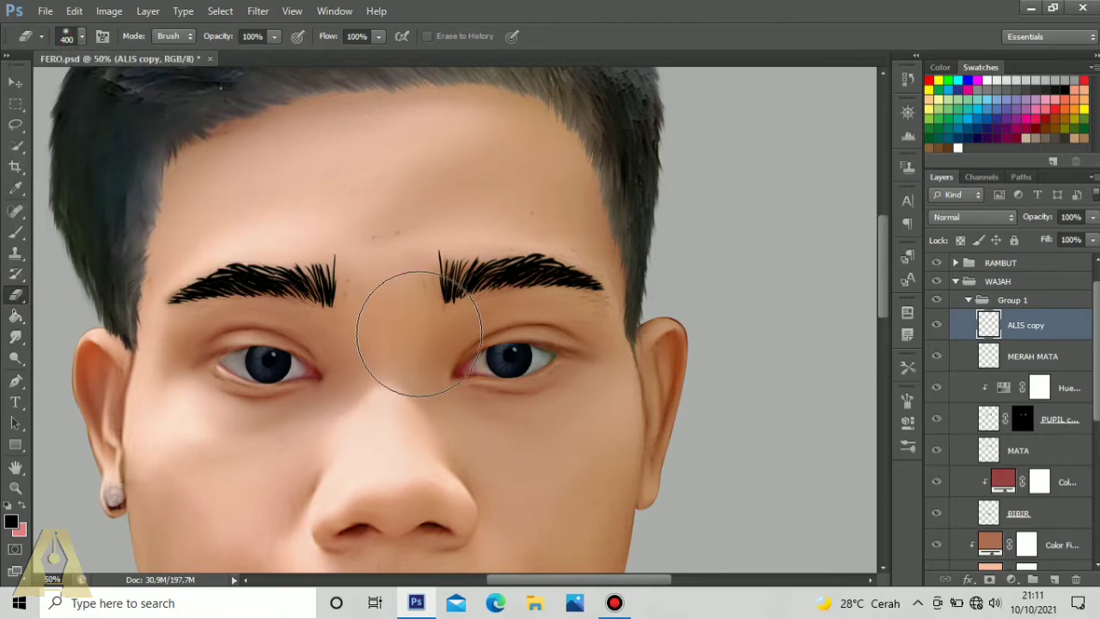
{"action": "key", "text": "bracketleft"}
{"action": "key", "text": "bracketleft"}
{"action": "key", "text": "bracketleft"}
{"action": "key", "text": "bracketleft"}
{"action": "key", "text": "bracketleft"}
{"action": "key", "text": "bracketleft"}
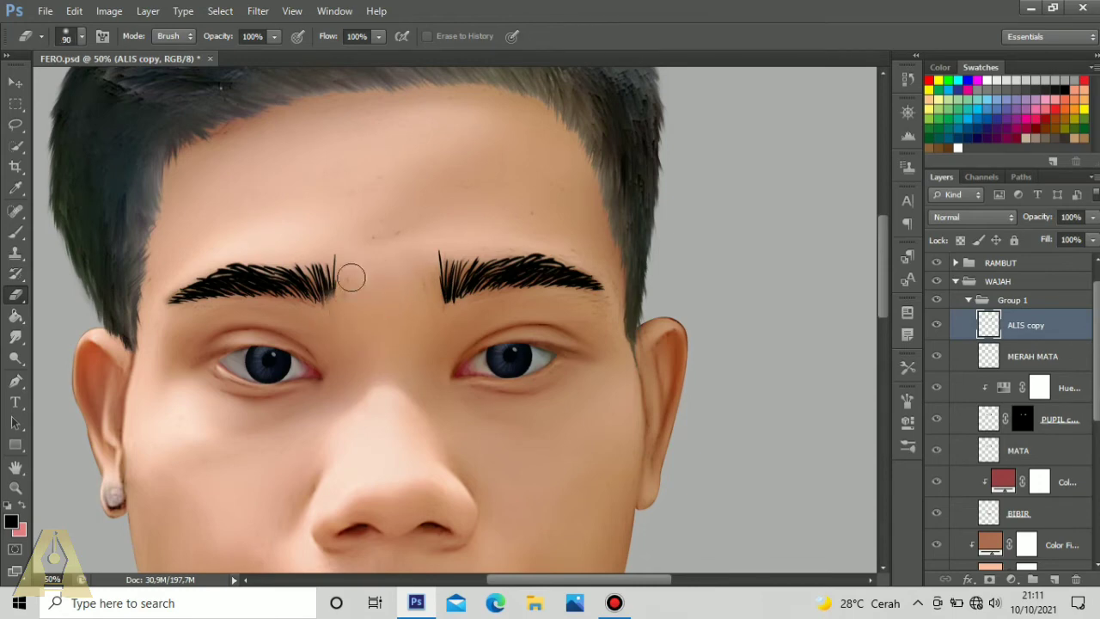
{"action": "mouse_move", "coordinate": [354, 274]}
{"action": "left_mouse_down"}
{"action": "mouse_move", "coordinate": [339, 249]}
{"action": "mouse_move", "coordinate": [356, 249]}
{"action": "left_mouse_up"}
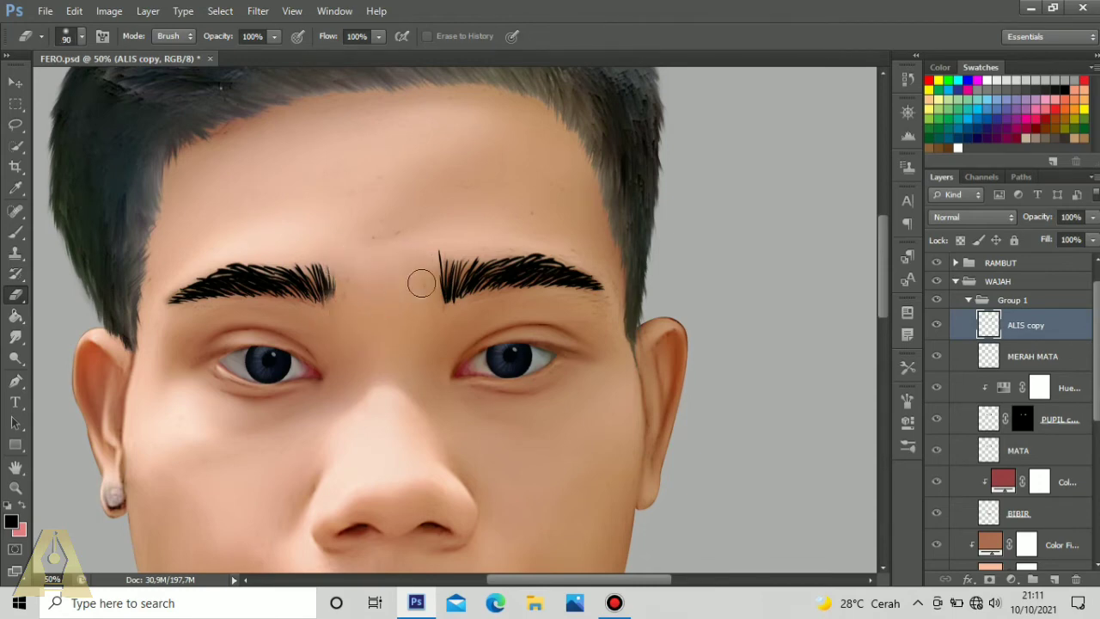
{"action": "left_click_drag", "start_coordinate": [422, 283], "coordinate": [432, 260]}
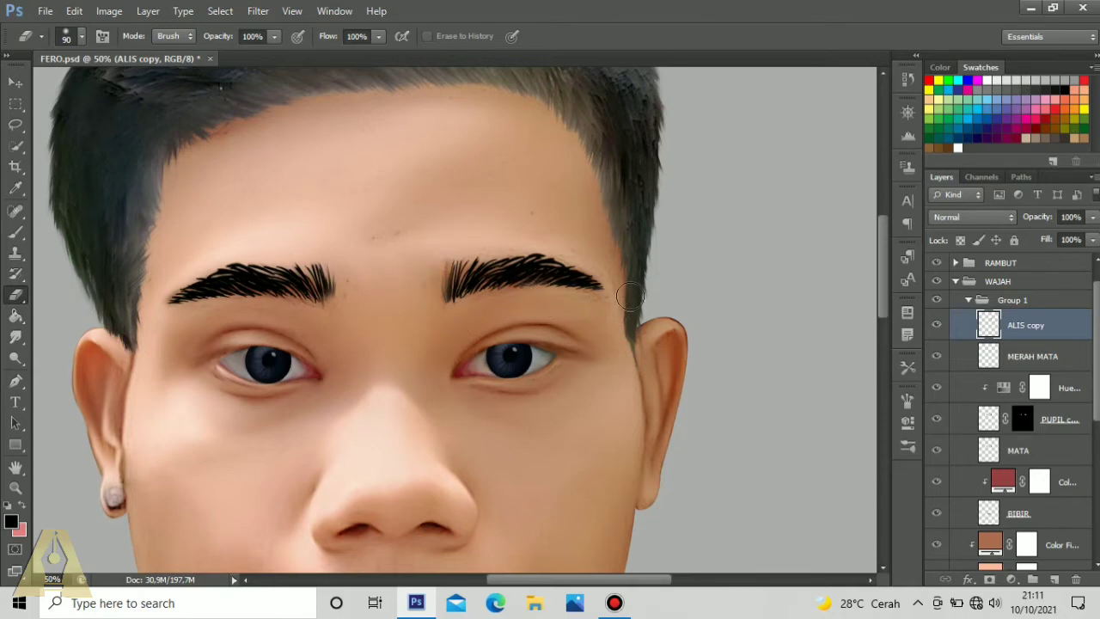
Step: Soften the upper edges of both eyebrows and the lower edge of the image-left one with the Eraser
{"action": "left_click_drag", "start_coordinate": [570, 247], "coordinate": [514, 239]}
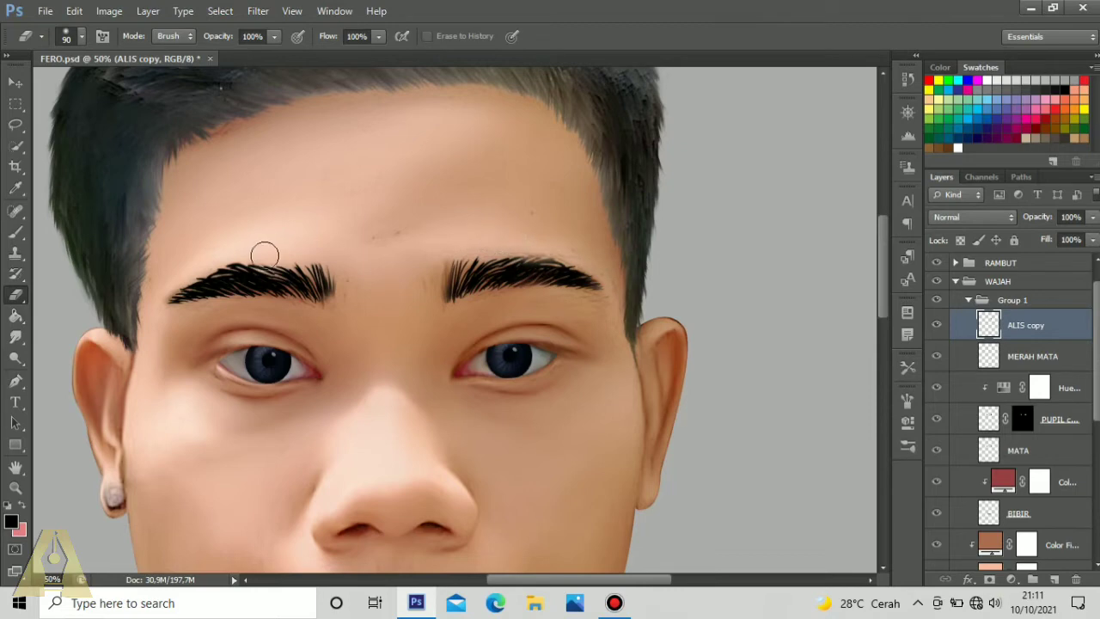
{"action": "mouse_move", "coordinate": [264, 256]}
{"action": "left_mouse_down"}
{"action": "mouse_move", "coordinate": [201, 256]}
{"action": "mouse_move", "coordinate": [162, 278]}
{"action": "left_mouse_up"}
{"action": "left_click_drag", "start_coordinate": [175, 317], "coordinate": [268, 304]}
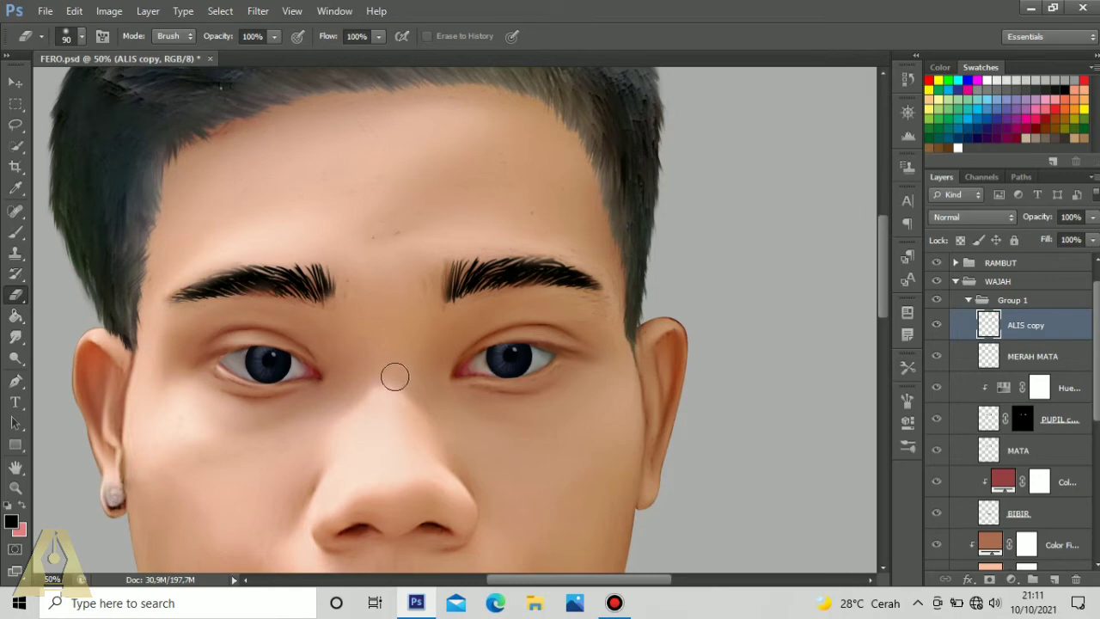
Step: Set the opacity of the ALIS copy eyebrow layer to 70%
{"action": "key", "text": "ctrl+minus"}
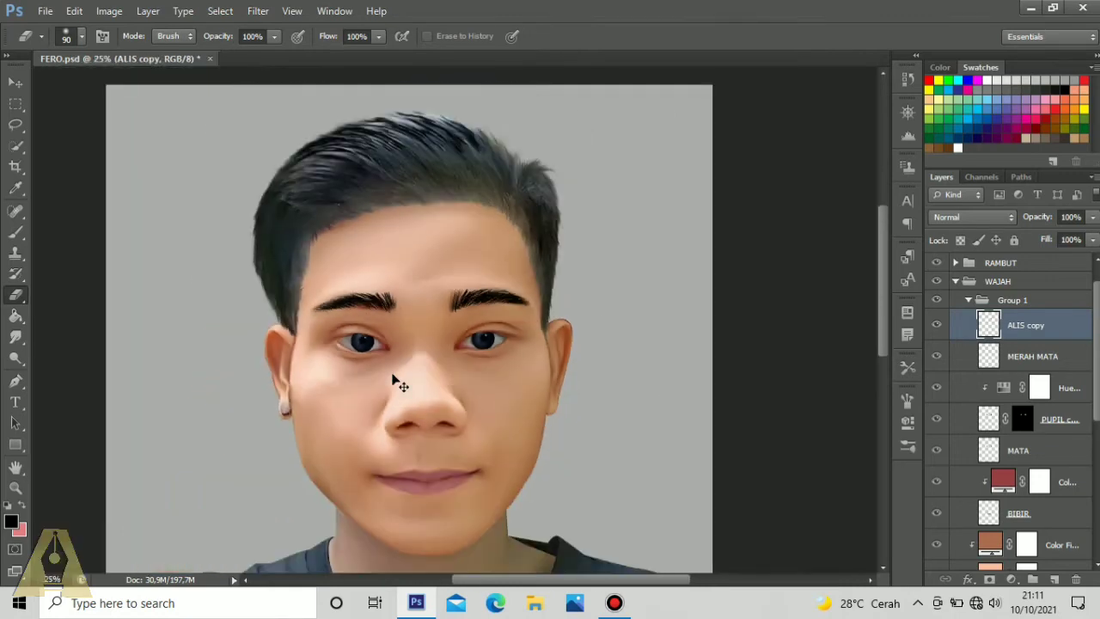
{"action": "left_click", "coordinate": [1082, 216]}
{"action": "type", "text": "70"}
{"action": "key", "text": "Return"}
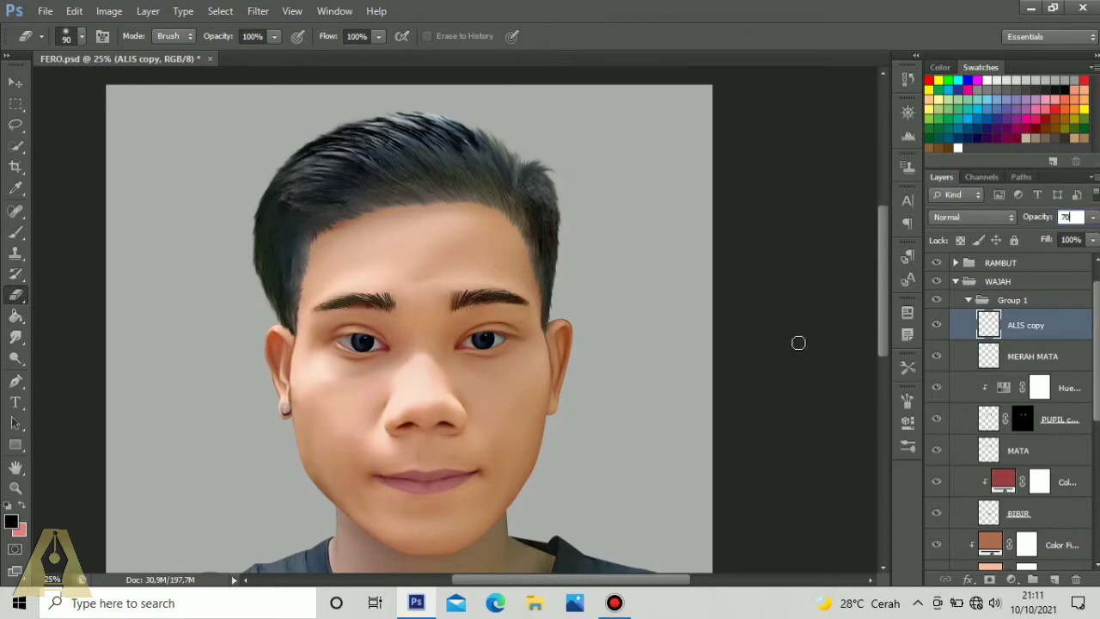
{"action": "left_click_drag", "start_coordinate": [405, 431], "coordinate": [380, 371]}
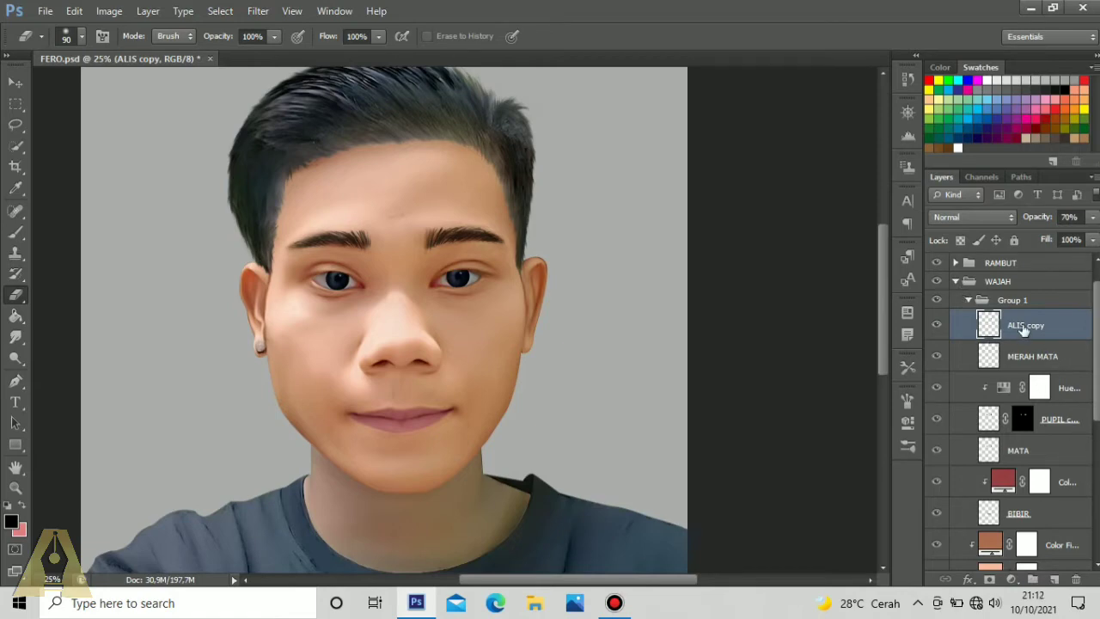
Step: Collapse Group 1 and compare the portrait with the group hidden and shown
{"action": "left_click", "coordinate": [967, 301]}
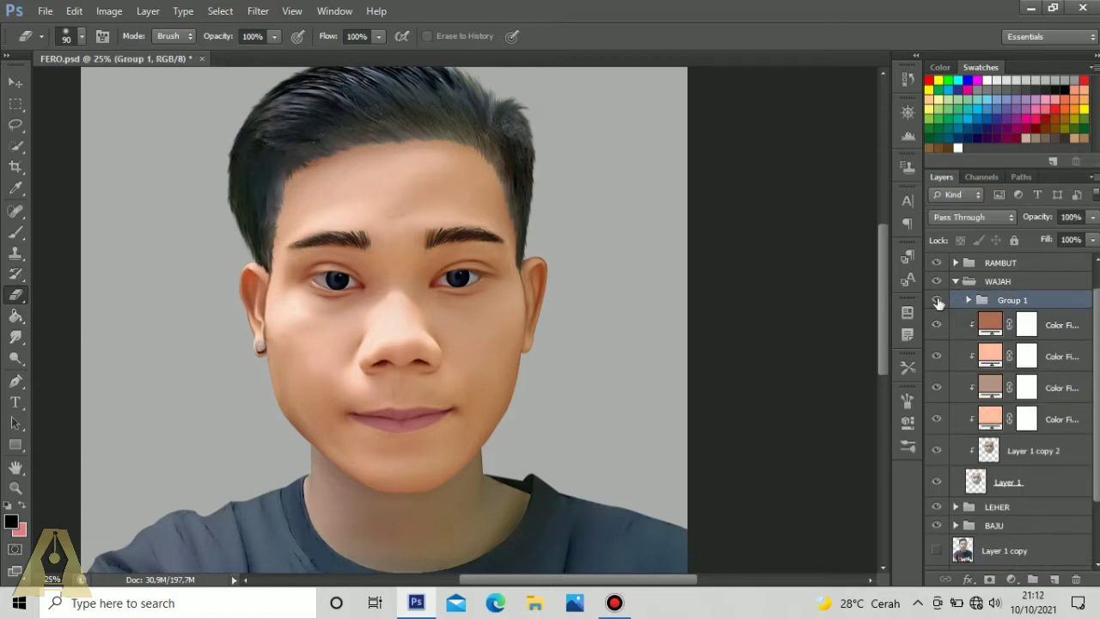
{"action": "left_click", "coordinate": [937, 301]}
{"action": "left_click", "coordinate": [937, 301]}
Step: Duplicate the four Color Fill layers of the WAJAH group and move the copies above Layer 3 copy in the LEHER group
{"action": "left_click", "coordinate": [1063, 328]}
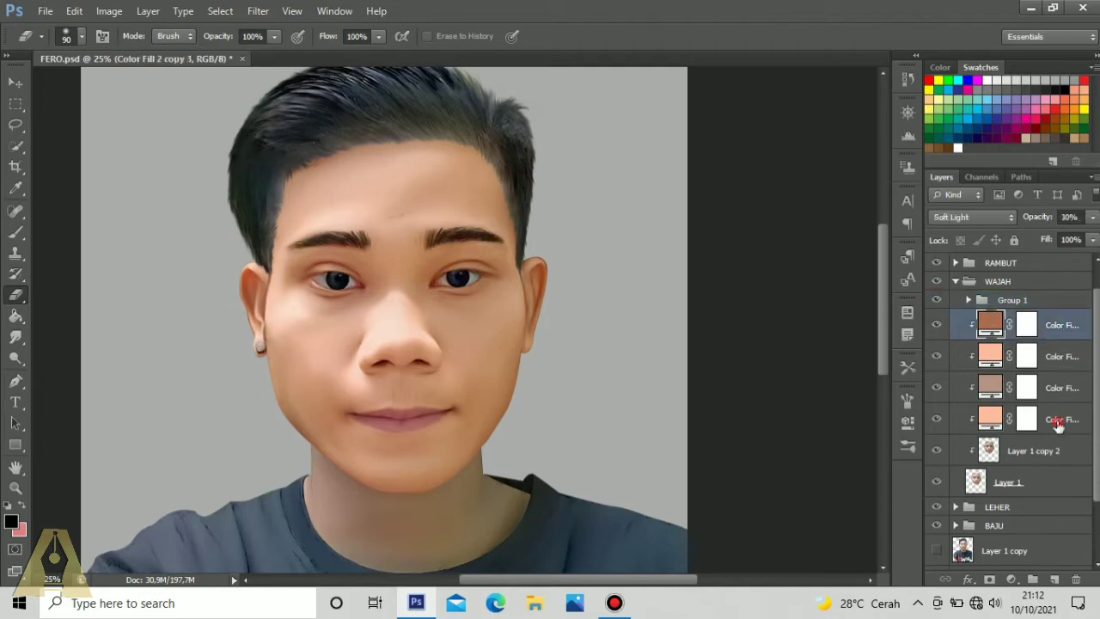
{"action": "left_click", "coordinate": [1059, 426], "text": "shift"}
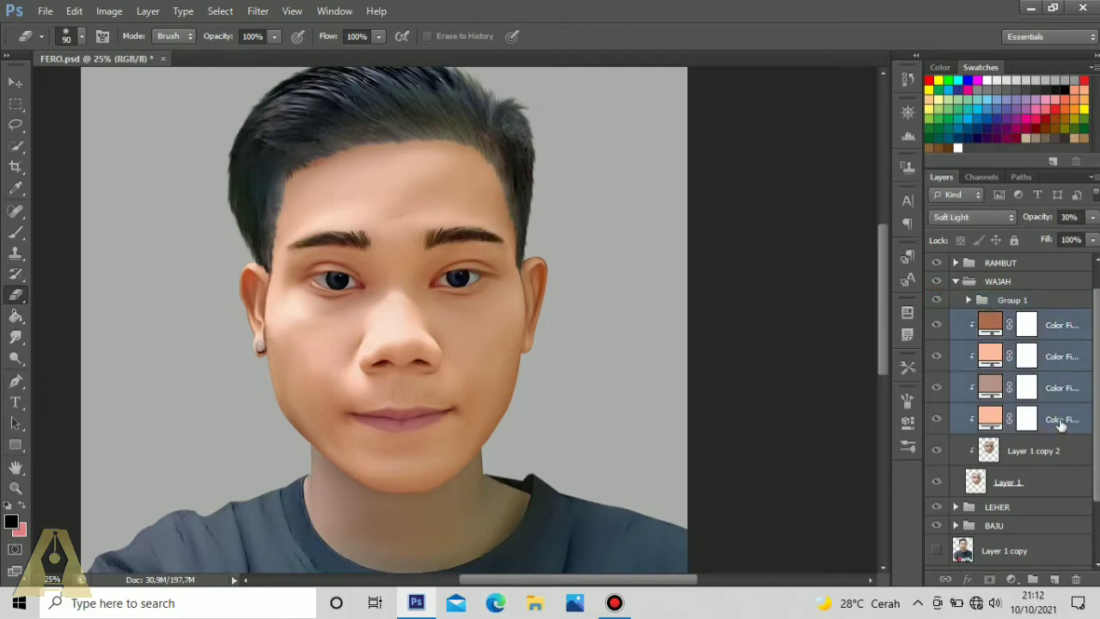
{"action": "key", "text": "ctrl+j"}
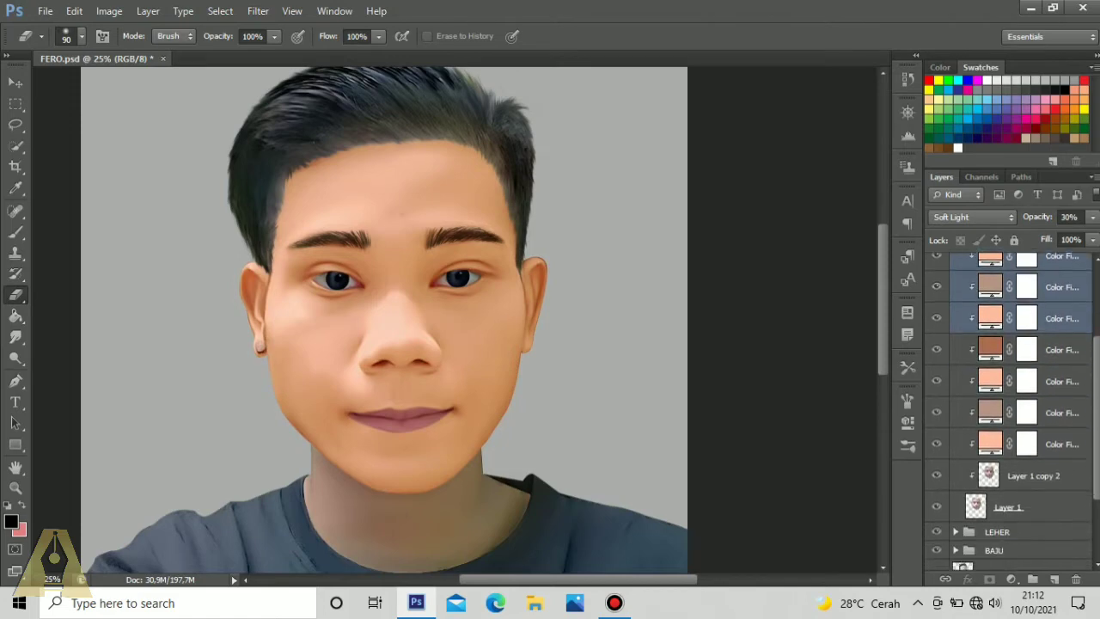
{"action": "scroll", "coordinate": [967, 481], "scroll_direction": "down", "scroll_amount": 1}
{"action": "left_click", "coordinate": [956, 504]}
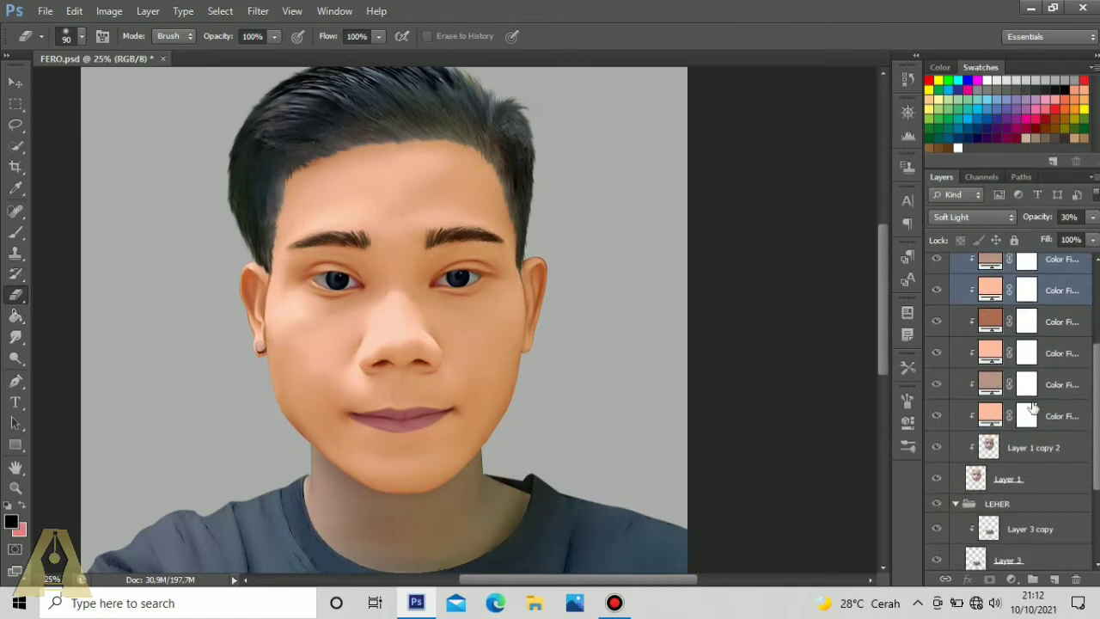
{"action": "left_click_drag", "start_coordinate": [1047, 299], "coordinate": [1064, 521]}
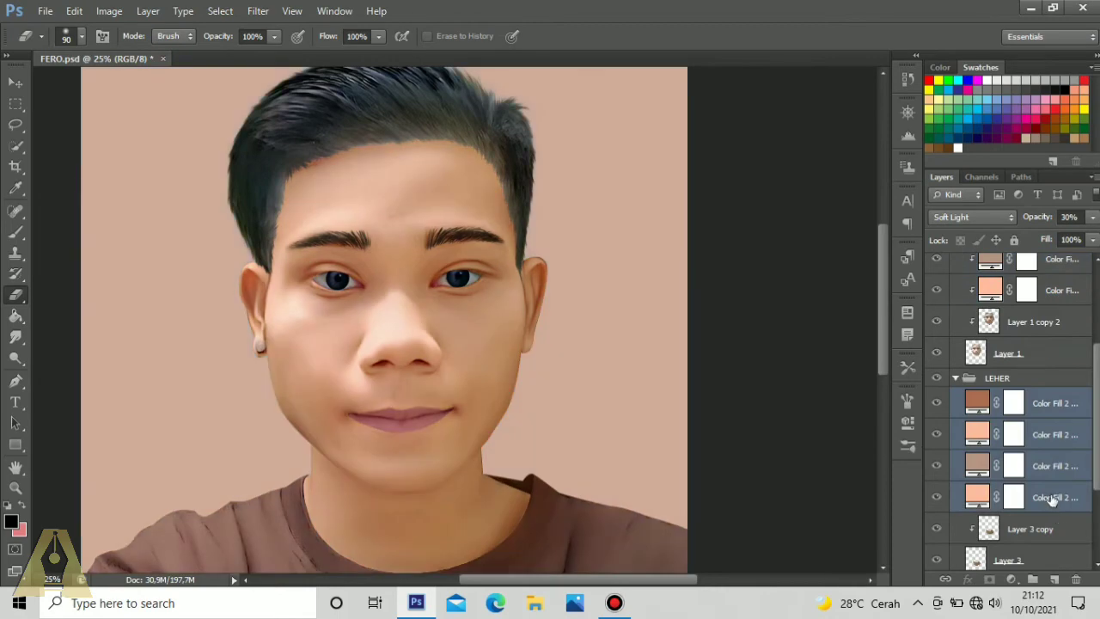
Step: Clip the four duplicated Color Fill layers to the neck layer in LEHER with a clipping mask
{"action": "right_click", "coordinate": [1050, 499]}
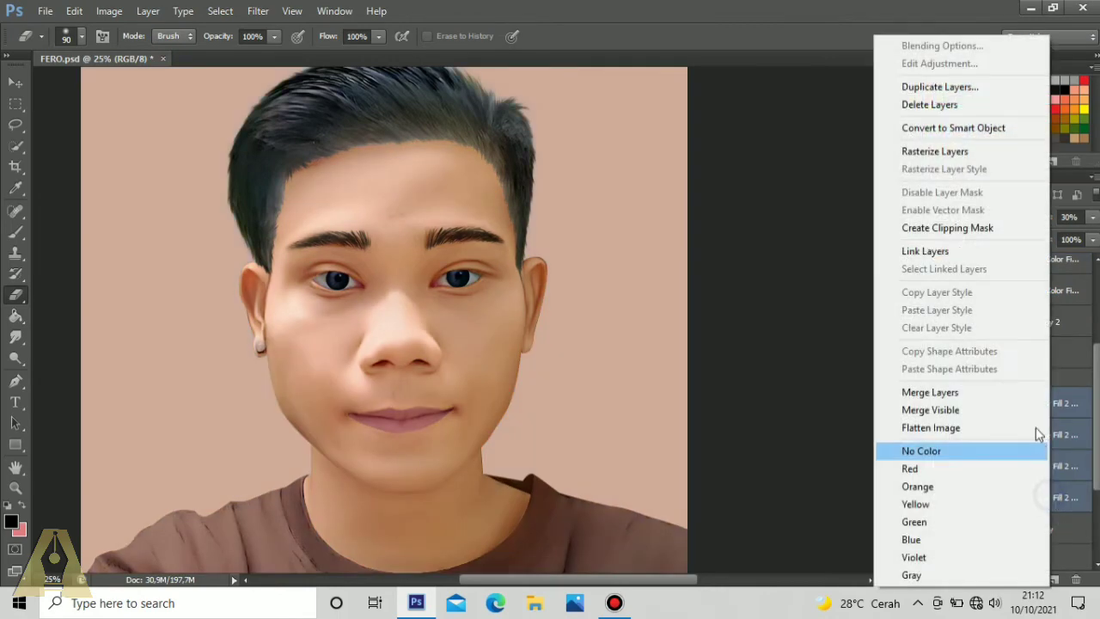
{"action": "left_click", "coordinate": [977, 234]}
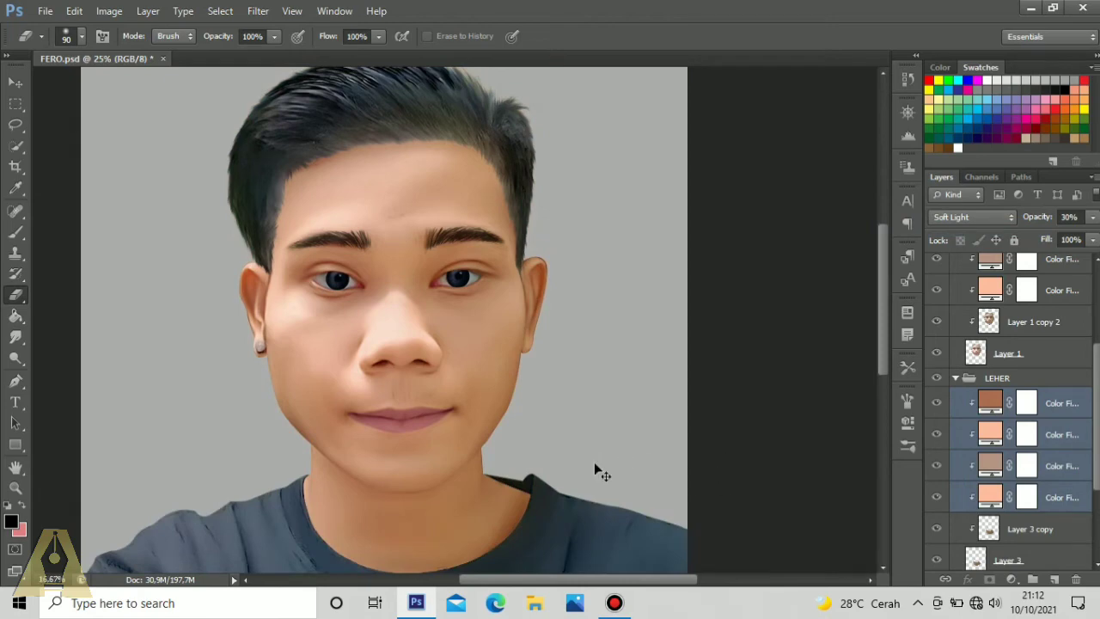
{"action": "key", "text": "ctrl+minus"}
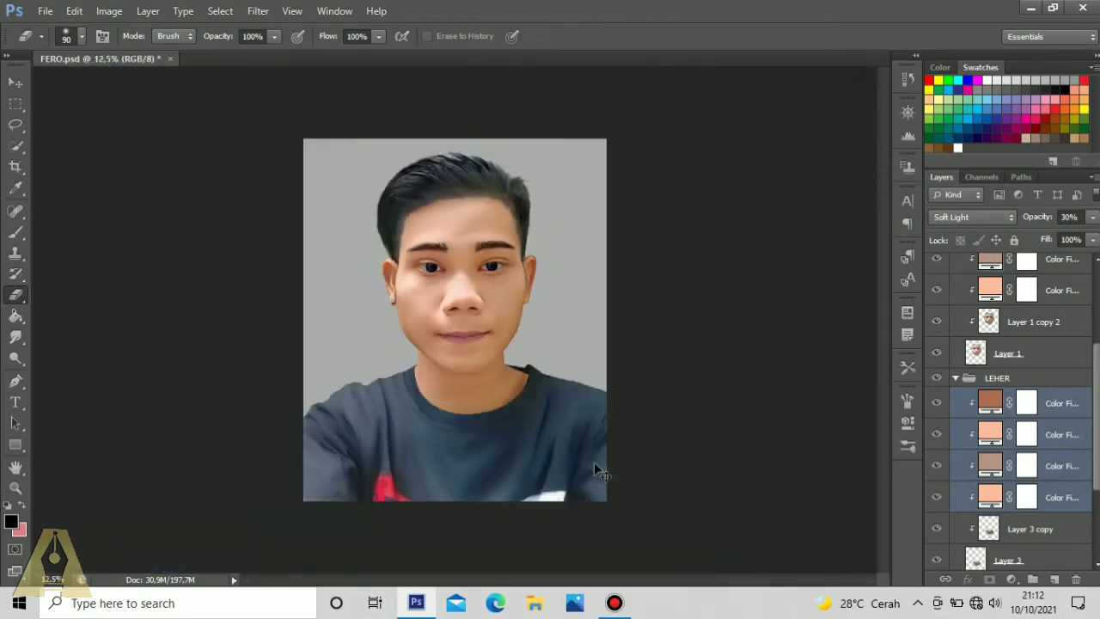
Step: Collapse the LEHER and WAJAH groups, then expand BAJU and select its Layer 2 copy 2
{"action": "left_click", "coordinate": [957, 379]}
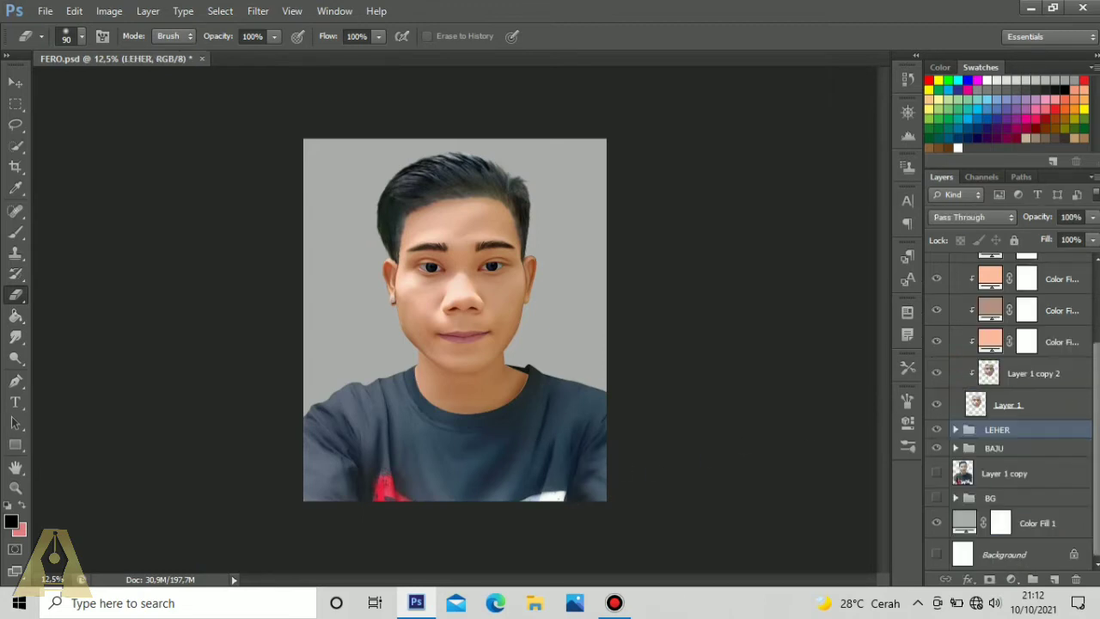
{"action": "scroll", "coordinate": [987, 318], "scroll_direction": "up", "scroll_amount": 3}
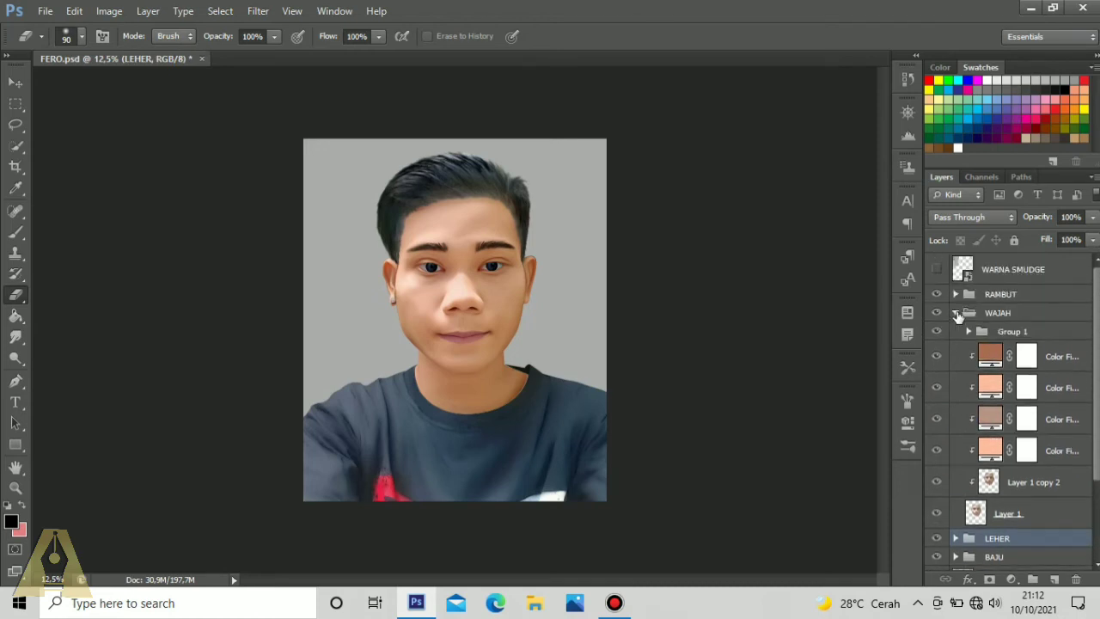
{"action": "left_click", "coordinate": [962, 311]}
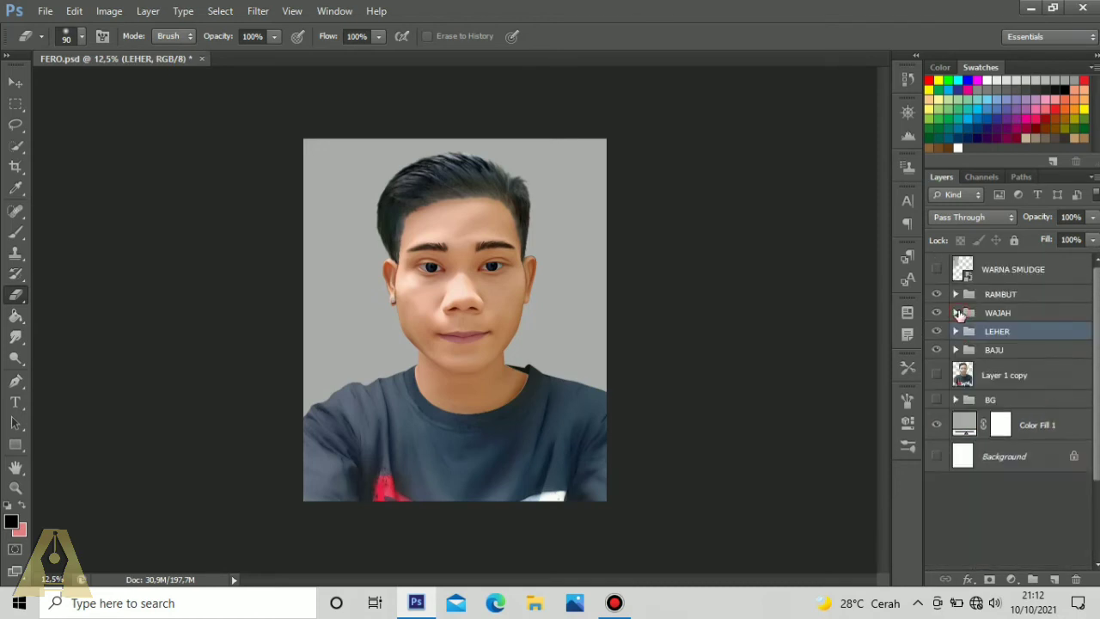
{"action": "left_click", "coordinate": [957, 351]}
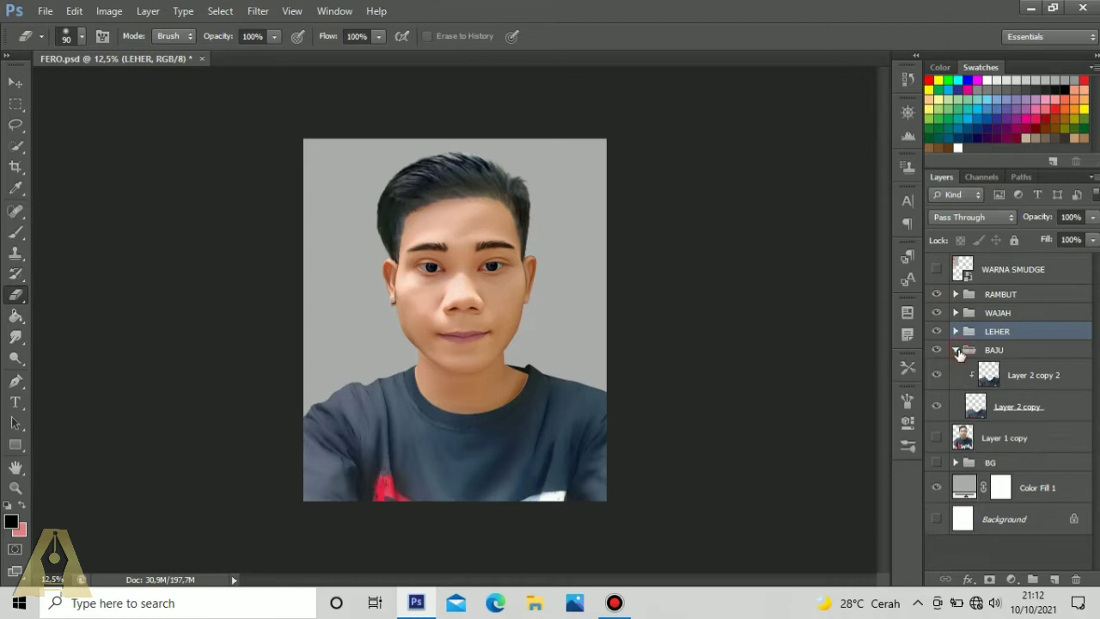
{"action": "left_click", "coordinate": [1032, 378]}
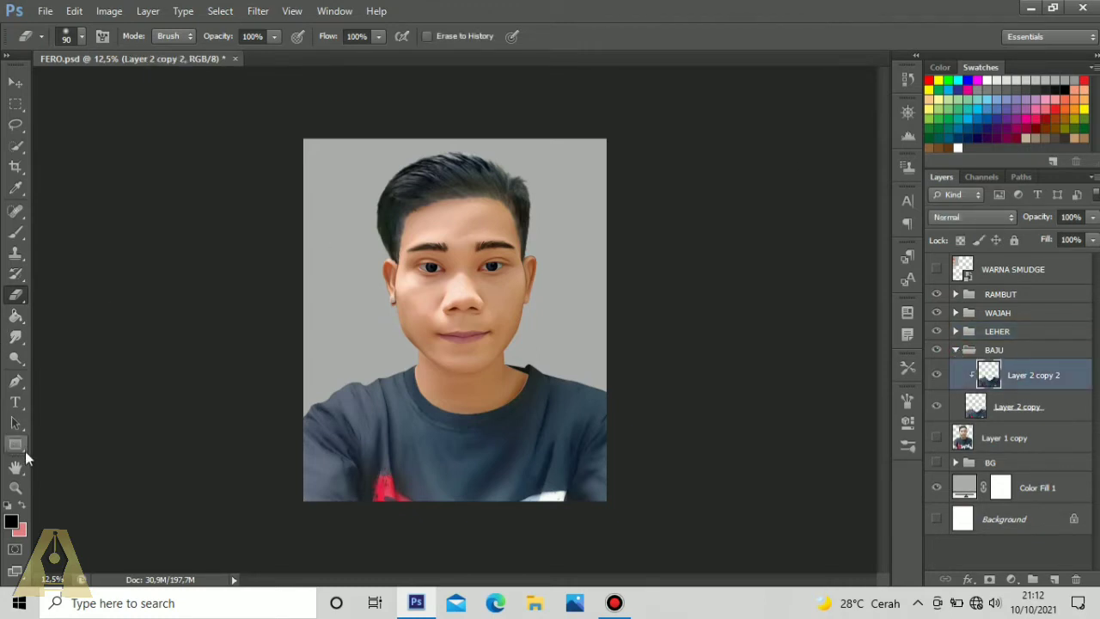
Step: Add a black (000000) solid color fill layer above Layer 2 copy 2 in the BAJU group
{"action": "left_click", "coordinate": [11, 522]}
{"action": "left_click", "coordinate": [513, 434]}
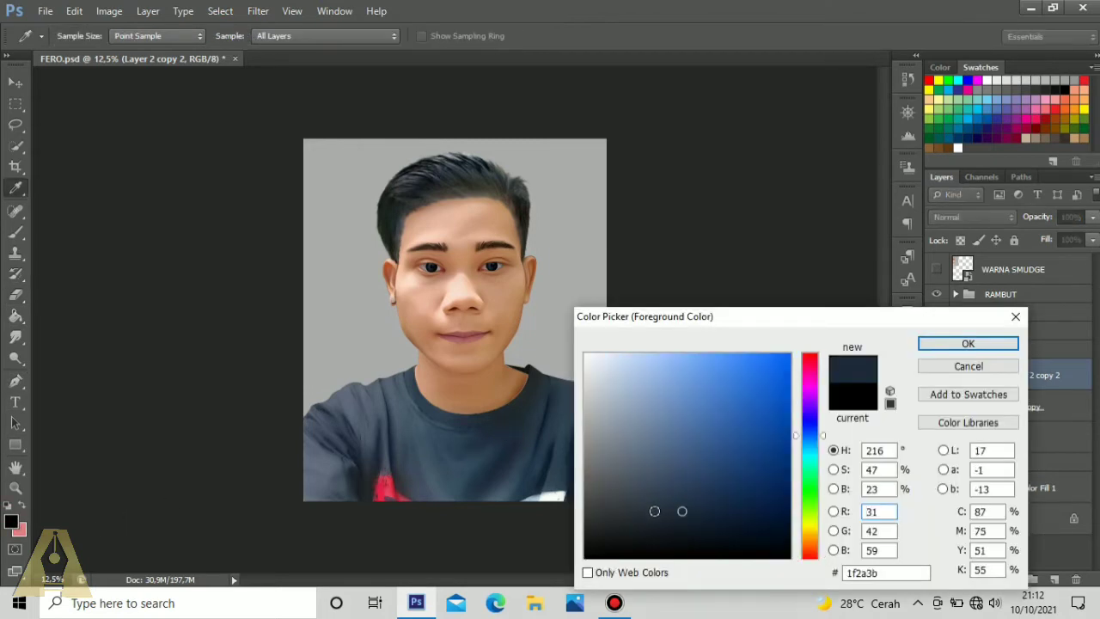
{"action": "left_click_drag", "start_coordinate": [662, 530], "coordinate": [590, 555]}
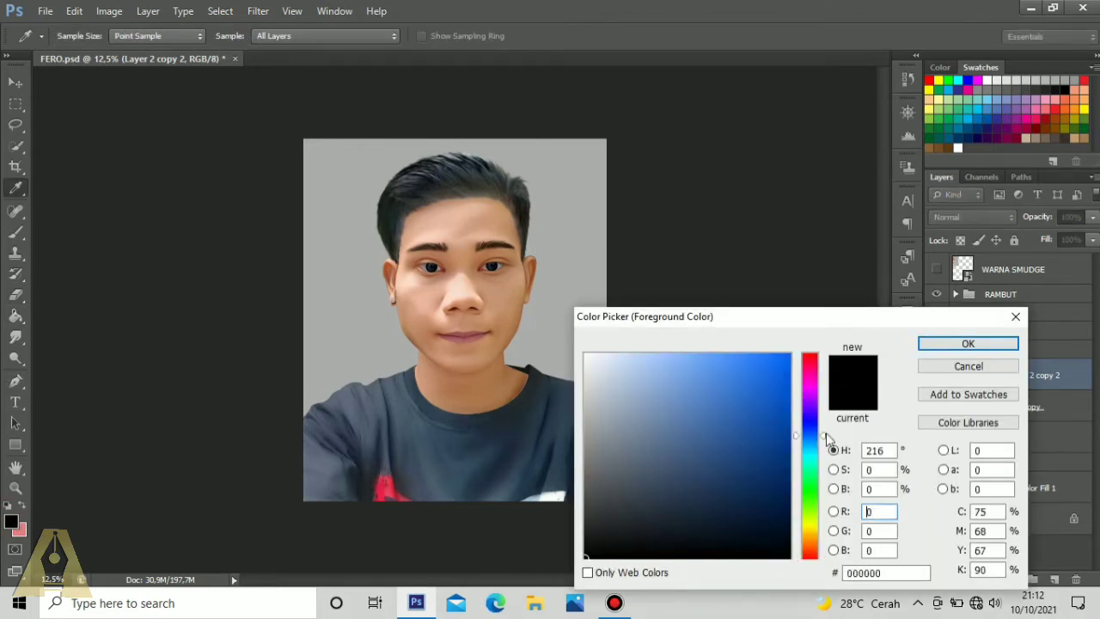
{"action": "left_click", "coordinate": [962, 345]}
{"action": "left_click", "coordinate": [1015, 580]}
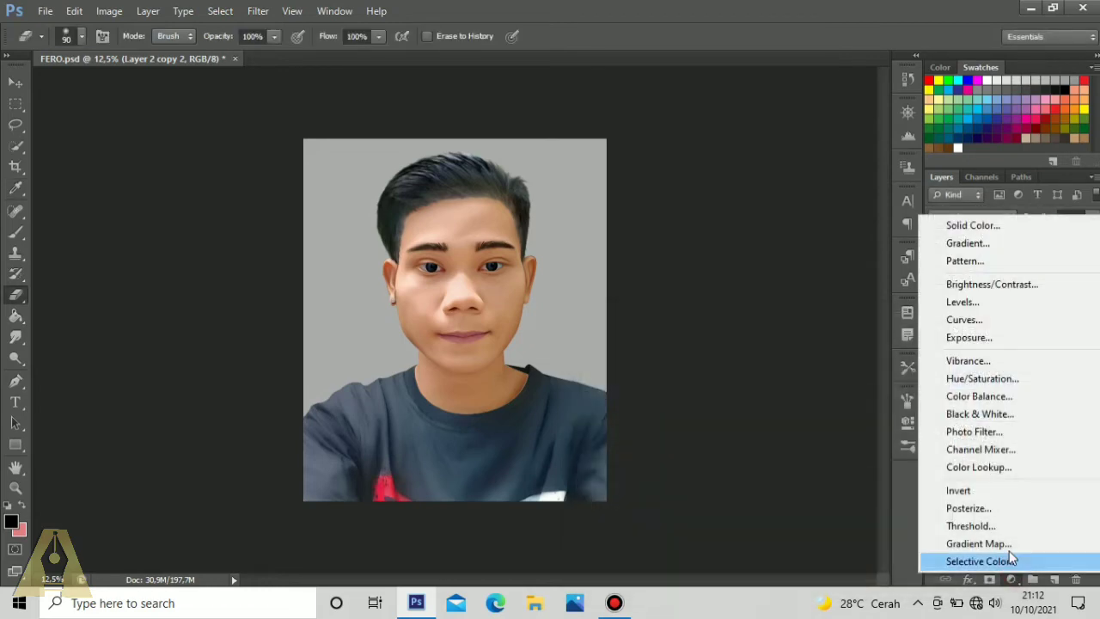
{"action": "left_click", "coordinate": [995, 229]}
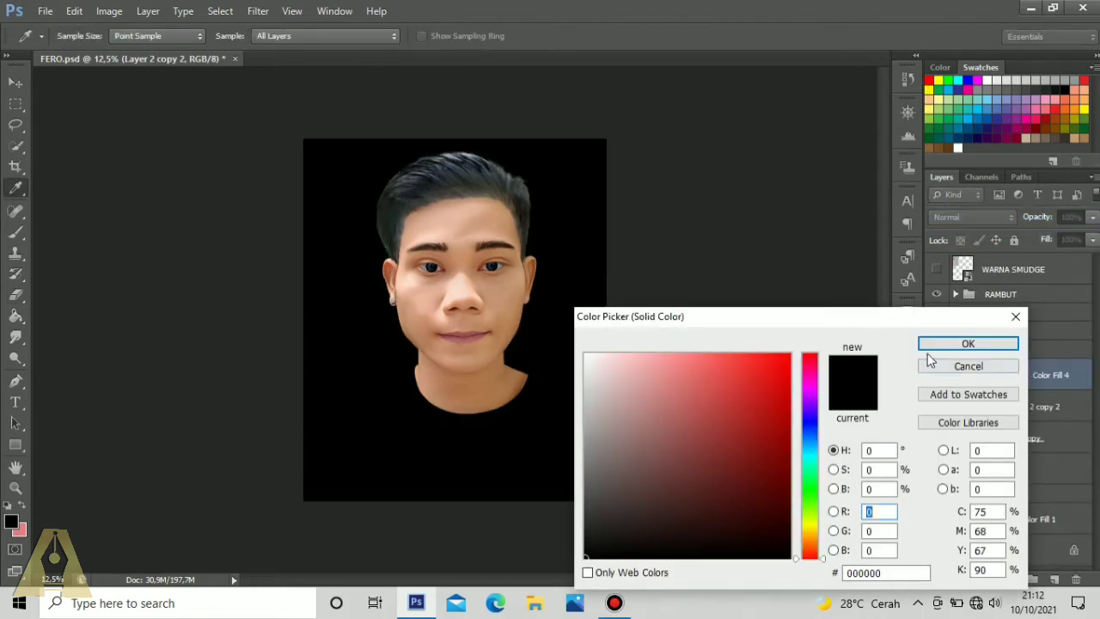
{"action": "left_click", "coordinate": [964, 344]}
Step: Clip the black fill layer to the shirt, set its blend mode to Soft Light, and compare the shirt with and without it
{"action": "right_click", "coordinate": [1042, 379]}
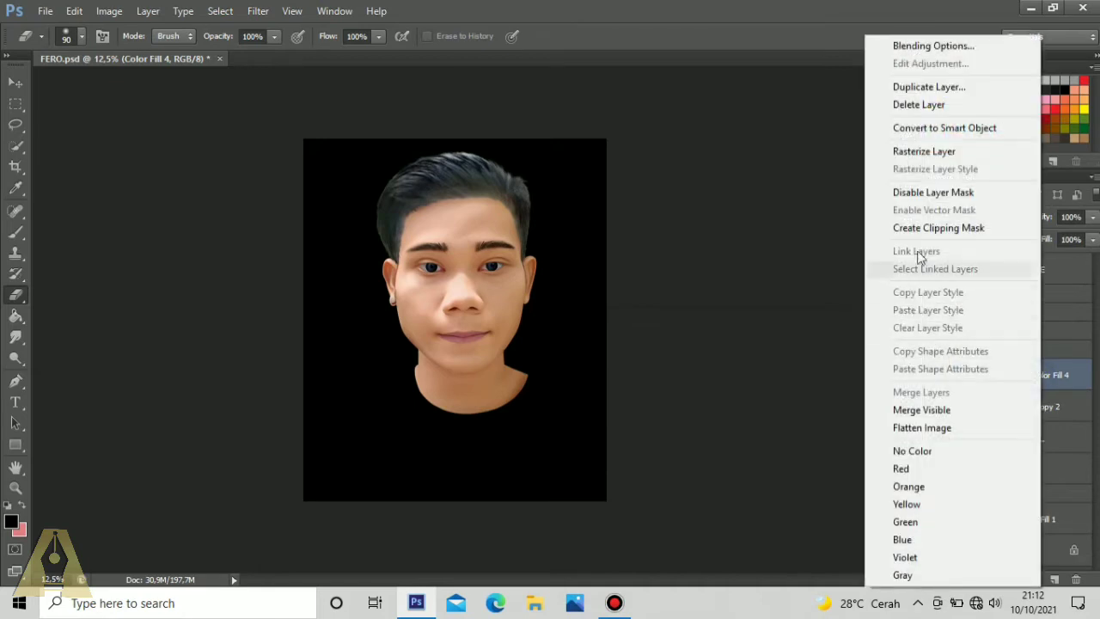
{"action": "left_click", "coordinate": [912, 225]}
{"action": "left_click", "coordinate": [966, 217]}
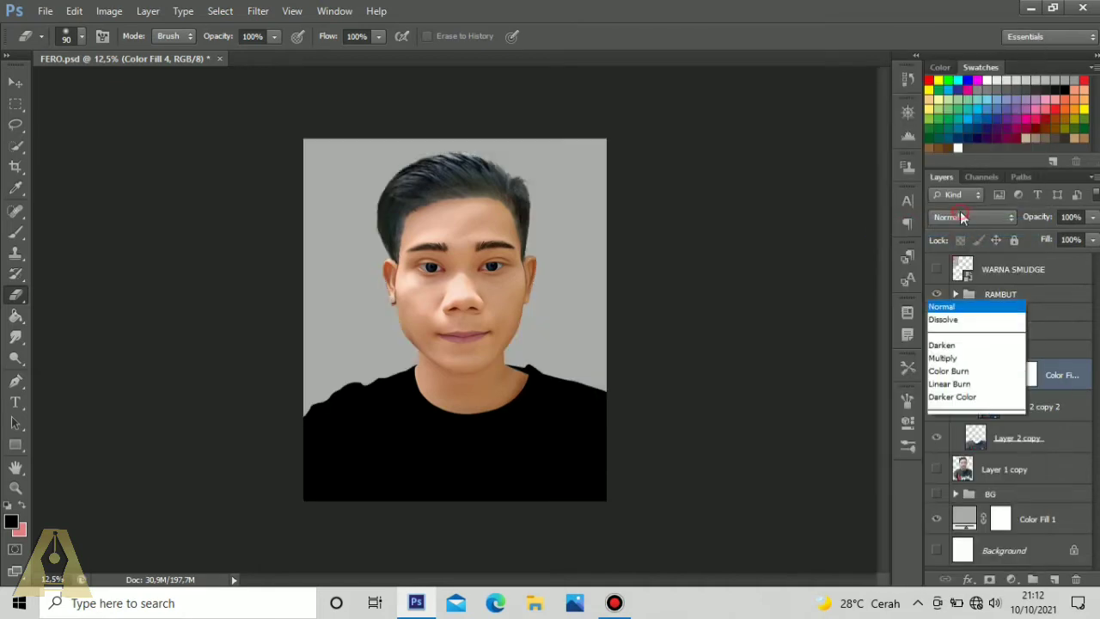
{"action": "left_click", "coordinate": [953, 211]}
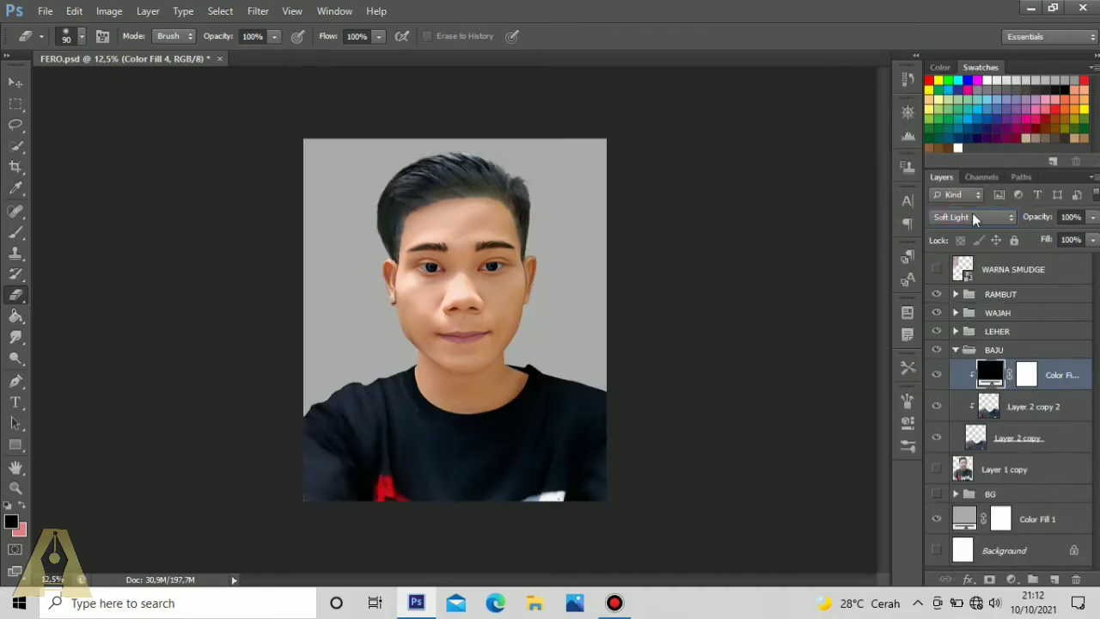
{"action": "left_click", "coordinate": [941, 377]}
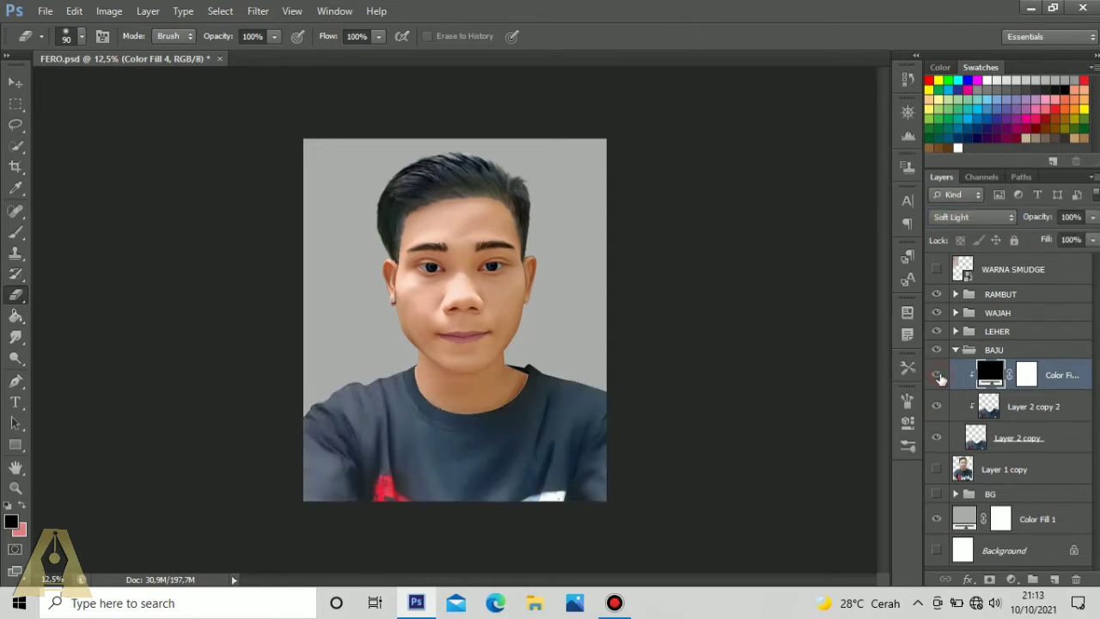
{"action": "left_click", "coordinate": [941, 376]}
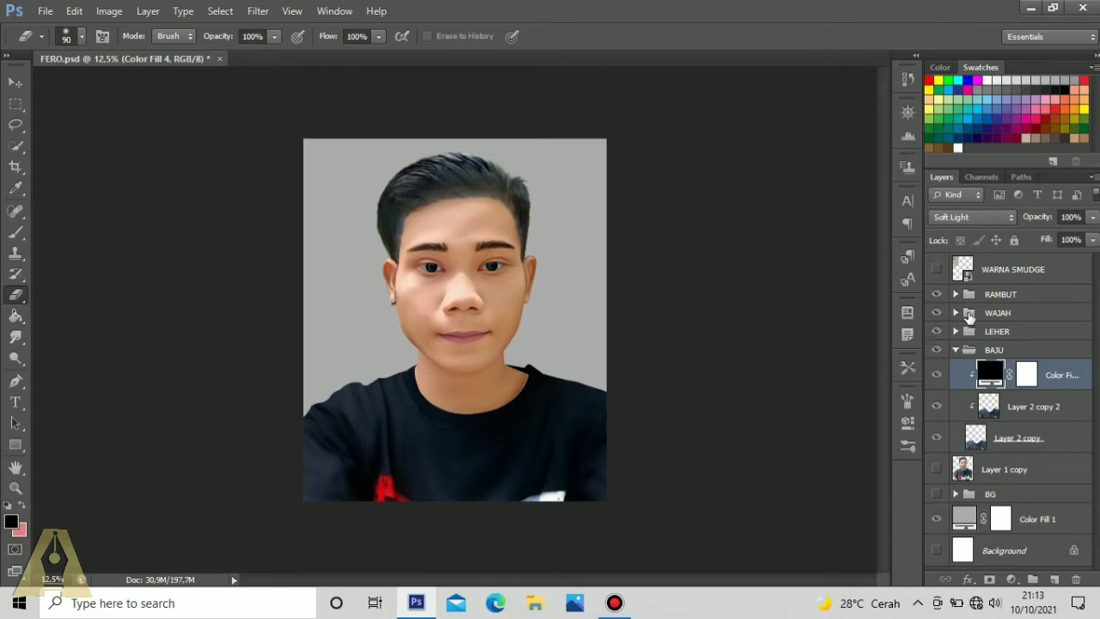
{"action": "left_click", "coordinate": [955, 350]}
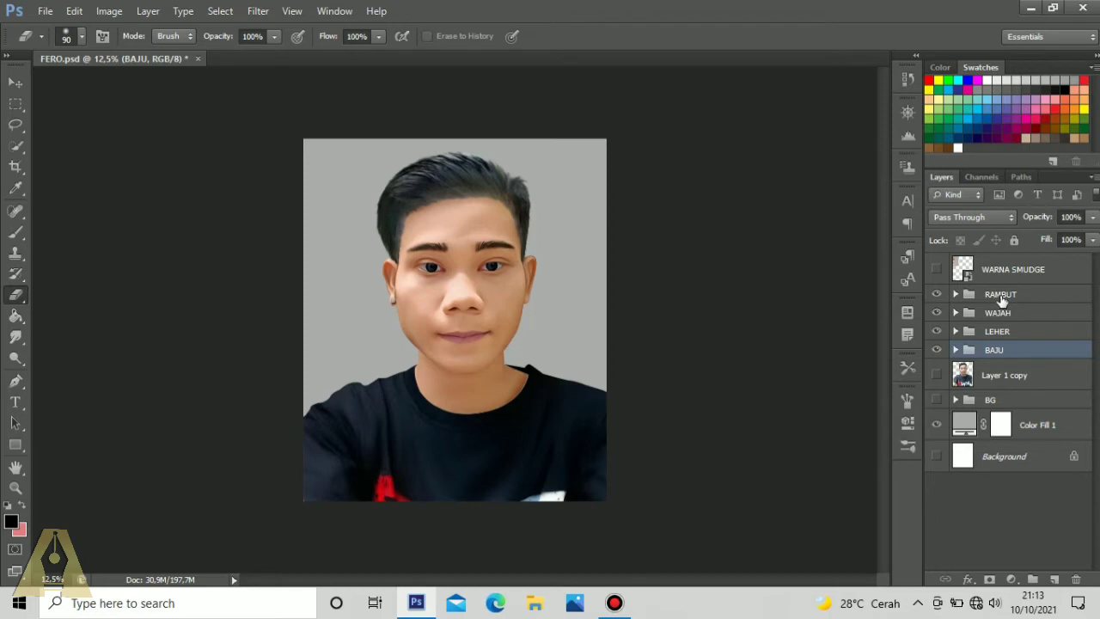
Step: On Layer 1 copy 2 in the WAJAH group, lighten both cheeks with the Dodge tool at brush size 300
{"action": "left_click", "coordinate": [955, 312]}
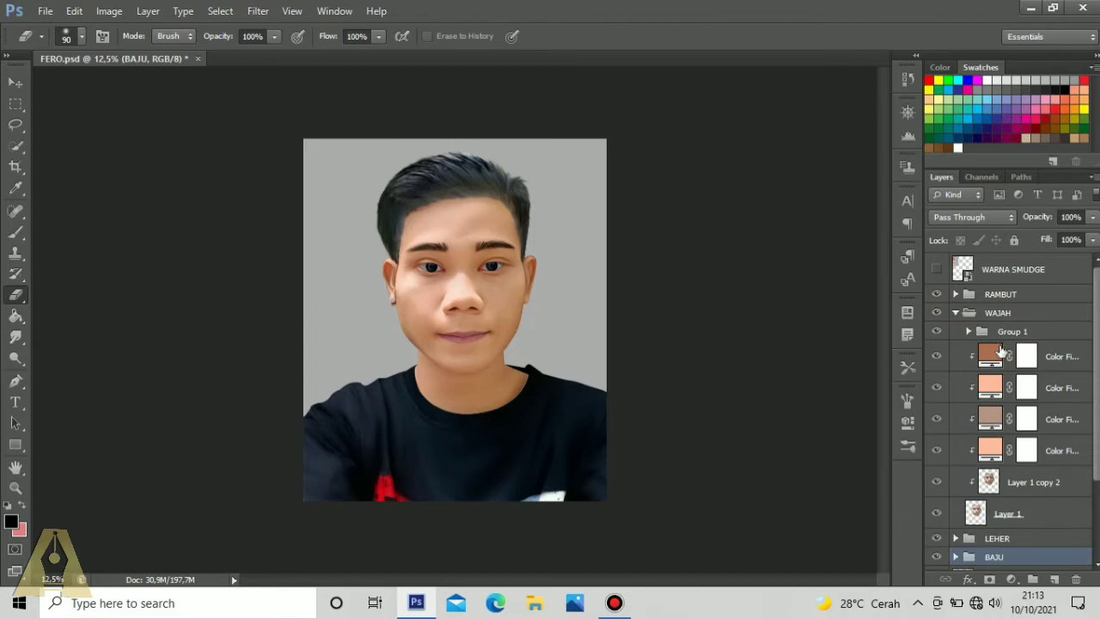
{"action": "left_click", "coordinate": [997, 471]}
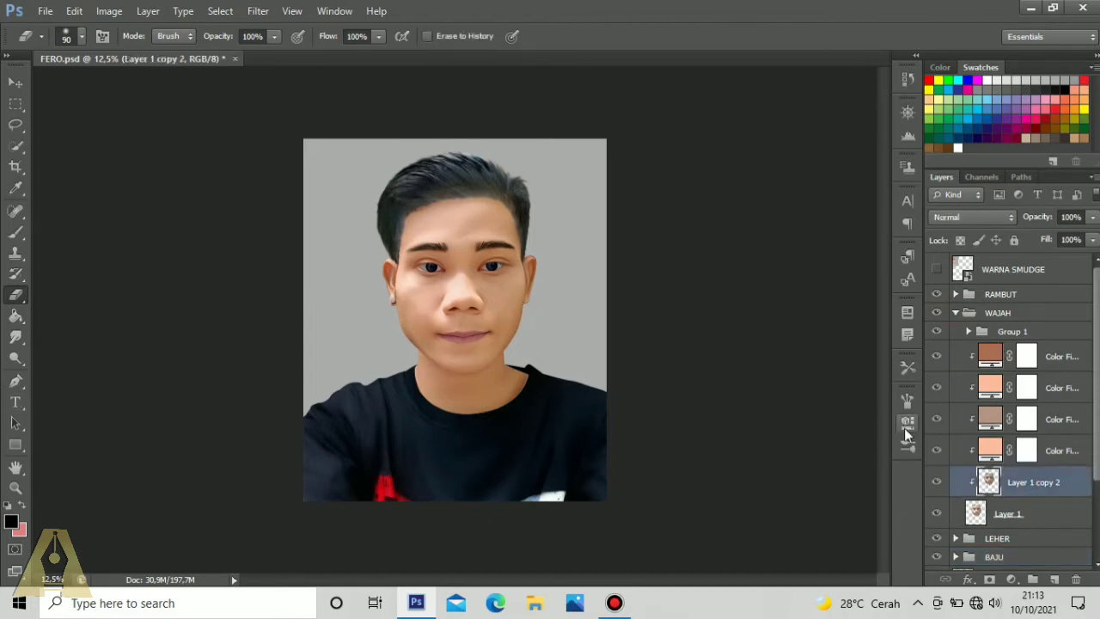
{"action": "left_click", "coordinate": [15, 340]}
{"action": "left_click", "coordinate": [15, 341]}
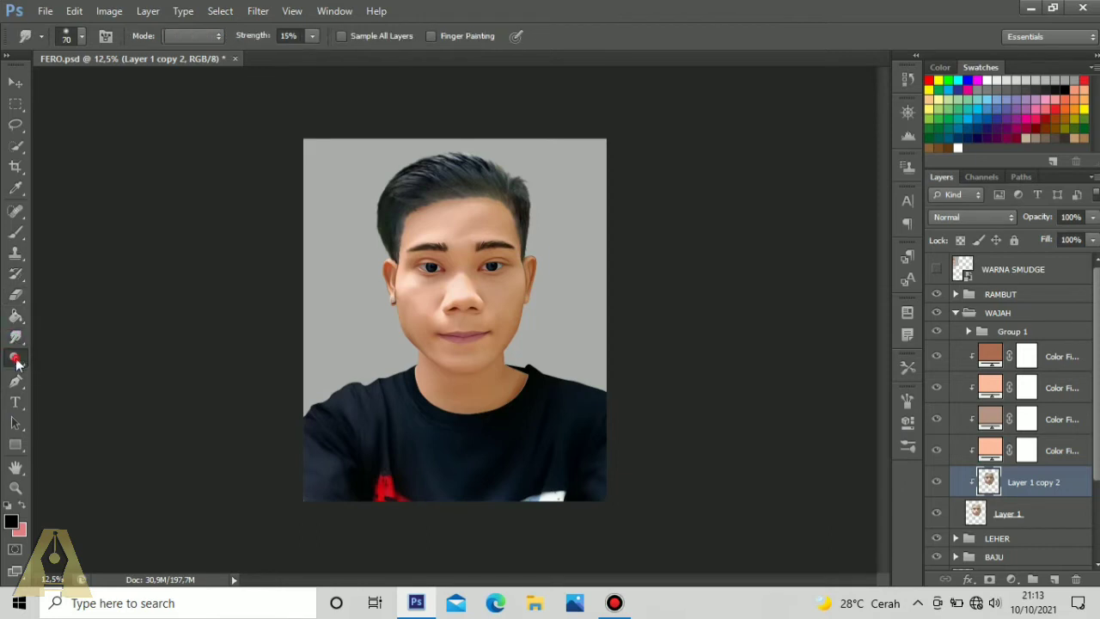
{"action": "left_click", "coordinate": [16, 357]}
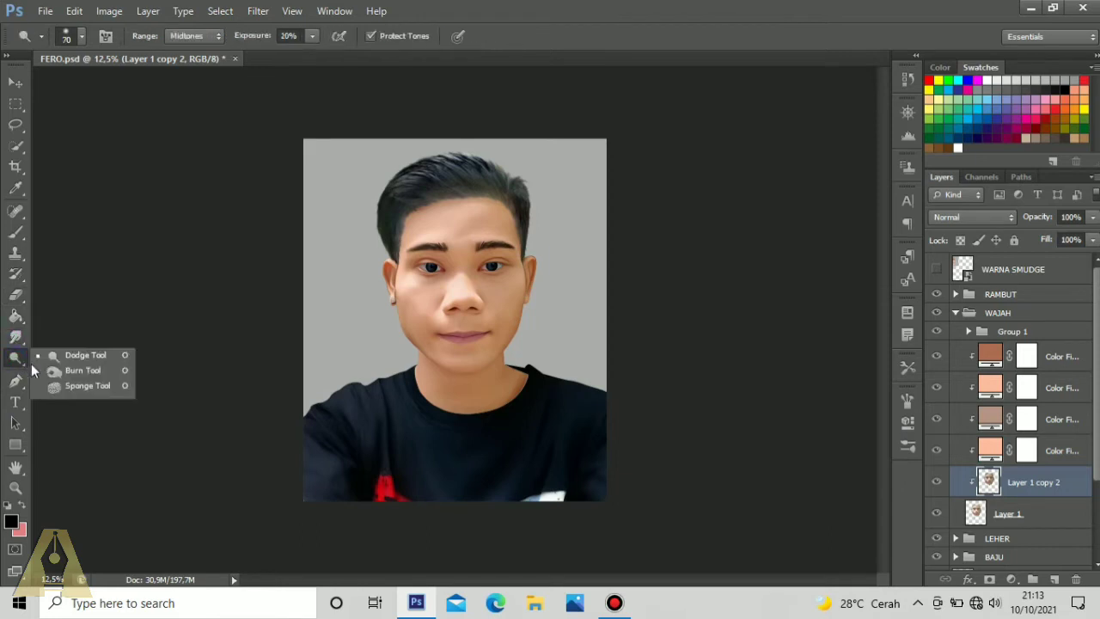
{"action": "left_click", "coordinate": [81, 358]}
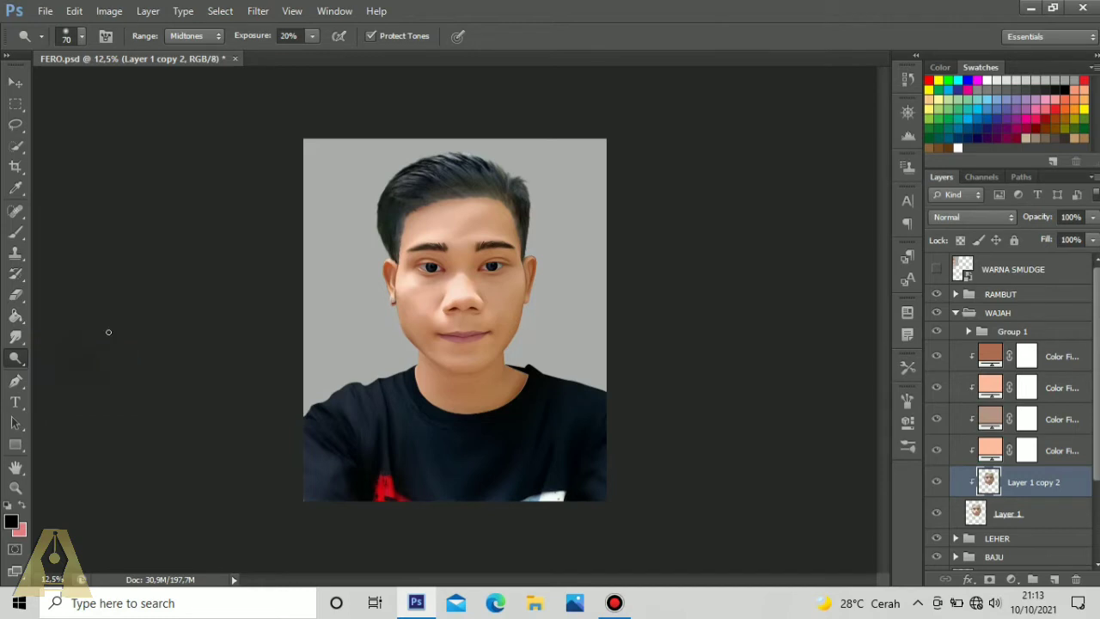
{"action": "scroll", "coordinate": [438, 235], "scroll_direction": "up", "scroll_amount": 4}
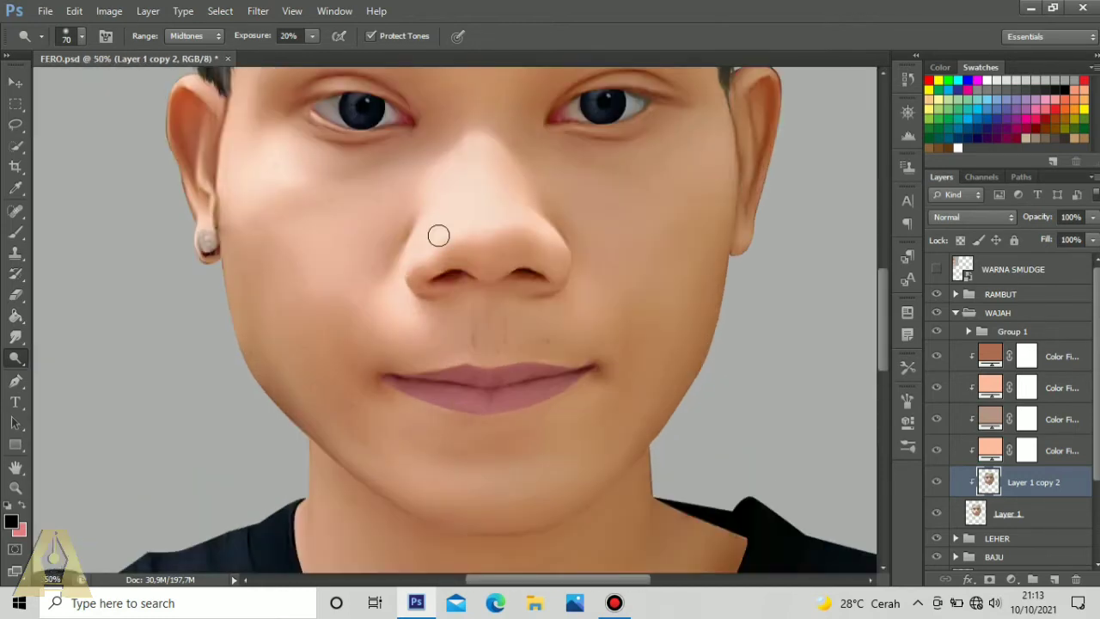
{"action": "left_click_drag", "start_coordinate": [439, 236], "coordinate": [344, 278]}
{"action": "key", "text": "bracketright"}
{"action": "key", "text": "bracketright"}
{"action": "key", "text": "bracketright"}
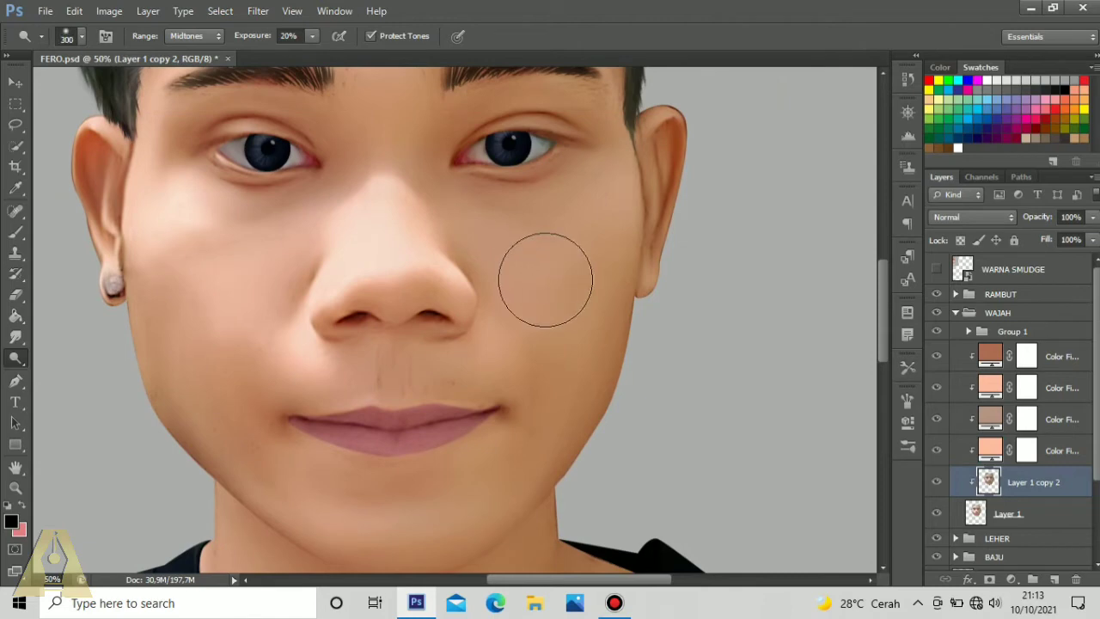
{"action": "mouse_move", "coordinate": [213, 296]}
{"action": "left_mouse_down"}
{"action": "mouse_move", "coordinate": [189, 287]}
{"action": "mouse_move", "coordinate": [201, 302]}
{"action": "mouse_move", "coordinate": [183, 275]}
{"action": "mouse_move", "coordinate": [199, 285]}
{"action": "left_mouse_up"}
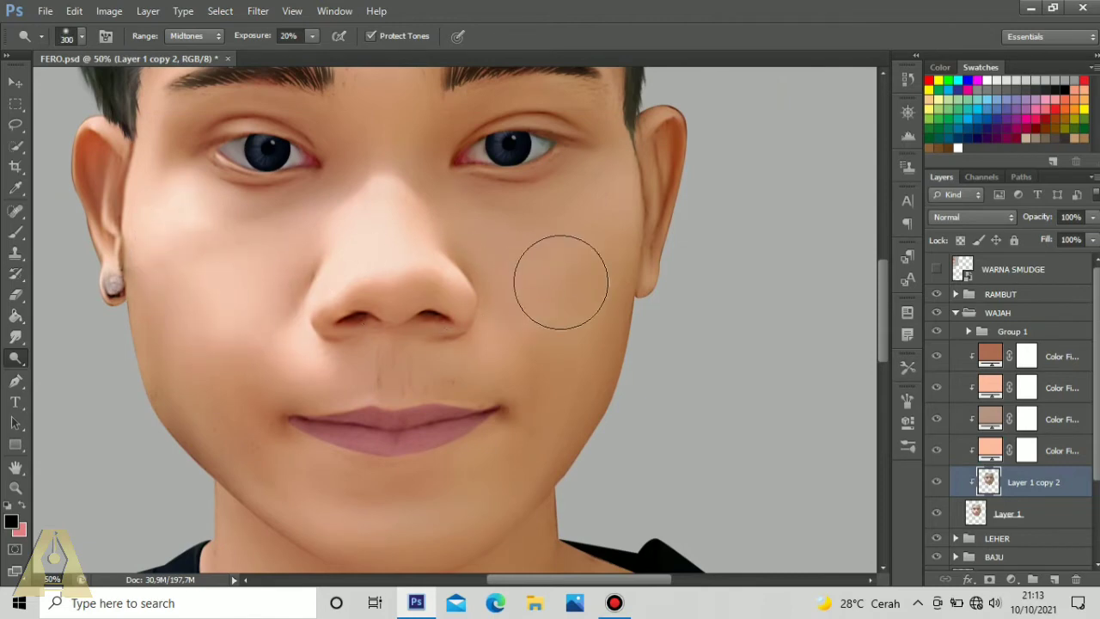
{"action": "mouse_move", "coordinate": [561, 283]}
{"action": "left_mouse_down"}
{"action": "mouse_move", "coordinate": [529, 283]}
{"action": "mouse_move", "coordinate": [572, 236]}
{"action": "mouse_move", "coordinate": [534, 270]}
{"action": "mouse_move", "coordinate": [560, 243]}
{"action": "mouse_move", "coordinate": [503, 247]}
{"action": "mouse_move", "coordinate": [564, 270]}
{"action": "mouse_move", "coordinate": [597, 305]}
{"action": "left_mouse_up"}
Step: Dodge the bridge of the nose and the forehead to brighten their highlights
{"action": "left_click_drag", "start_coordinate": [399, 265], "coordinate": [418, 399]}
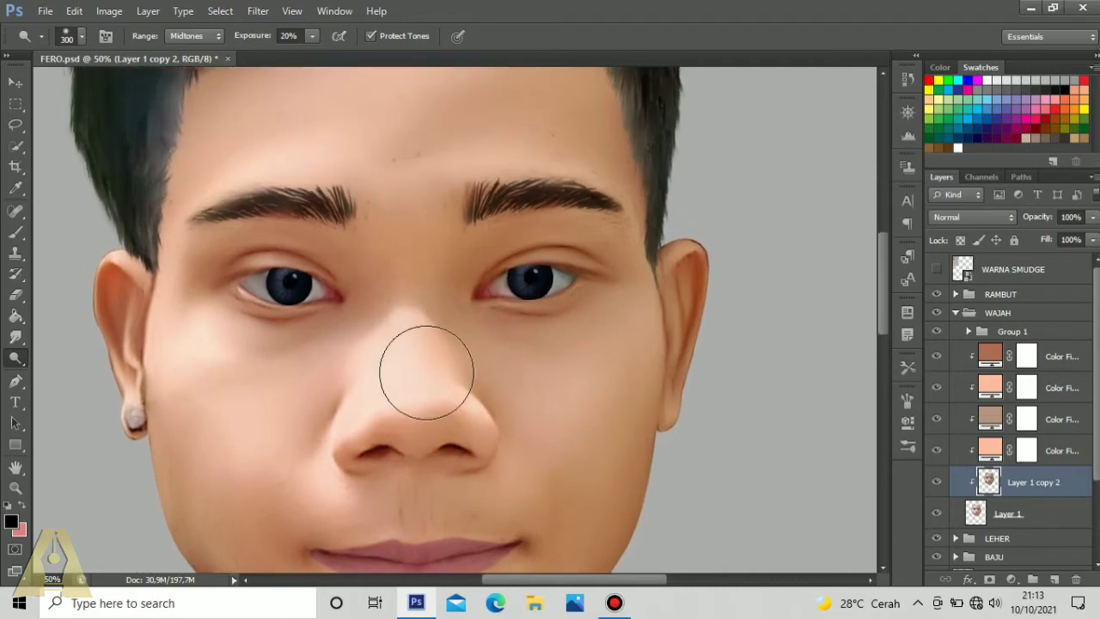
{"action": "left_click_drag", "start_coordinate": [417, 282], "coordinate": [415, 370]}
{"action": "mouse_move", "coordinate": [477, 155]}
{"action": "left_mouse_down"}
{"action": "mouse_move", "coordinate": [374, 171]}
{"action": "mouse_move", "coordinate": [362, 206]}
{"action": "mouse_move", "coordinate": [235, 251]}
{"action": "mouse_move", "coordinate": [322, 254]}
{"action": "left_mouse_up"}
{"action": "mouse_move", "coordinate": [324, 269]}
{"action": "left_mouse_down"}
{"action": "mouse_move", "coordinate": [316, 234]}
{"action": "mouse_move", "coordinate": [297, 274]}
{"action": "left_mouse_up"}
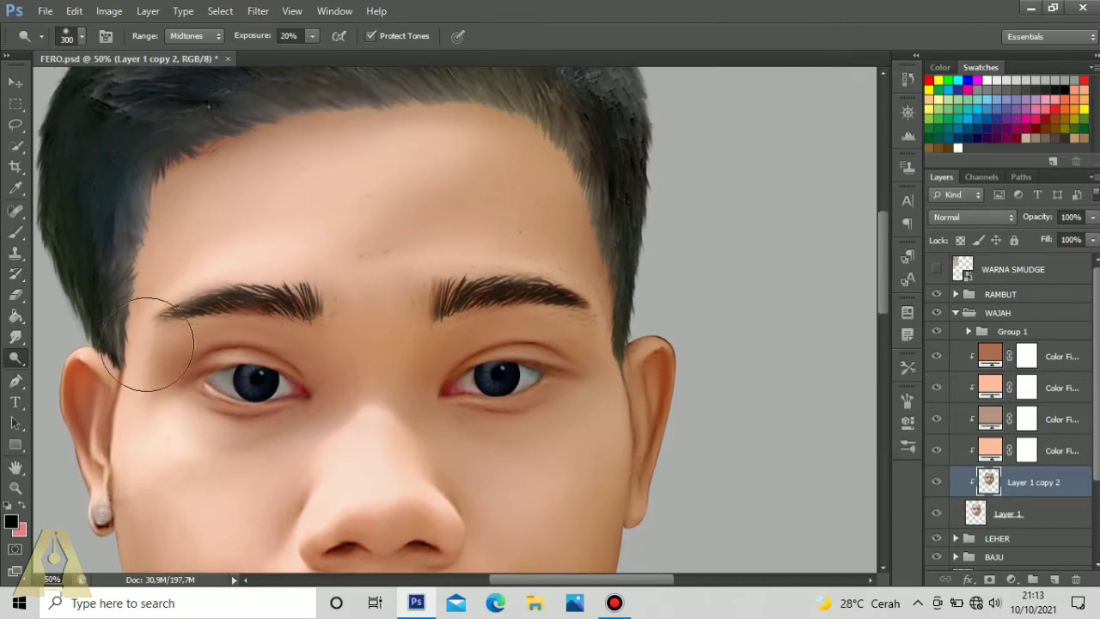
Step: Dodge the chin area below the lower lip to brighten its highlight
{"action": "left_click_drag", "start_coordinate": [229, 537], "coordinate": [209, 355]}
{"action": "left_click_drag", "start_coordinate": [268, 377], "coordinate": [254, 308]}
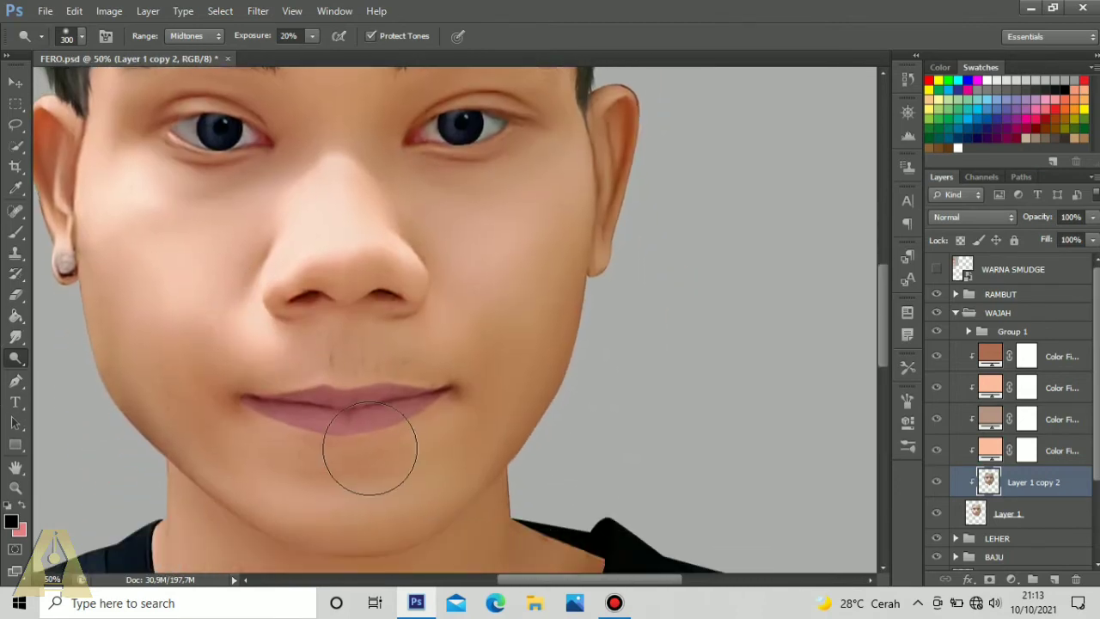
{"action": "left_click_drag", "start_coordinate": [373, 455], "coordinate": [361, 387]}
{"action": "mouse_move", "coordinate": [449, 393]}
{"action": "left_mouse_down"}
{"action": "mouse_move", "coordinate": [321, 429]}
{"action": "mouse_move", "coordinate": [209, 418]}
{"action": "left_mouse_up"}
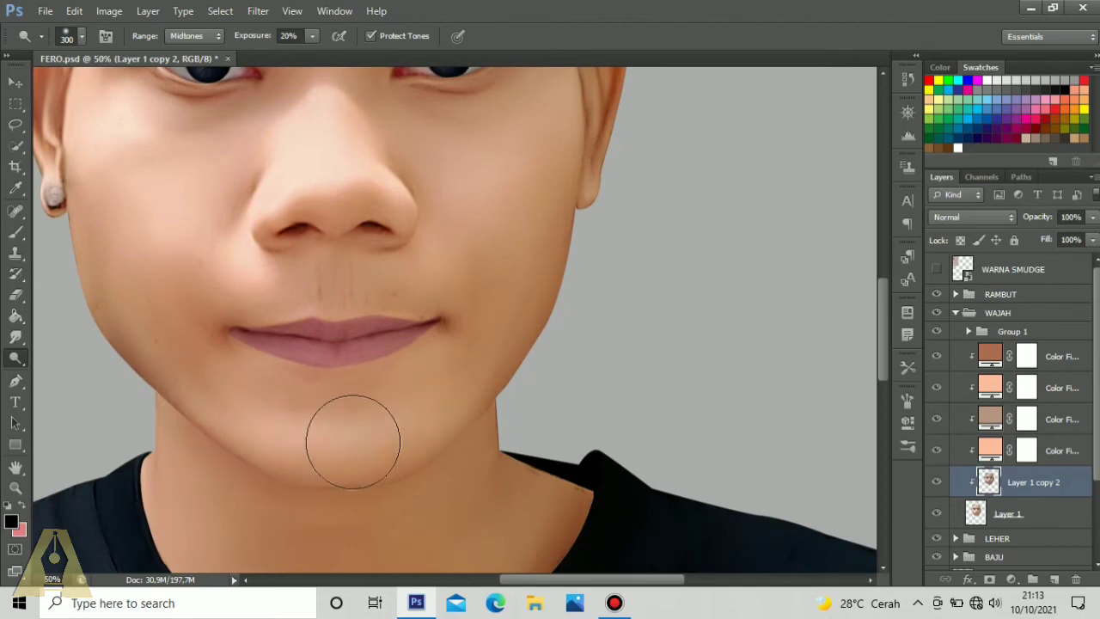
Step: Reduce the Dodge brush size to 60 and lighten the skin between the nose and upper lip
{"action": "key", "text": "bracketleft"}
{"action": "key", "text": "bracketleft"}
{"action": "key", "text": "bracketleft"}
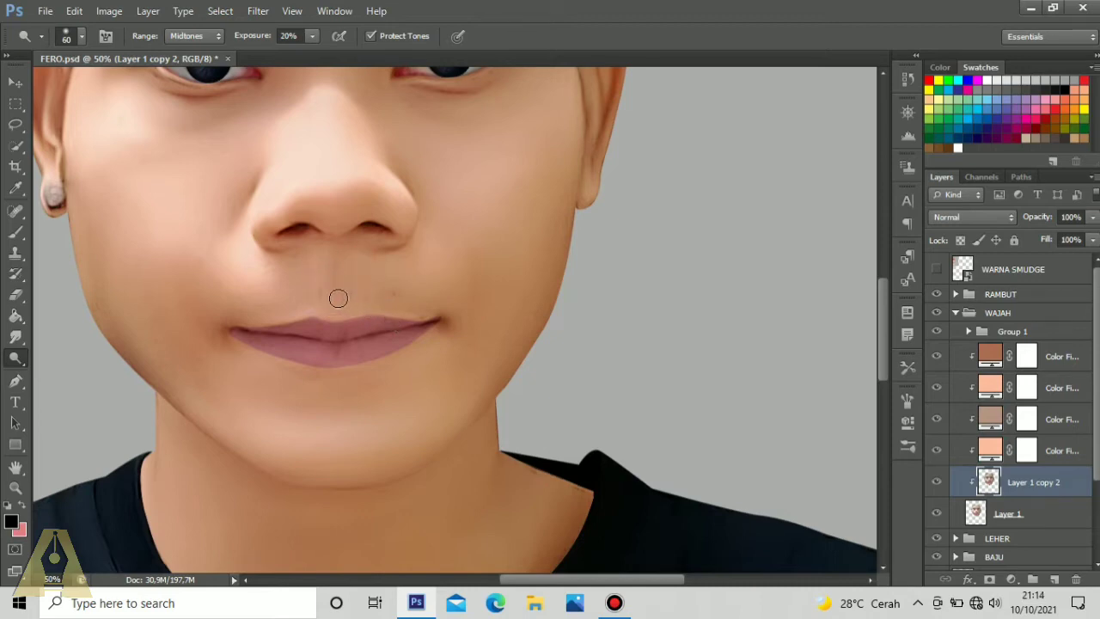
{"action": "left_click_drag", "start_coordinate": [339, 298], "coordinate": [348, 302]}
{"action": "scroll", "coordinate": [429, 258], "scroll_direction": "up", "scroll_amount": 5}
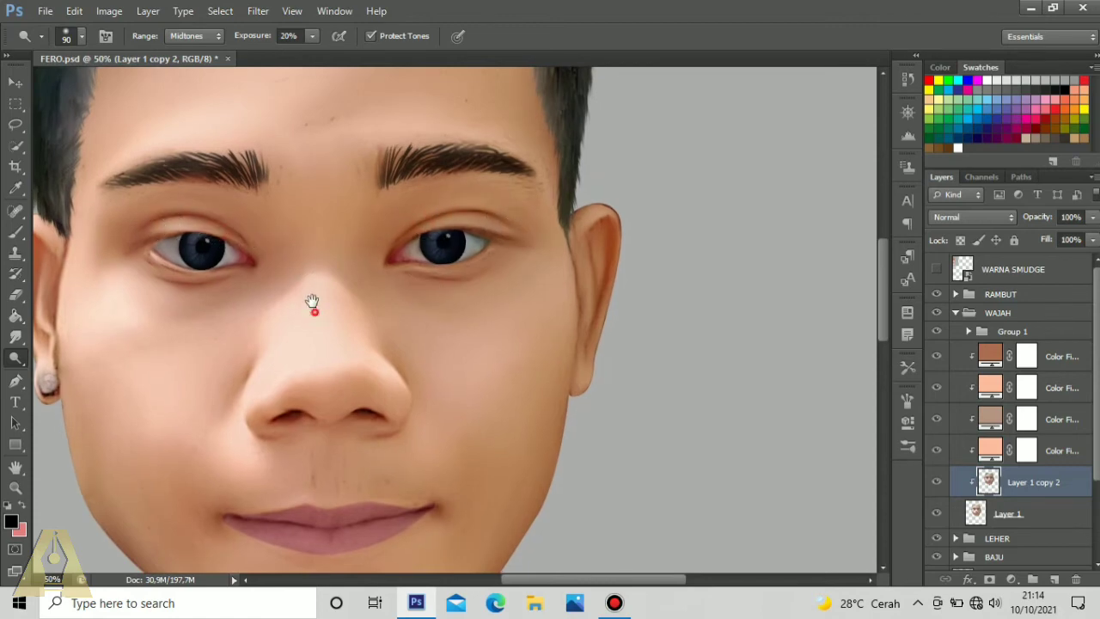
{"action": "scroll", "coordinate": [318, 279], "scroll_direction": "down", "scroll_amount": 1}
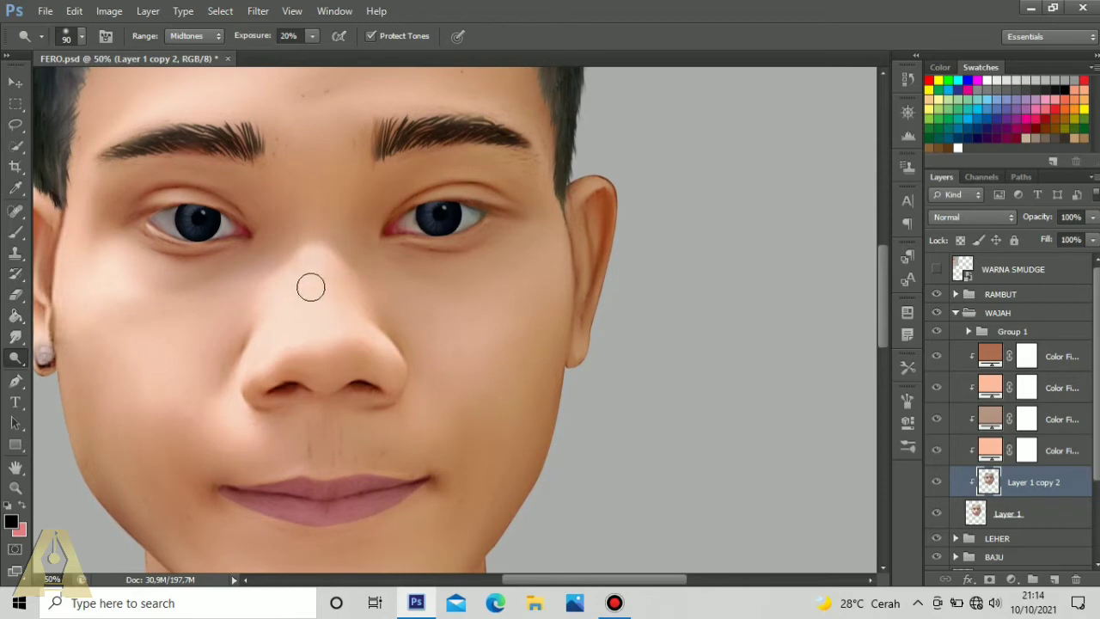
Step: Darken the skin under both eyes with the Burn tool, undoing the 100% exposure stroke and setting the exposure to 20%
{"action": "left_click_drag", "start_coordinate": [15, 364], "coordinate": [70, 372]}
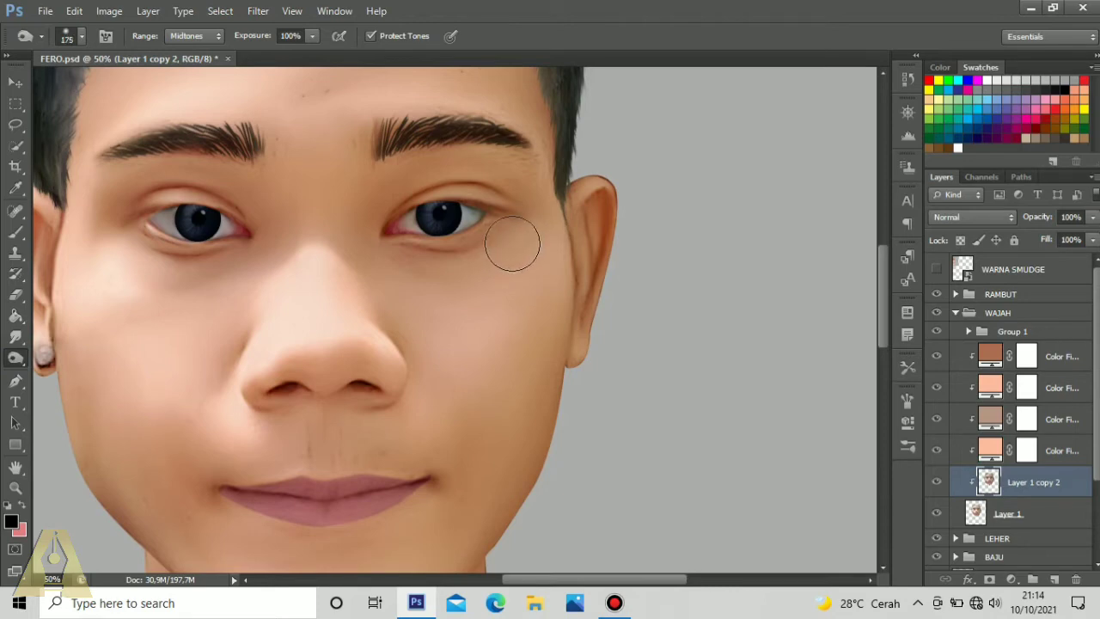
{"action": "left_click_drag", "start_coordinate": [513, 243], "coordinate": [409, 268]}
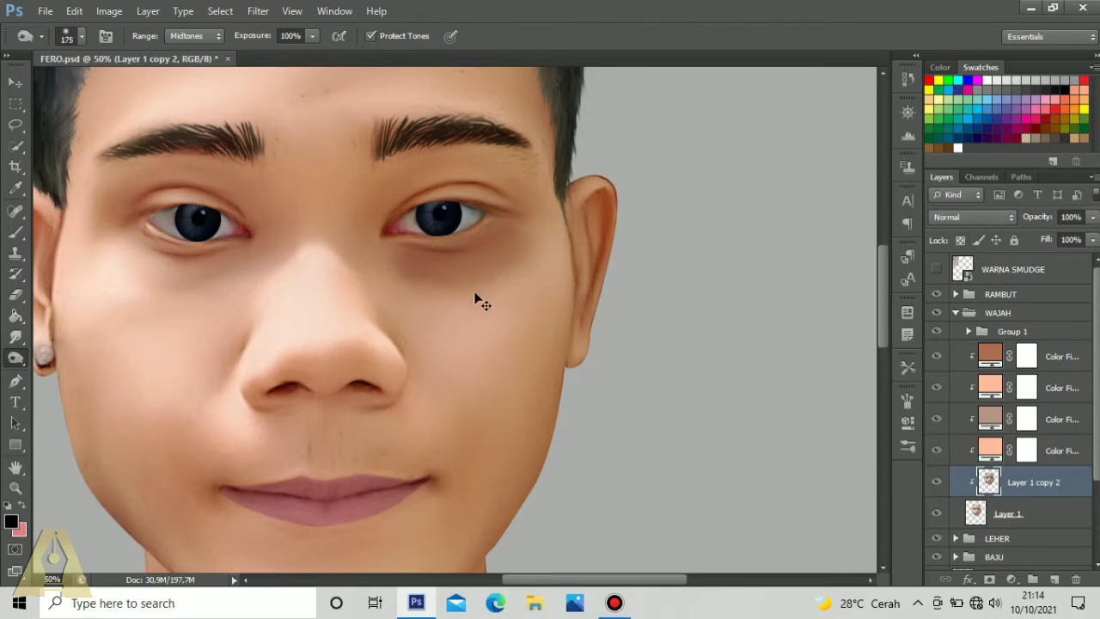
{"action": "key", "text": "ctrl+z"}
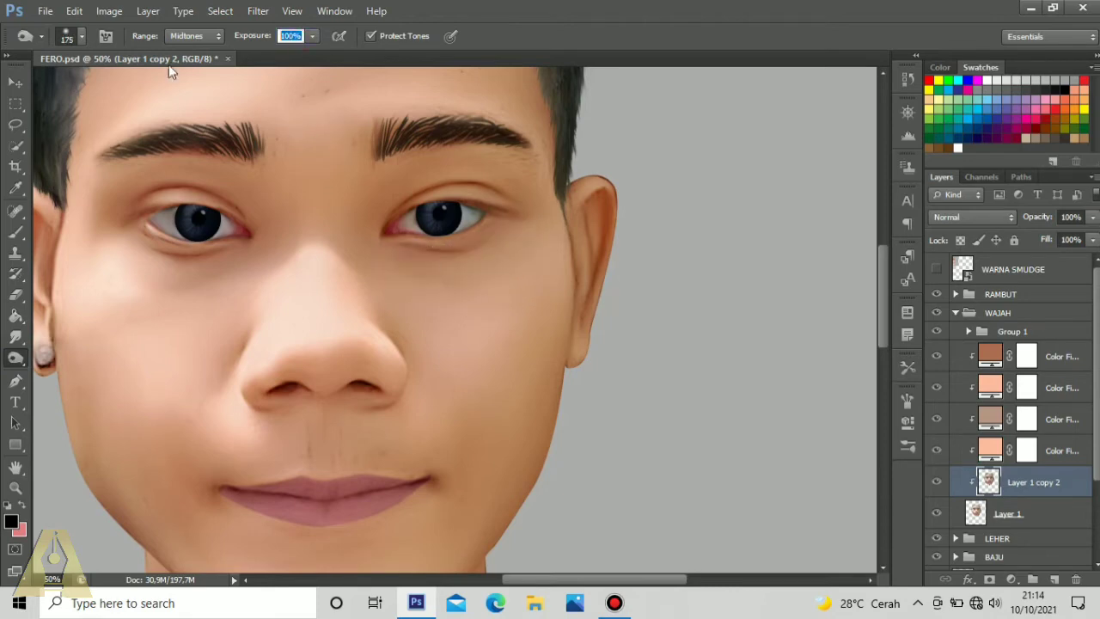
{"action": "type", "text": "20"}
{"action": "key", "text": "Return"}
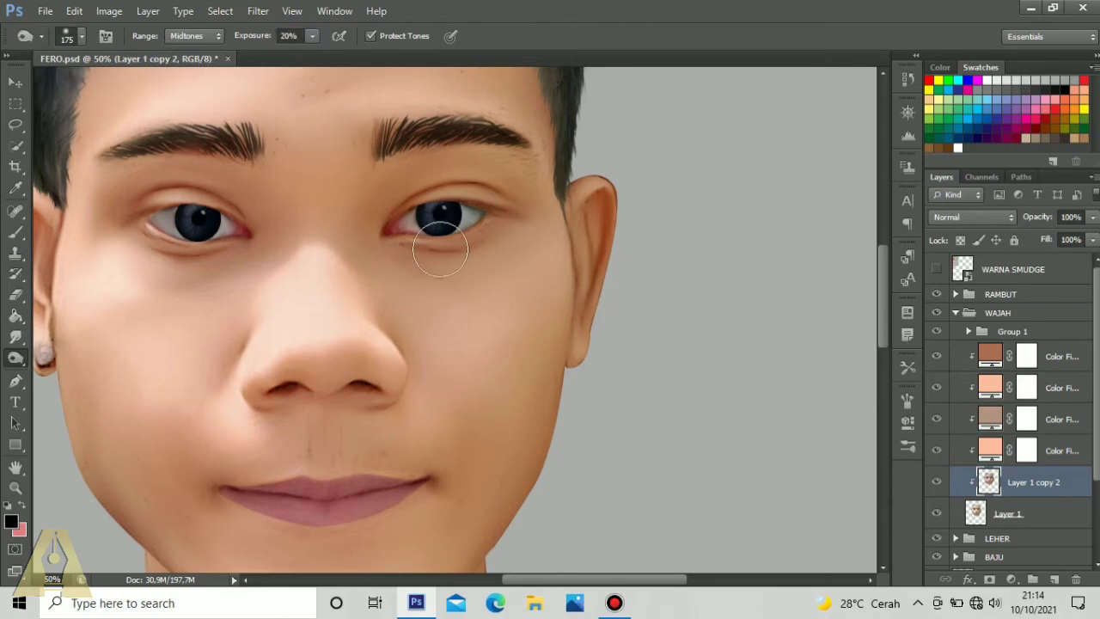
{"action": "left_click_drag", "start_coordinate": [284, 307], "coordinate": [356, 307]}
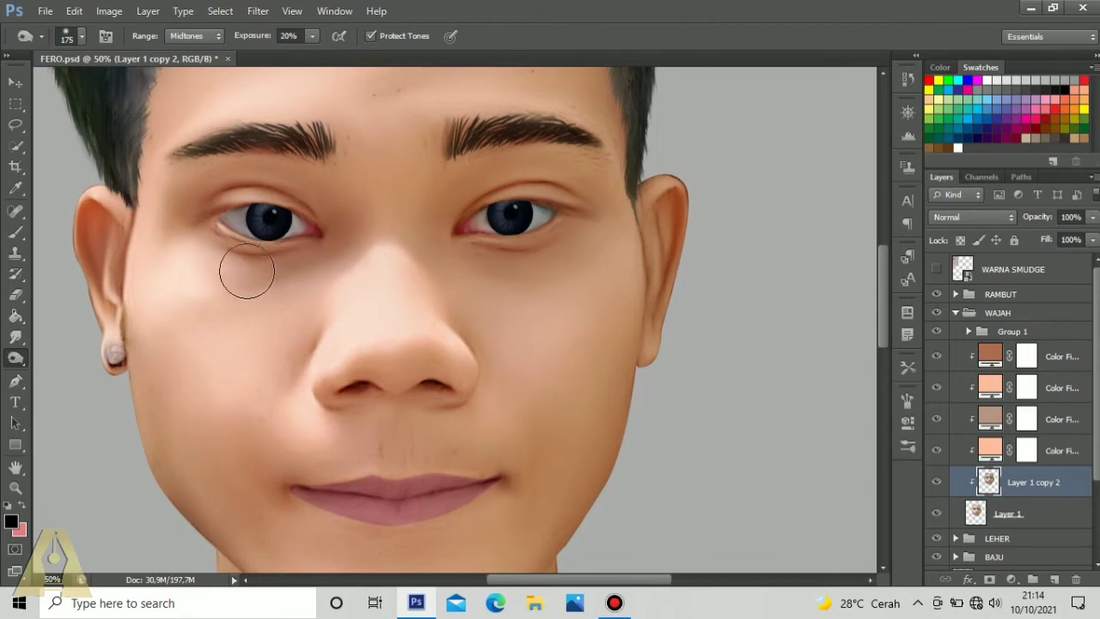
{"action": "left_click_drag", "start_coordinate": [291, 259], "coordinate": [269, 288]}
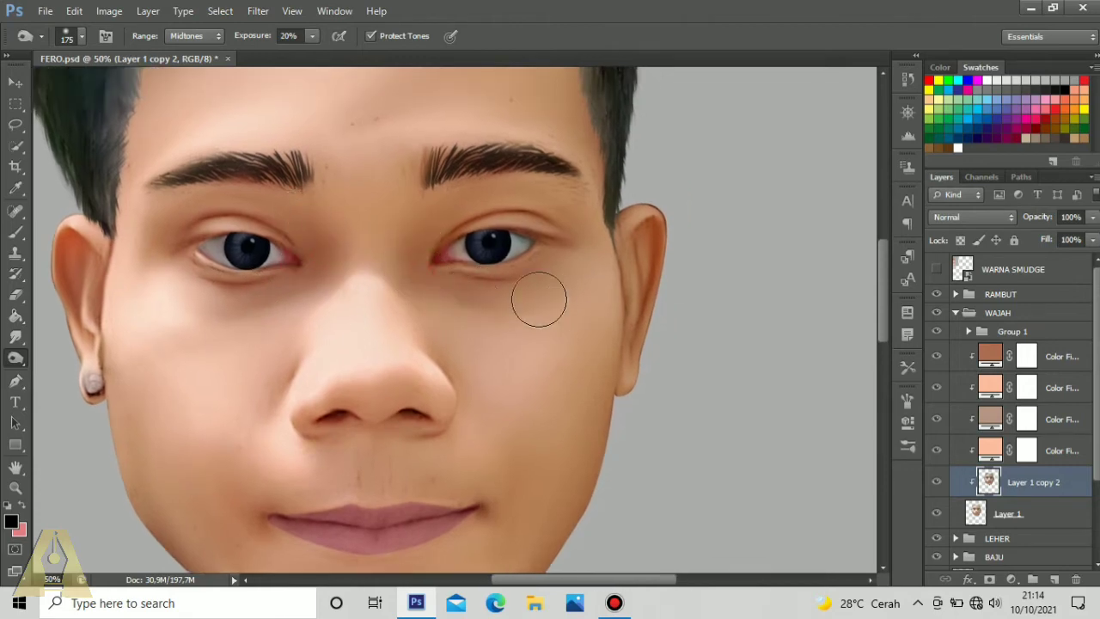
Step: Burn the skin around the corners of the mouth to deepen the shadows
{"action": "left_click_drag", "start_coordinate": [406, 315], "coordinate": [421, 378]}
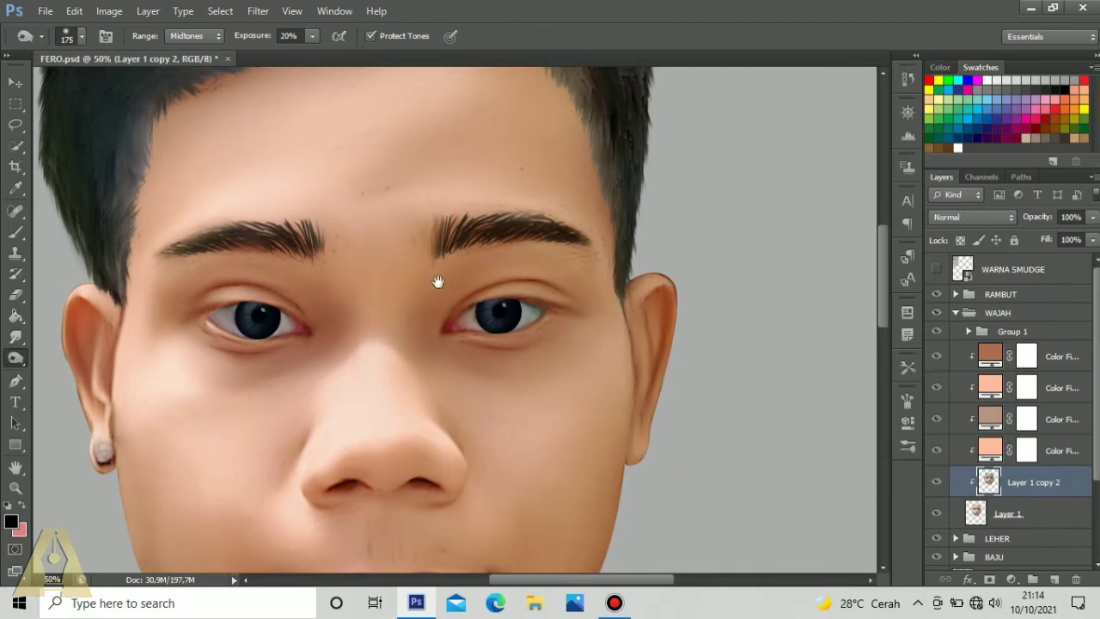
{"action": "left_click_drag", "start_coordinate": [394, 182], "coordinate": [409, 236]}
{"action": "scroll", "coordinate": [412, 245], "scroll_direction": "down", "scroll_amount": 5}
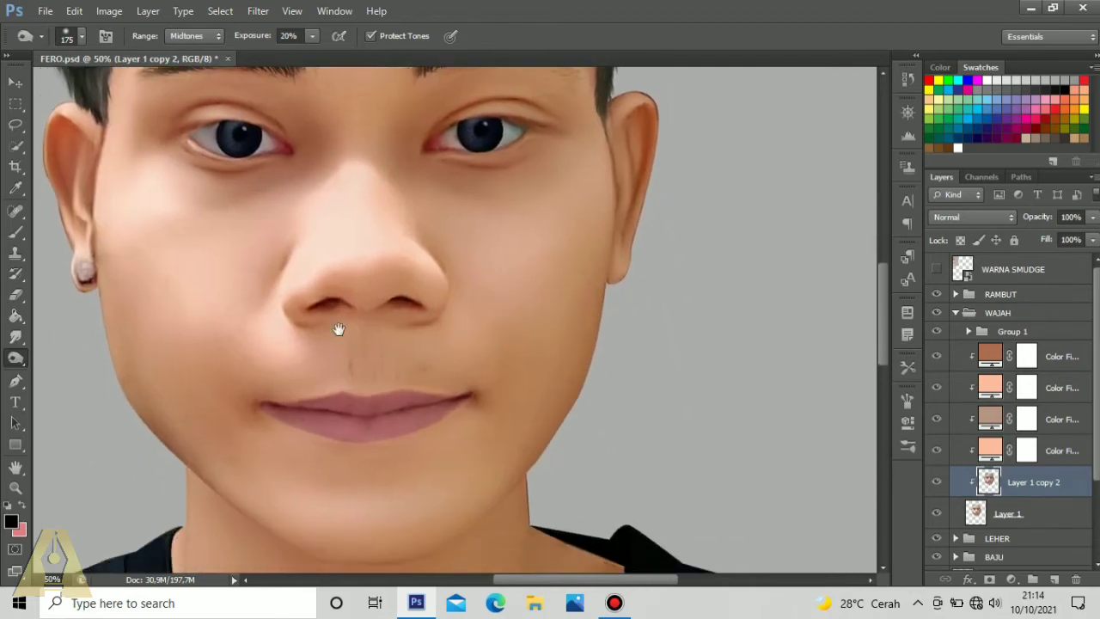
{"action": "scroll", "coordinate": [361, 301], "scroll_direction": "down", "scroll_amount": 2}
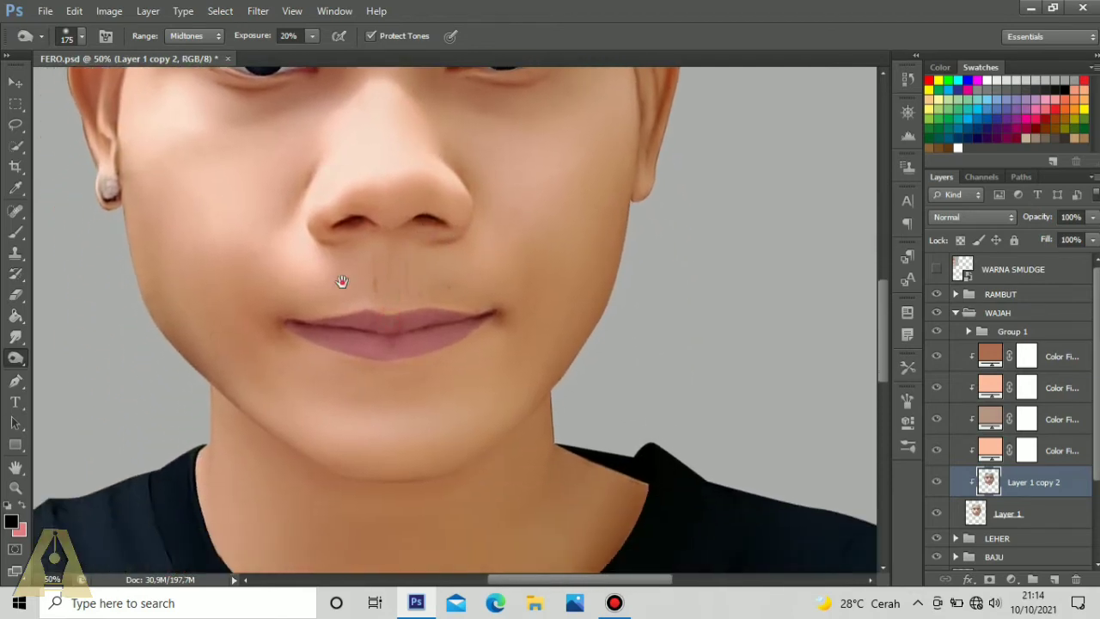
{"action": "scroll", "coordinate": [340, 288], "scroll_direction": "left", "scroll_amount": 2}
{"action": "left_click_drag", "start_coordinate": [330, 287], "coordinate": [332, 324]}
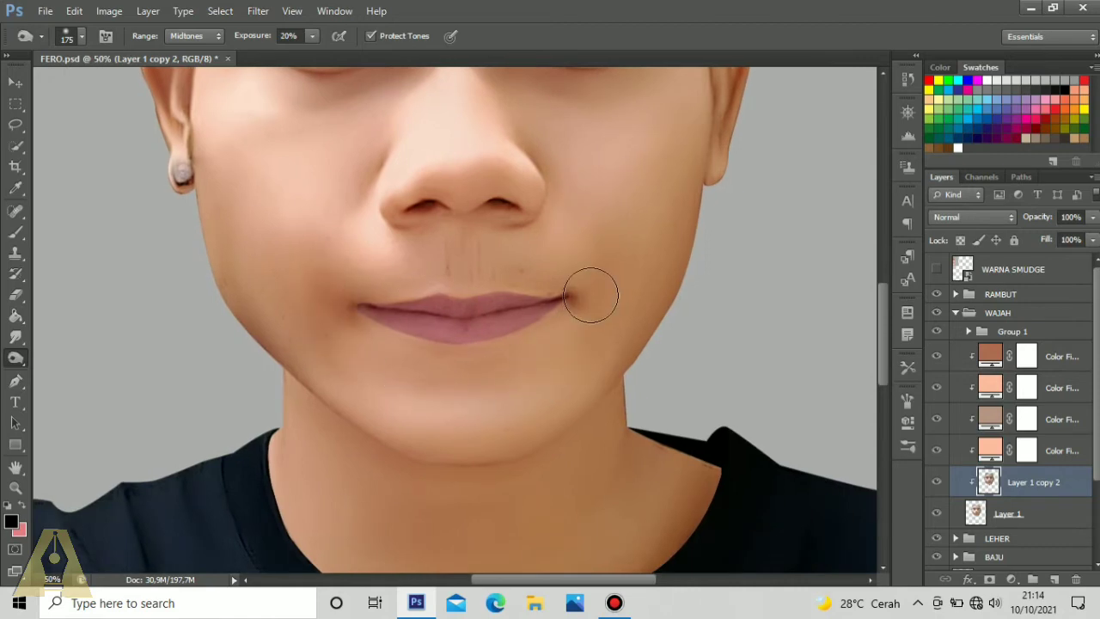
Step: Deepen the shadows beside the mouth corner and along the cheek and jaw edges with the Burn tool
{"action": "left_click_drag", "start_coordinate": [591, 295], "coordinate": [571, 342]}
{"action": "scroll", "coordinate": [589, 275], "scroll_direction": "right", "scroll_amount": 2}
{"action": "scroll", "coordinate": [589, 258], "scroll_direction": "down", "scroll_amount": 1}
{"action": "left_click_drag", "start_coordinate": [620, 206], "coordinate": [609, 258]}
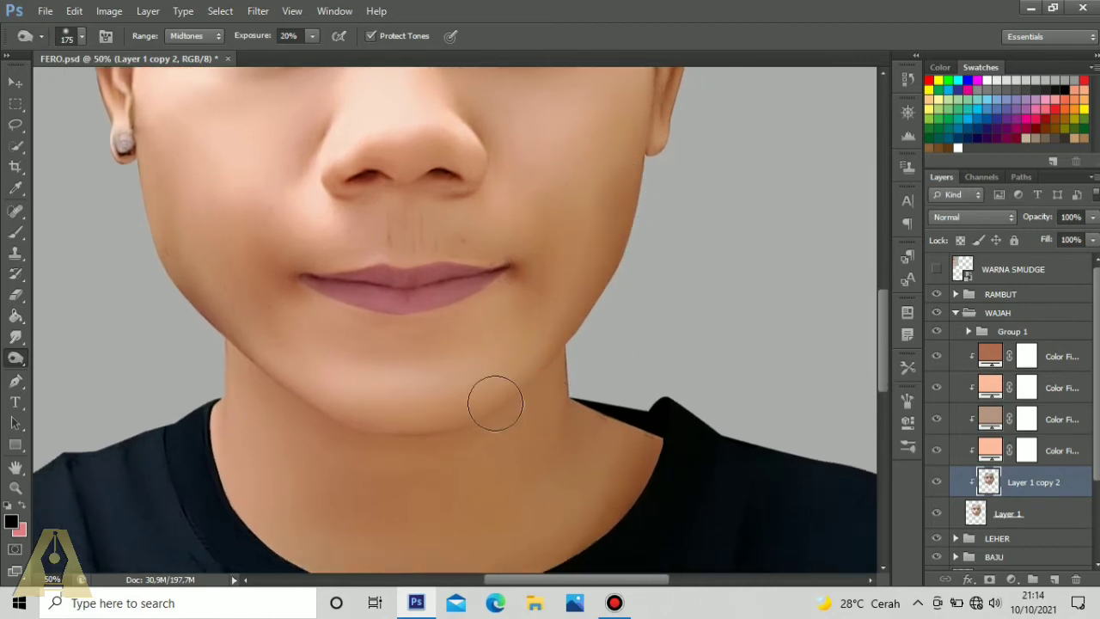
{"action": "left_click_drag", "start_coordinate": [181, 284], "coordinate": [308, 416]}
{"action": "mouse_move", "coordinate": [300, 294]}
{"action": "left_mouse_down"}
{"action": "mouse_move", "coordinate": [373, 484]}
{"action": "mouse_move", "coordinate": [306, 382]}
{"action": "left_mouse_up"}
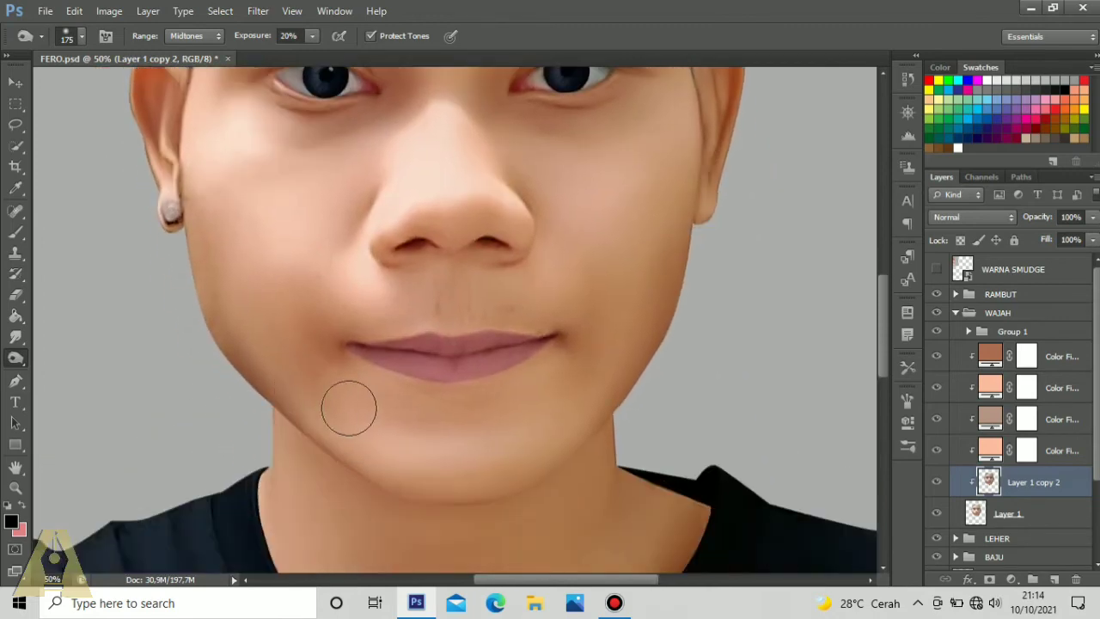
Step: Smooth the forehead shading with the Smudge tool at brush size 250
{"action": "left_click_drag", "start_coordinate": [385, 318], "coordinate": [359, 418]}
{"action": "mouse_move", "coordinate": [431, 312]}
{"action": "left_mouse_down"}
{"action": "mouse_move", "coordinate": [403, 379]}
{"action": "mouse_move", "coordinate": [383, 376]}
{"action": "left_mouse_up"}
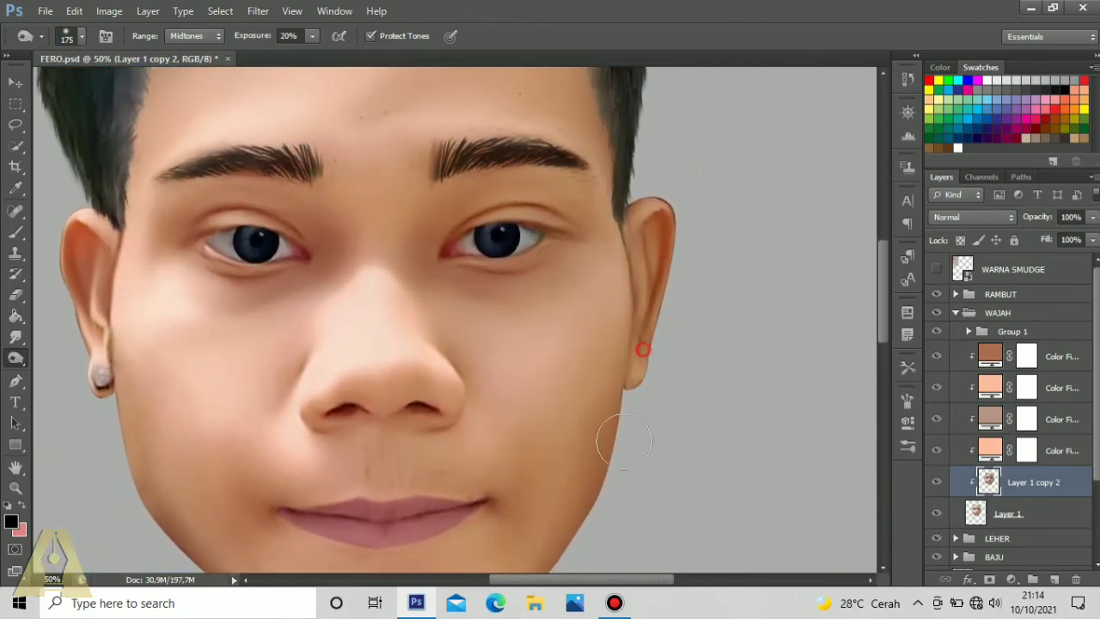
{"action": "left_click_drag", "start_coordinate": [606, 110], "coordinate": [628, 259]}
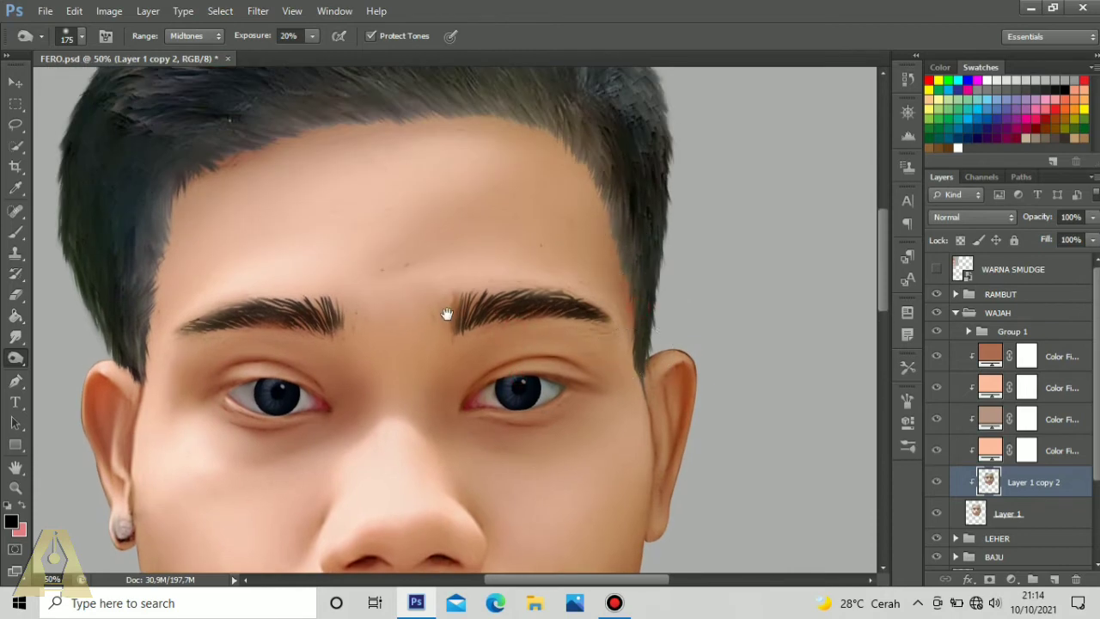
{"action": "left_click_drag", "start_coordinate": [449, 315], "coordinate": [532, 241]}
{"action": "left_click_drag", "start_coordinate": [15, 342], "coordinate": [59, 364]}
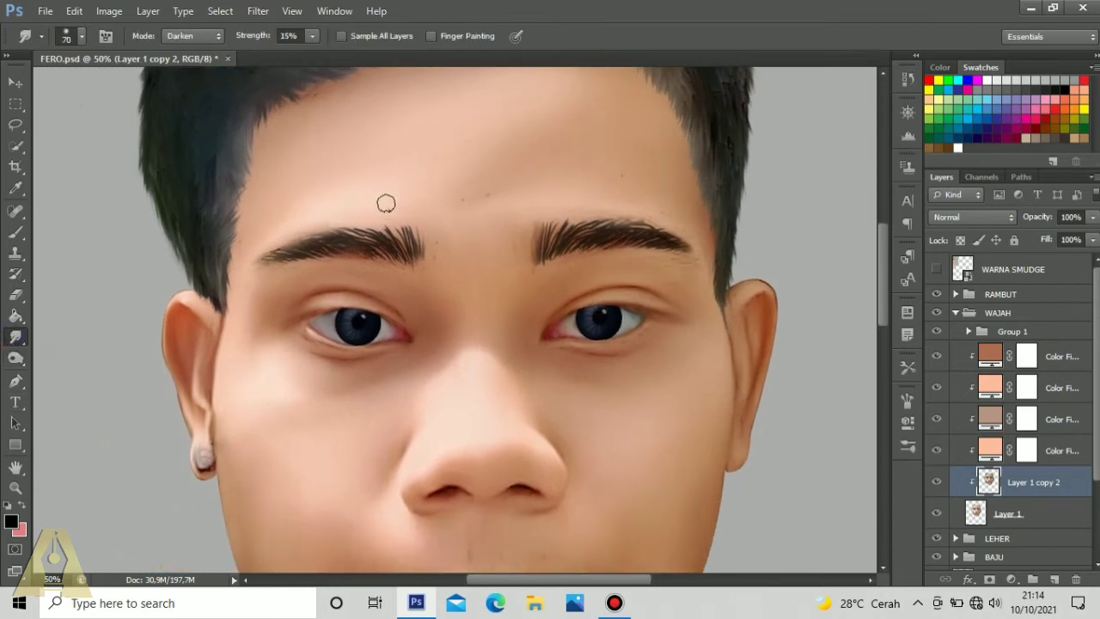
{"action": "key", "text": "bracketright"}
{"action": "key", "text": "bracketright"}
{"action": "key", "text": "bracketright"}
{"action": "key", "text": "bracketright"}
{"action": "key", "text": "bracketright"}
{"action": "key", "text": "bracketright"}
{"action": "left_click_drag", "start_coordinate": [479, 241], "coordinate": [461, 335]}
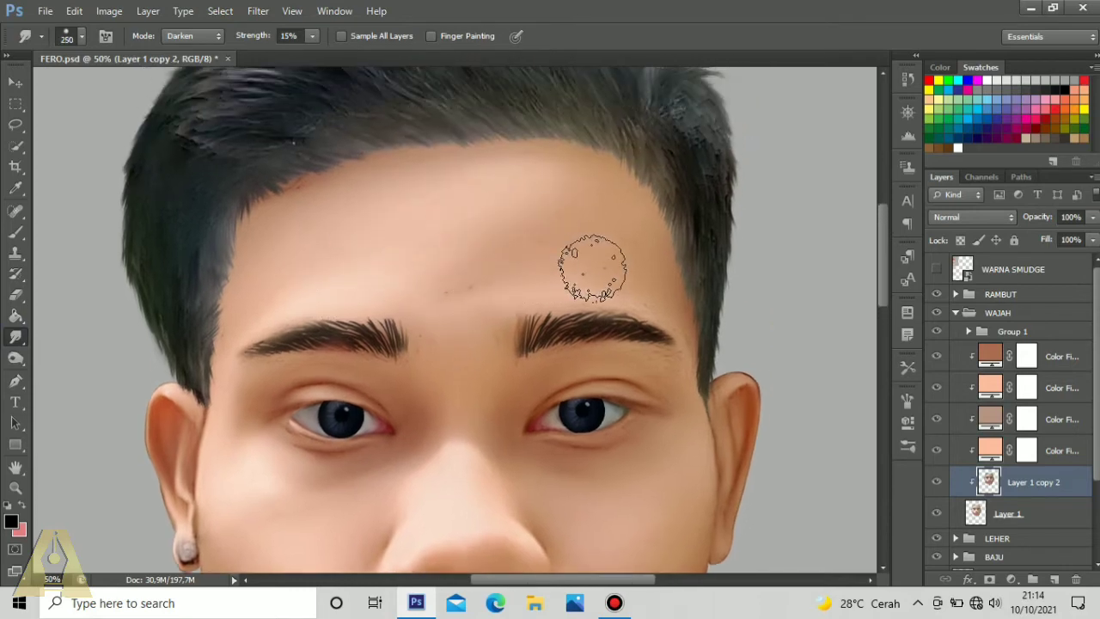
Step: Smudge the skin under the eye and across the upper cheek on the earring side to blend the shading
{"action": "left_click_drag", "start_coordinate": [569, 303], "coordinate": [504, 152]}
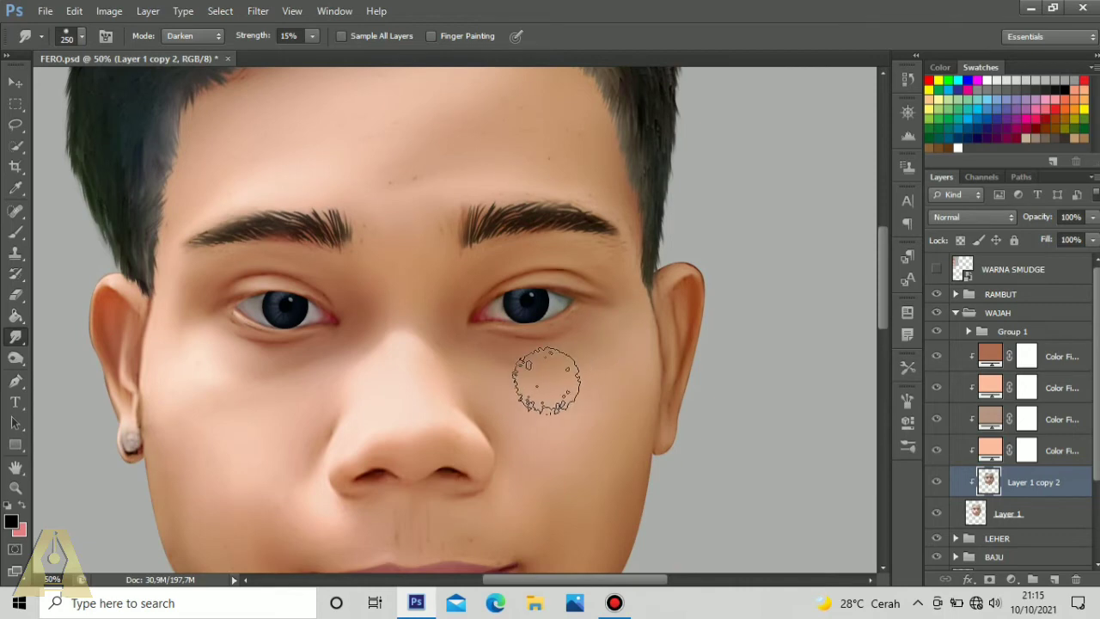
{"action": "left_click", "coordinate": [313, 372]}
{"action": "left_click_drag", "start_coordinate": [314, 376], "coordinate": [283, 393]}
{"action": "left_click_drag", "start_coordinate": [214, 401], "coordinate": [228, 347]}
{"action": "mouse_move", "coordinate": [238, 327]}
{"action": "left_mouse_down"}
{"action": "mouse_move", "coordinate": [216, 351]}
{"action": "mouse_move", "coordinate": [217, 319]}
{"action": "left_mouse_up"}
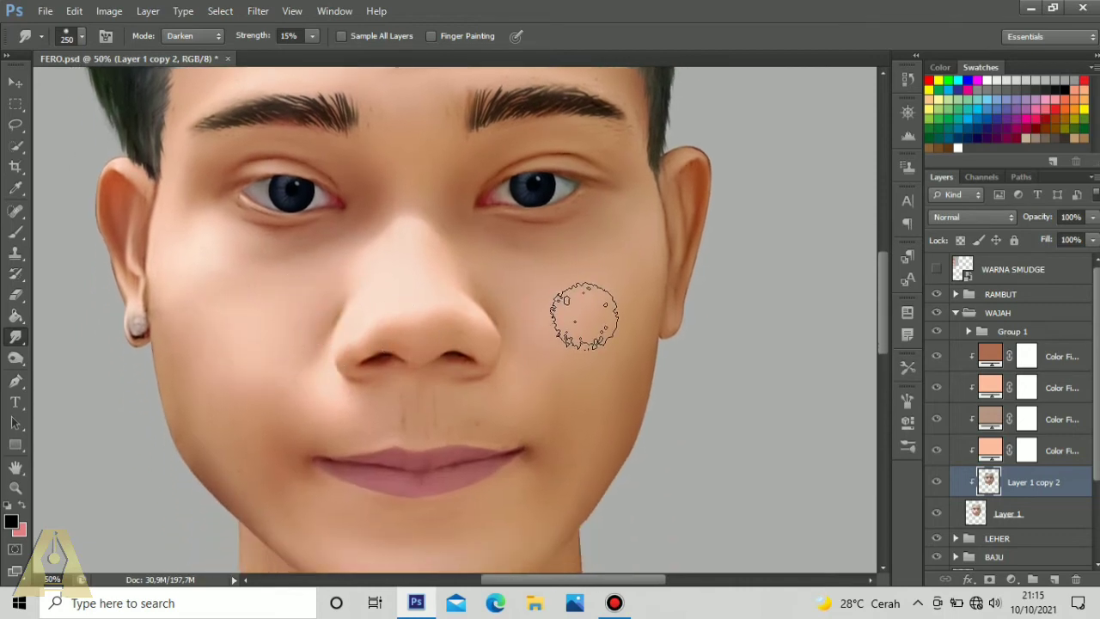
Step: Smudge the cheek opposite the earring down to the jaw and chin to even out the burned tones
{"action": "left_click_drag", "start_coordinate": [621, 320], "coordinate": [573, 375]}
{"action": "mouse_move", "coordinate": [575, 373]}
{"action": "left_mouse_down"}
{"action": "mouse_move", "coordinate": [619, 336]}
{"action": "mouse_move", "coordinate": [567, 462]}
{"action": "left_mouse_up"}
{"action": "left_click_drag", "start_coordinate": [588, 416], "coordinate": [583, 358]}
{"action": "mouse_move", "coordinate": [587, 378]}
{"action": "left_mouse_down"}
{"action": "mouse_move", "coordinate": [552, 453]}
{"action": "mouse_move", "coordinate": [432, 494]}
{"action": "left_mouse_up"}
{"action": "left_click_drag", "start_coordinate": [366, 508], "coordinate": [434, 485]}
{"action": "left_click_drag", "start_coordinate": [250, 329], "coordinate": [301, 442]}
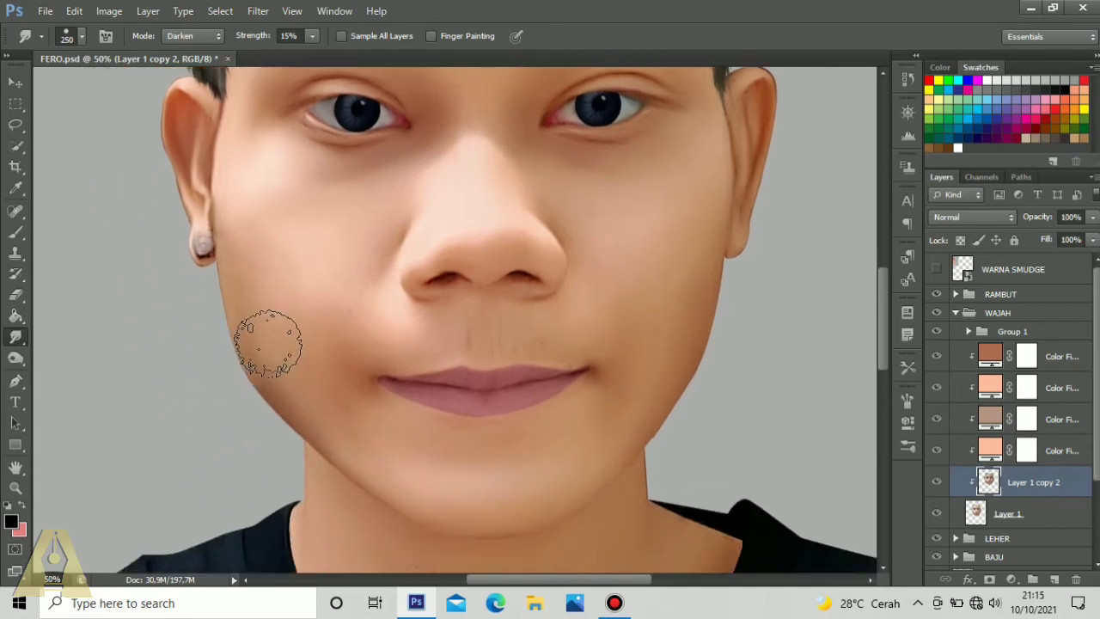
Step: Blend the lower cheek and jawline on the earring side and the chin with the Smudge tool
{"action": "left_click_drag", "start_coordinate": [269, 344], "coordinate": [320, 431]}
{"action": "mouse_move", "coordinate": [253, 249]}
{"action": "left_mouse_down"}
{"action": "mouse_move", "coordinate": [291, 385]}
{"action": "mouse_move", "coordinate": [336, 433]}
{"action": "left_mouse_up"}
{"action": "mouse_move", "coordinate": [255, 324]}
{"action": "left_mouse_down"}
{"action": "mouse_move", "coordinate": [342, 451]}
{"action": "mouse_move", "coordinate": [298, 378]}
{"action": "left_mouse_up"}
{"action": "left_click_drag", "start_coordinate": [319, 412], "coordinate": [378, 443]}
{"action": "left_click_drag", "start_coordinate": [507, 437], "coordinate": [552, 412]}
{"action": "left_click_drag", "start_coordinate": [336, 384], "coordinate": [480, 388]}
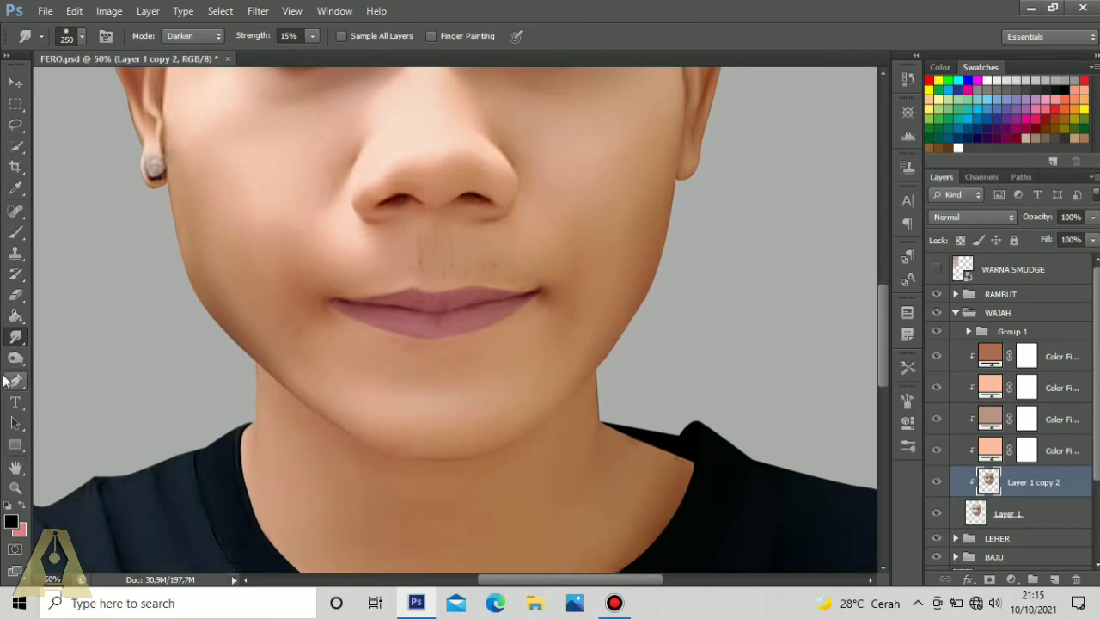
Step: Burn the shadow beneath the lower lip with brush size 125 and soften it with the Smudge tool
{"action": "left_click", "coordinate": [10, 360]}
{"action": "left_click_drag", "start_coordinate": [10, 362], "coordinate": [45, 367]}
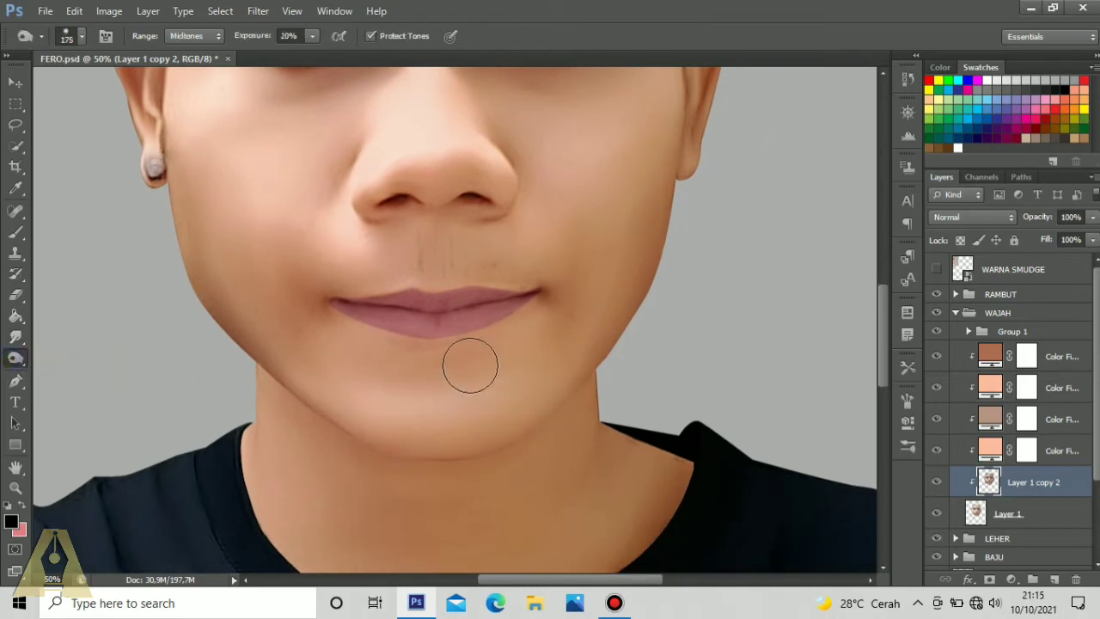
{"action": "mouse_move", "coordinate": [482, 349]}
{"action": "left_mouse_down"}
{"action": "mouse_move", "coordinate": [445, 373]}
{"action": "mouse_move", "coordinate": [512, 369]}
{"action": "mouse_move", "coordinate": [416, 353]}
{"action": "mouse_move", "coordinate": [510, 374]}
{"action": "left_mouse_up"}
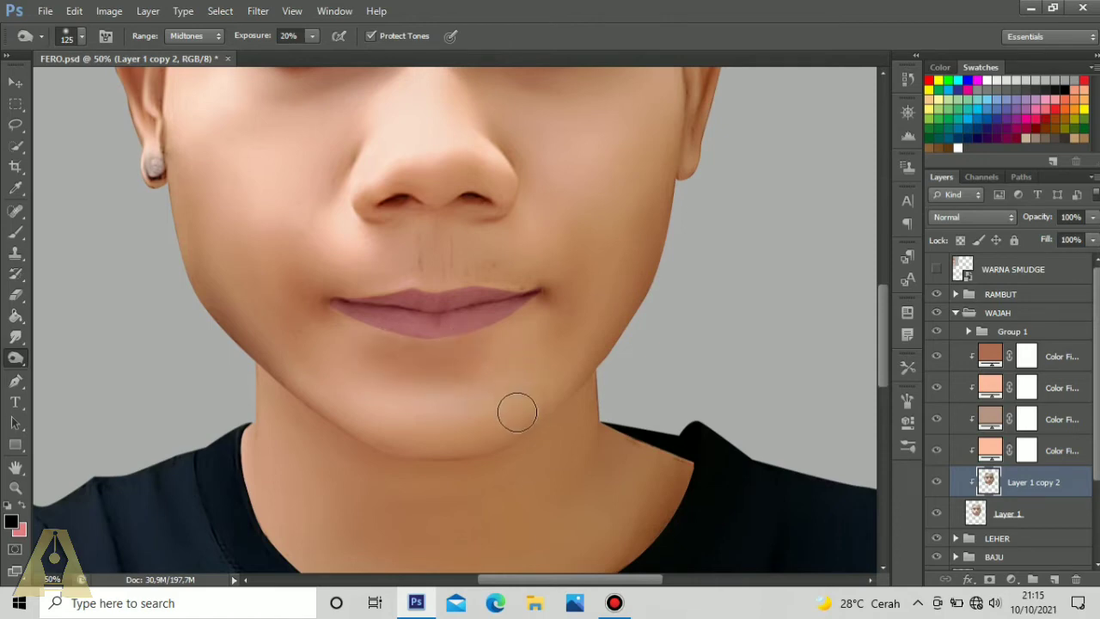
{"action": "left_click", "coordinate": [13, 338]}
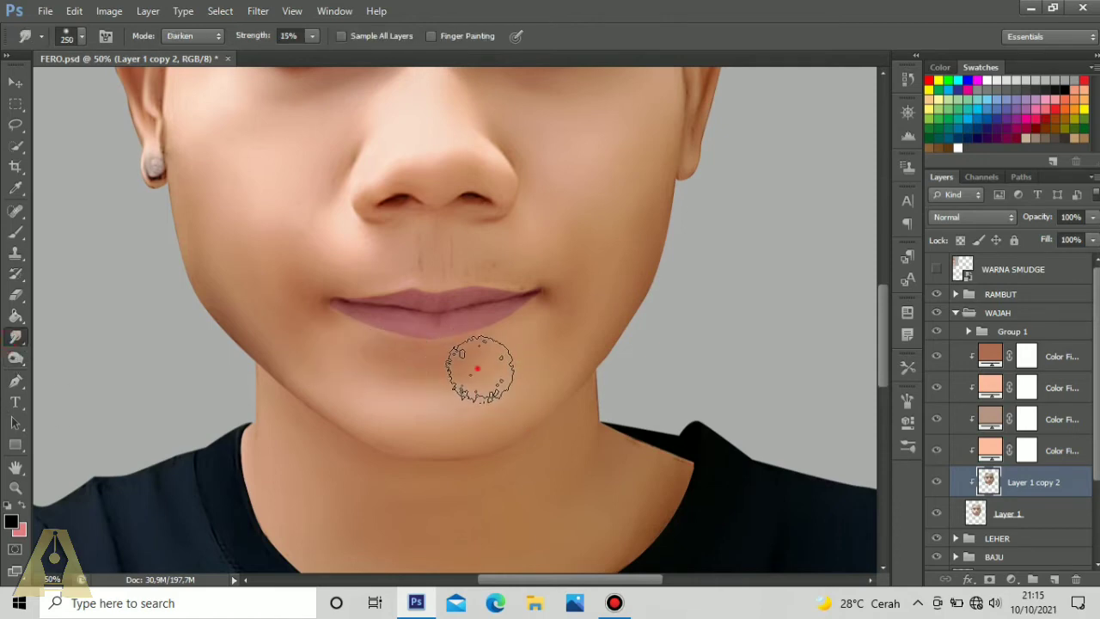
{"action": "left_click_drag", "start_coordinate": [437, 398], "coordinate": [408, 361]}
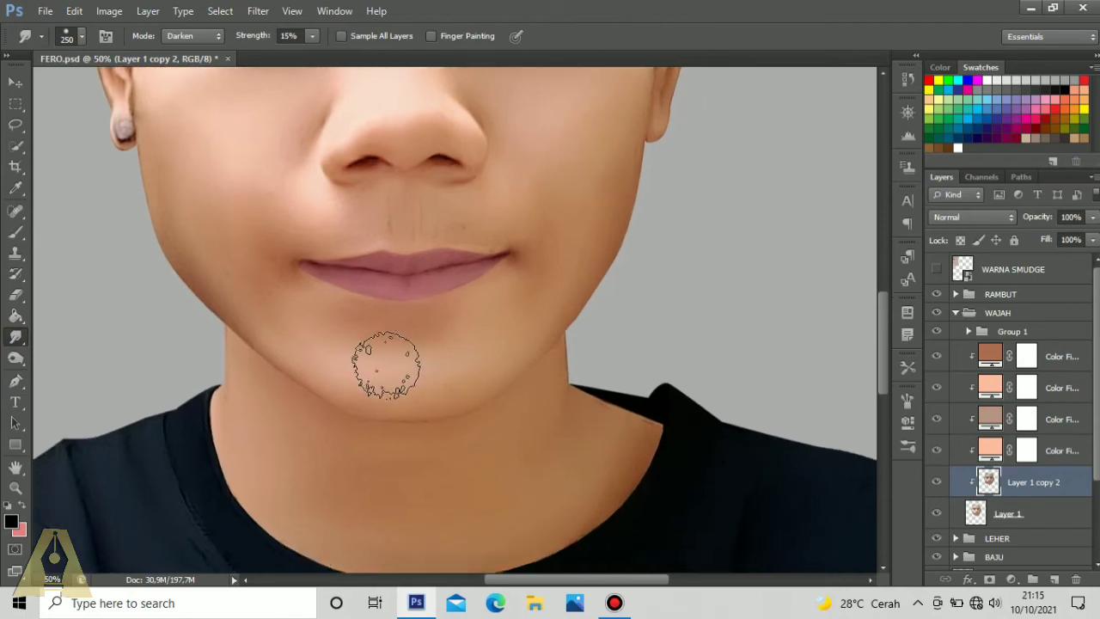
Step: Dodge the skin just below the mouth corner on the earring side and blend it with the Smudge tool
{"action": "right_click", "coordinate": [15, 337]}
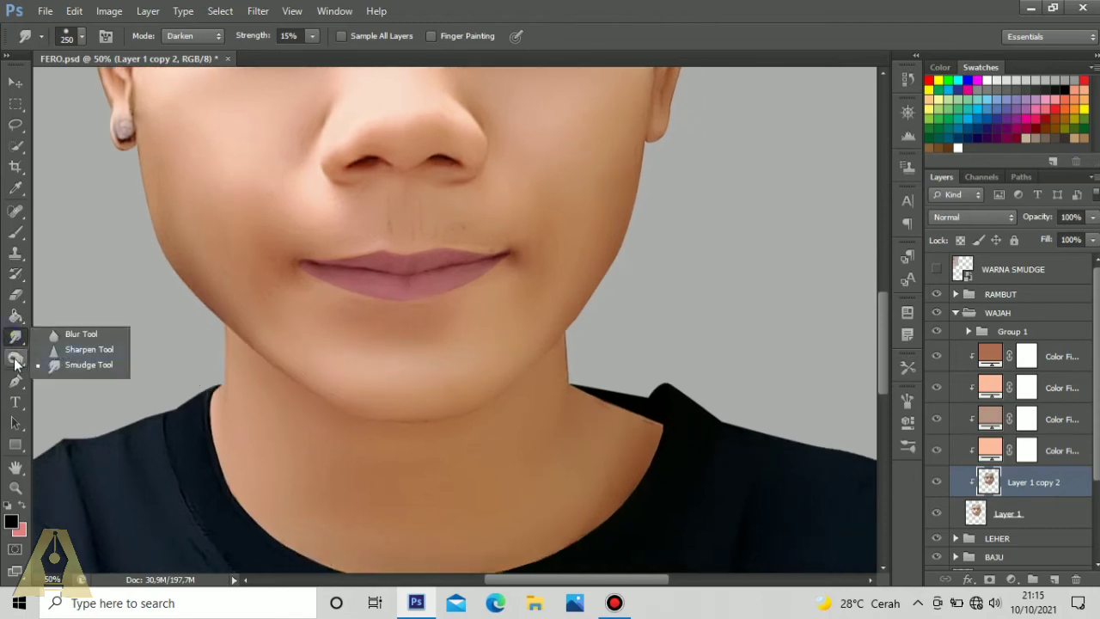
{"action": "right_click", "coordinate": [15, 361]}
{"action": "left_click", "coordinate": [81, 354]}
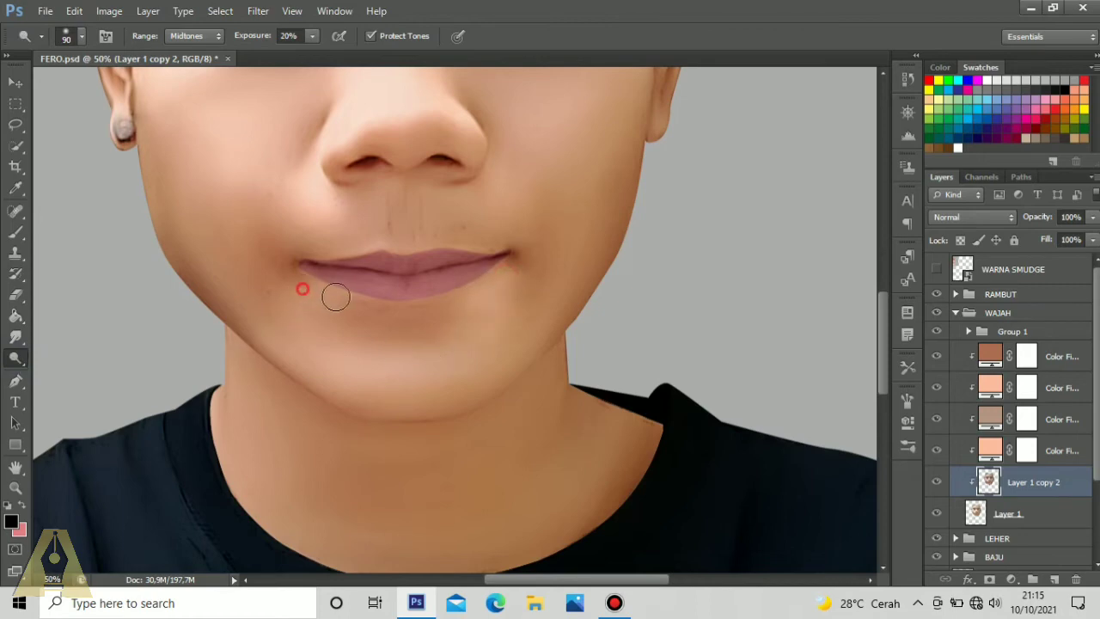
{"action": "left_click", "coordinate": [15, 338]}
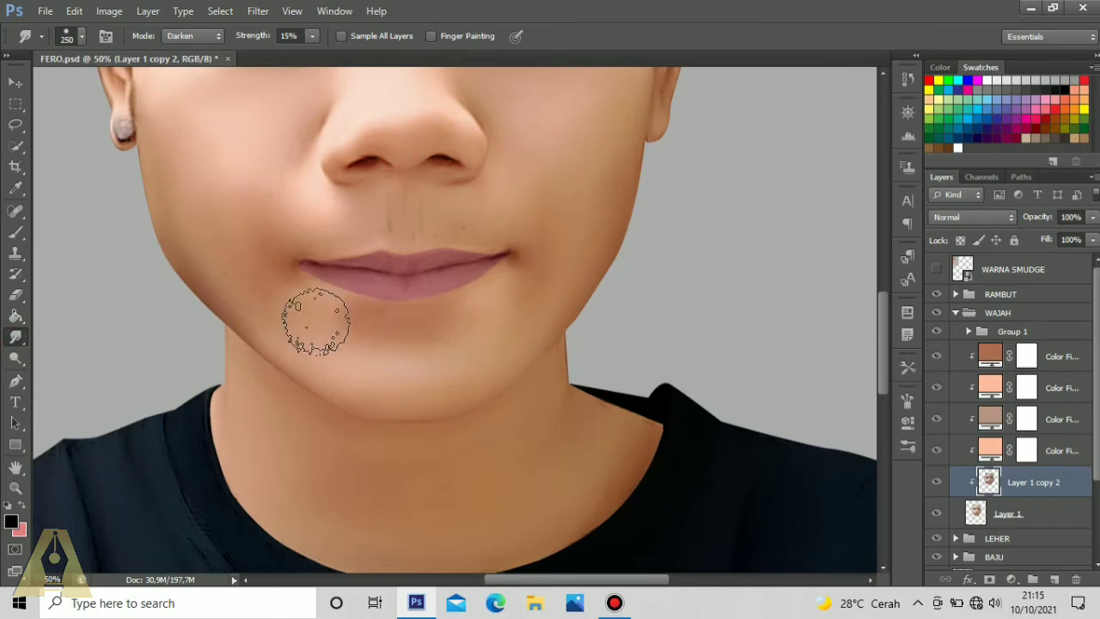
{"action": "left_click_drag", "start_coordinate": [341, 315], "coordinate": [322, 295]}
Step: Select Layer 3 copy in the LEHER group and burn the neck shadow beneath the jaw with brush size 175
{"action": "left_click_drag", "start_coordinate": [363, 400], "coordinate": [356, 327]}
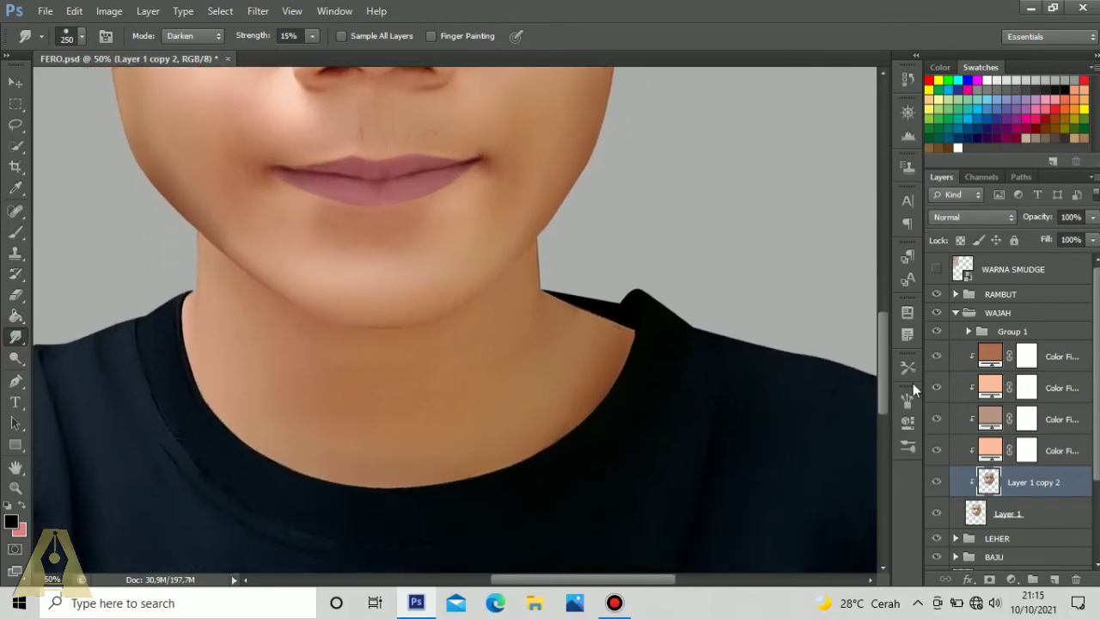
{"action": "left_click", "coordinate": [956, 313]}
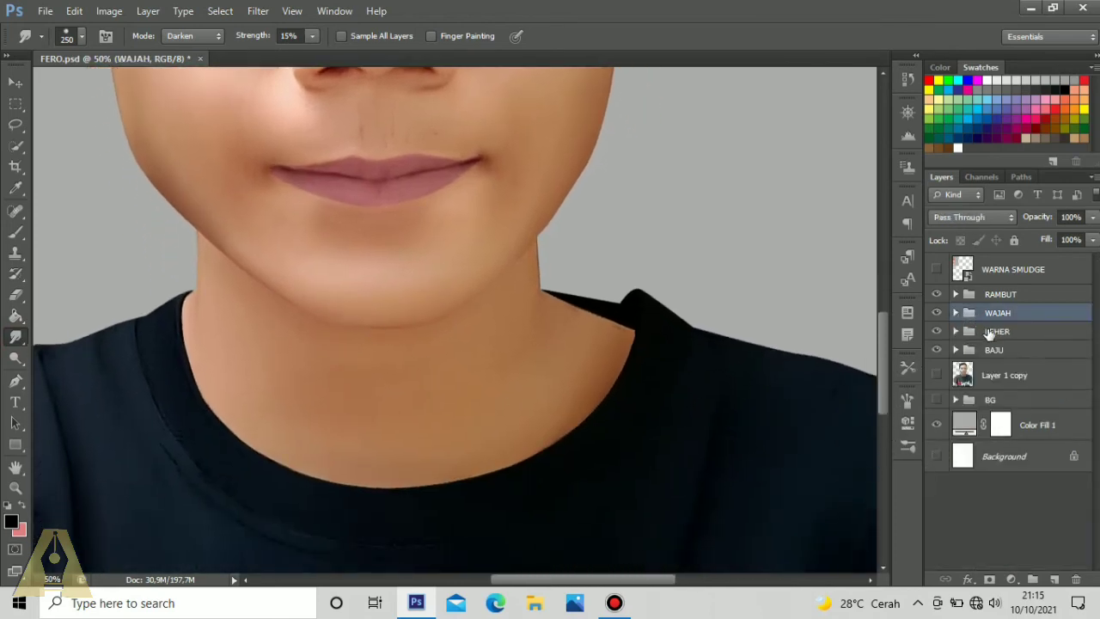
{"action": "left_click", "coordinate": [955, 332]}
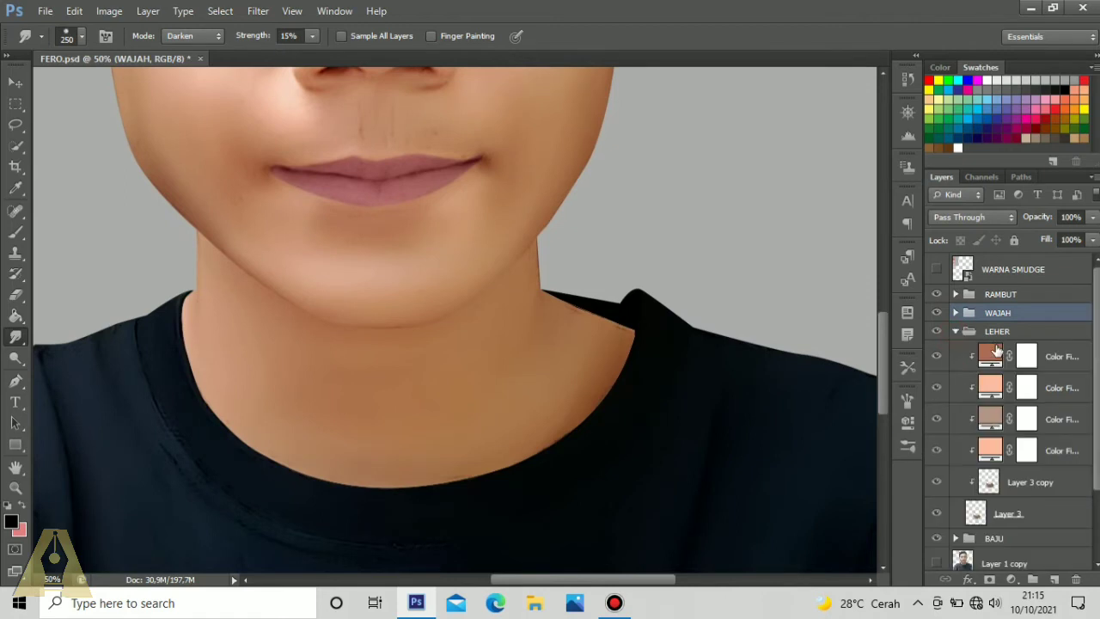
{"action": "left_click", "coordinate": [1027, 485]}
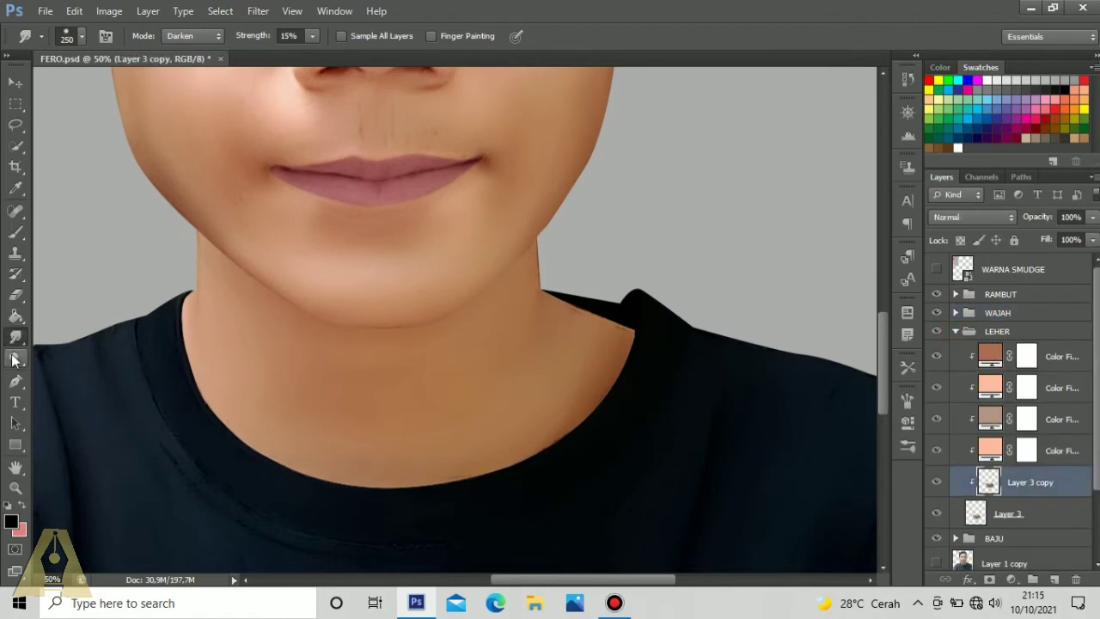
{"action": "left_click_drag", "start_coordinate": [12, 361], "coordinate": [43, 358]}
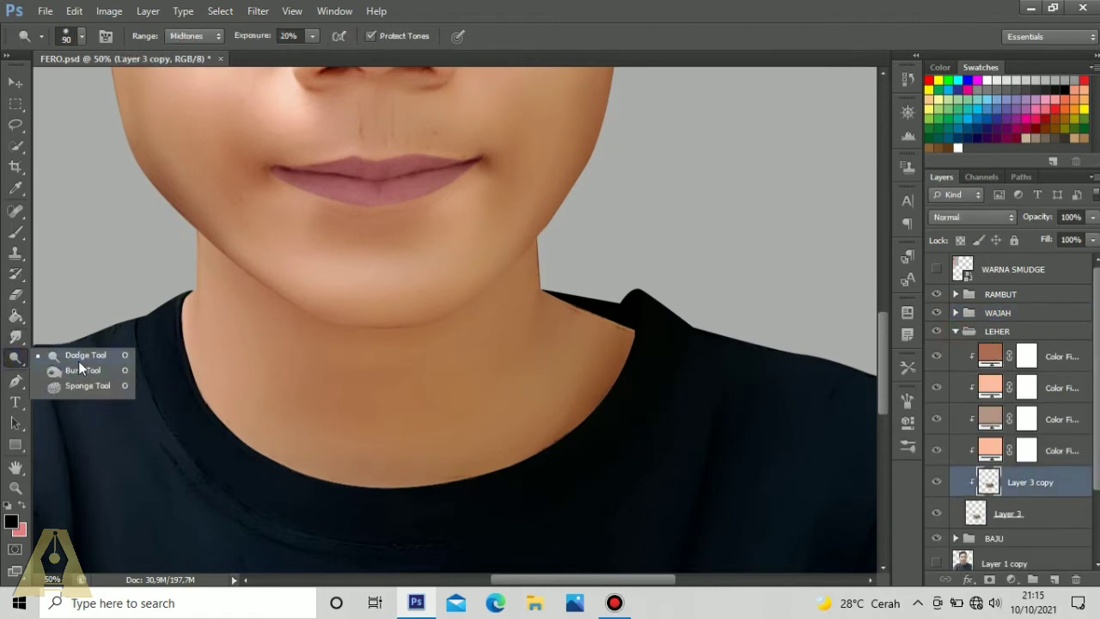
{"action": "left_click", "coordinate": [79, 366]}
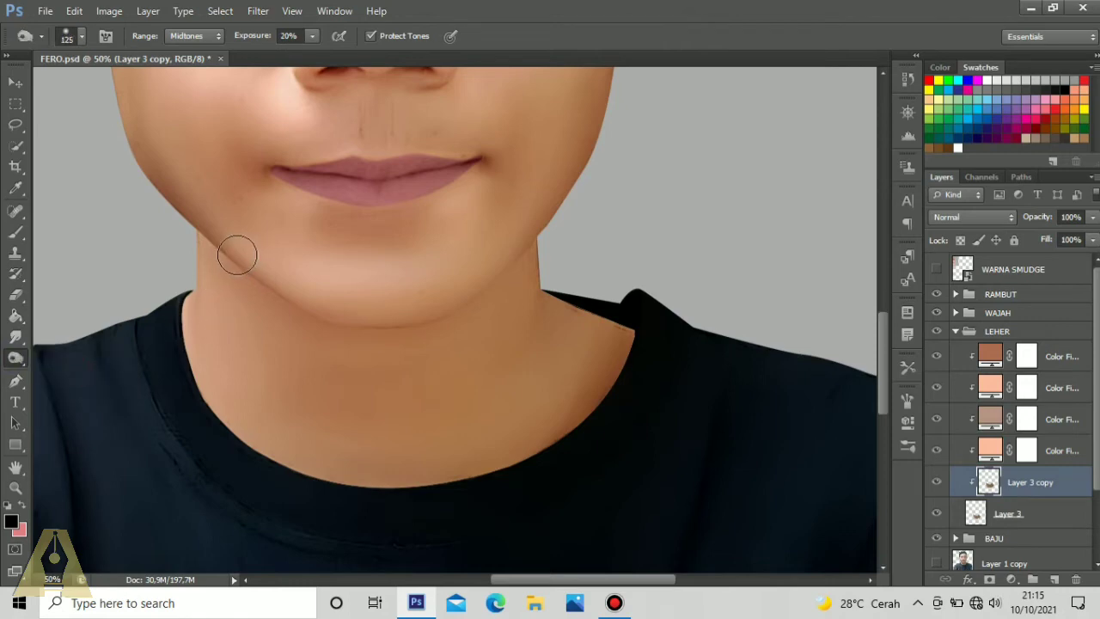
{"action": "mouse_move", "coordinate": [225, 258]}
{"action": "left_mouse_down"}
{"action": "mouse_move", "coordinate": [211, 240]}
{"action": "mouse_move", "coordinate": [231, 270]}
{"action": "mouse_move", "coordinate": [329, 319]}
{"action": "mouse_move", "coordinate": [387, 325]}
{"action": "mouse_move", "coordinate": [472, 307]}
{"action": "mouse_move", "coordinate": [504, 278]}
{"action": "mouse_move", "coordinate": [295, 297]}
{"action": "mouse_move", "coordinate": [248, 281]}
{"action": "left_mouse_up"}
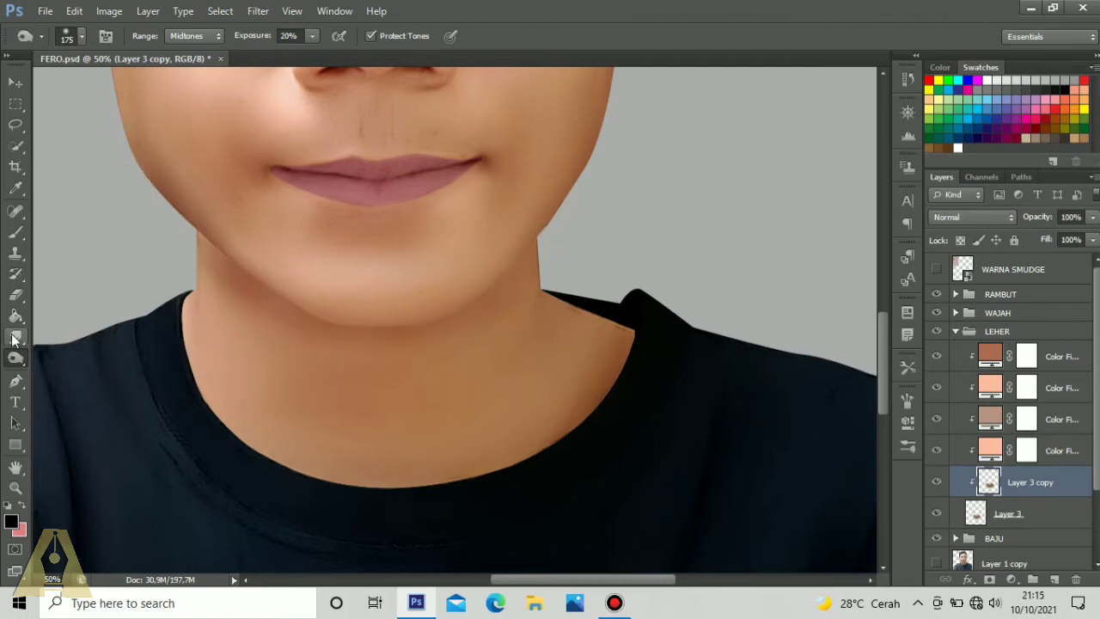
Step: Brighten both sides of the neck with the Dodge tool at brush size 250
{"action": "left_click", "coordinate": [17, 364]}
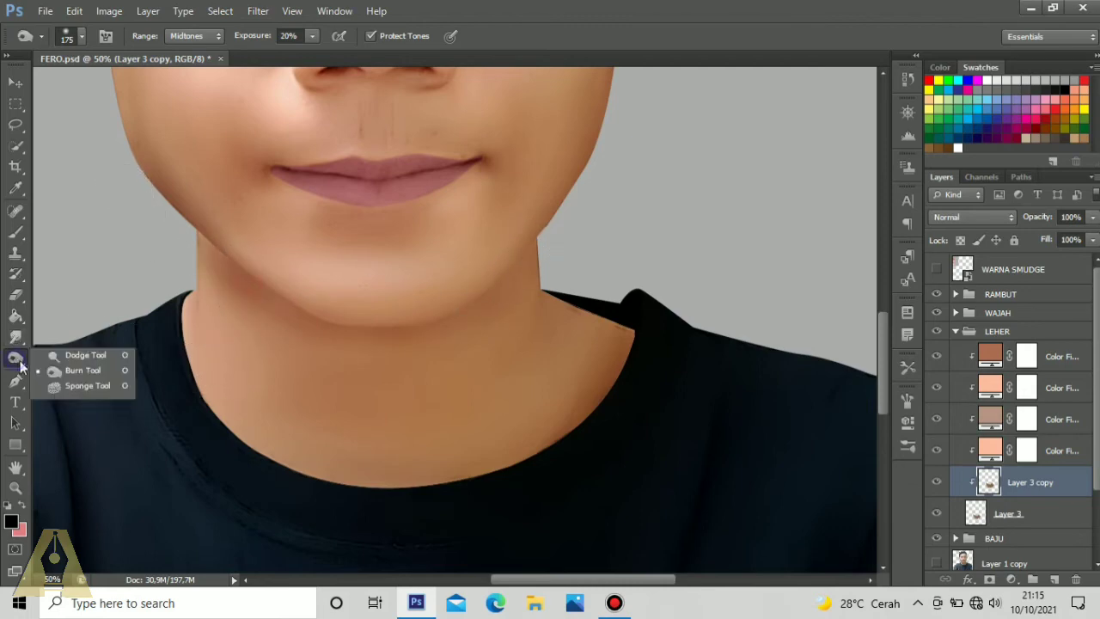
{"action": "left_click", "coordinate": [75, 357]}
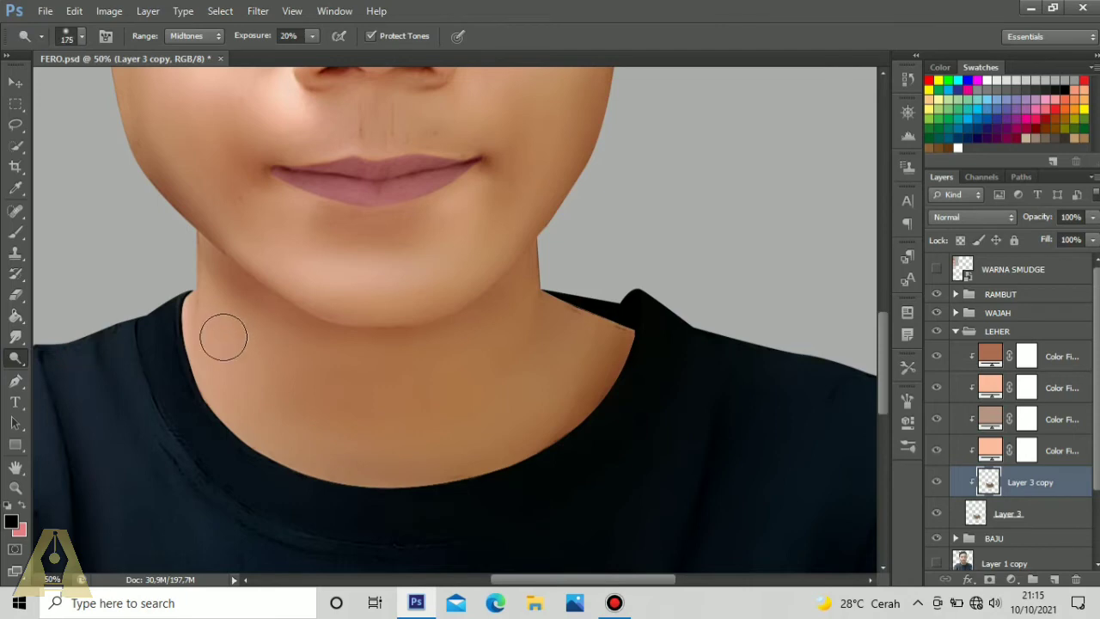
{"action": "key", "text": "bracketright"}
{"action": "key", "text": "bracketright"}
{"action": "left_click_drag", "start_coordinate": [259, 392], "coordinate": [194, 347]}
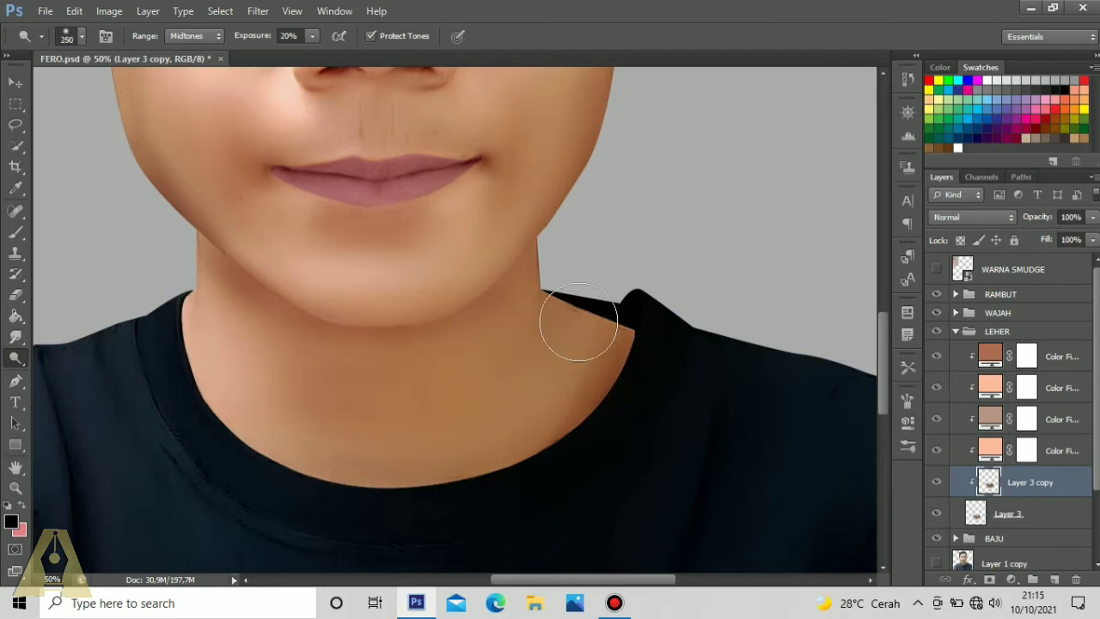
{"action": "mouse_move", "coordinate": [579, 323]}
{"action": "left_mouse_down"}
{"action": "mouse_move", "coordinate": [543, 342]}
{"action": "mouse_move", "coordinate": [565, 371]}
{"action": "mouse_move", "coordinate": [504, 449]}
{"action": "left_mouse_up"}
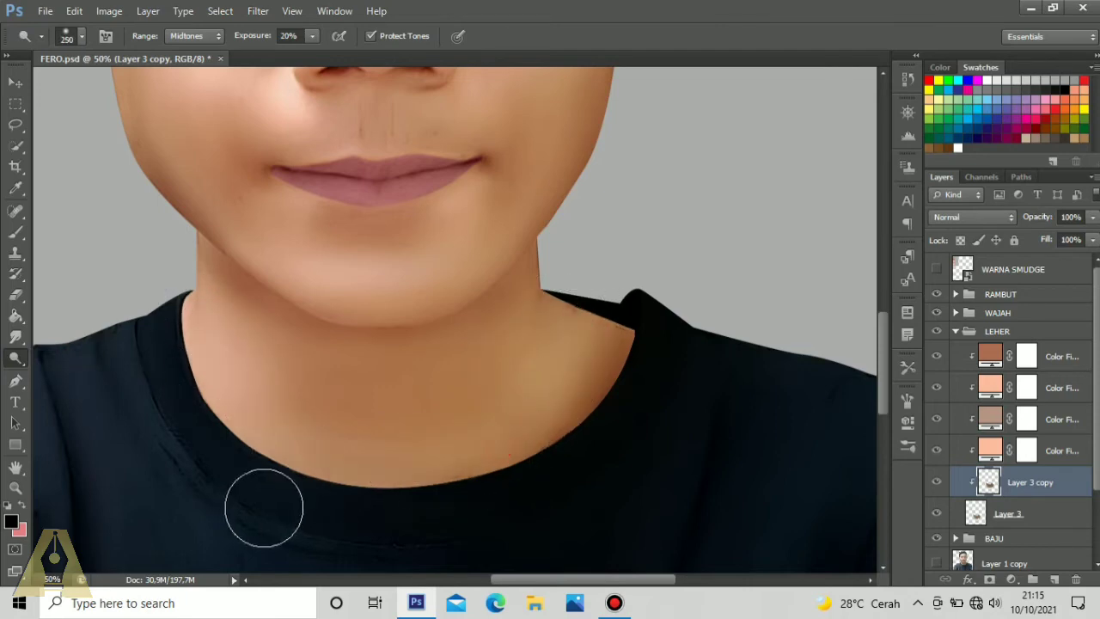
Step: Smooth the dodged and burned neck shading with the Smudge tool
{"action": "left_click", "coordinate": [11, 341]}
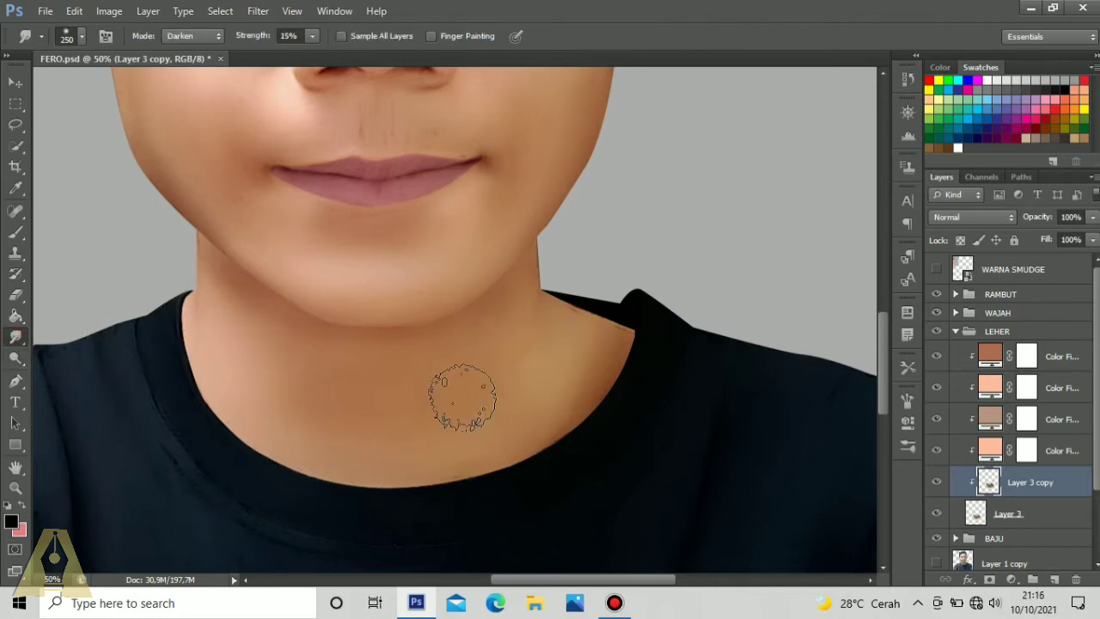
{"action": "mouse_move", "coordinate": [527, 300]}
{"action": "left_mouse_down"}
{"action": "mouse_move", "coordinate": [530, 418]}
{"action": "mouse_move", "coordinate": [593, 336]}
{"action": "mouse_move", "coordinate": [609, 399]}
{"action": "left_mouse_up"}
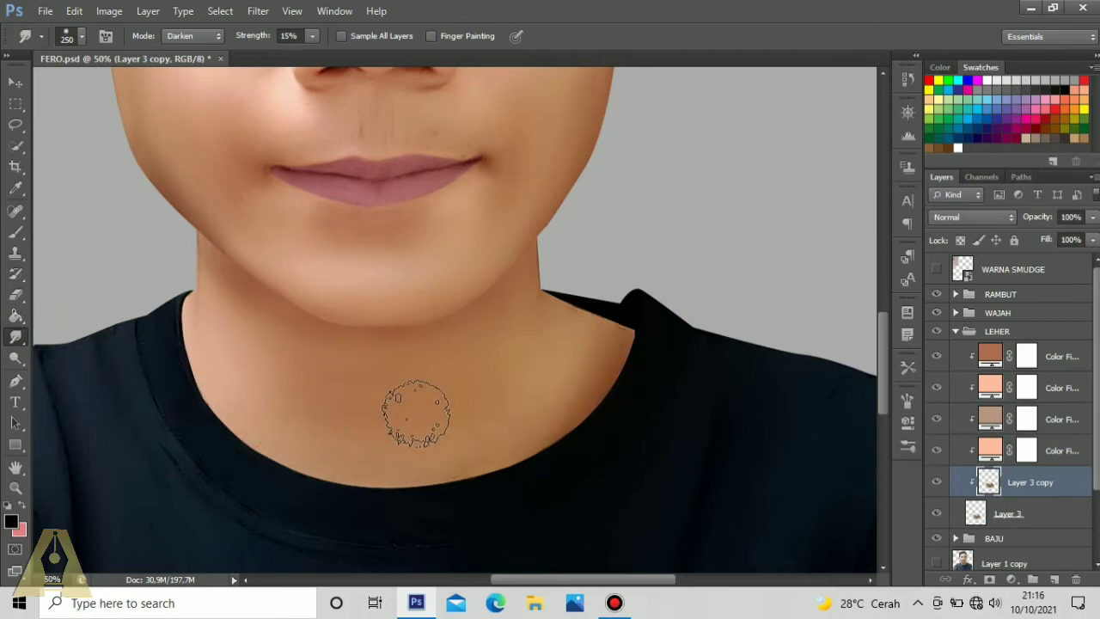
Step: Select Layer 2 copy 2 in the BAJU group and lighten the lower front of the shirt with the Dodge tool
{"action": "left_click_drag", "start_coordinate": [455, 484], "coordinate": [427, 418]}
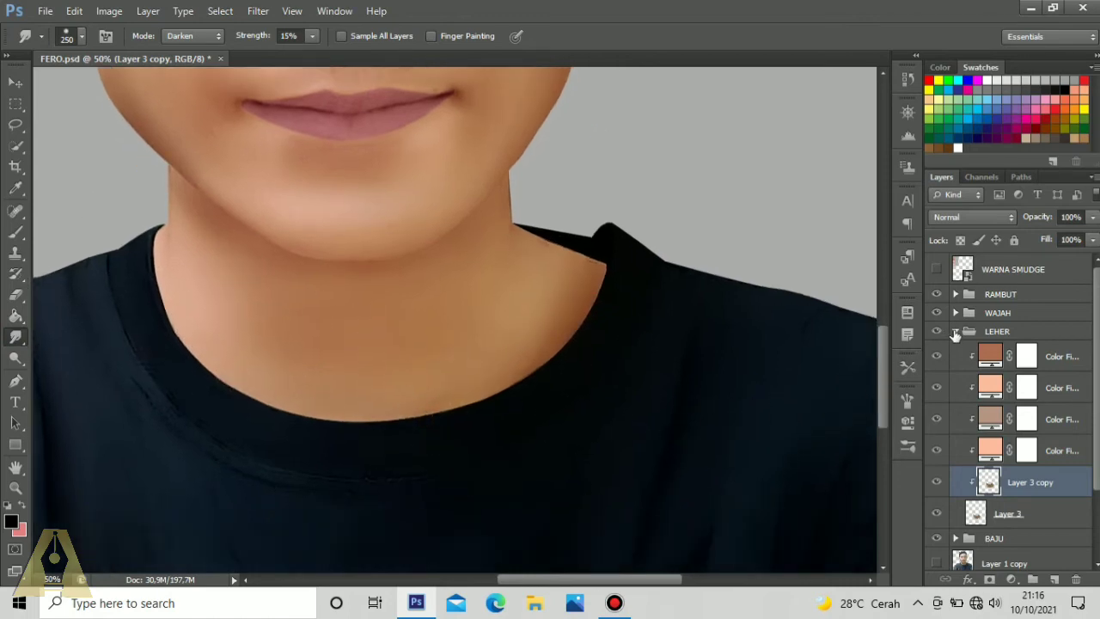
{"action": "left_click", "coordinate": [955, 331]}
{"action": "left_click", "coordinate": [955, 350]}
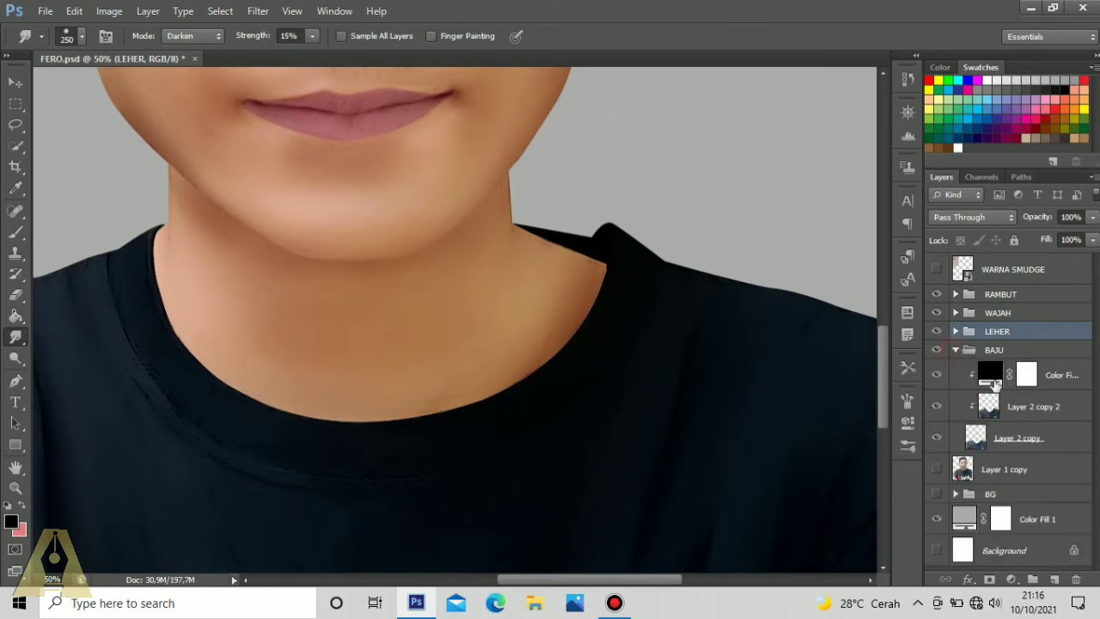
{"action": "left_click_drag", "start_coordinate": [531, 374], "coordinate": [503, 296]}
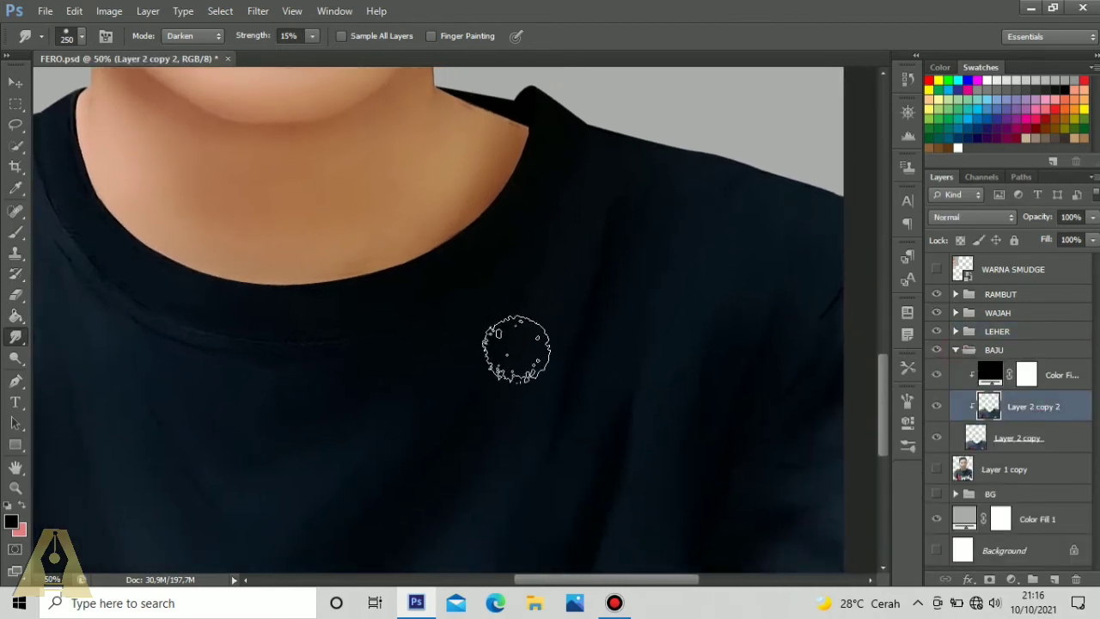
{"action": "key", "text": "ctrl+minus"}
{"action": "key", "text": "ctrl+minus"}
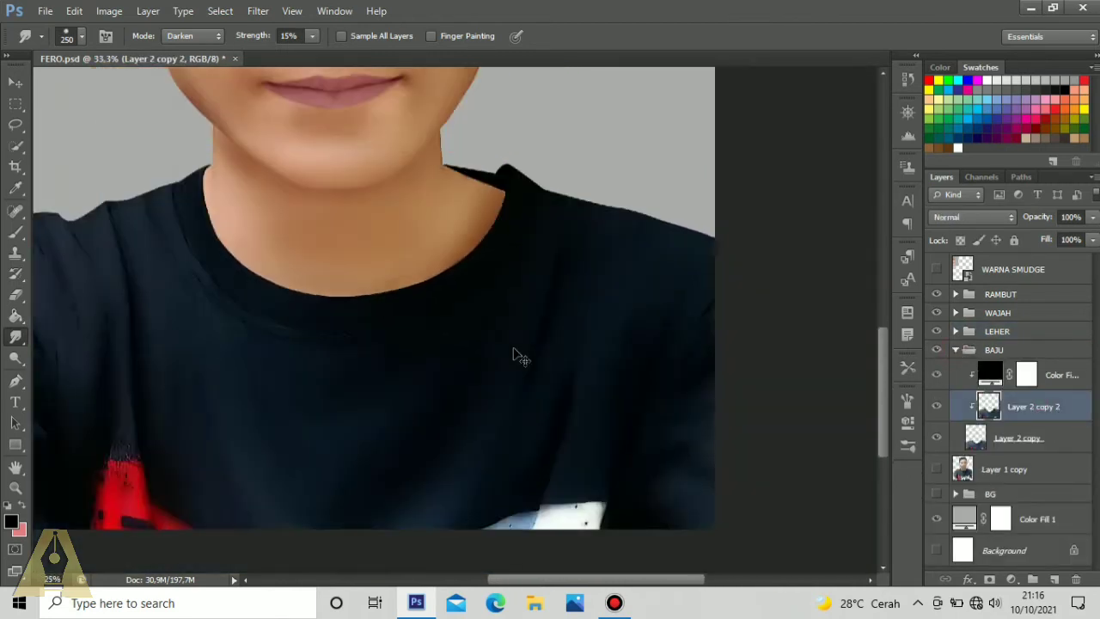
{"action": "mouse_move", "coordinate": [13, 345]}
{"action": "left_mouse_down"}
{"action": "mouse_move", "coordinate": [52, 355]}
{"action": "mouse_move", "coordinate": [42, 367]}
{"action": "mouse_move", "coordinate": [69, 354]}
{"action": "left_mouse_up"}
{"action": "left_click_drag", "start_coordinate": [498, 350], "coordinate": [426, 478]}
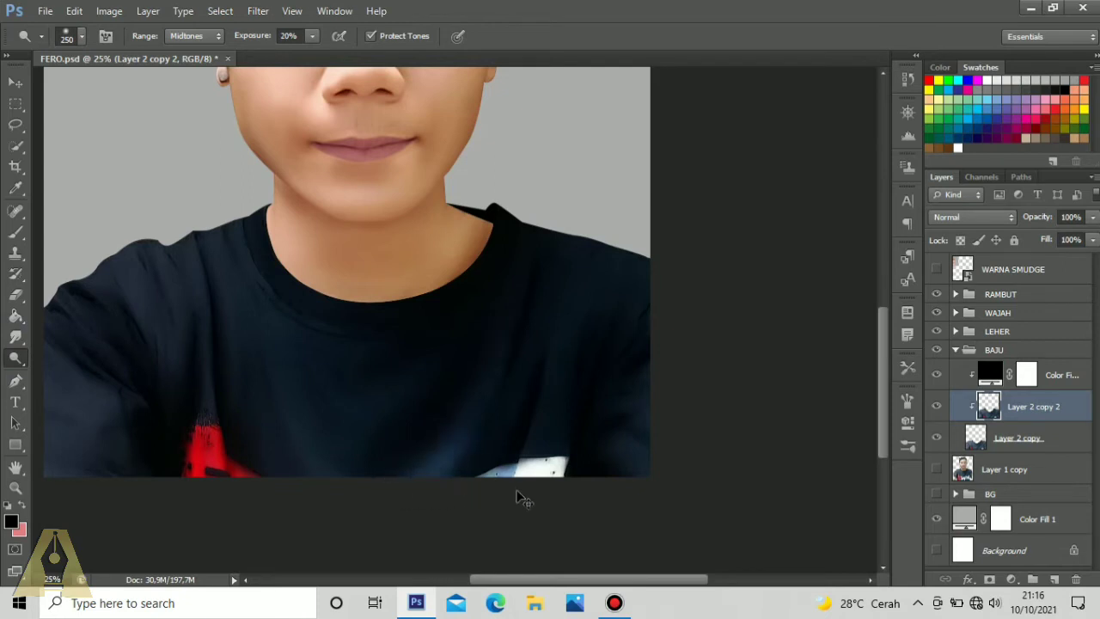
Step: Lighten the lower parts of both shirt sleeves with the Dodge tool at brush size 250
{"action": "mouse_move", "coordinate": [427, 366]}
{"action": "left_mouse_down"}
{"action": "mouse_move", "coordinate": [347, 454]}
{"action": "mouse_move", "coordinate": [388, 389]}
{"action": "left_mouse_up"}
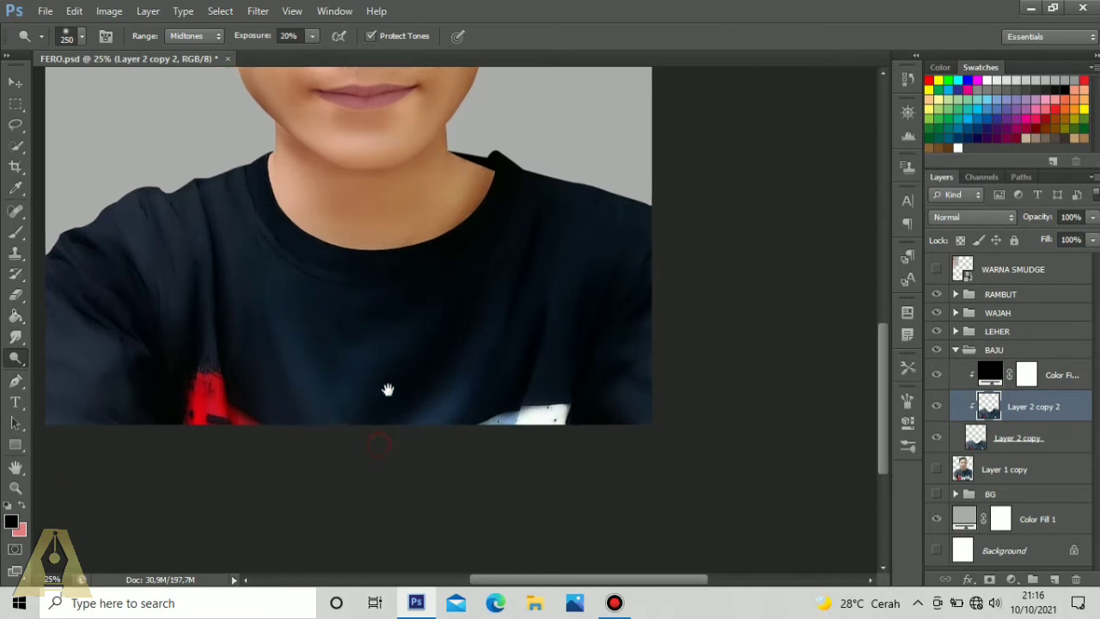
{"action": "left_click_drag", "start_coordinate": [533, 376], "coordinate": [474, 349]}
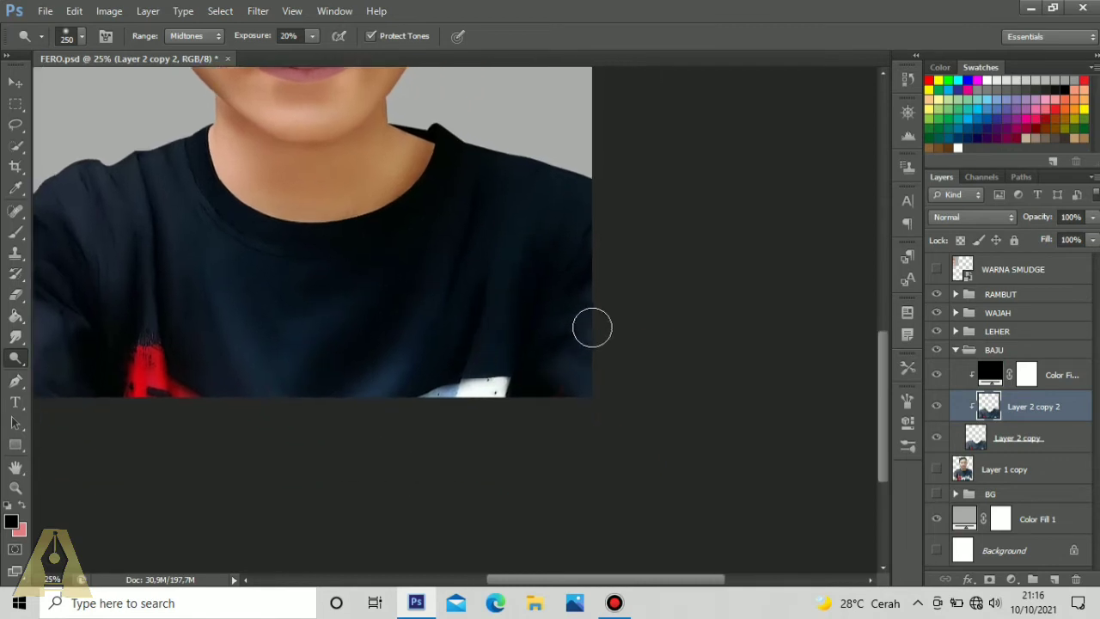
{"action": "mouse_move", "coordinate": [592, 327]}
{"action": "left_mouse_down"}
{"action": "mouse_move", "coordinate": [573, 385]}
{"action": "mouse_move", "coordinate": [605, 397]}
{"action": "left_mouse_up"}
{"action": "mouse_move", "coordinate": [236, 353]}
{"action": "left_mouse_down"}
{"action": "mouse_move", "coordinate": [413, 374]}
{"action": "mouse_move", "coordinate": [228, 342]}
{"action": "mouse_move", "coordinate": [186, 416]}
{"action": "left_mouse_up"}
{"action": "left_click_drag", "start_coordinate": [230, 384], "coordinate": [209, 459]}
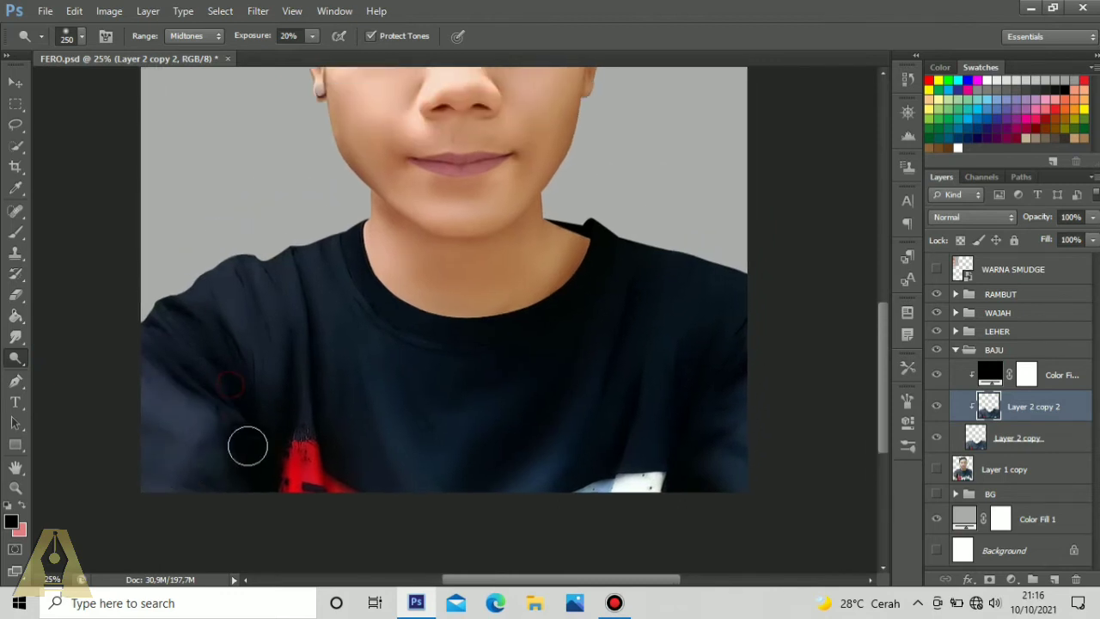
{"action": "mouse_move", "coordinate": [246, 311]}
{"action": "left_mouse_down"}
{"action": "mouse_move", "coordinate": [261, 410]}
{"action": "mouse_move", "coordinate": [198, 306]}
{"action": "mouse_move", "coordinate": [230, 388]}
{"action": "mouse_move", "coordinate": [211, 366]}
{"action": "left_mouse_up"}
{"action": "left_click_drag", "start_coordinate": [346, 386], "coordinate": [272, 334]}
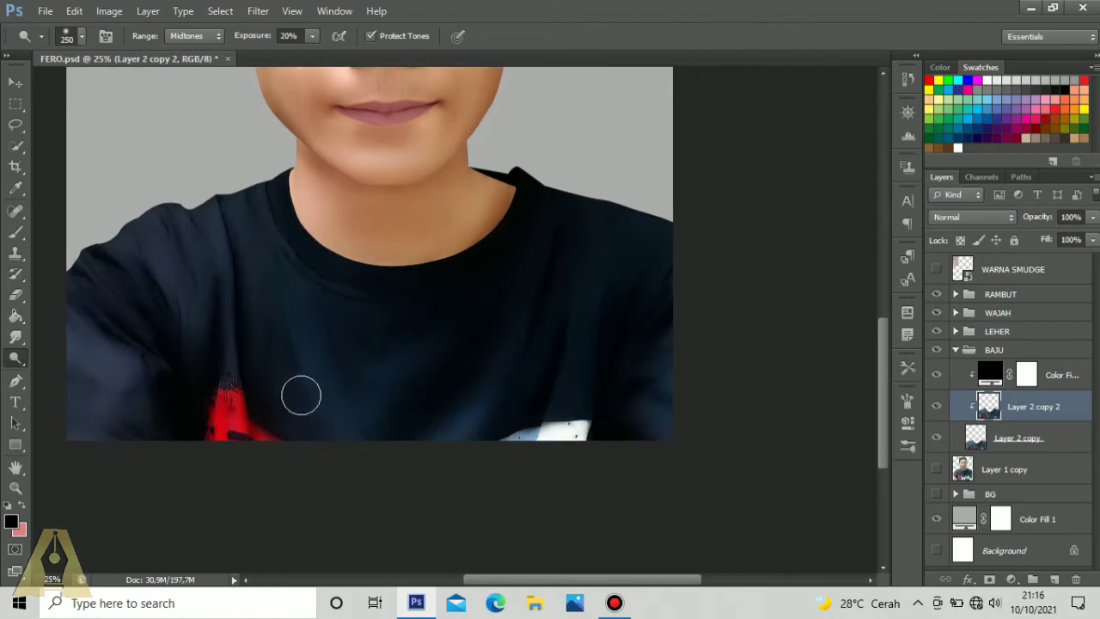
Step: Blend the dodged highlights on the shirt front and sleeve with the Smudge tool at brush size 600
{"action": "left_click", "coordinate": [13, 337]}
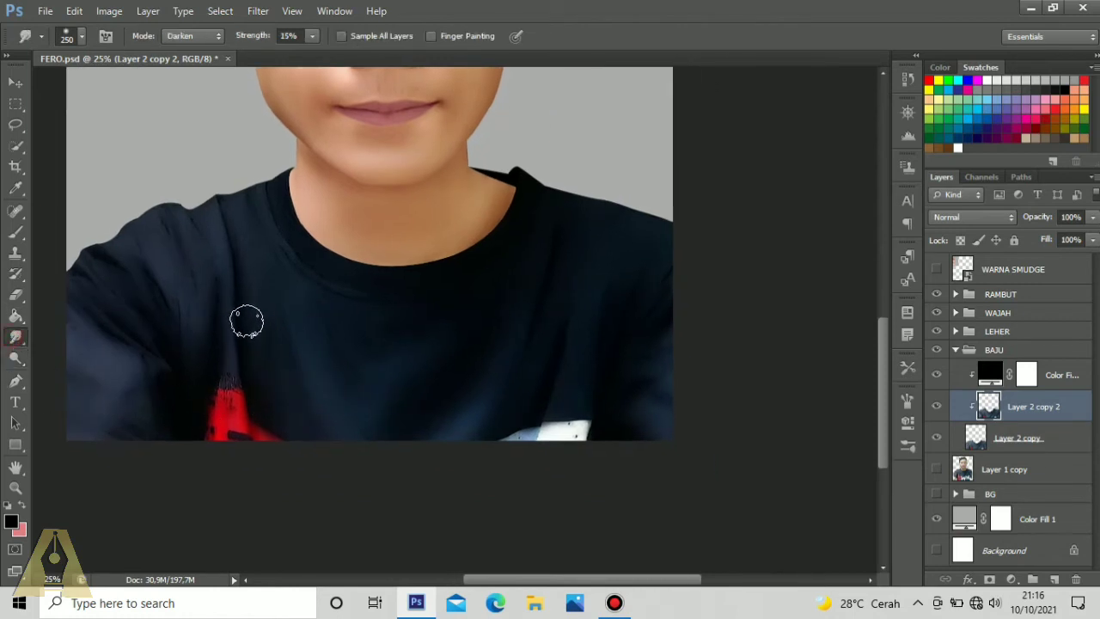
{"action": "key", "text": "bracketright"}
{"action": "key", "text": "bracketright"}
{"action": "key", "text": "bracketright"}
{"action": "key", "text": "bracketright"}
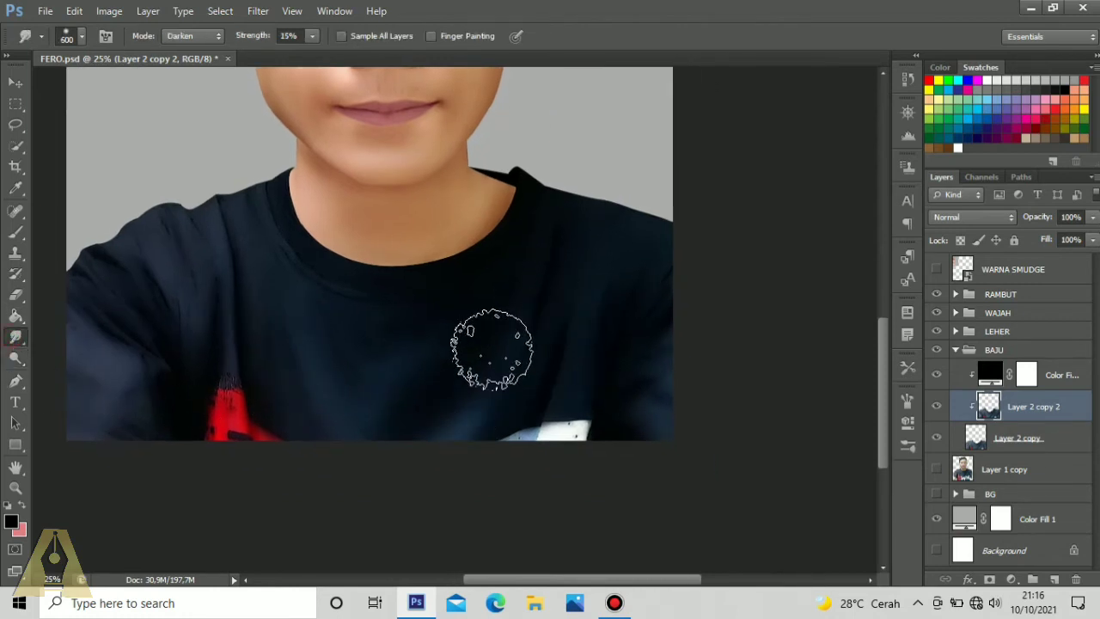
{"action": "left_click_drag", "start_coordinate": [456, 351], "coordinate": [396, 419]}
{"action": "left_click_drag", "start_coordinate": [445, 359], "coordinate": [386, 405]}
{"action": "left_click_drag", "start_coordinate": [407, 361], "coordinate": [354, 410]}
{"action": "left_click_drag", "start_coordinate": [319, 297], "coordinate": [351, 419]}
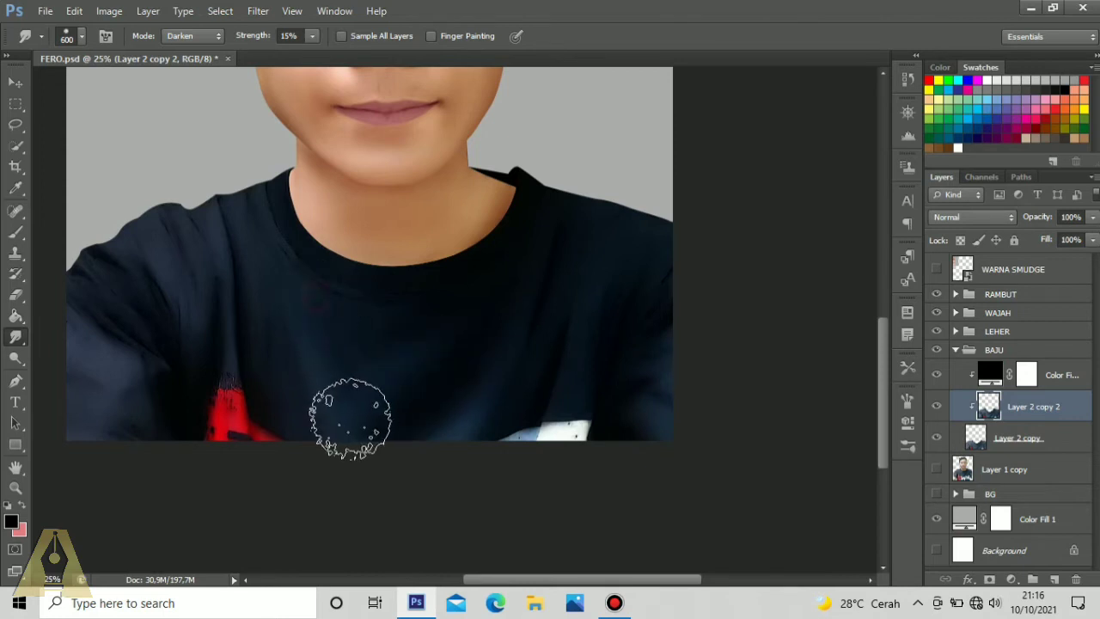
{"action": "mouse_move", "coordinate": [176, 382]}
{"action": "left_mouse_down"}
{"action": "mouse_move", "coordinate": [356, 398]}
{"action": "mouse_move", "coordinate": [327, 369]}
{"action": "left_mouse_up"}
{"action": "left_click_drag", "start_coordinate": [431, 371], "coordinate": [251, 302]}
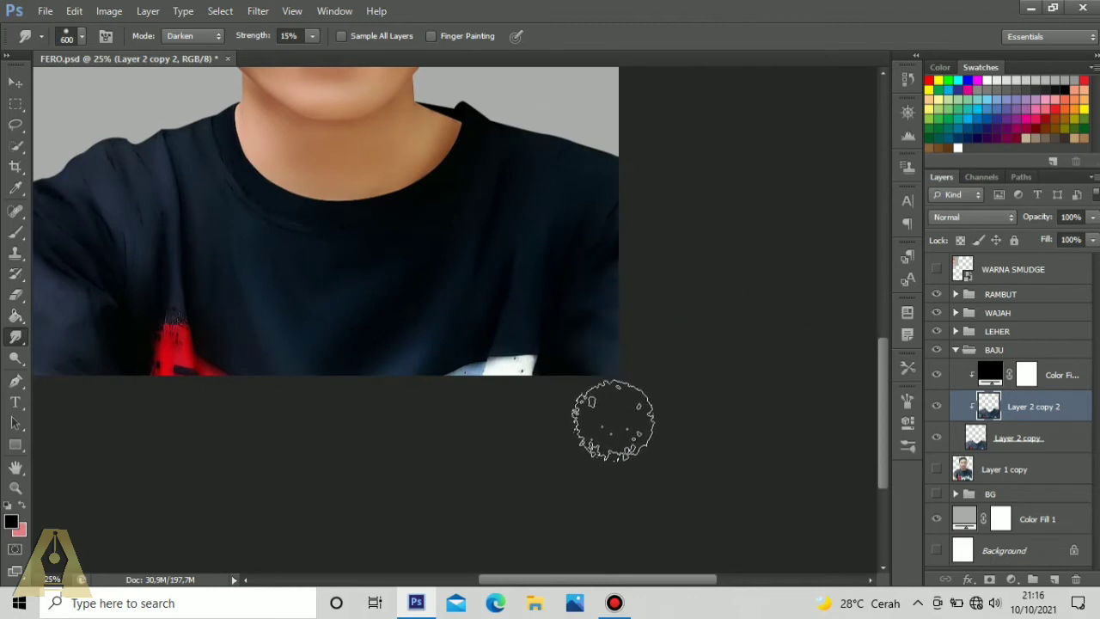
{"action": "scroll", "coordinate": [464, 389], "scroll_direction": "up", "scroll_amount": 1}
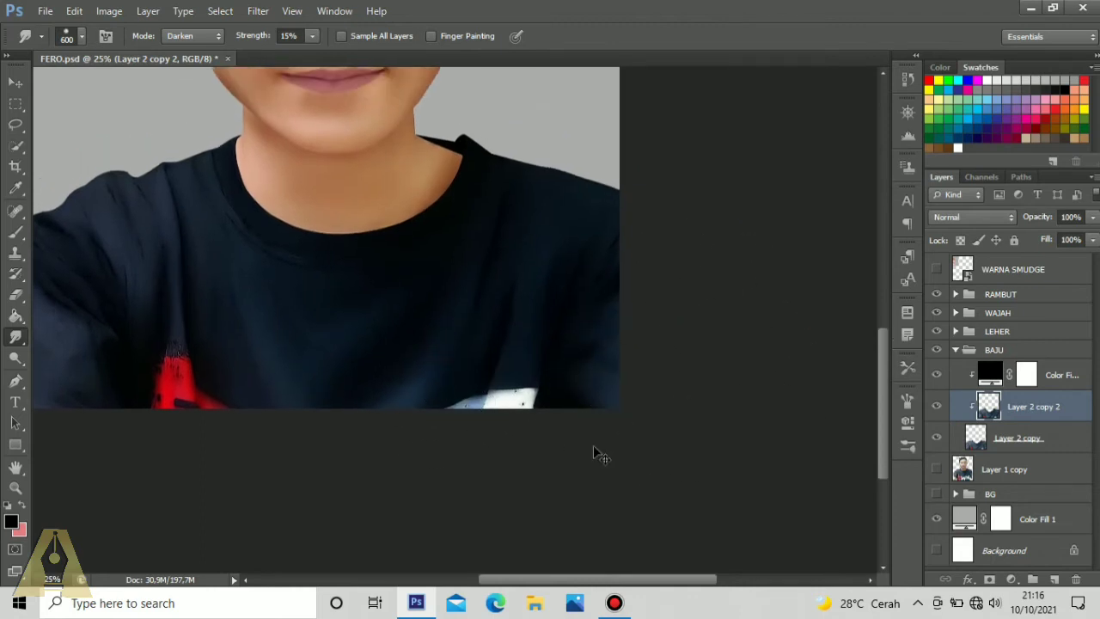
{"action": "scroll", "coordinate": [593, 456], "scroll_direction": "down", "scroll_amount": 1}
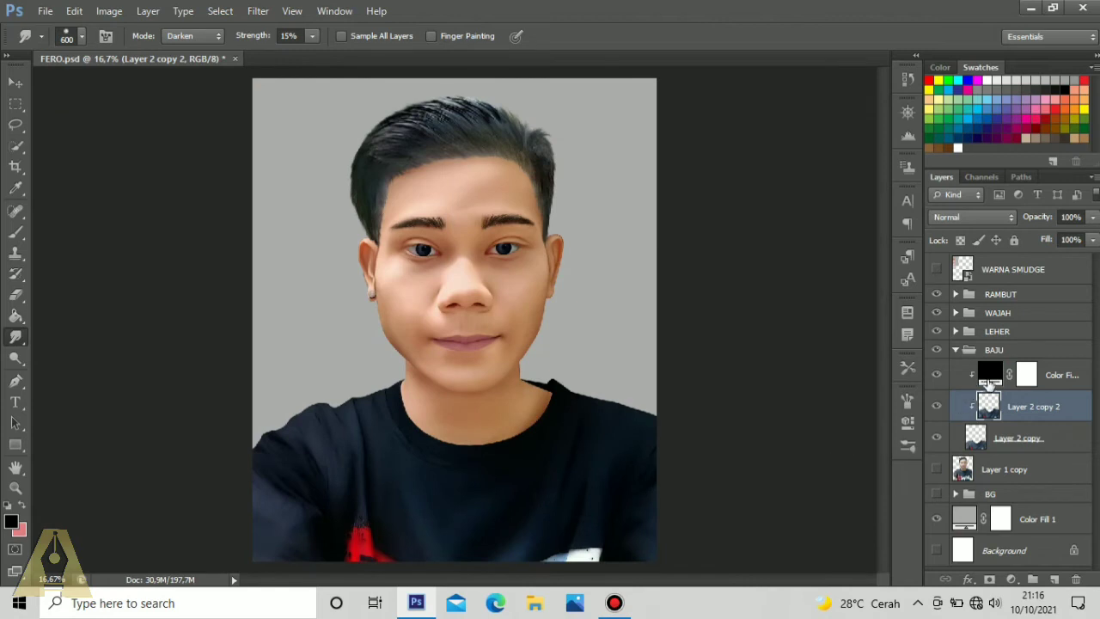
Step: Collapse the BAJU group and add a layer named LINE HAIR above Layer 2 copy 3 in the RAMBUT group
{"action": "left_click", "coordinate": [956, 350]}
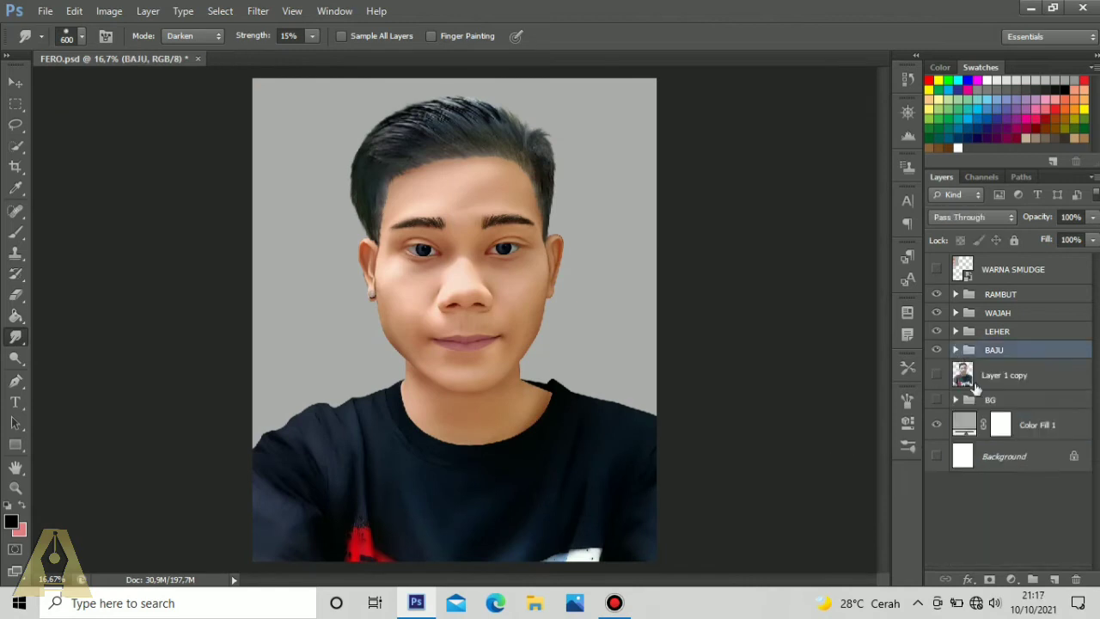
{"action": "left_click", "coordinate": [957, 294]}
{"action": "left_click", "coordinate": [1017, 320]}
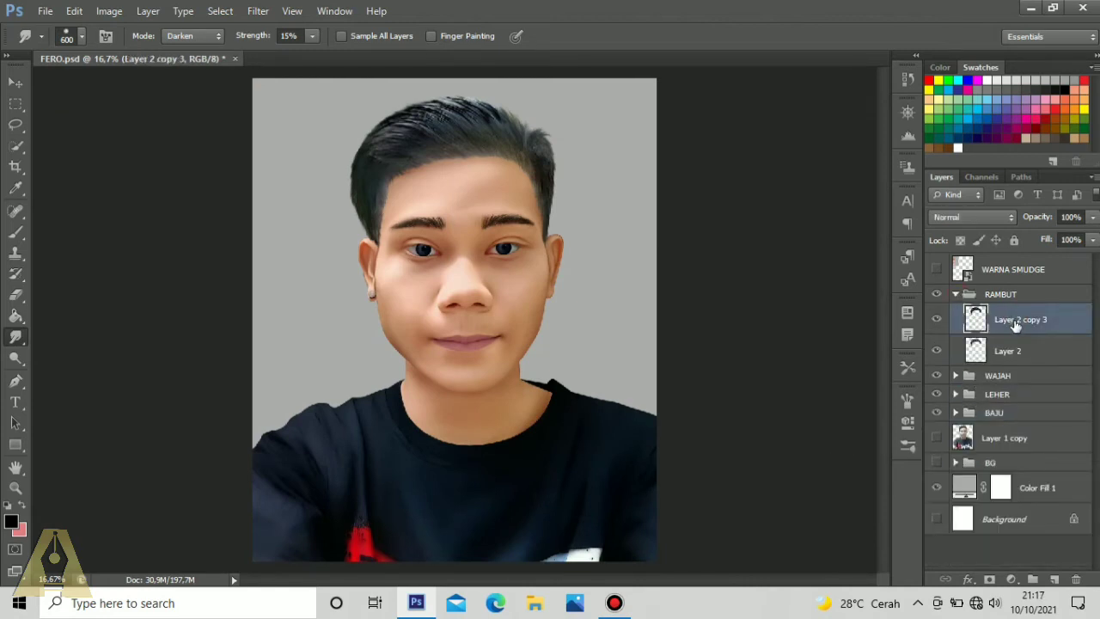
{"action": "left_click", "coordinate": [1054, 581]}
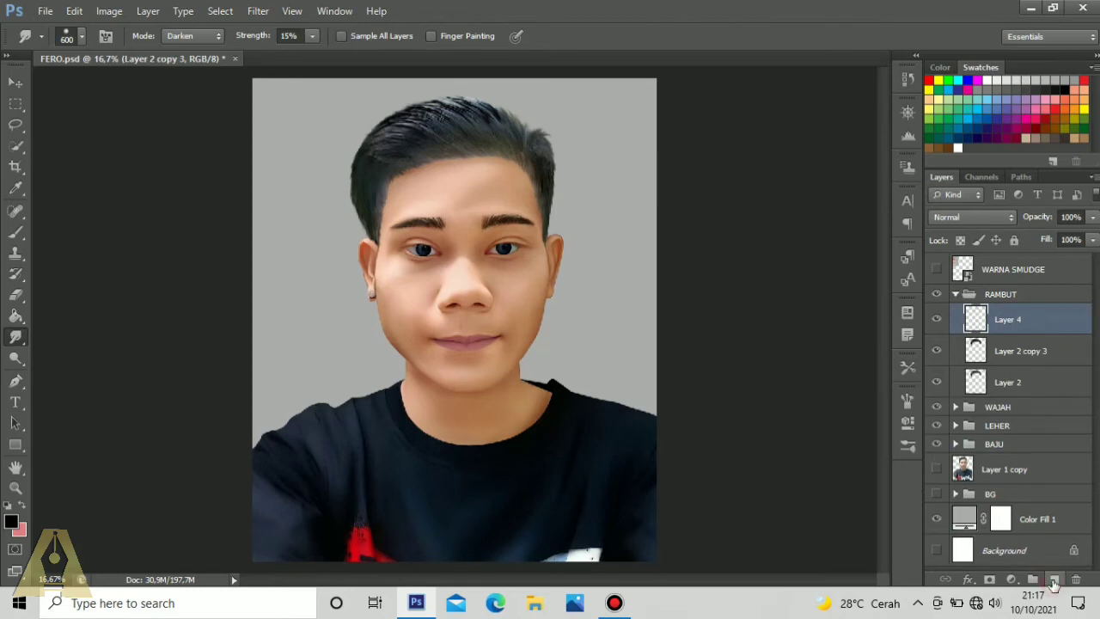
{"action": "double_click", "coordinate": [1007, 320]}
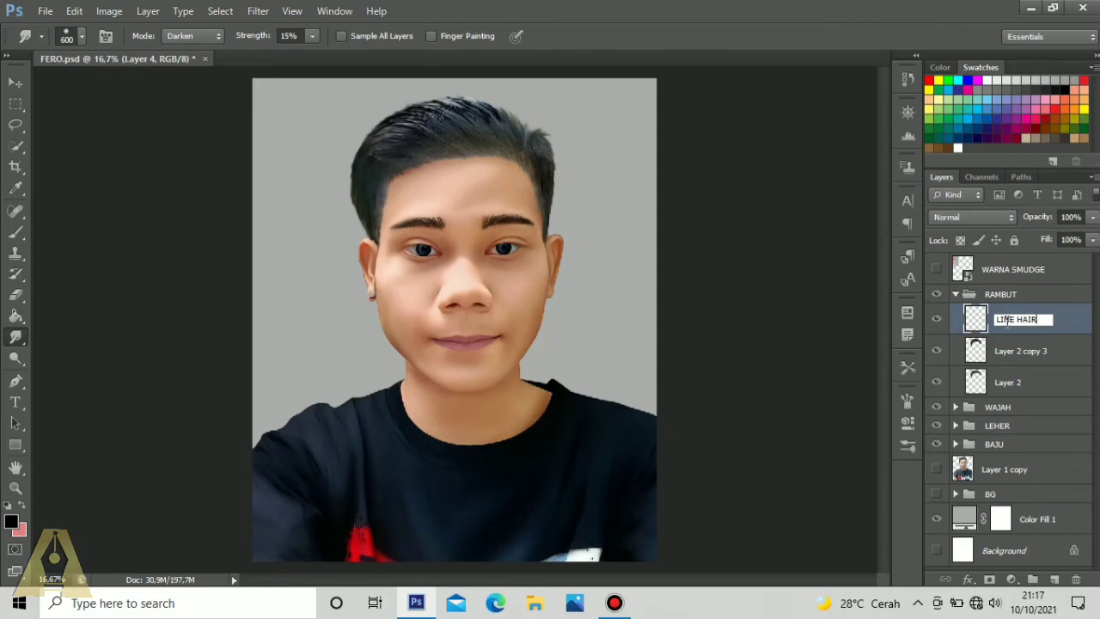
{"action": "key", "text": "Return"}
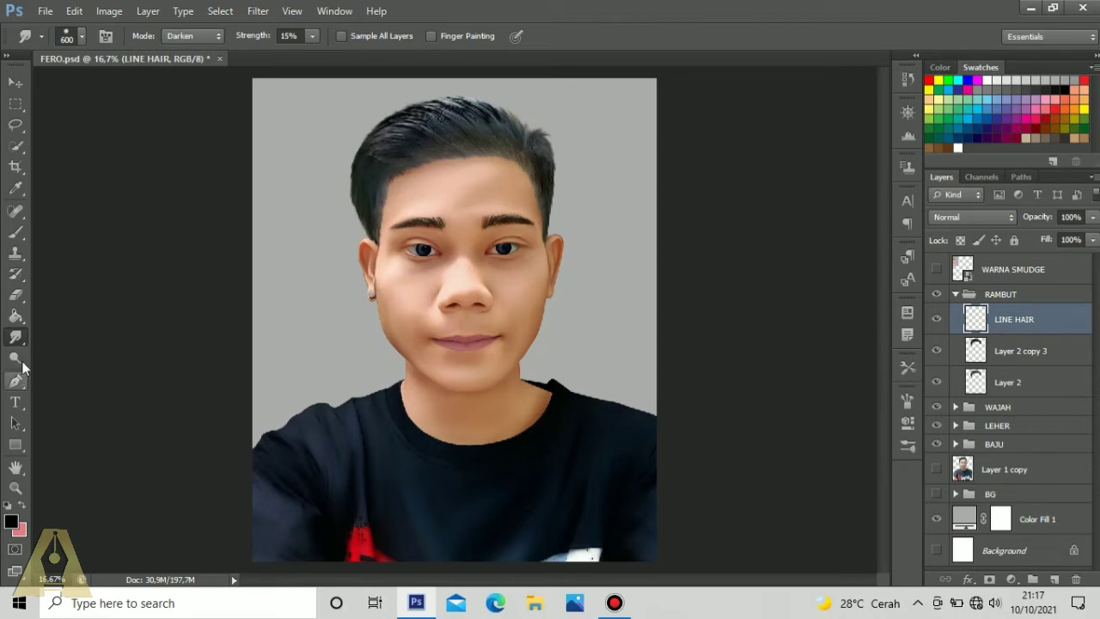
Step: Choose the 200 px hair-strand tip for the Brush tool, test it on the canvas, undo the test stroke and set the size to 50 px
{"action": "left_click", "coordinate": [10, 237]}
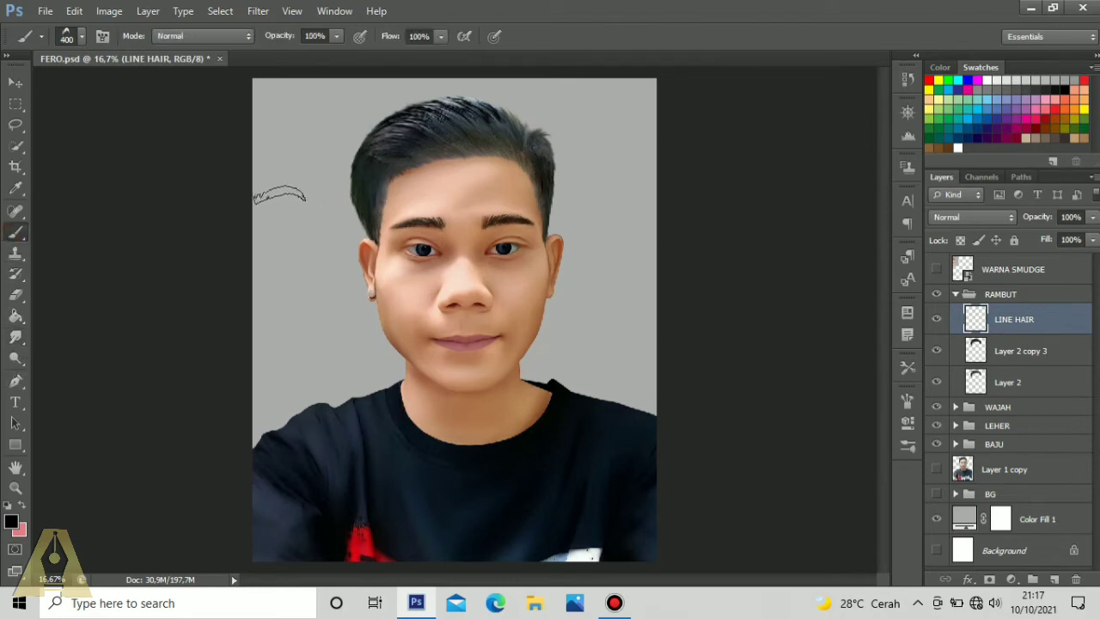
{"action": "left_click", "coordinate": [68, 38]}
{"action": "left_click", "coordinate": [220, 222]}
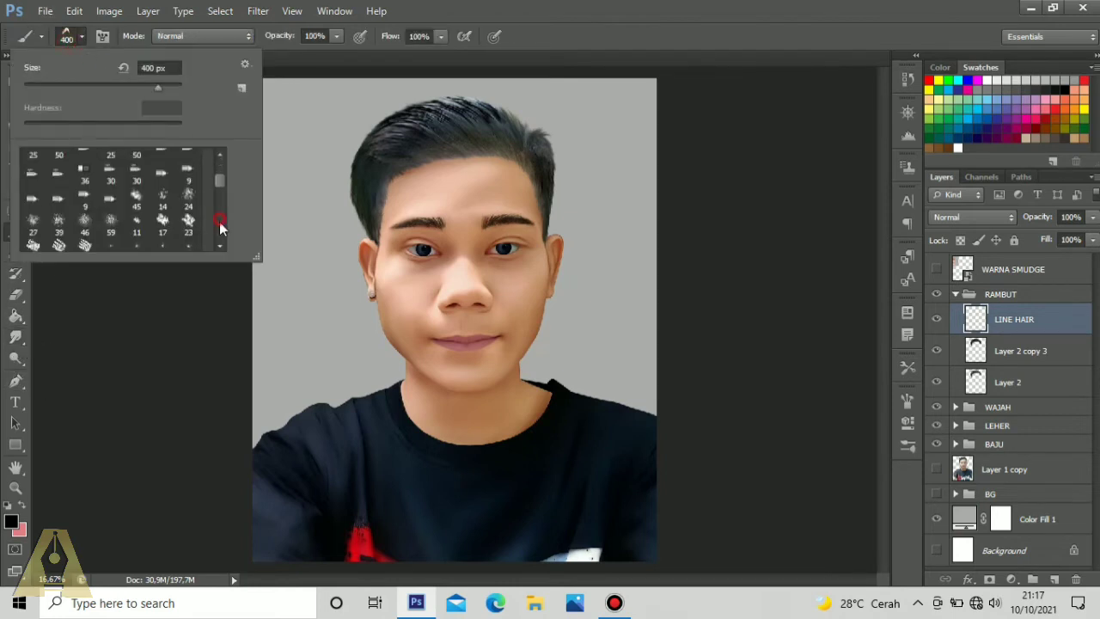
{"action": "left_click", "coordinate": [218, 232]}
{"action": "left_click", "coordinate": [218, 234]}
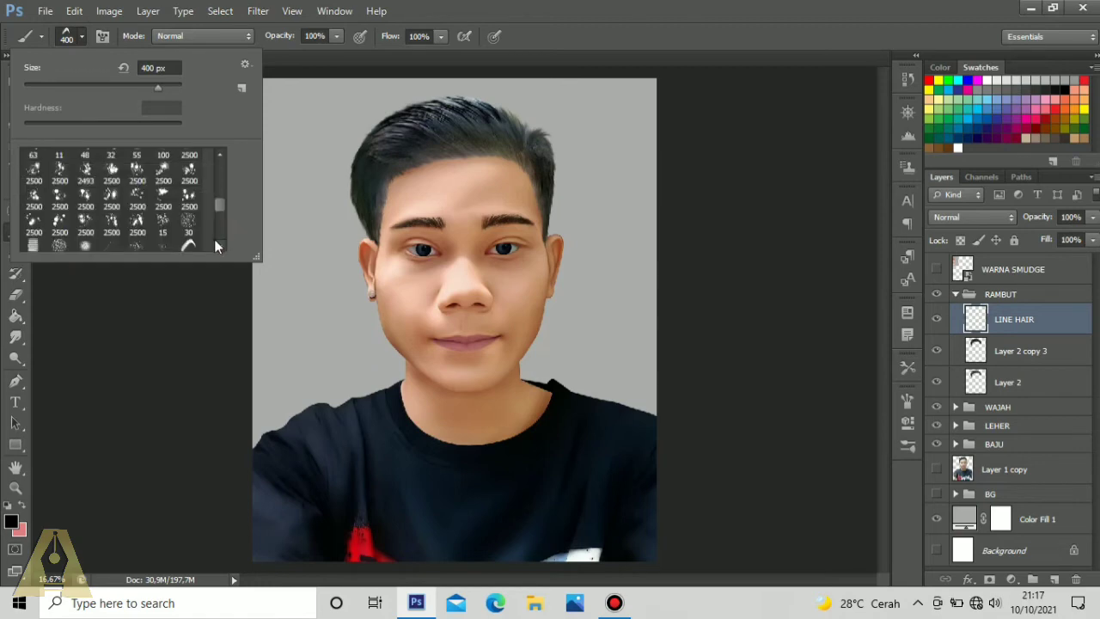
{"action": "double_click", "coordinate": [165, 251]}
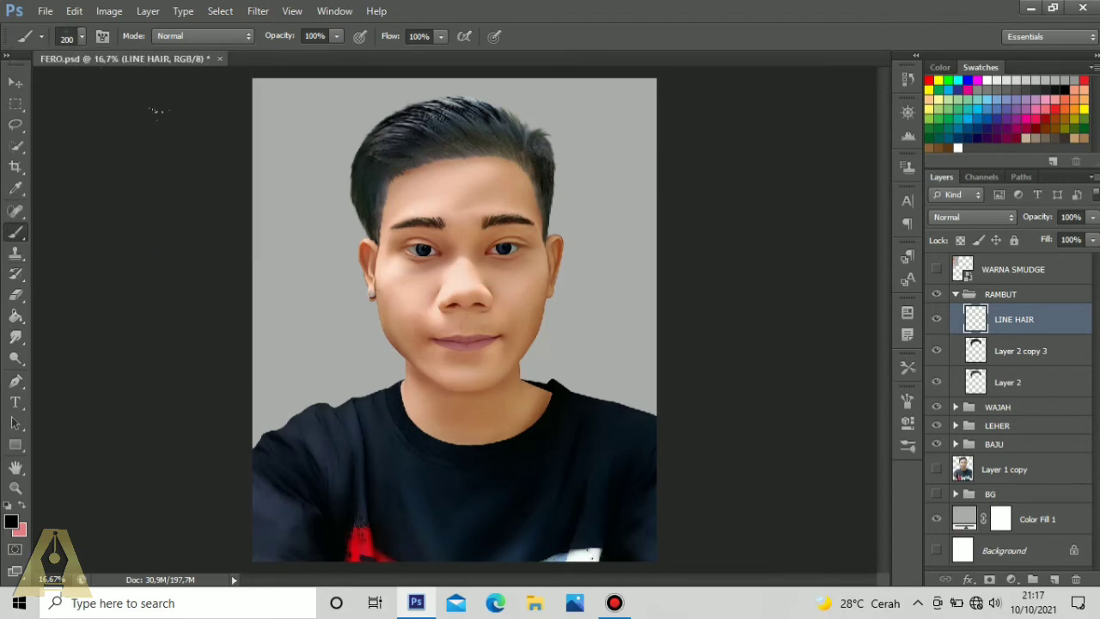
{"action": "mouse_move", "coordinate": [471, 172]}
{"action": "left_mouse_down"}
{"action": "mouse_move", "coordinate": [476, 225]}
{"action": "mouse_move", "coordinate": [457, 245]}
{"action": "left_mouse_up"}
{"action": "key", "text": "ctrl+z"}
{"action": "left_click", "coordinate": [71, 40]}
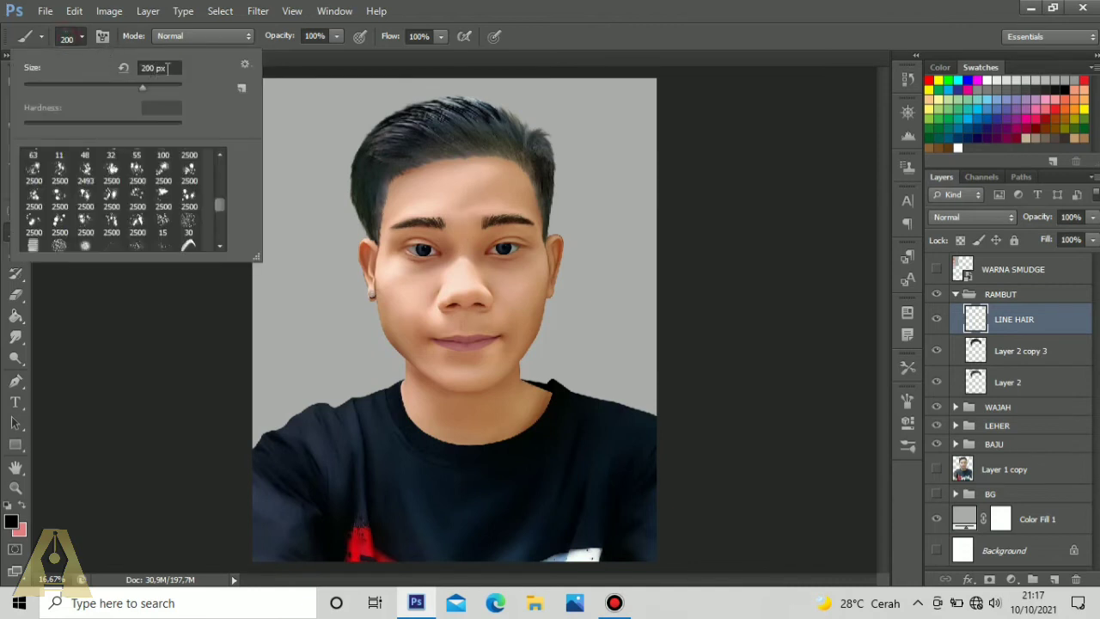
{"action": "type", "text": "50"}
{"action": "key", "text": "Return"}
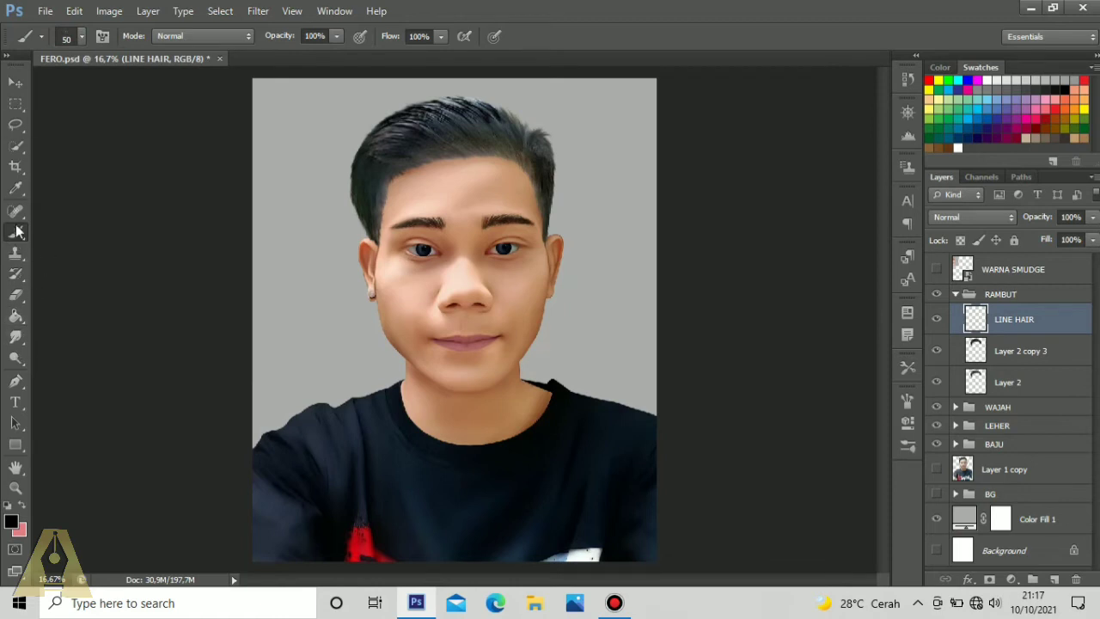
Step: Draw a curved Pen path along a hair strand from the upper outer edge of the hair down to the middle of the forehead hairline
{"action": "left_click", "coordinate": [16, 381]}
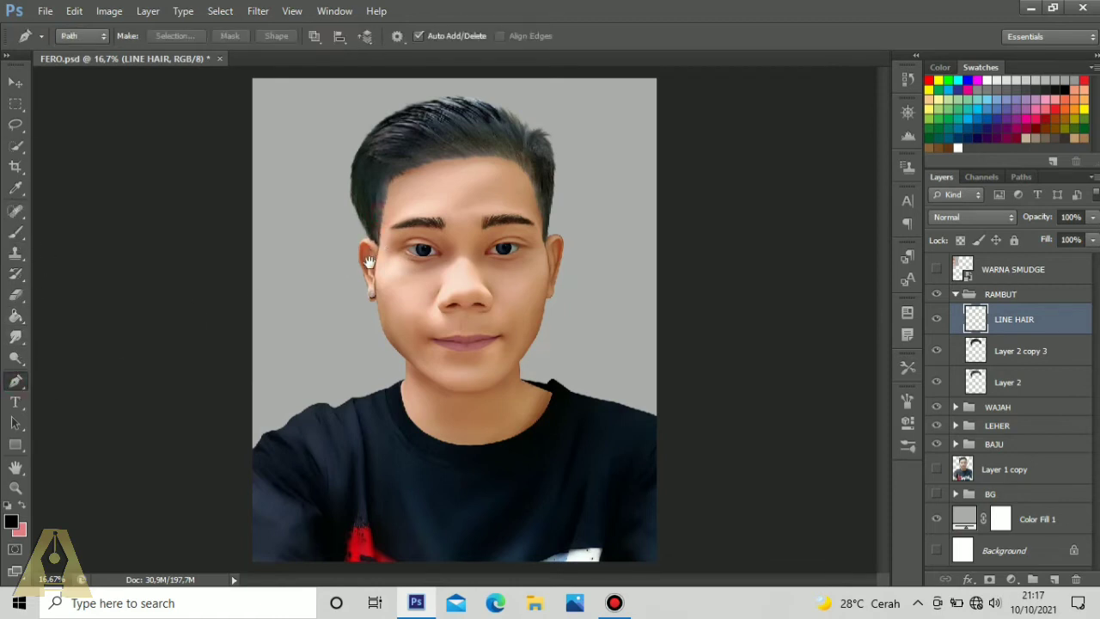
{"action": "scroll", "coordinate": [434, 243], "scroll_direction": "up", "scroll_amount": 4}
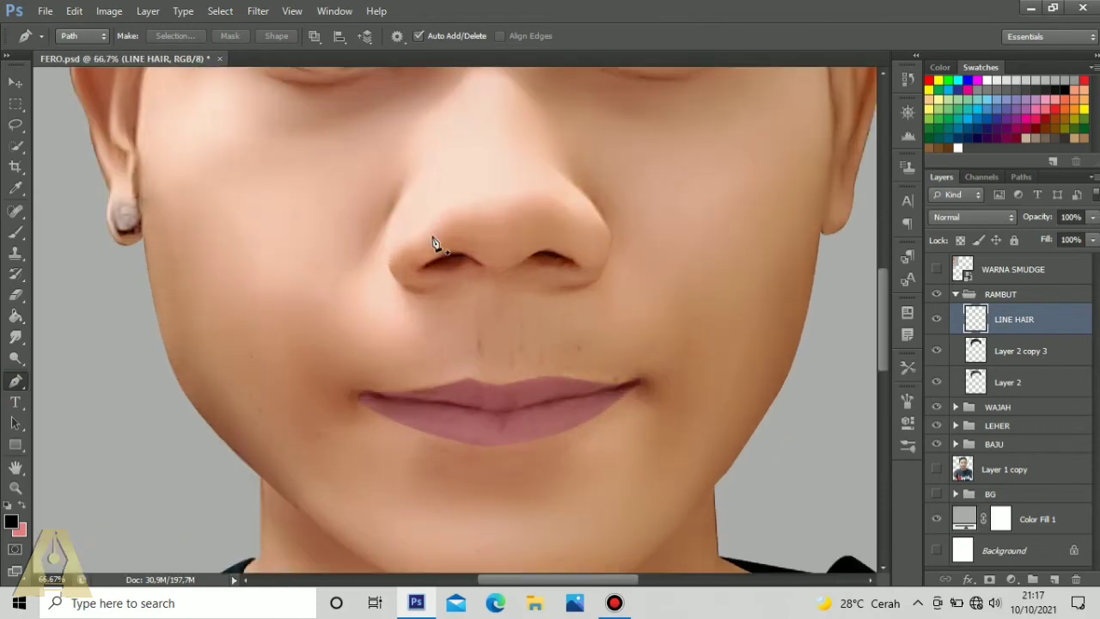
{"action": "left_click_drag", "start_coordinate": [430, 215], "coordinate": [427, 320]}
{"action": "left_click_drag", "start_coordinate": [422, 282], "coordinate": [408, 458]}
{"action": "left_click_drag", "start_coordinate": [379, 359], "coordinate": [385, 550]}
{"action": "left_click_drag", "start_coordinate": [374, 345], "coordinate": [370, 452]}
{"action": "left_click_drag", "start_coordinate": [381, 393], "coordinate": [404, 488]}
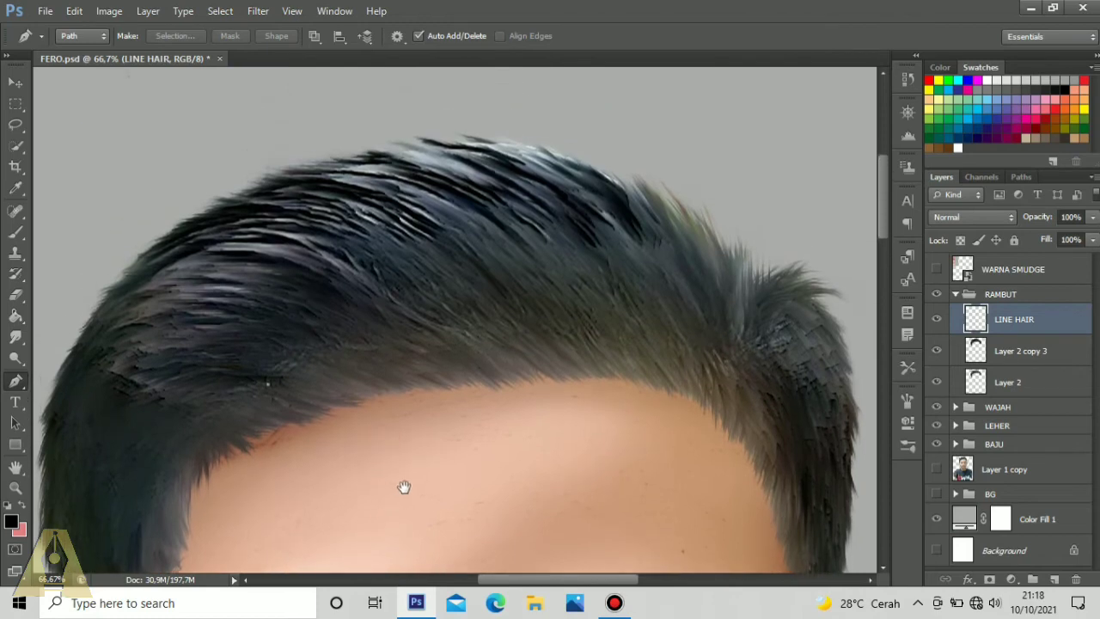
{"action": "left_click", "coordinate": [228, 201]}
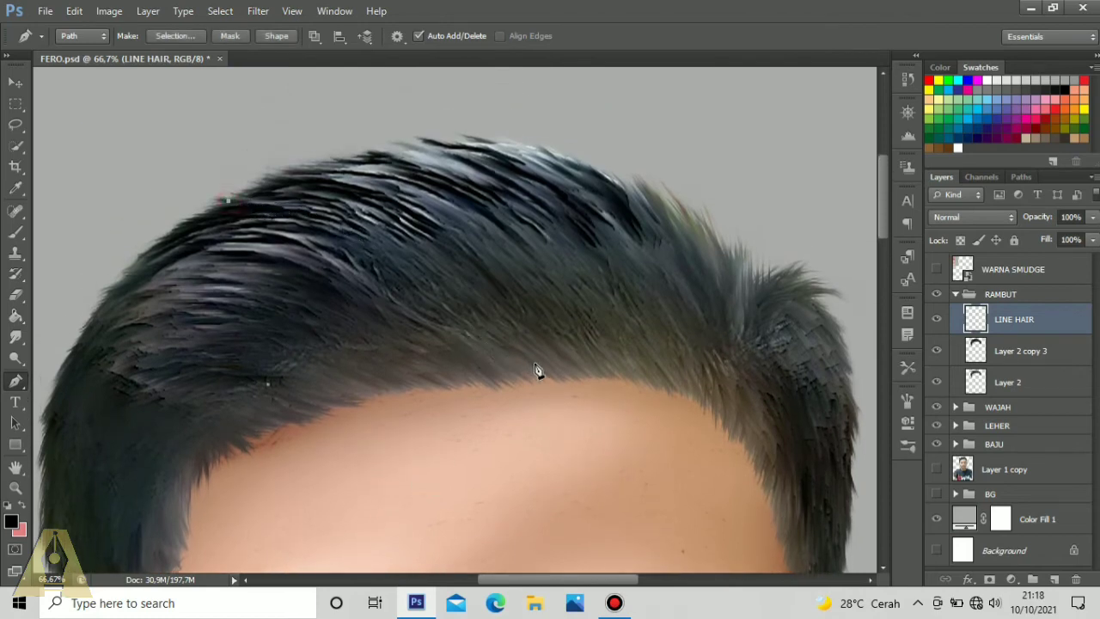
{"action": "left_click_drag", "start_coordinate": [571, 380], "coordinate": [592, 408]}
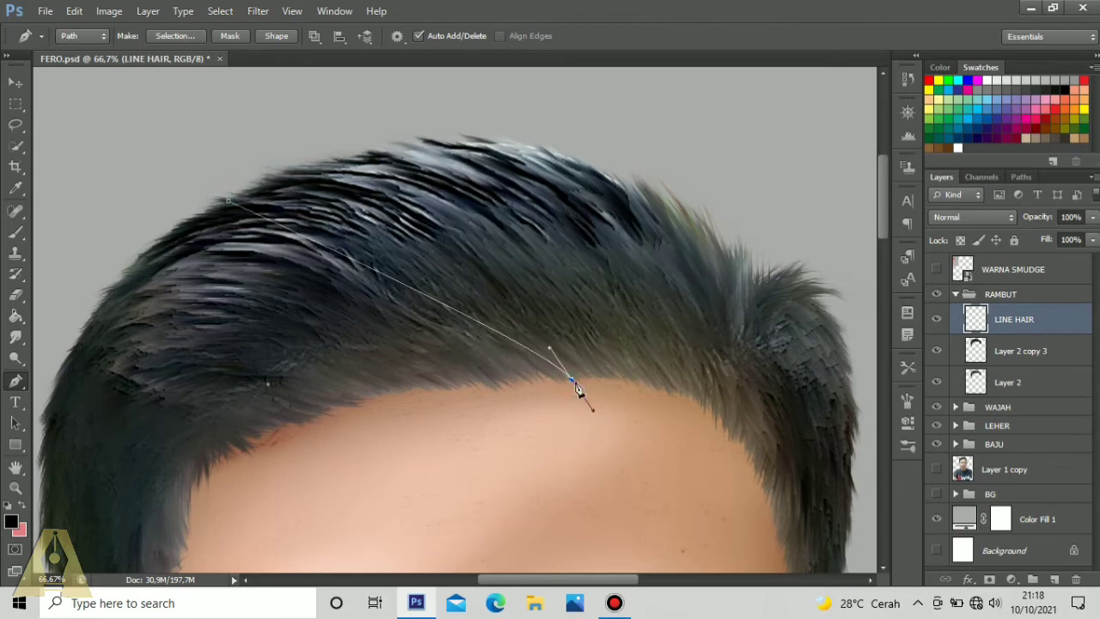
{"action": "left_click_drag", "start_coordinate": [552, 355], "coordinate": [440, 202]}
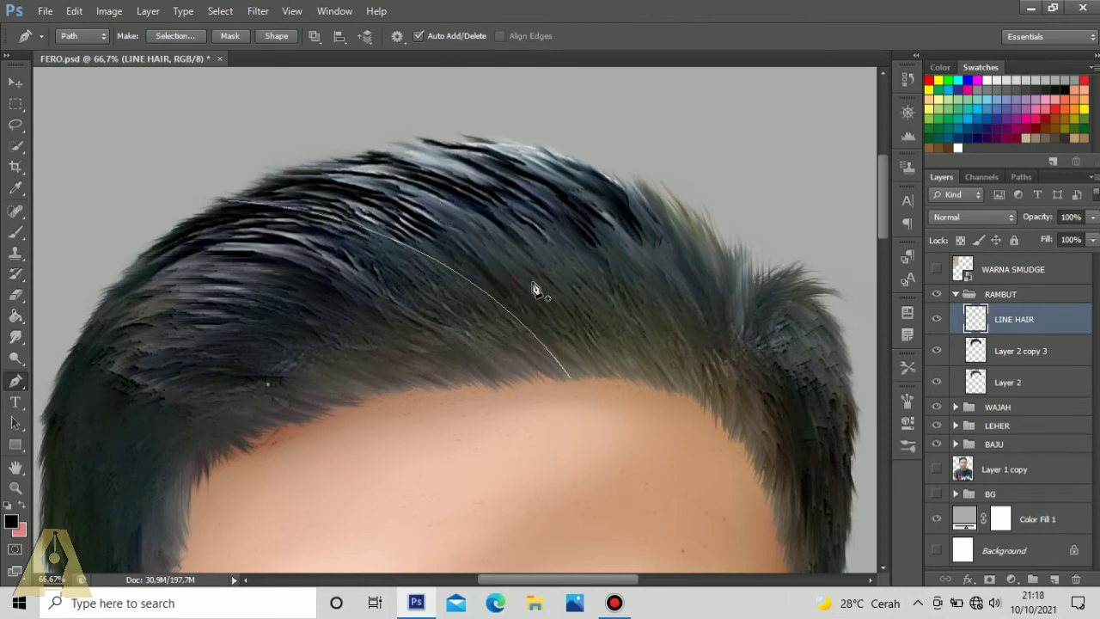
Step: Try stroking the hair path on the LINE HAIR layer with the 50 px Brush and Simulate Pressure enabled
{"action": "right_click", "coordinate": [533, 260]}
{"action": "left_click", "coordinate": [601, 371]}
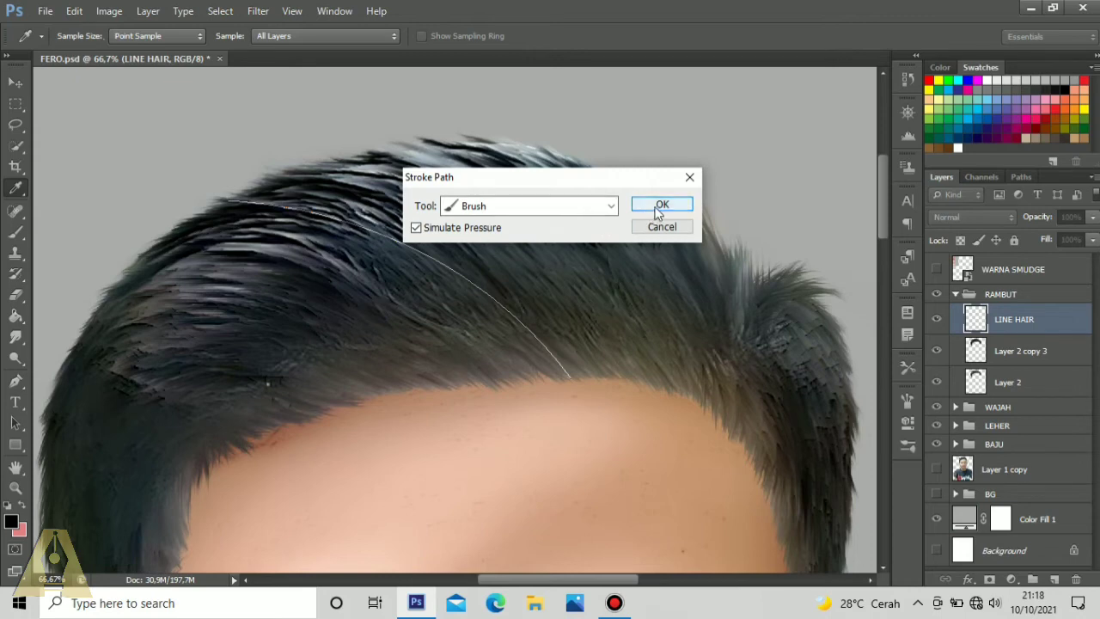
{"action": "left_click", "coordinate": [650, 214]}
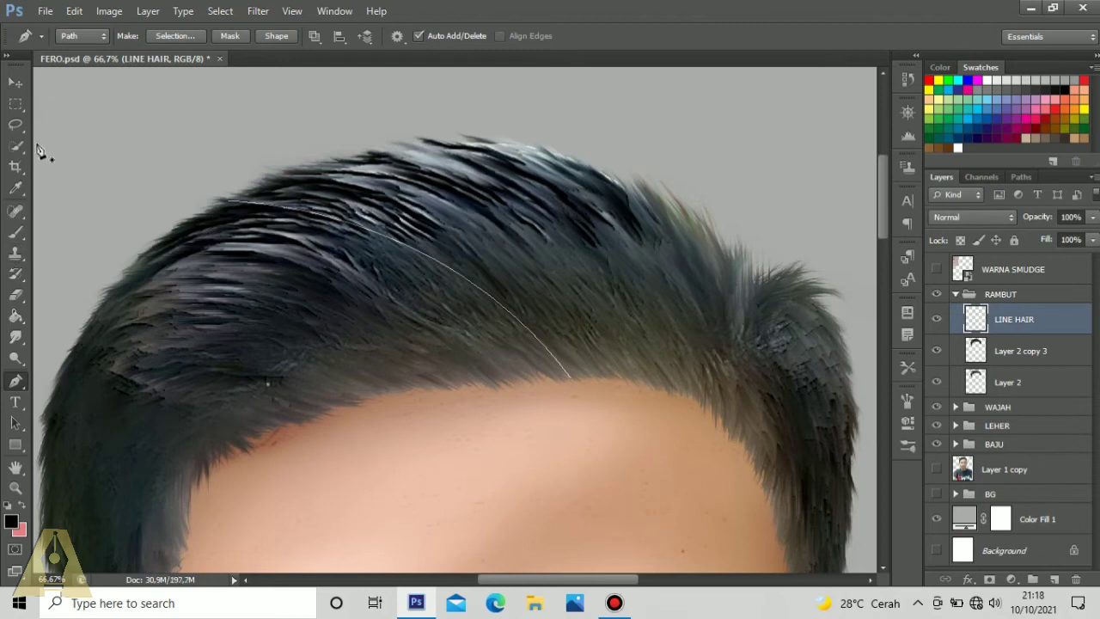
Step: Set the brush size to 75 px and try stroking the same hair path again with the Brush
{"action": "left_click", "coordinate": [15, 232]}
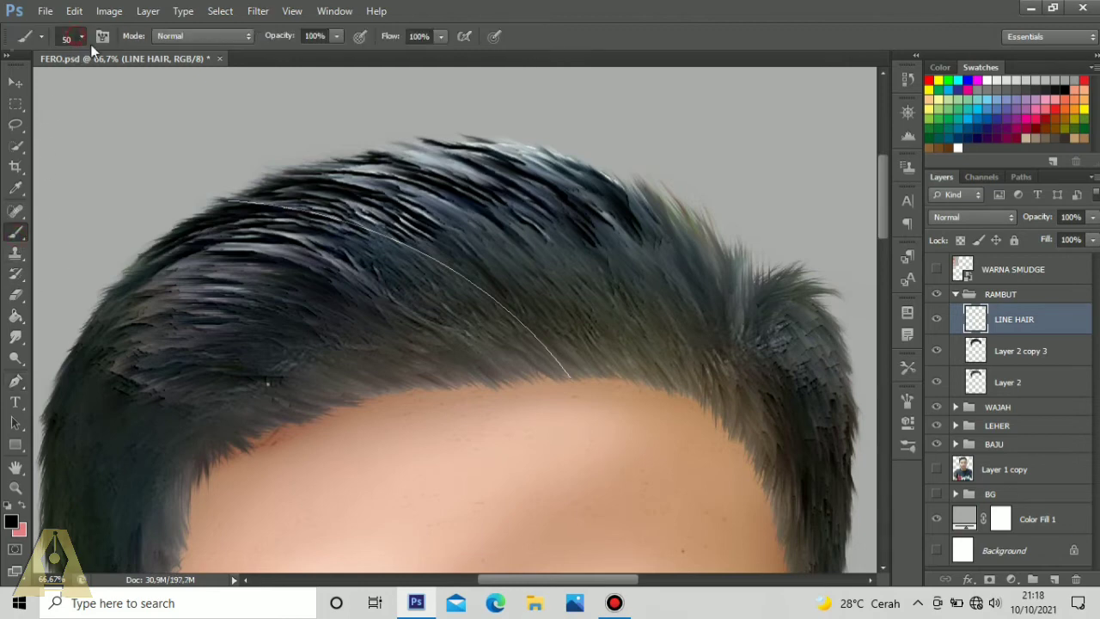
{"action": "left_click", "coordinate": [82, 36]}
{"action": "left_click_drag", "start_coordinate": [175, 67], "coordinate": [137, 69]}
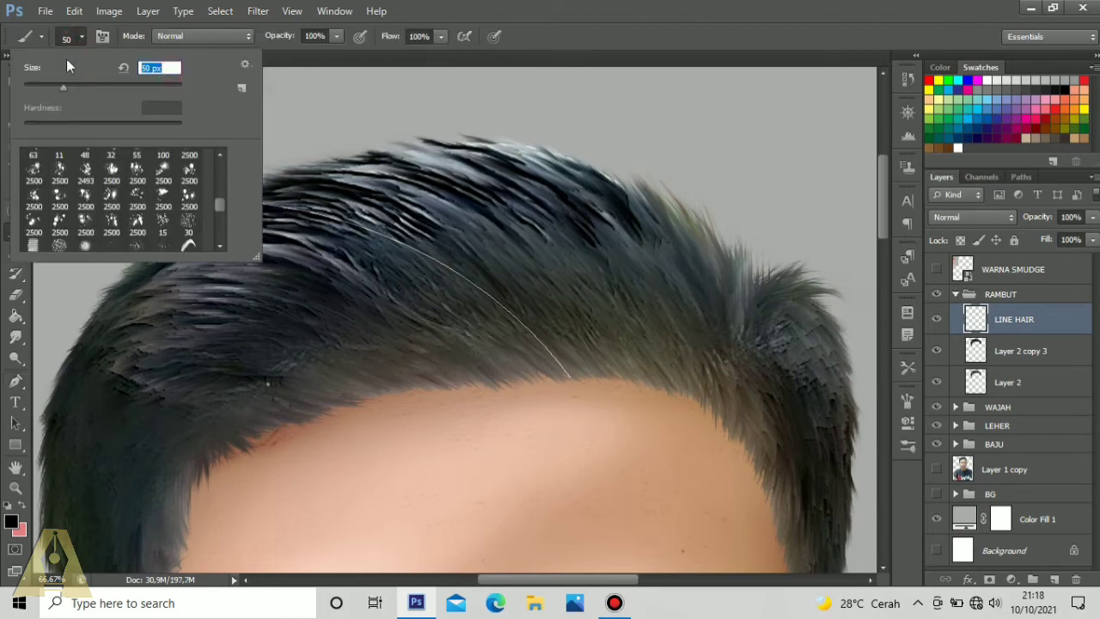
{"action": "type", "text": "75"}
{"action": "key", "text": "Return"}
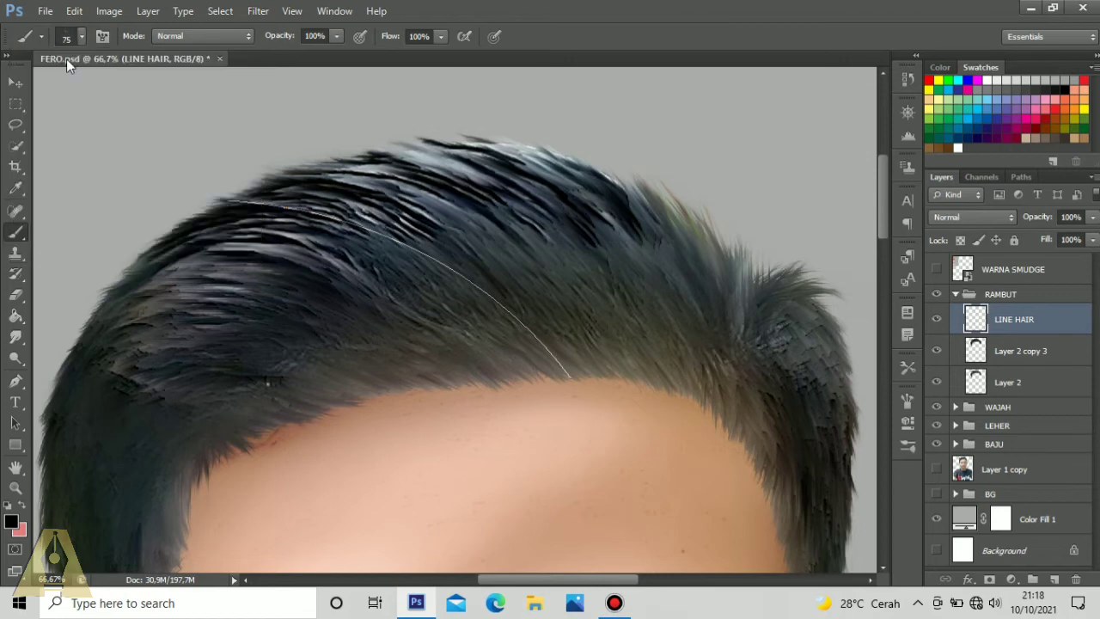
{"action": "left_click", "coordinate": [16, 379]}
{"action": "right_click", "coordinate": [521, 340]}
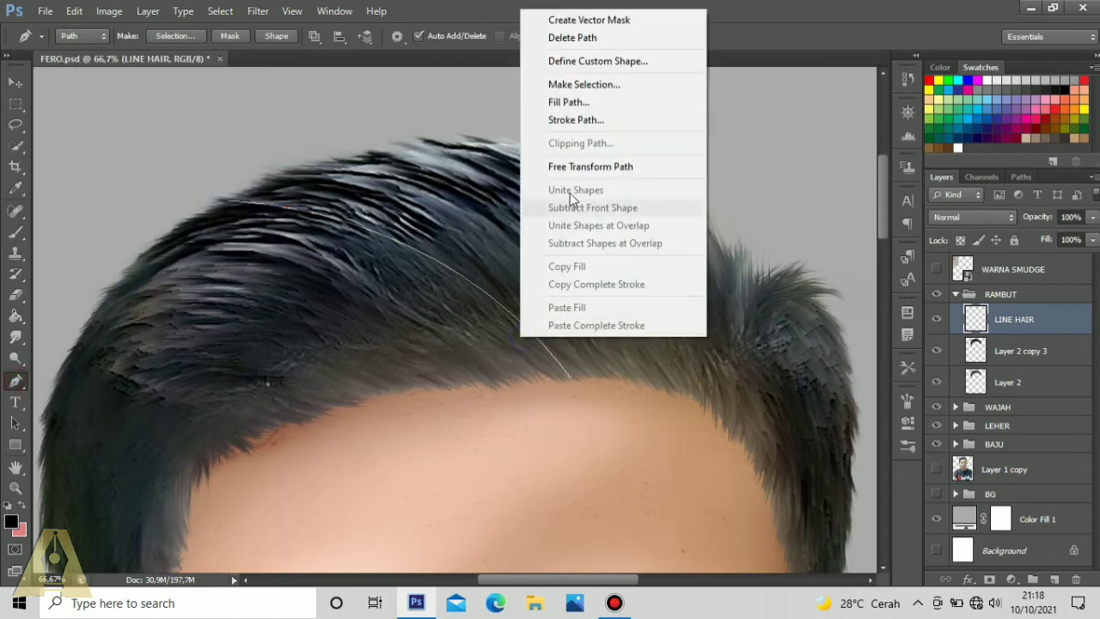
{"action": "left_click", "coordinate": [575, 120]}
{"action": "left_click", "coordinate": [653, 206]}
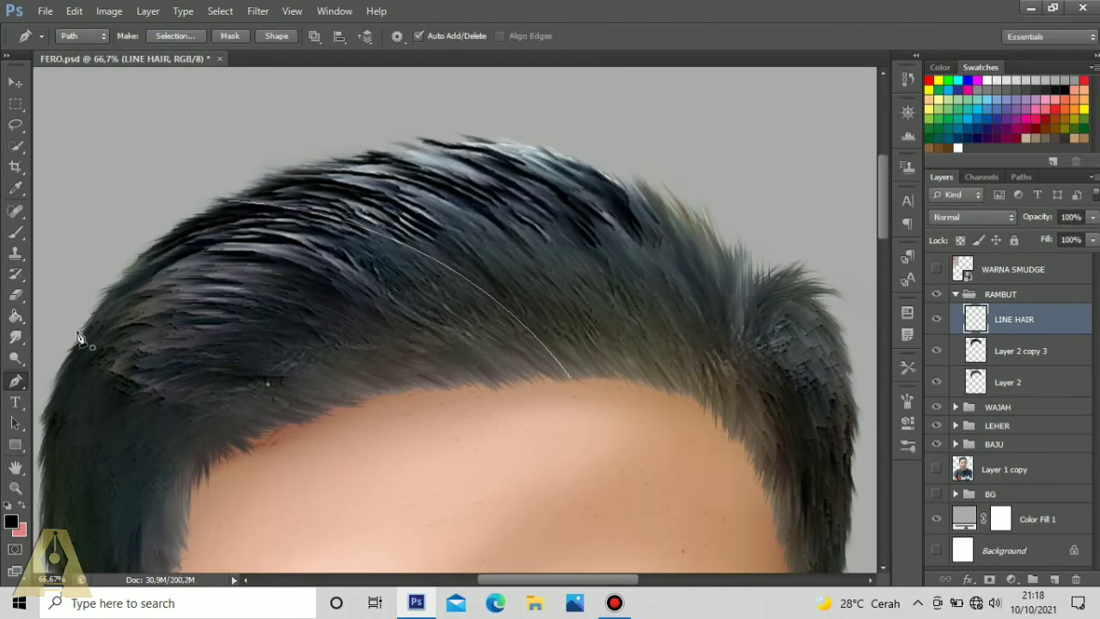
Step: Set the Brush tool size to 60 px and remove the stray path point over the hair
{"action": "left_click", "coordinate": [16, 232]}
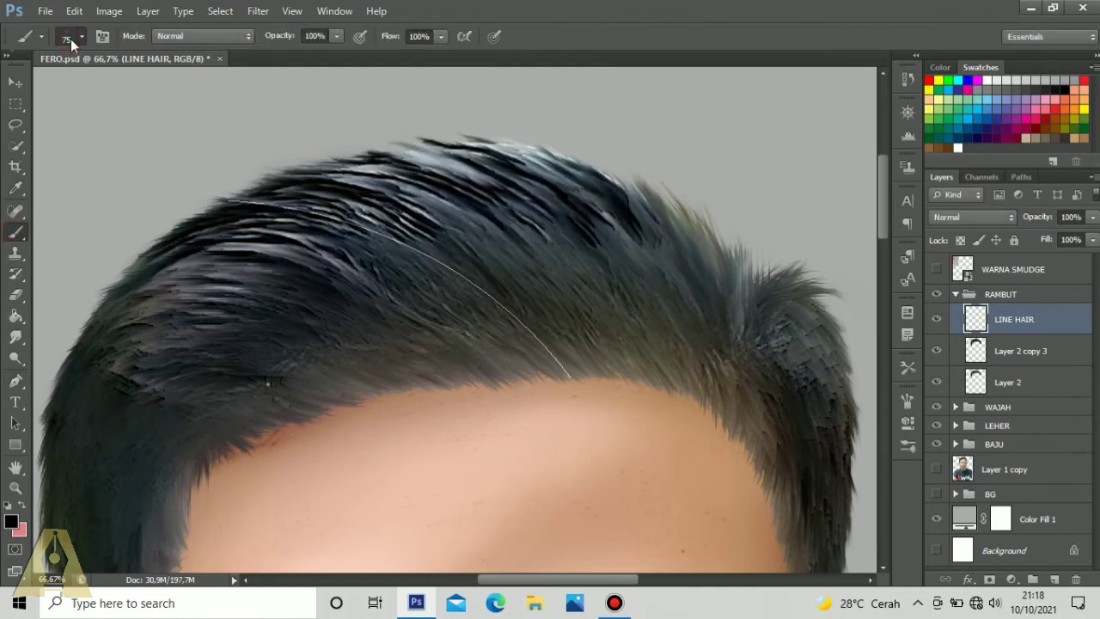
{"action": "left_click", "coordinate": [71, 38]}
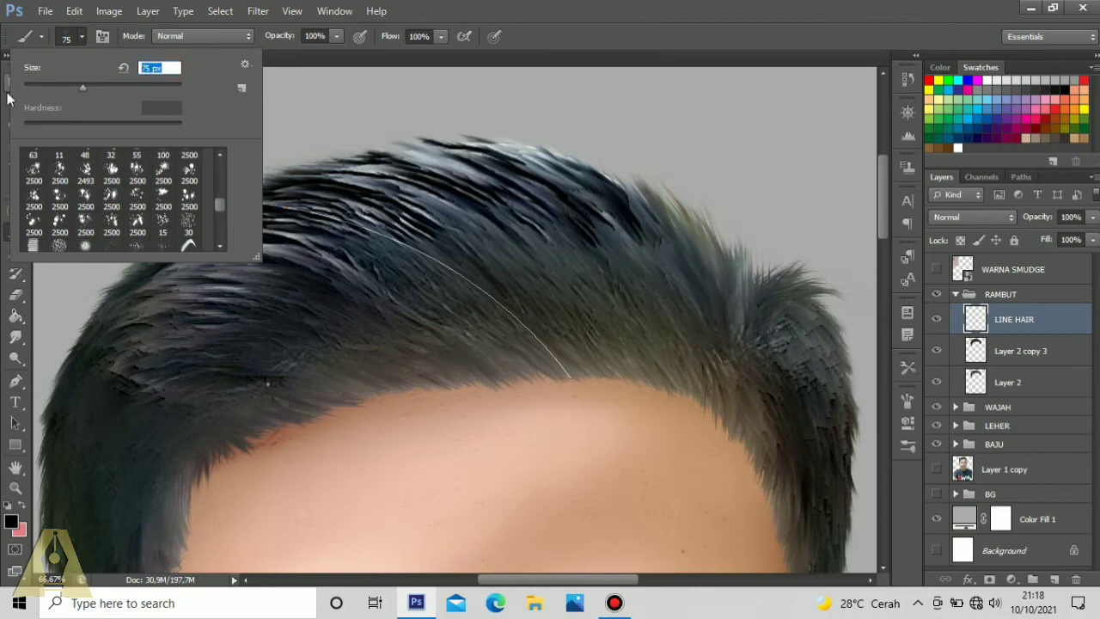
{"action": "type", "text": "60"}
{"action": "key", "text": "Return"}
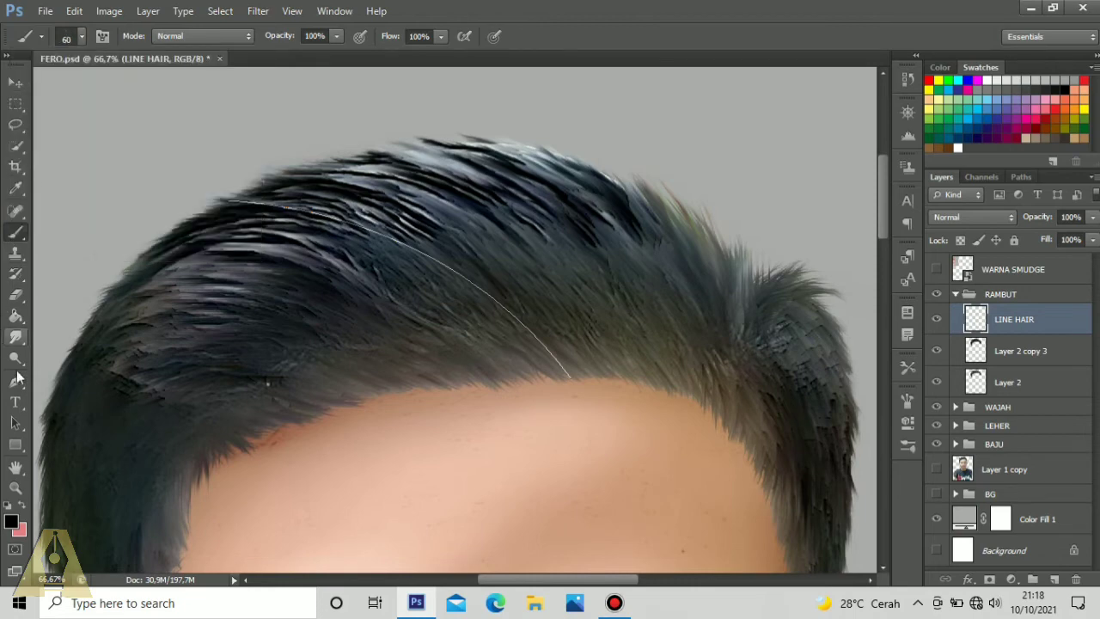
{"action": "right_click", "coordinate": [382, 365]}
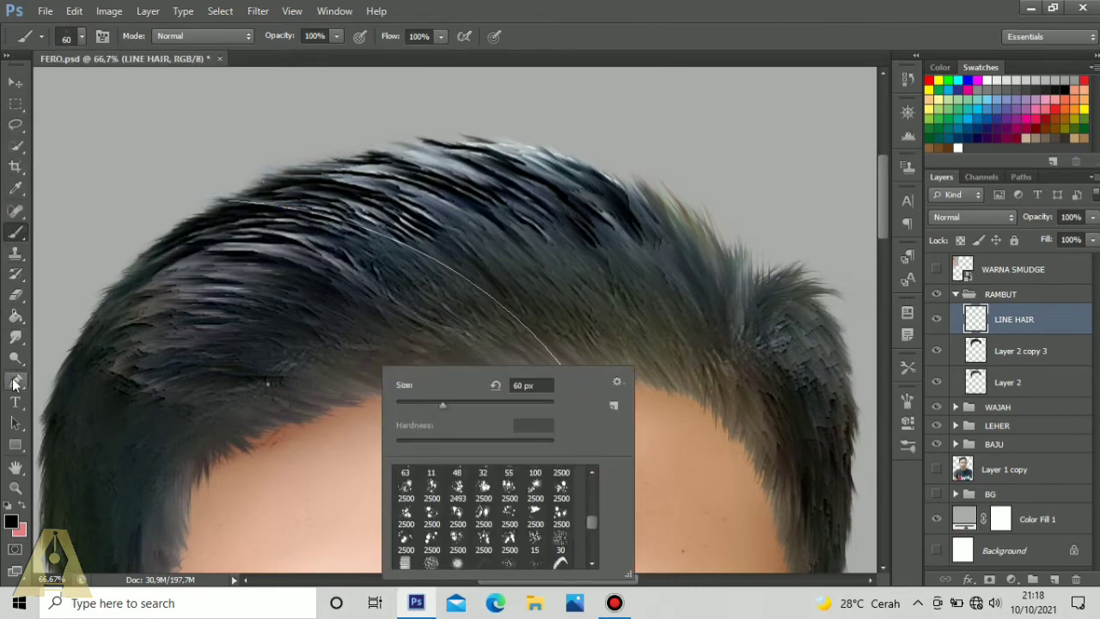
{"action": "left_click", "coordinate": [15, 382]}
{"action": "left_click_drag", "start_coordinate": [372, 349], "coordinate": [374, 353]}
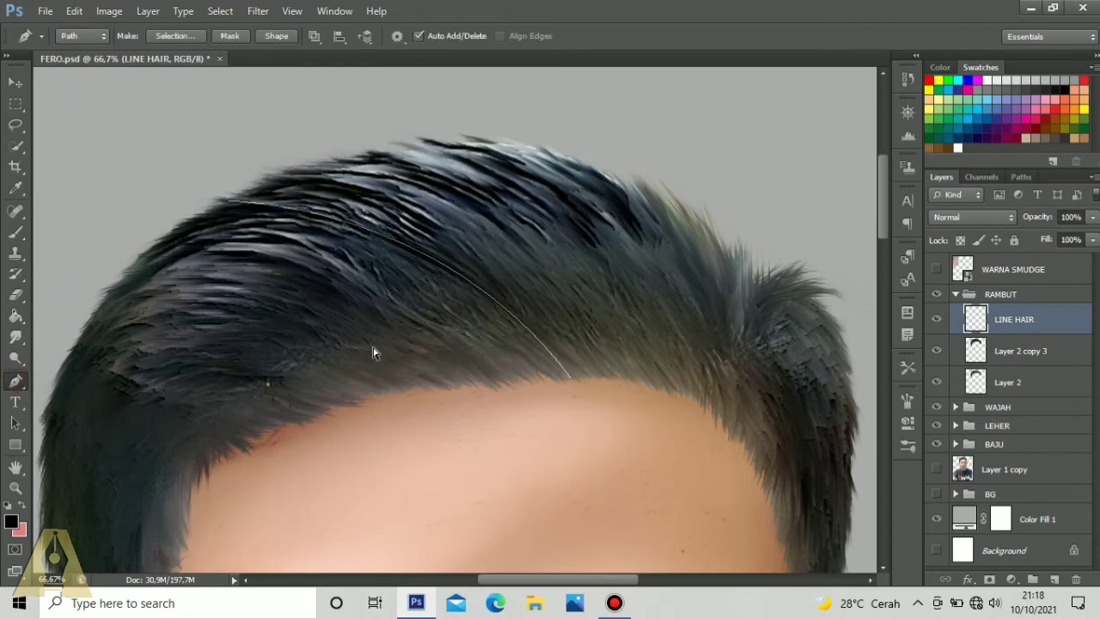
{"action": "key", "text": "ctrl+alt+z"}
{"action": "key", "text": "ctrl+alt+z"}
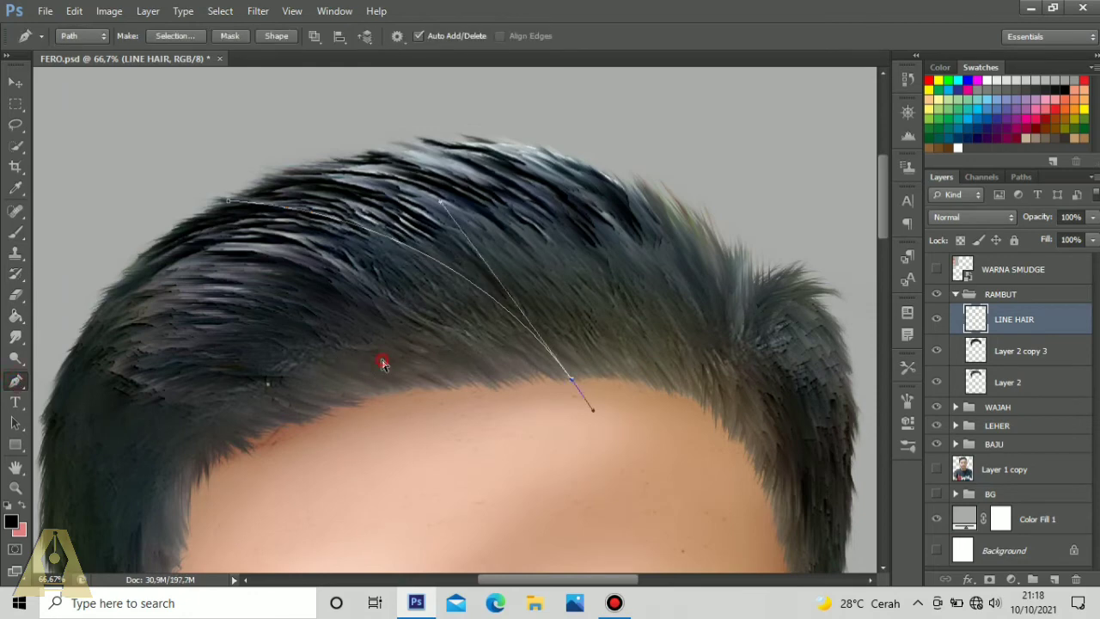
Step: Try stroking the hair path on the LINE HAIR layer with the 60 px Brush
{"action": "left_click", "coordinate": [19, 234]}
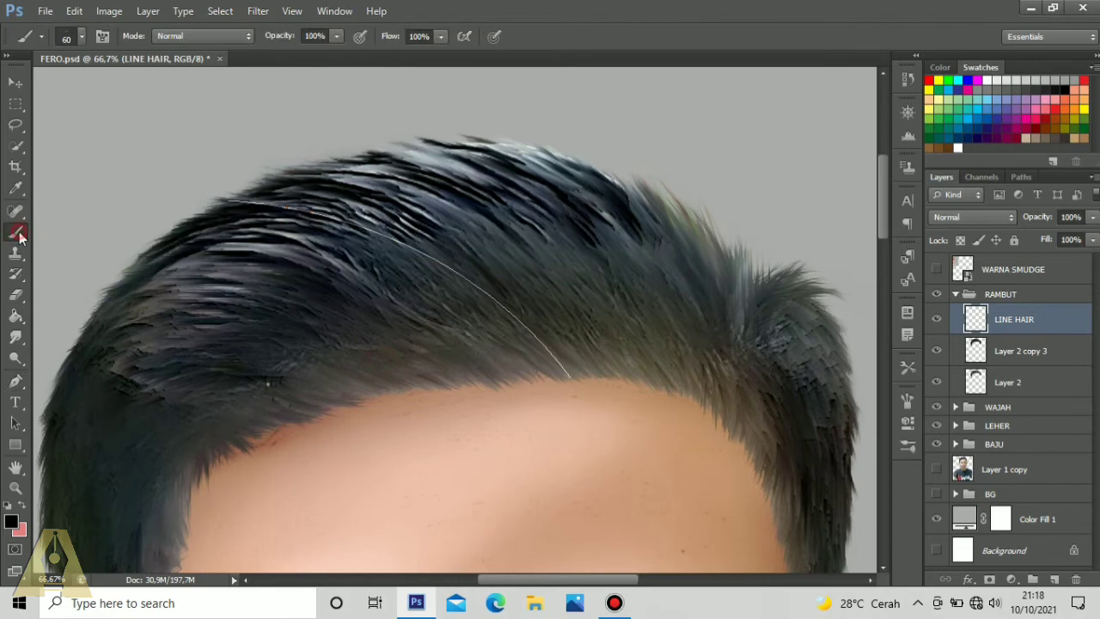
{"action": "left_click", "coordinate": [15, 381]}
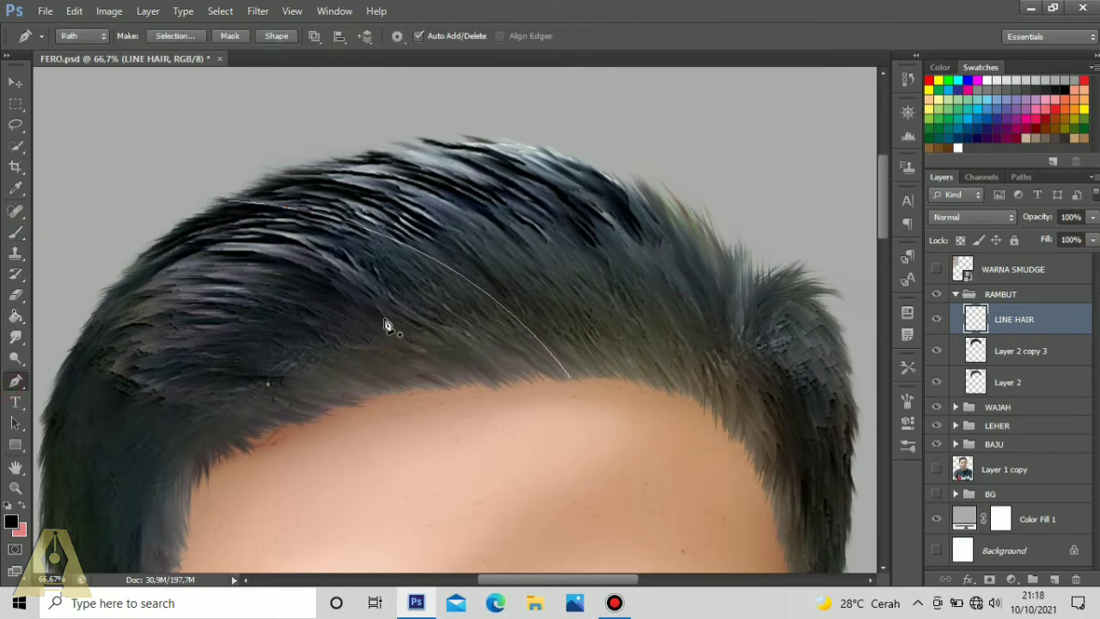
{"action": "right_click", "coordinate": [385, 324]}
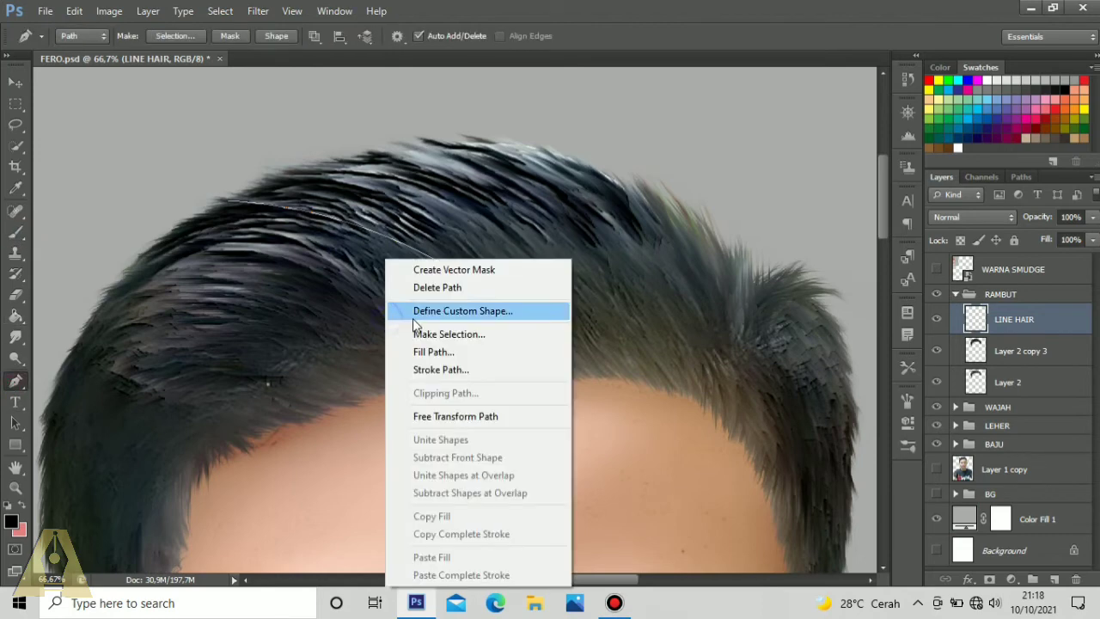
{"action": "left_click", "coordinate": [436, 369]}
{"action": "left_click", "coordinate": [636, 204]}
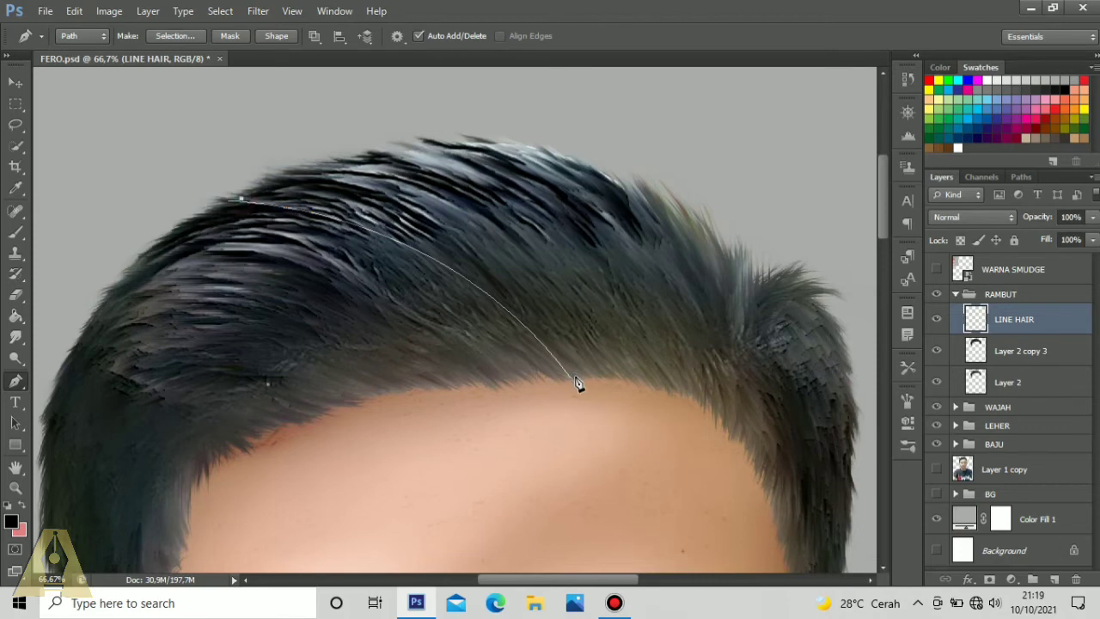
Step: Draw two curved Pen paths right beside the first strand, running from the upper hair edge to the middle of the forehead hairline
{"action": "left_click_drag", "start_coordinate": [574, 376], "coordinate": [580, 399]}
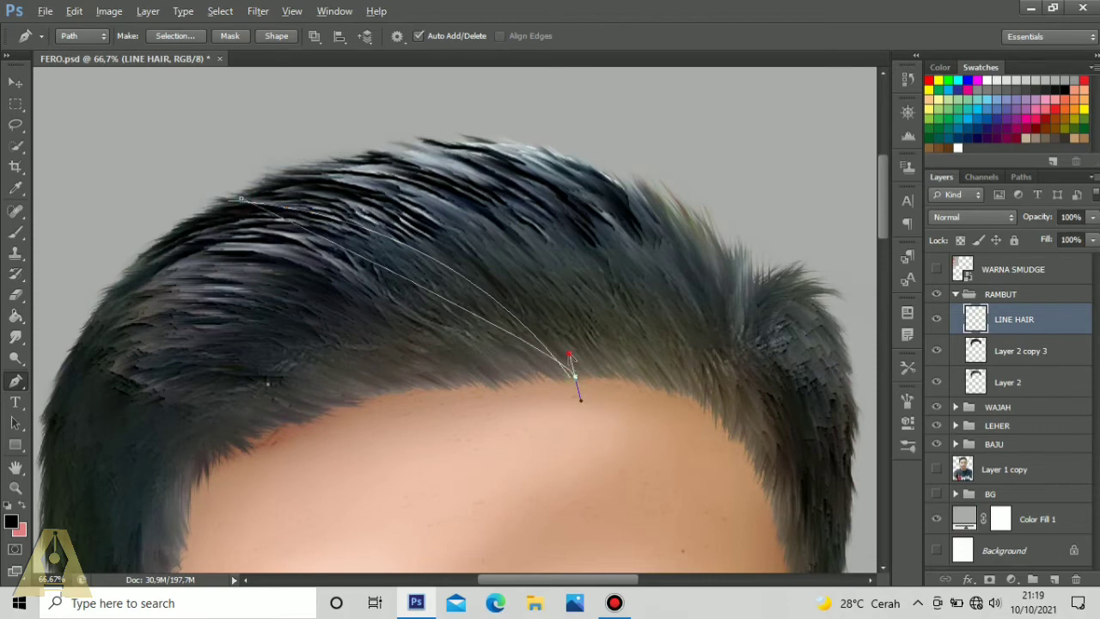
{"action": "left_click_drag", "start_coordinate": [570, 355], "coordinate": [433, 177]}
{"action": "left_click", "coordinate": [497, 255], "text": "ctrl"}
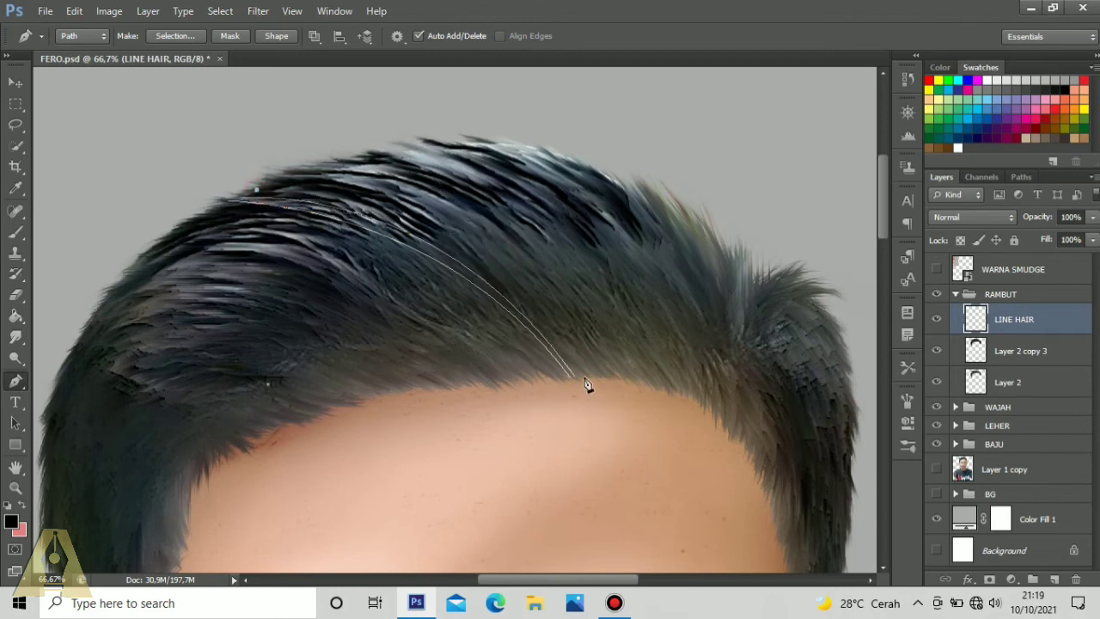
{"action": "left_click_drag", "start_coordinate": [586, 379], "coordinate": [575, 357]}
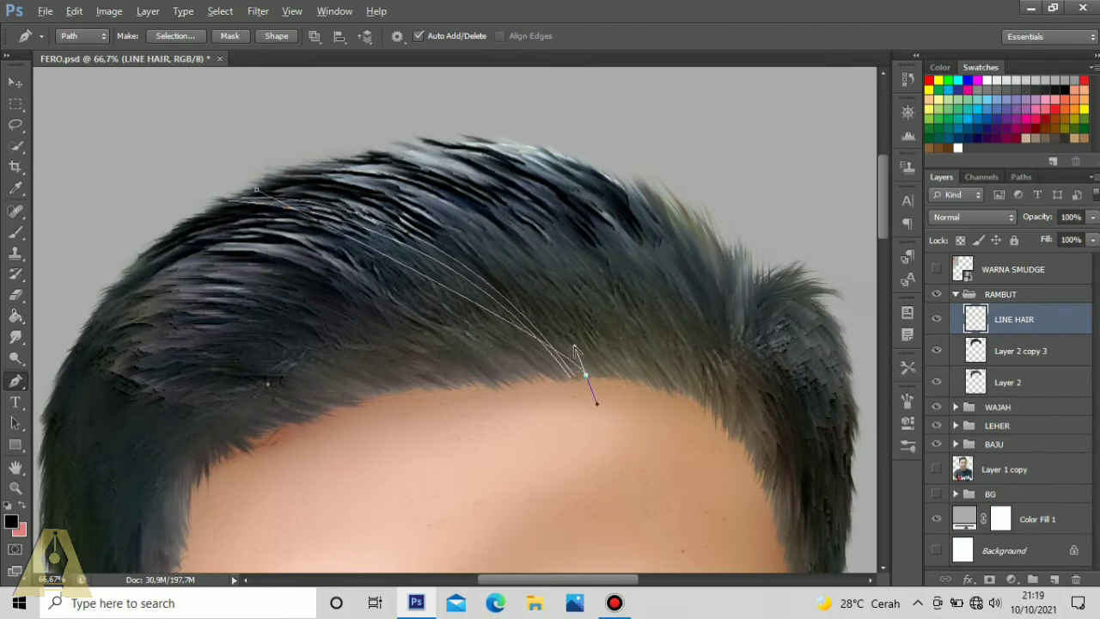
{"action": "left_click", "coordinate": [516, 245], "text": "ctrl"}
Step: Add two more curved Pen paths just above the previous strands, from the upper-left hair edge to the middle of the hairline
{"action": "left_click", "coordinate": [278, 185]}
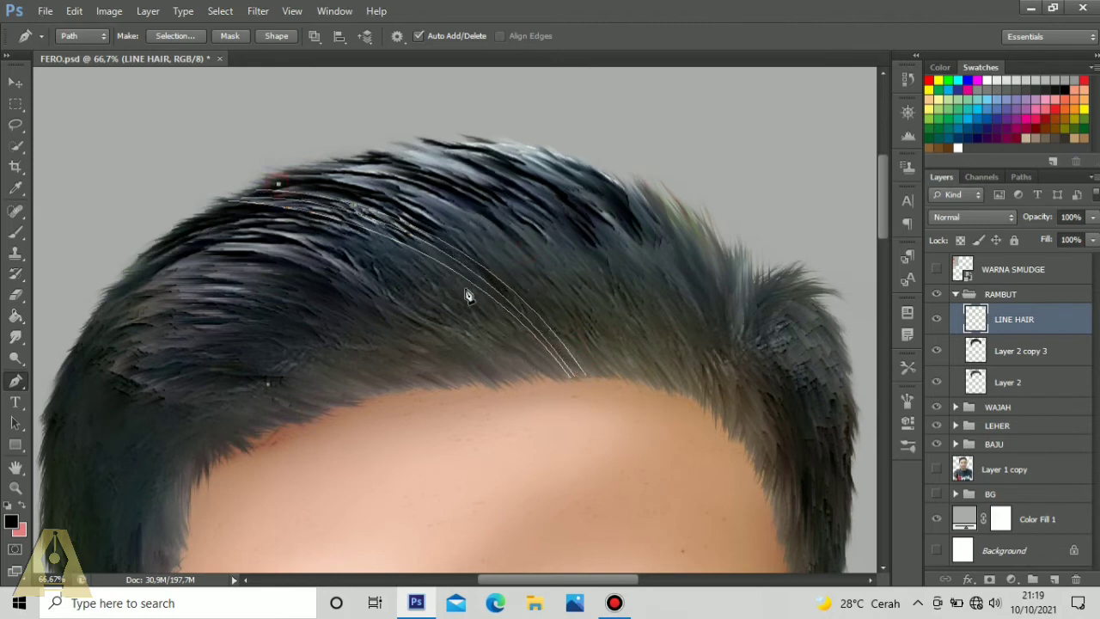
{"action": "left_click_drag", "start_coordinate": [591, 374], "coordinate": [613, 413]}
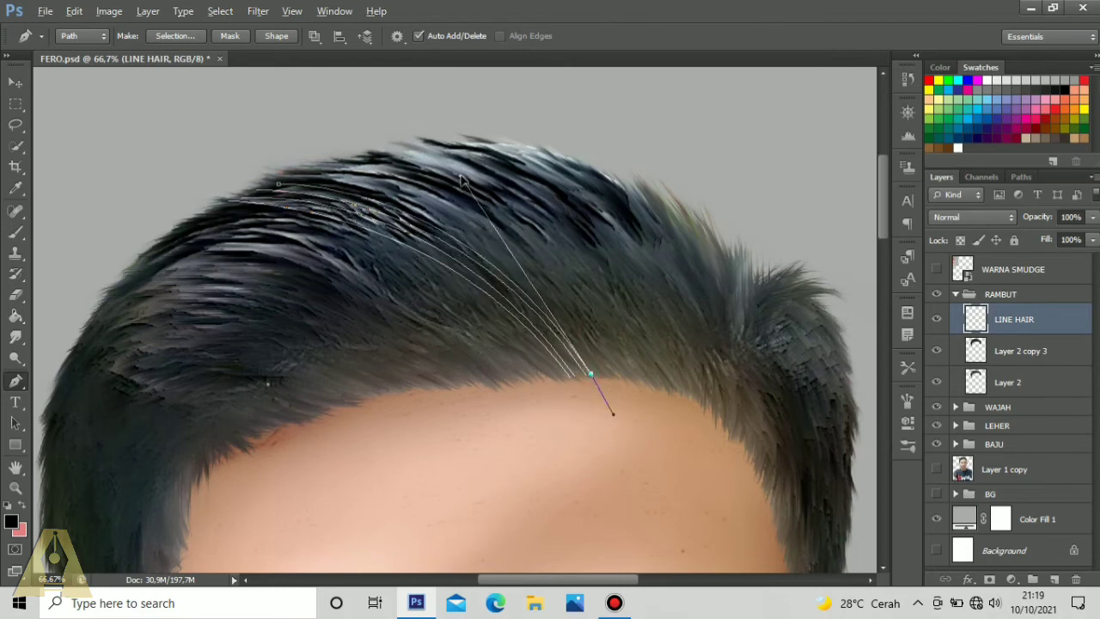
{"action": "left_click", "coordinate": [539, 260], "text": "ctrl"}
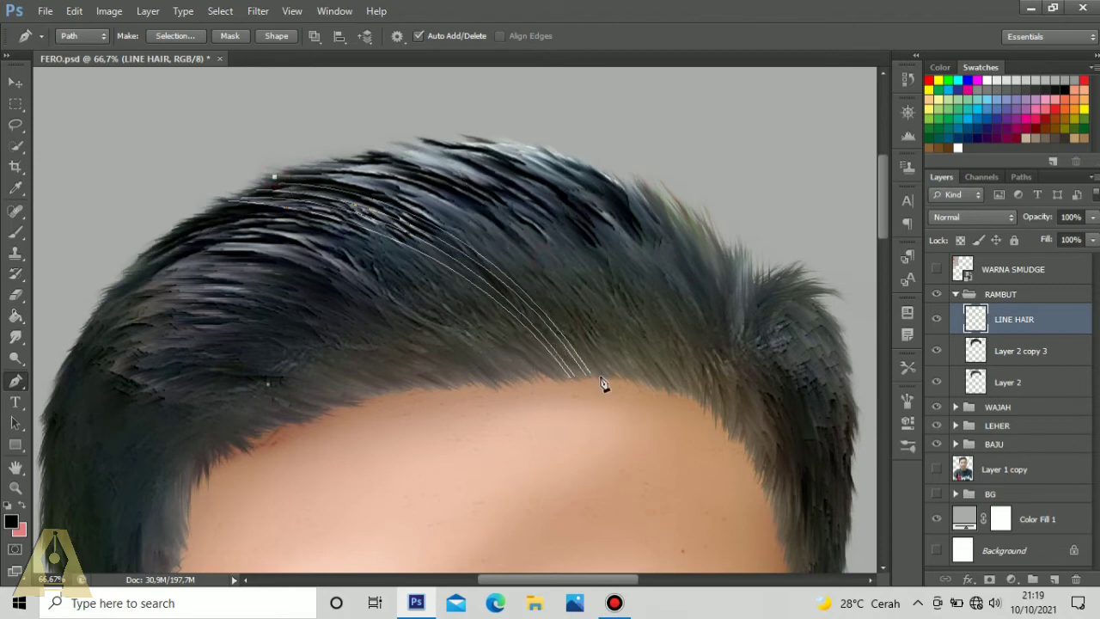
{"action": "left_click_drag", "start_coordinate": [600, 375], "coordinate": [615, 407]}
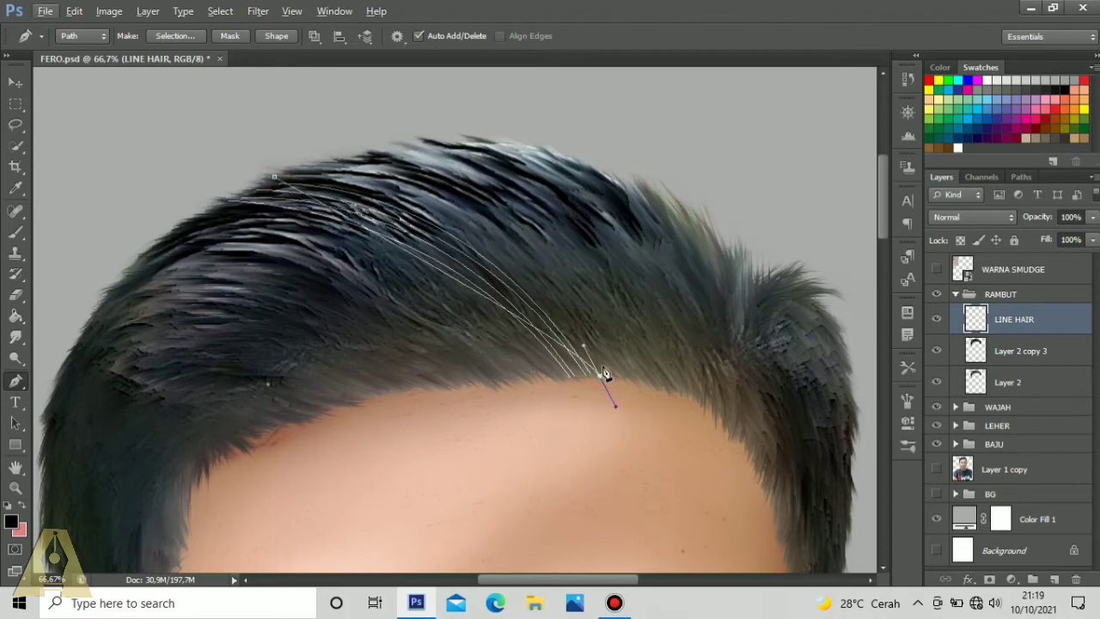
{"action": "left_click", "coordinate": [482, 162]}
{"action": "left_click", "coordinate": [575, 273], "text": "ctrl"}
Step: Continue the fan of hair strands with two curved Pen paths ending slightly right of the hairline's middle
{"action": "left_click", "coordinate": [290, 169]}
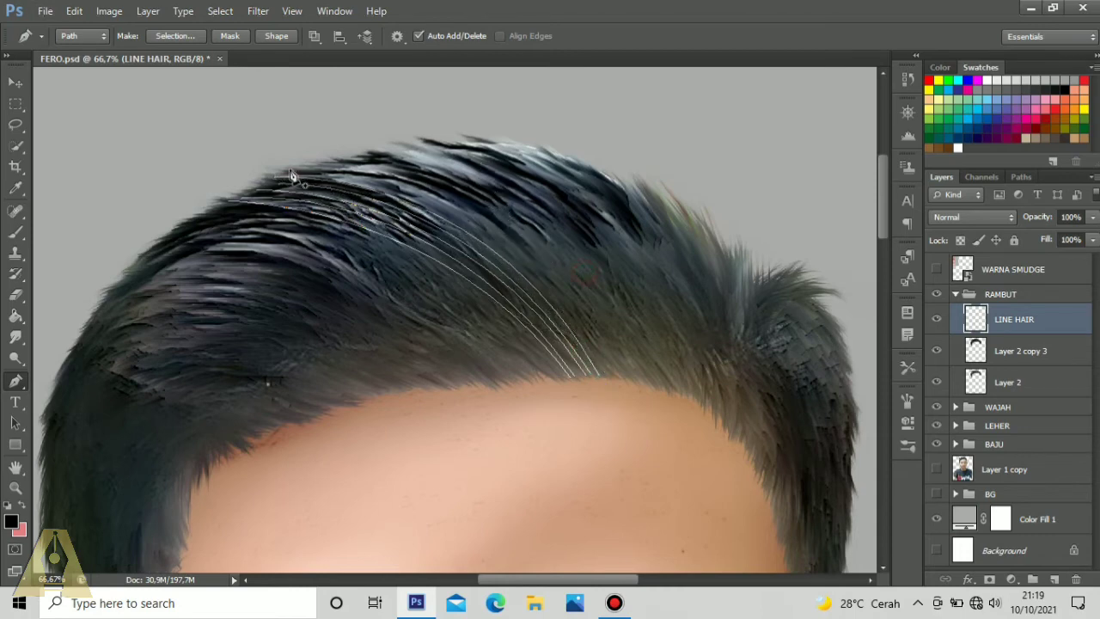
{"action": "left_click_drag", "start_coordinate": [609, 373], "coordinate": [637, 420]}
{"action": "left_click", "coordinate": [556, 245], "text": "ctrl"}
{"action": "left_click", "coordinate": [316, 166]}
{"action": "left_click_drag", "start_coordinate": [512, 203], "coordinate": [512, 164]}
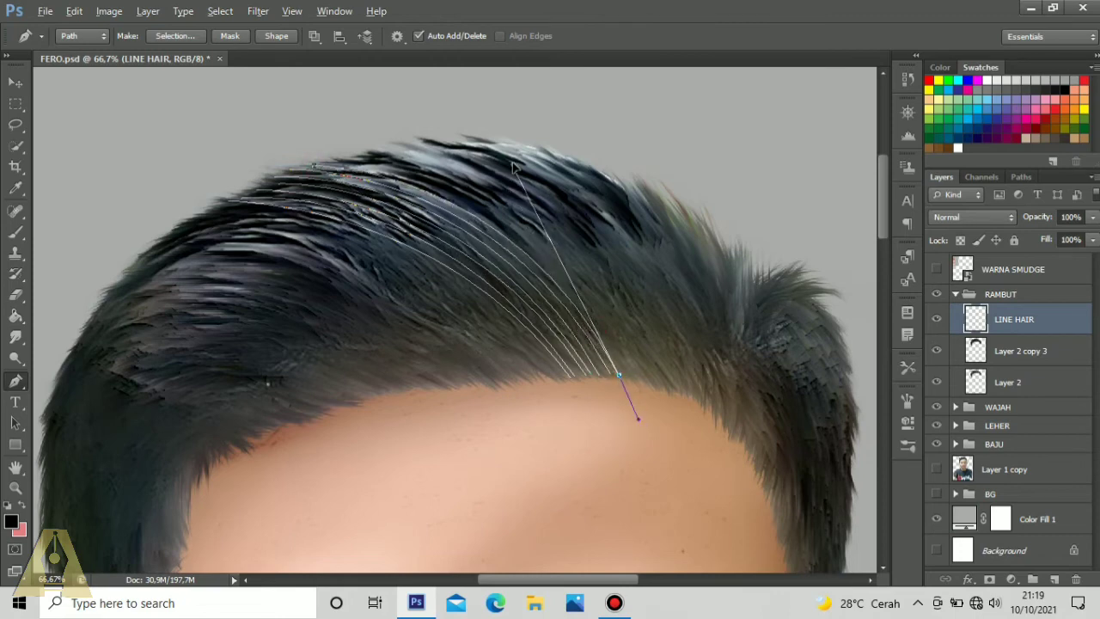
{"action": "left_click", "coordinate": [544, 227], "text": "ctrl"}
Step: Draw two further Pen strands from the upper hair edge near the crown, bending them down to the hairline right of its middle
{"action": "left_click_drag", "start_coordinate": [628, 377], "coordinate": [659, 454]}
{"action": "left_click_drag", "start_coordinate": [596, 299], "coordinate": [538, 174]}
{"action": "left_click", "coordinate": [615, 255], "text": "ctrl"}
{"action": "left_click_drag", "start_coordinate": [636, 381], "coordinate": [658, 455]}
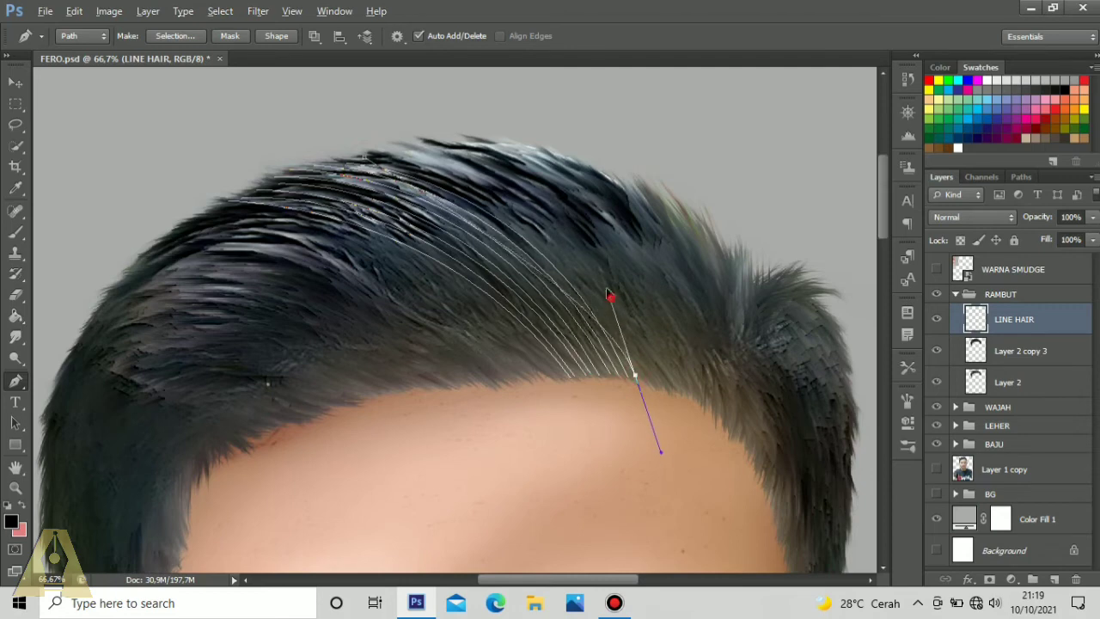
{"action": "left_click_drag", "start_coordinate": [610, 295], "coordinate": [631, 232]}
{"action": "left_click", "coordinate": [380, 158], "text": "ctrl"}
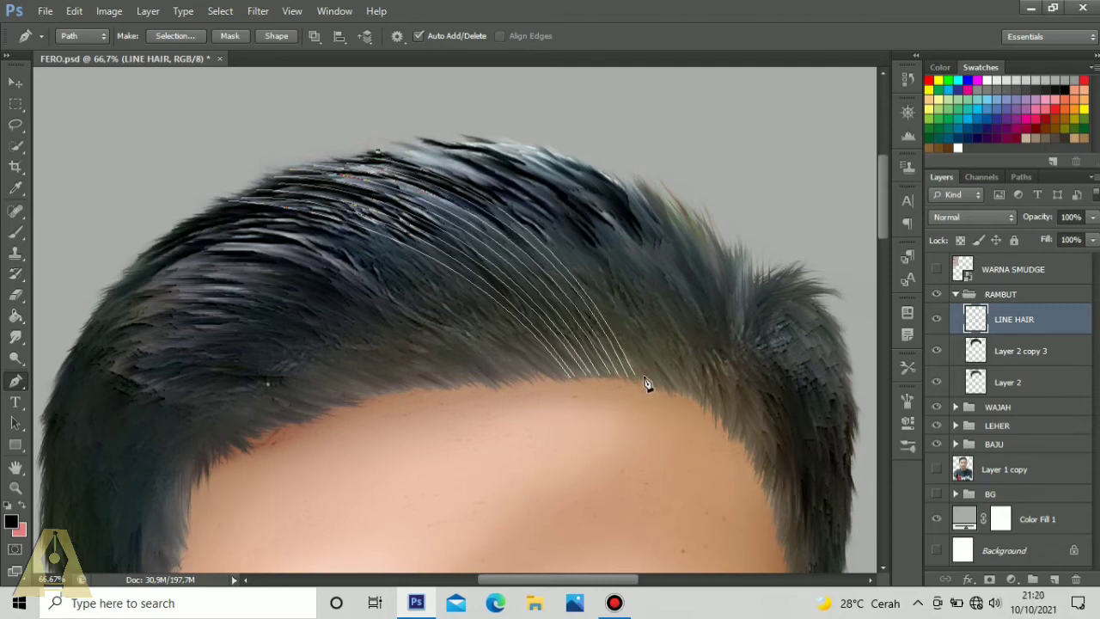
Step: Extend the fan with two closely spaced curved Pen paths starting just before the top of the crown
{"action": "left_click_drag", "start_coordinate": [638, 382], "coordinate": [667, 454]}
{"action": "left_click_drag", "start_coordinate": [614, 300], "coordinate": [631, 246]}
{"action": "left_click", "coordinate": [395, 155], "text": "ctrl"}
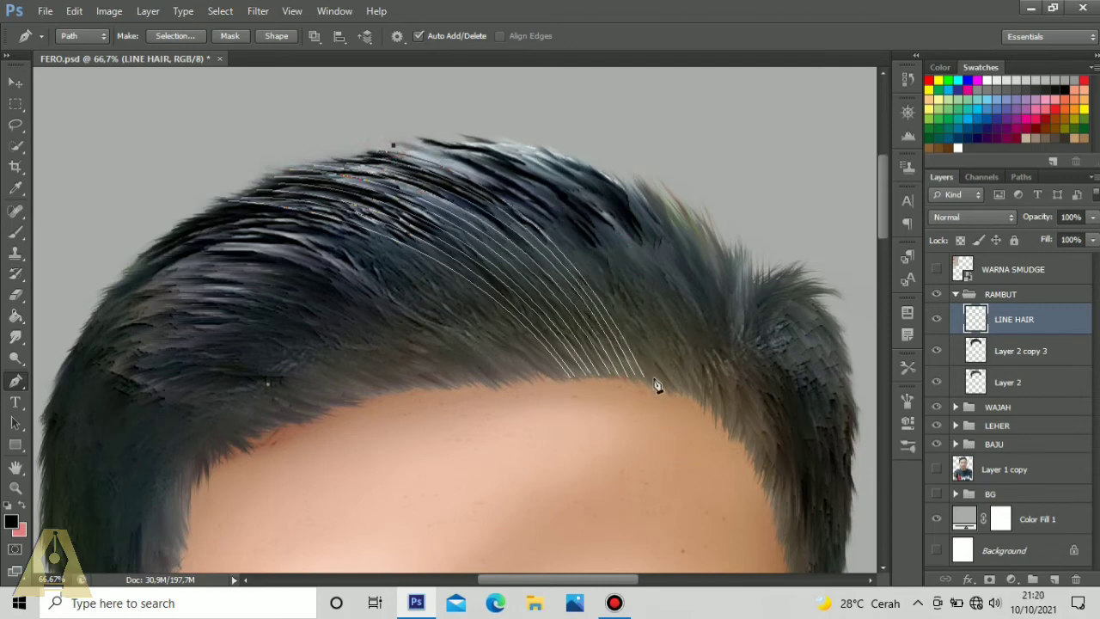
{"action": "left_click_drag", "start_coordinate": [651, 381], "coordinate": [658, 455]}
{"action": "left_click_drag", "start_coordinate": [643, 302], "coordinate": [662, 262]}
{"action": "left_click", "coordinate": [434, 150], "text": "ctrl"}
Step: Draw two curved Pen paths from the top of the crown down to the right part of the forehead hairline
{"action": "left_click", "coordinate": [418, 141]}
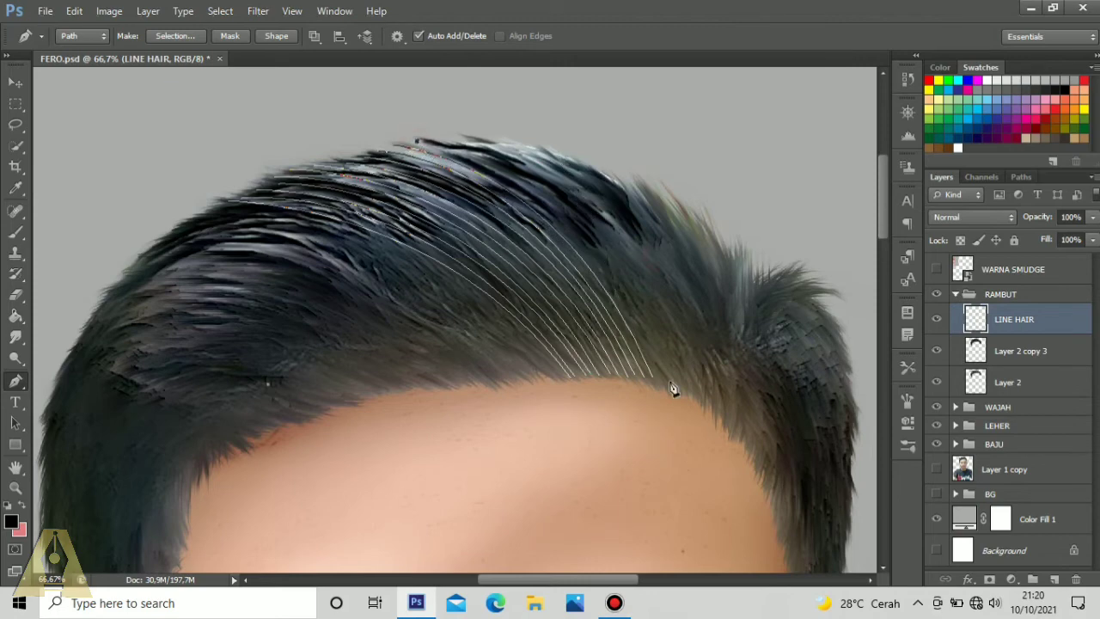
{"action": "left_click_drag", "start_coordinate": [660, 379], "coordinate": [680, 453]}
{"action": "left_click_drag", "start_coordinate": [642, 305], "coordinate": [587, 175]}
{"action": "left_click", "coordinate": [649, 247], "text": "ctrl"}
{"action": "left_click", "coordinate": [453, 145]}
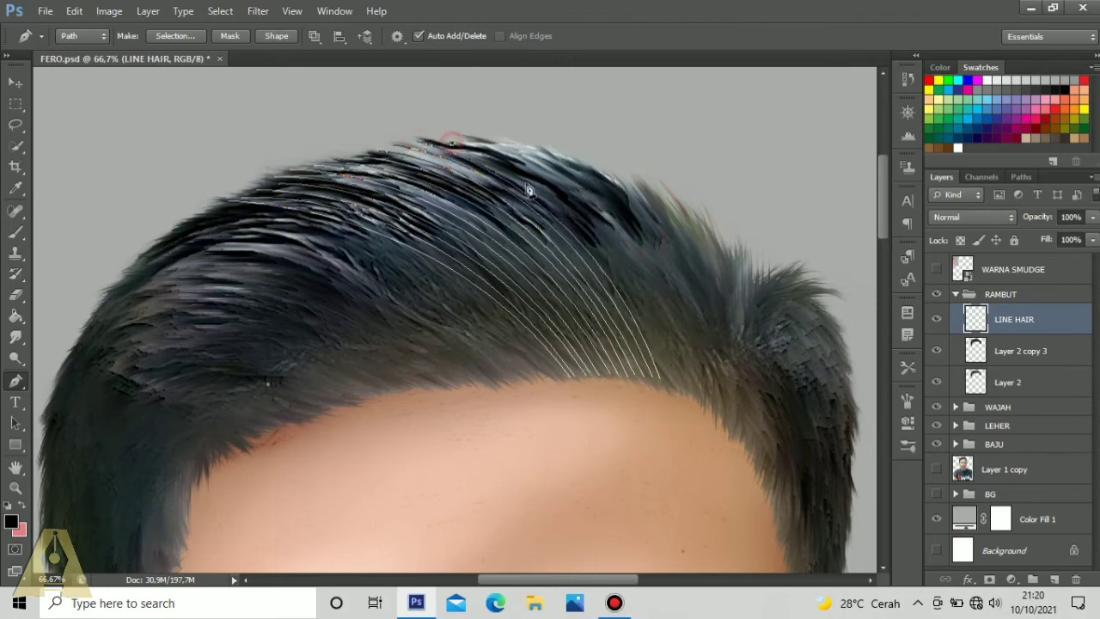
{"action": "left_click_drag", "start_coordinate": [670, 381], "coordinate": [683, 465]}
{"action": "left_click_drag", "start_coordinate": [656, 296], "coordinate": [600, 182]}
{"action": "left_click", "coordinate": [655, 244], "text": "ctrl"}
Step: Add curved Pen strands from just right of the crown's top to where the hairline begins to slope down
{"action": "left_click_drag", "start_coordinate": [678, 379], "coordinate": [696, 450]}
{"action": "left_click_drag", "start_coordinate": [660, 310], "coordinate": [632, 196]}
{"action": "left_click", "coordinate": [606, 190], "text": "ctrl"}
{"action": "left_click_drag", "start_coordinate": [686, 386], "coordinate": [701, 448]}
{"action": "left_click_drag", "start_coordinate": [673, 325], "coordinate": [641, 199]}
{"action": "left_click", "coordinate": [586, 187], "text": "ctrl"}
{"action": "left_click_drag", "start_coordinate": [678, 294], "coordinate": [645, 192]}
{"action": "key", "text": "Escape"}
Step: Draw three curved Pen paths from the right shoulder of the hair down to the sloping right hairline
{"action": "left_click_drag", "start_coordinate": [708, 402], "coordinate": [717, 471]}
{"action": "left_click_drag", "start_coordinate": [700, 333], "coordinate": [667, 220]}
{"action": "key", "text": "Escape"}
{"action": "left_click_drag", "start_coordinate": [721, 411], "coordinate": [727, 479]}
{"action": "left_click_drag", "start_coordinate": [715, 344], "coordinate": [633, 201]}
{"action": "key", "text": "Escape"}
{"action": "left_click_drag", "start_coordinate": [728, 421], "coordinate": [733, 490]}
{"action": "left_click_drag", "start_coordinate": [722, 353], "coordinate": [713, 244]}
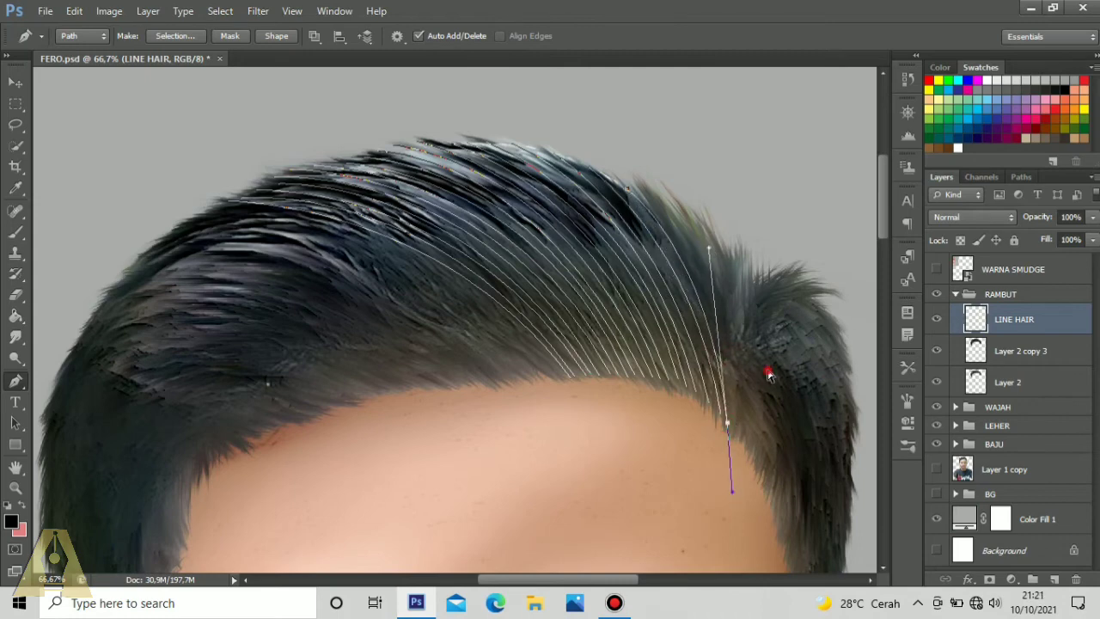
{"action": "left_click", "coordinate": [765, 370], "text": "ctrl"}
Step: Add two steep Pen strands from the upper-right hair edge down to the right temple hairline
{"action": "left_click", "coordinate": [657, 199]}
{"action": "left_click_drag", "start_coordinate": [733, 428], "coordinate": [733, 479]}
{"action": "left_click_drag", "start_coordinate": [735, 377], "coordinate": [726, 279]}
{"action": "key", "text": "Escape"}
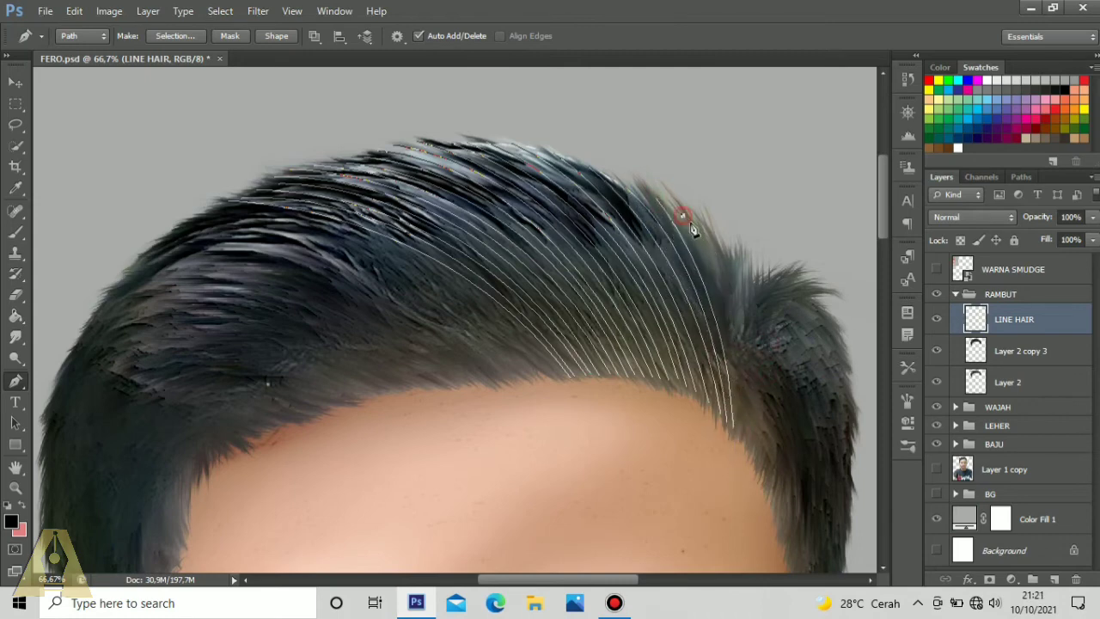
{"action": "left_click", "coordinate": [684, 215]}
{"action": "left_click_drag", "start_coordinate": [740, 429], "coordinate": [735, 470]}
{"action": "left_click_drag", "start_coordinate": [747, 389], "coordinate": [738, 298]}
{"action": "key", "text": "Escape"}
Step: Draw short Pen paths along the strands where the top hair meets the right side tuft
{"action": "left_click", "coordinate": [760, 349], "text": "ctrl"}
{"action": "mouse_move", "coordinate": [745, 342]}
{"action": "left_mouse_down"}
{"action": "mouse_move", "coordinate": [749, 354]}
{"action": "mouse_move", "coordinate": [754, 330]}
{"action": "mouse_move", "coordinate": [757, 345]}
{"action": "left_mouse_up"}
{"action": "left_click", "coordinate": [744, 257]}
{"action": "left_click", "coordinate": [764, 304], "text": "ctrl"}
{"action": "left_click_drag", "start_coordinate": [840, 297], "coordinate": [862, 311]}
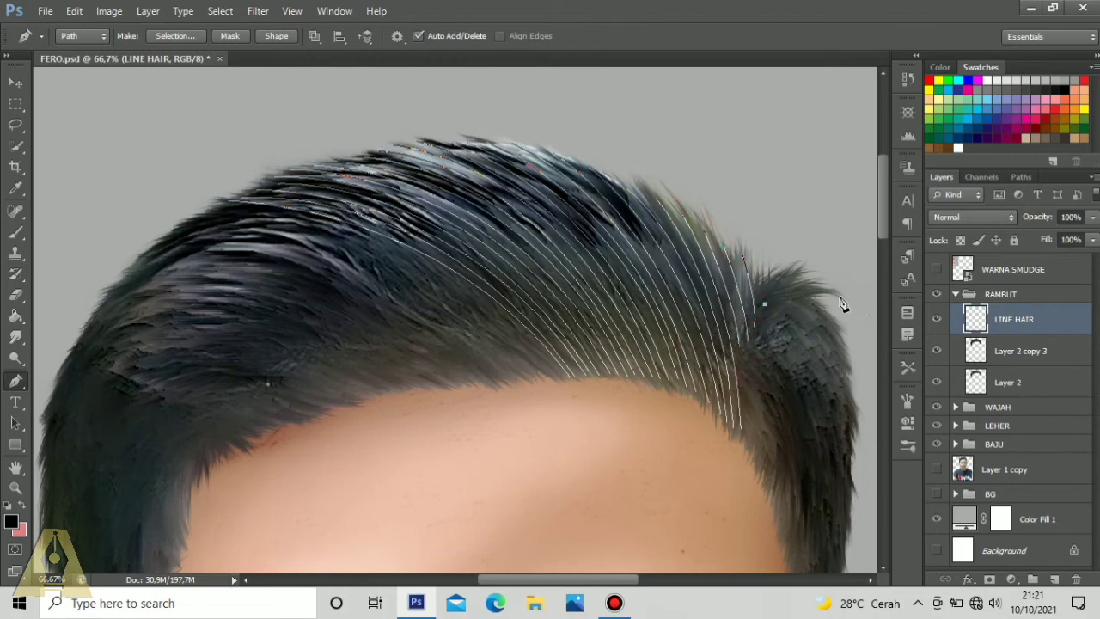
{"action": "left_click", "coordinate": [764, 279], "text": "ctrl"}
Step: Draw two curved Pen paths below the first strand, from the upper-left hair edge to just left of the hairline's middle
{"action": "left_click_drag", "start_coordinate": [783, 351], "coordinate": [651, 216]}
{"action": "left_click_drag", "start_coordinate": [94, 101], "coordinate": [327, 204]}
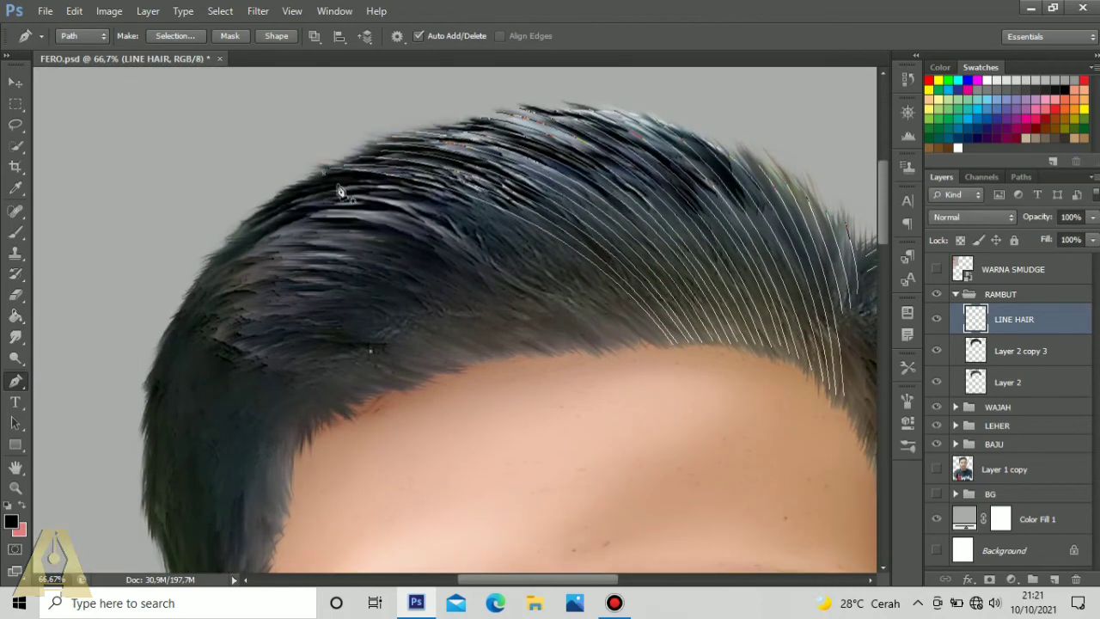
{"action": "left_click", "coordinate": [323, 172]}
{"action": "left_click_drag", "start_coordinate": [656, 340], "coordinate": [701, 424]}
{"action": "left_click_drag", "start_coordinate": [609, 254], "coordinate": [564, 195]}
{"action": "left_click", "coordinate": [550, 200], "text": "ctrl"}
{"action": "left_click", "coordinate": [309, 191]}
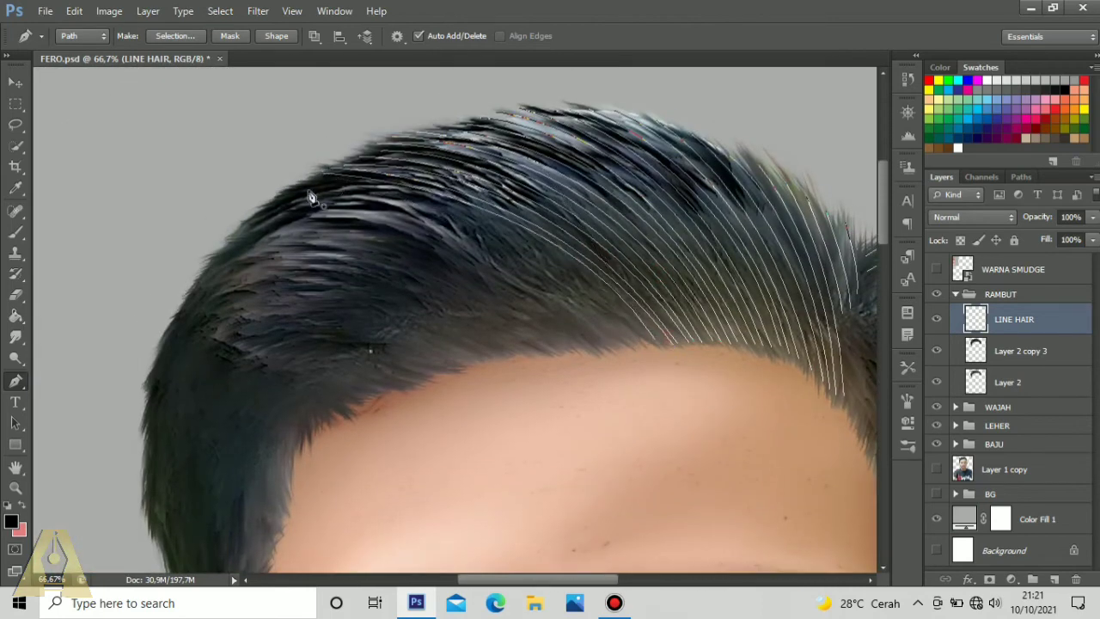
{"action": "left_click_drag", "start_coordinate": [642, 342], "coordinate": [659, 371]}
{"action": "left_click_drag", "start_coordinate": [627, 314], "coordinate": [553, 192]}
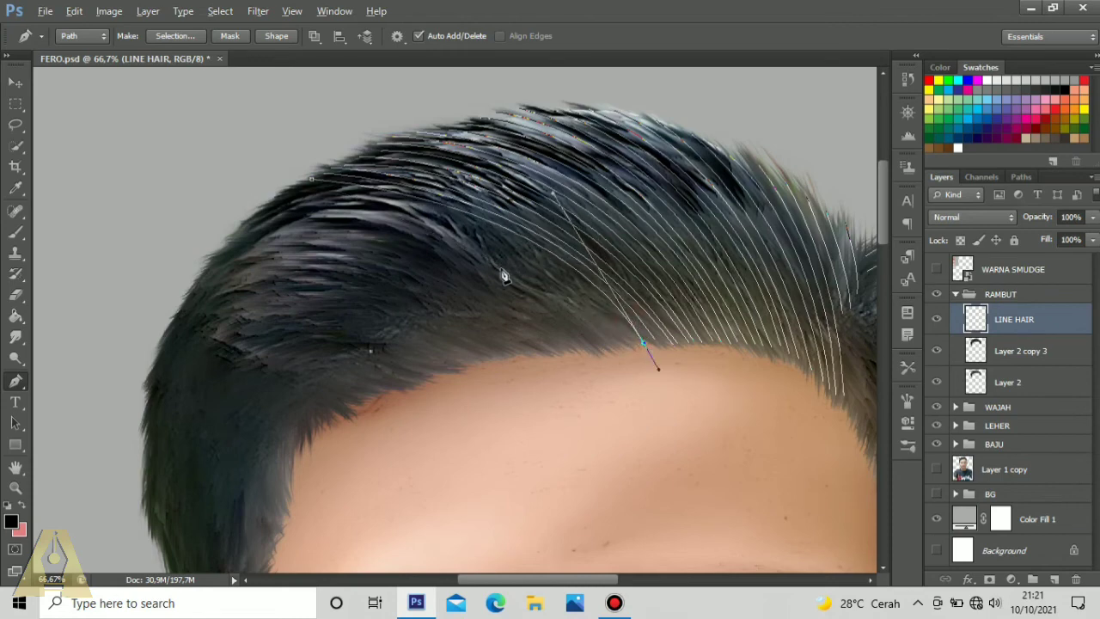
{"action": "left_click", "coordinate": [502, 270], "text": "ctrl"}
Step: Continue the strands leftward with two more curved Pen paths reaching down to the forehead hairline
{"action": "left_click", "coordinate": [301, 186]}
{"action": "left_click_drag", "start_coordinate": [632, 346], "coordinate": [663, 401]}
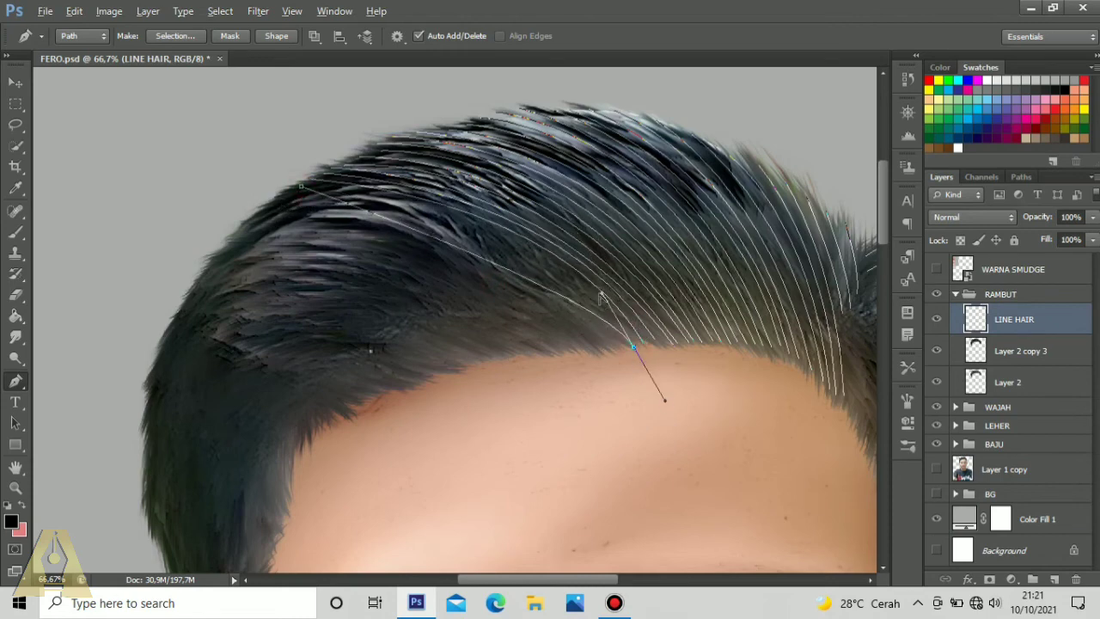
{"action": "left_click_drag", "start_coordinate": [602, 292], "coordinate": [568, 234]}
{"action": "left_click", "coordinate": [514, 247], "text": "ctrl"}
{"action": "left_click_drag", "start_coordinate": [620, 346], "coordinate": [651, 393]}
{"action": "left_click_drag", "start_coordinate": [589, 298], "coordinate": [522, 206]}
{"action": "left_click", "coordinate": [474, 274], "text": "ctrl"}
Step: Draw three more curved Pen strands from lower on the left hair edge, ending progressively farther left along the hairline
{"action": "left_click", "coordinate": [279, 206]}
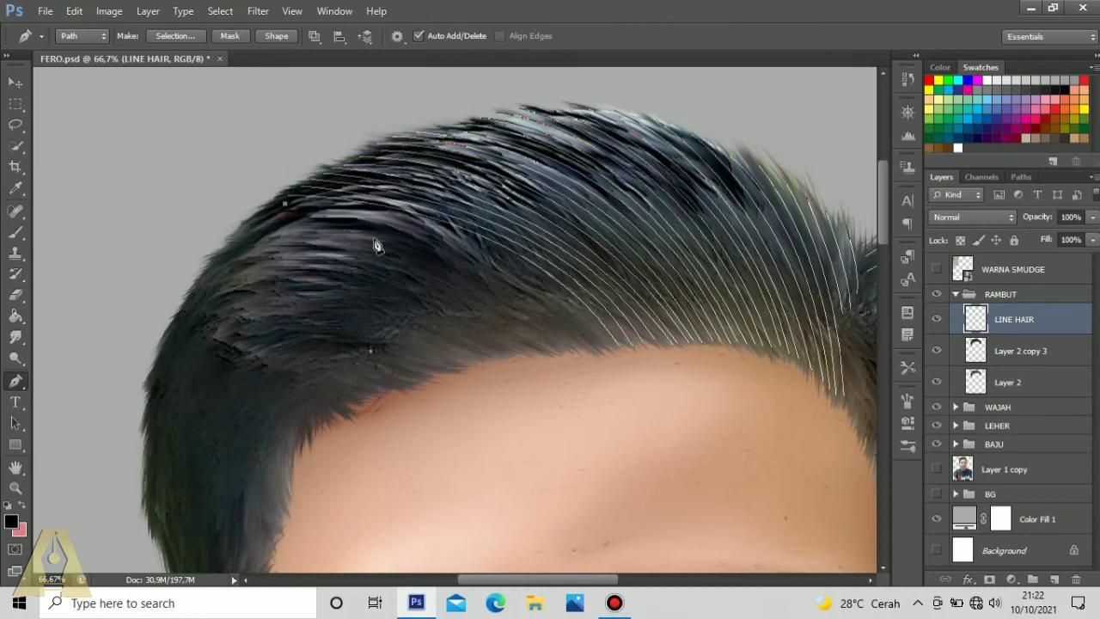
{"action": "left_click_drag", "start_coordinate": [606, 345], "coordinate": [630, 386]}
{"action": "left_click_drag", "start_coordinate": [581, 305], "coordinate": [515, 204]}
{"action": "left_click", "coordinate": [466, 293], "text": "ctrl"}
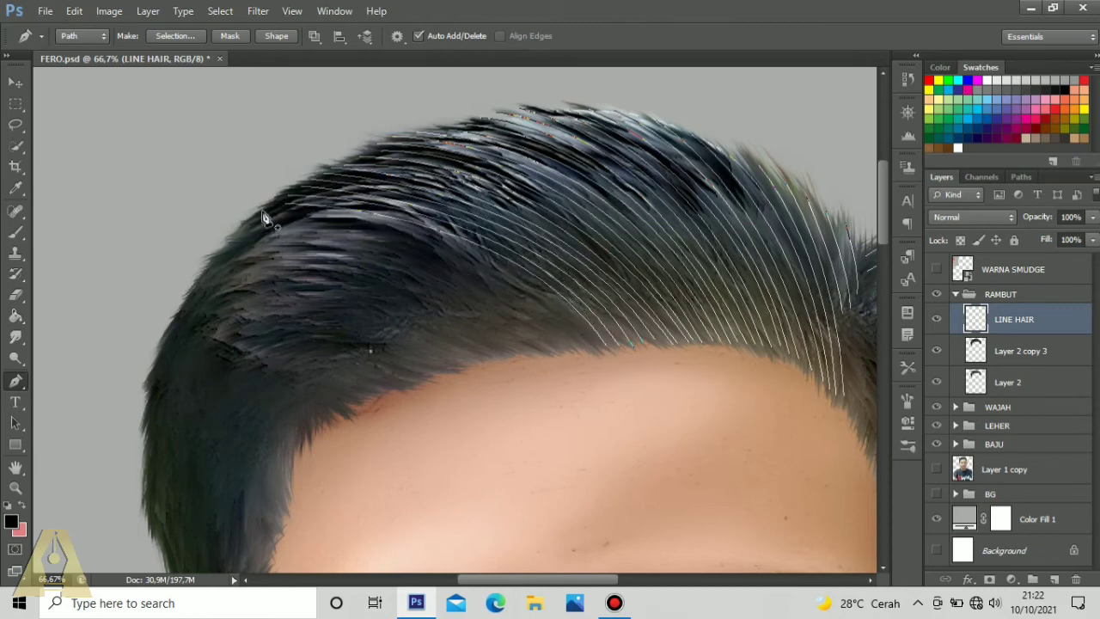
{"action": "left_click_drag", "start_coordinate": [588, 344], "coordinate": [615, 386]}
{"action": "left_click_drag", "start_coordinate": [560, 299], "coordinate": [516, 215]}
{"action": "left_click", "coordinate": [469, 286], "text": "ctrl"}
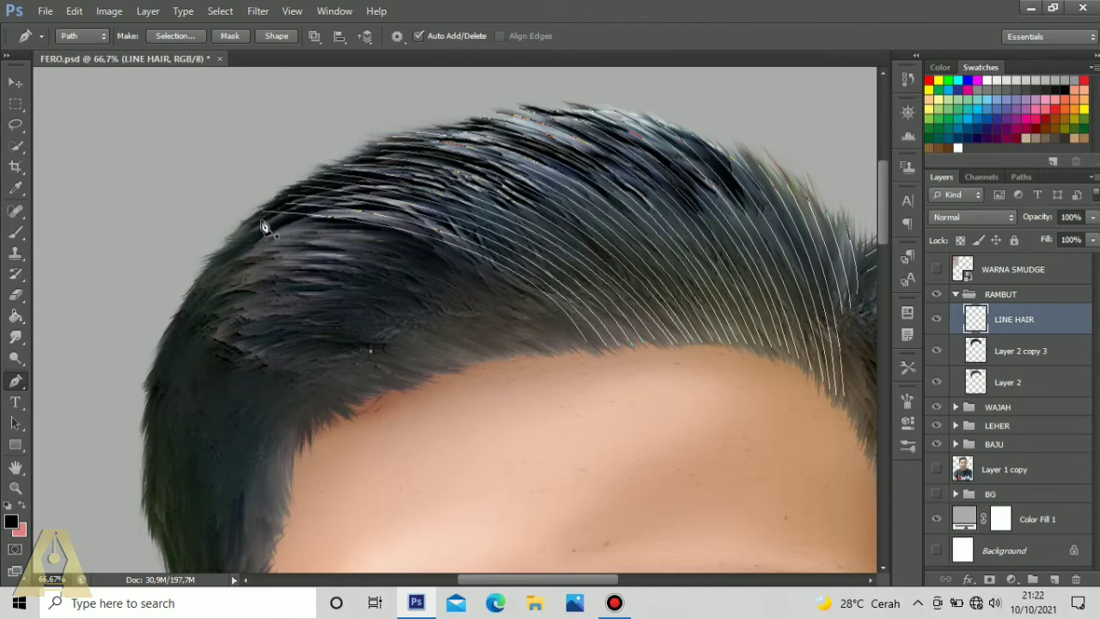
{"action": "left_click_drag", "start_coordinate": [572, 342], "coordinate": [582, 370]}
{"action": "left_click_drag", "start_coordinate": [563, 308], "coordinate": [473, 208]}
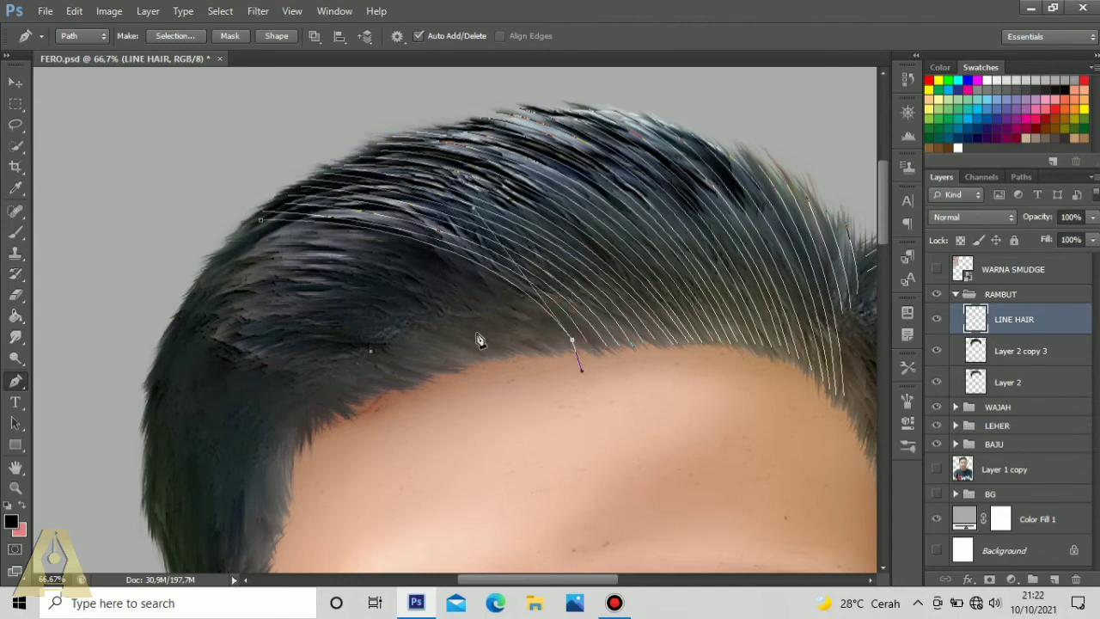
Step: Draw two more curved Pen strands from the upper-left hair edge down to the forehead hairline left of centre
{"action": "left_click", "coordinate": [476, 334], "text": "ctrl"}
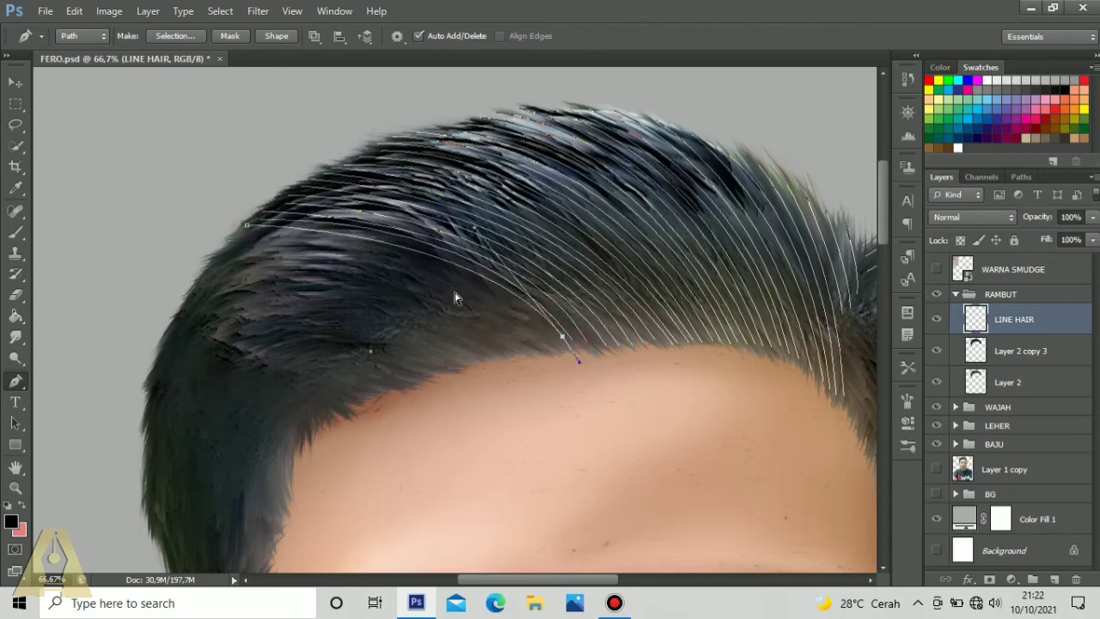
{"action": "left_click", "coordinate": [241, 234]}
{"action": "left_click_drag", "start_coordinate": [548, 341], "coordinate": [574, 382]}
{"action": "left_click_drag", "start_coordinate": [523, 303], "coordinate": [481, 237]}
{"action": "left_click", "coordinate": [400, 288], "text": "ctrl"}
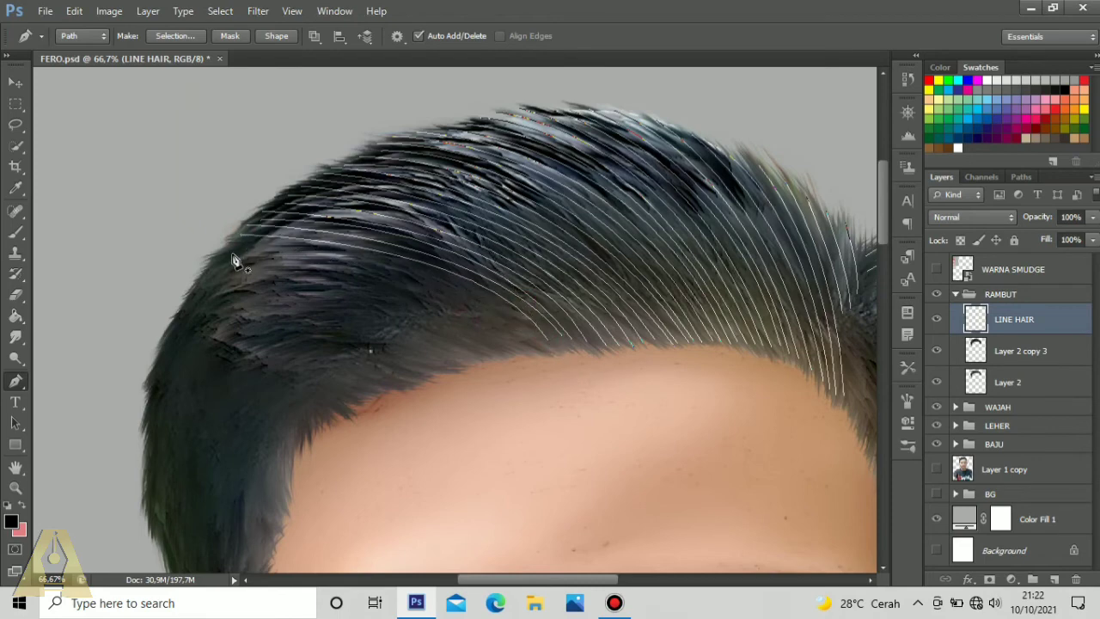
{"action": "left_click", "coordinate": [237, 241]}
{"action": "left_click_drag", "start_coordinate": [541, 344], "coordinate": [567, 387]}
{"action": "left_click_drag", "start_coordinate": [515, 303], "coordinate": [478, 238]}
{"action": "left_click", "coordinate": [465, 301], "text": "ctrl"}
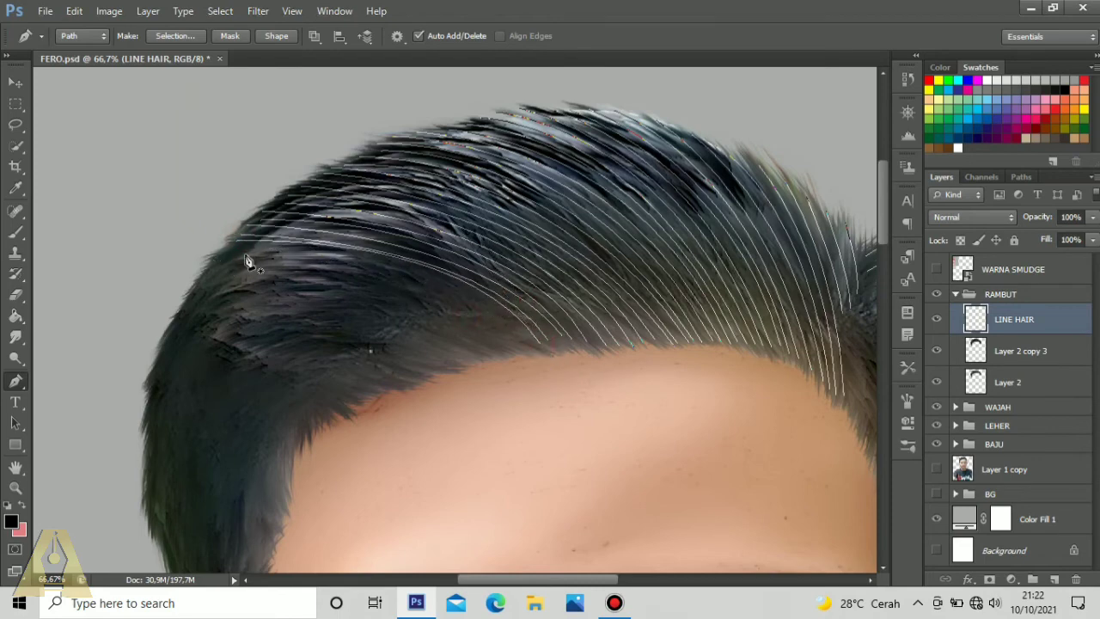
Step: Continue the fan with curved Pen strands starting lower on the left hair edge and ending farther left along the hairline
{"action": "left_click_drag", "start_coordinate": [528, 343], "coordinate": [564, 400]}
{"action": "mouse_move", "coordinate": [492, 290]}
{"action": "left_mouse_down"}
{"action": "mouse_move", "coordinate": [457, 242]}
{"action": "mouse_move", "coordinate": [555, 393]}
{"action": "mouse_move", "coordinate": [438, 255]}
{"action": "left_mouse_up"}
{"action": "left_click", "coordinate": [430, 290], "text": "ctrl"}
{"action": "left_click", "coordinate": [429, 330], "text": "ctrl"}
{"action": "left_click", "coordinate": [395, 294], "text": "ctrl"}
{"action": "left_click", "coordinate": [200, 283]}
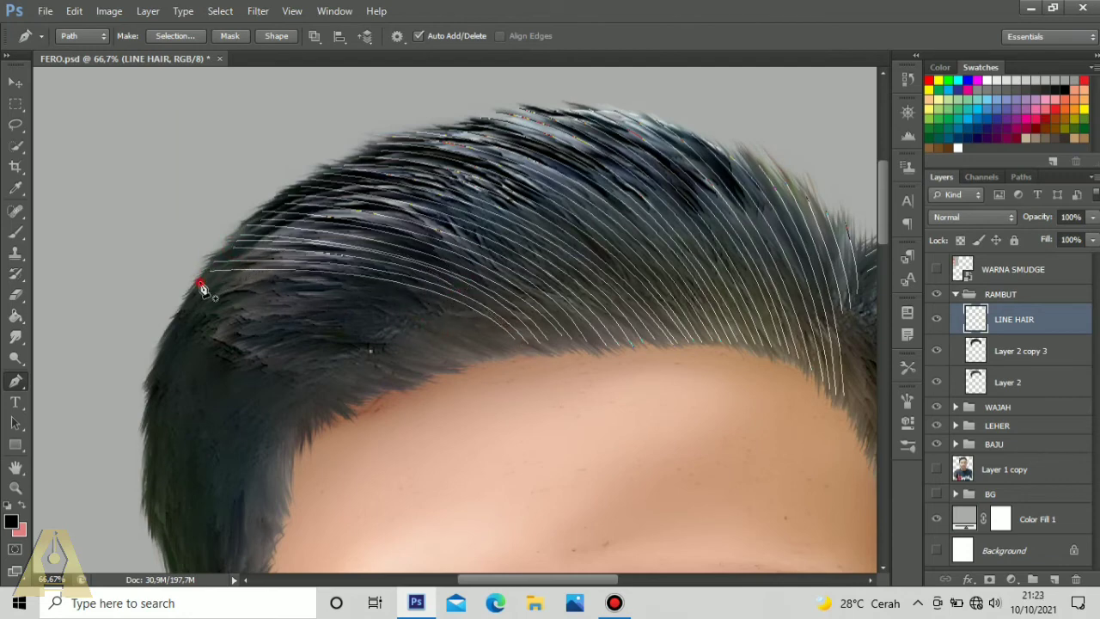
{"action": "left_click_drag", "start_coordinate": [503, 341], "coordinate": [535, 376]}
{"action": "left_click_drag", "start_coordinate": [478, 302], "coordinate": [435, 265]}
{"action": "left_click", "coordinate": [400, 335], "text": "ctrl"}
Step: Add one curved Pen strand just below the lowest one, from the left hair edge to the hairline
{"action": "left_click_drag", "start_coordinate": [215, 298], "coordinate": [233, 226]}
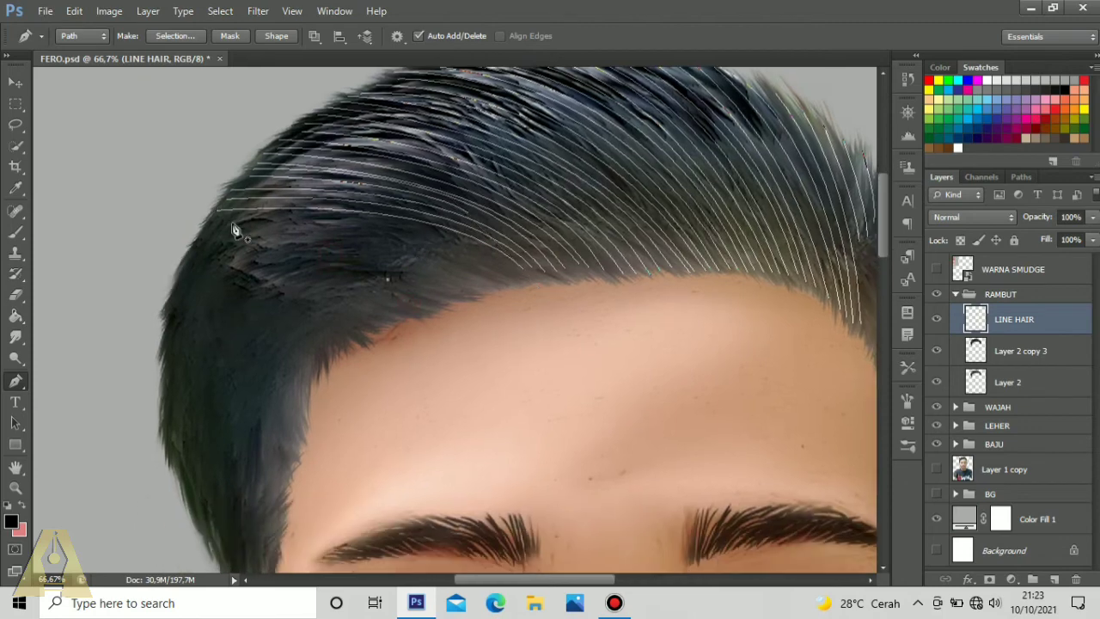
{"action": "left_click", "coordinate": [207, 233]}
{"action": "left_click_drag", "start_coordinate": [503, 273], "coordinate": [528, 311]}
{"action": "left_click_drag", "start_coordinate": [479, 235], "coordinate": [429, 193]}
{"action": "left_click", "coordinate": [411, 247], "text": "ctrl"}
Step: Draw the next lower Pen strand to the hairline, redoing its curve and removing the stray anchor beyond its end
{"action": "left_click", "coordinate": [199, 247]}
{"action": "left_click_drag", "start_coordinate": [494, 277], "coordinate": [513, 308]}
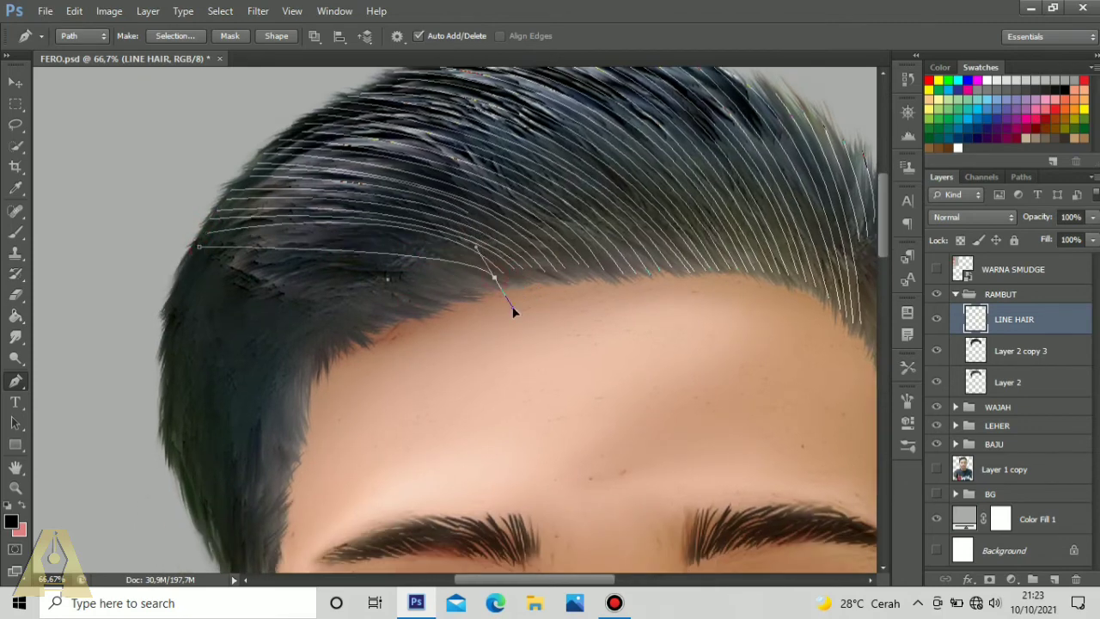
{"action": "left_click_drag", "start_coordinate": [474, 244], "coordinate": [423, 197]}
{"action": "key", "text": "ctrl+z"}
{"action": "left_click_drag", "start_coordinate": [475, 246], "coordinate": [415, 204]}
{"action": "left_click", "coordinate": [377, 267]}
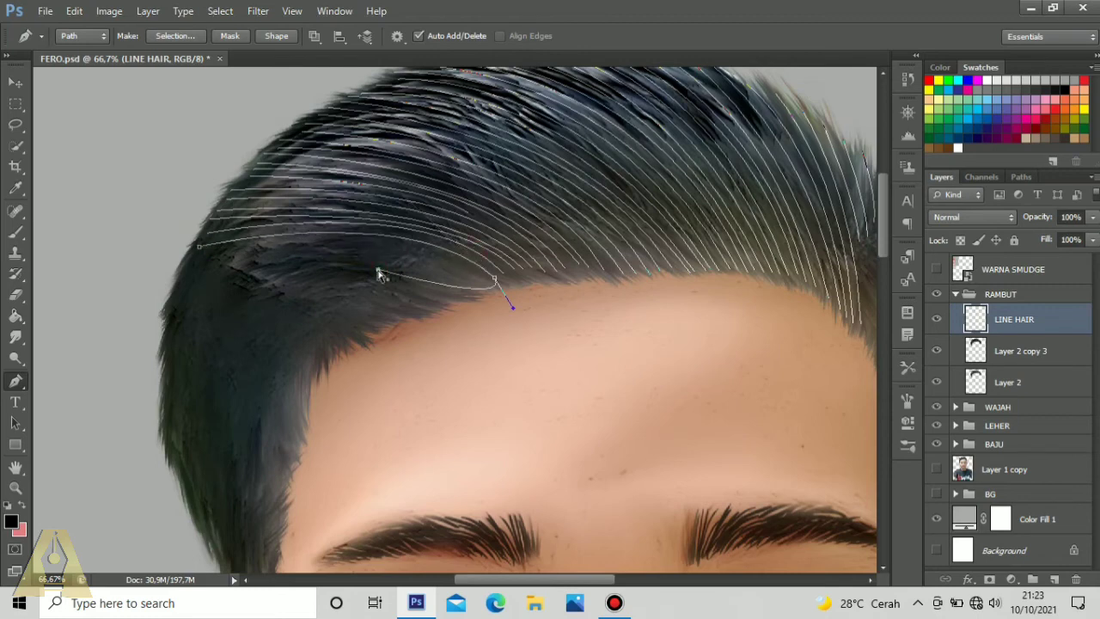
{"action": "key", "text": "ctrl+z"}
{"action": "left_click", "coordinate": [377, 267], "text": "ctrl"}
Step: Draw two strongly arched Pen strands from the left hair edge to the start of the temple hairline
{"action": "left_click_drag", "start_coordinate": [486, 280], "coordinate": [513, 323]}
{"action": "left_click_drag", "start_coordinate": [459, 238], "coordinate": [404, 209]}
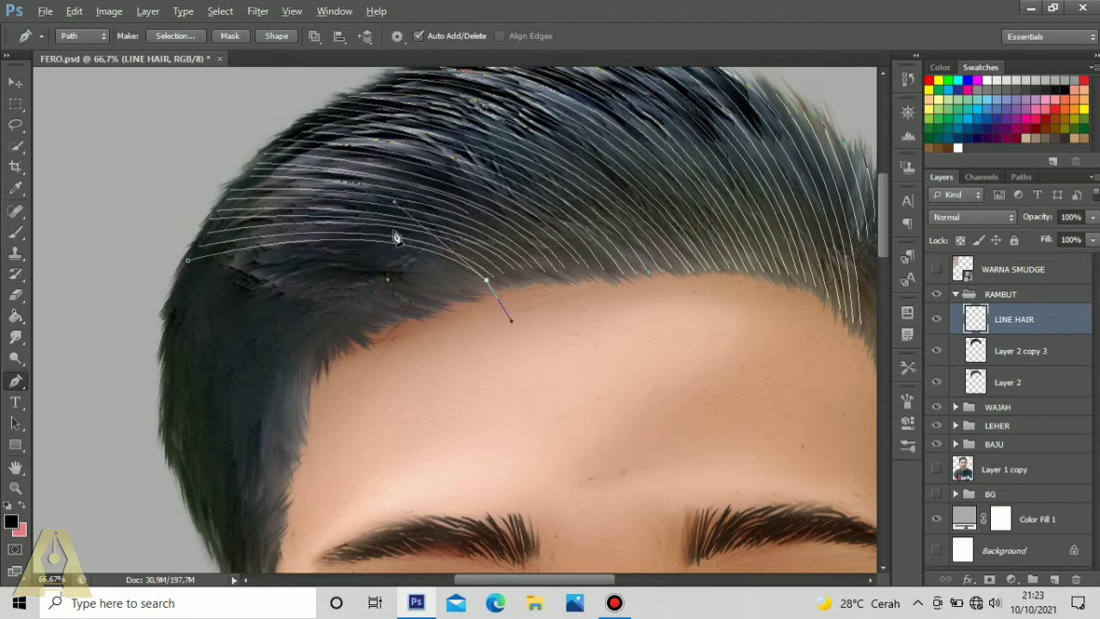
{"action": "left_click", "coordinate": [393, 231], "text": "ctrl"}
{"action": "left_click", "coordinate": [181, 277]}
{"action": "left_click_drag", "start_coordinate": [475, 285], "coordinate": [511, 324]}
{"action": "left_click_drag", "start_coordinate": [441, 246], "coordinate": [386, 204]}
{"action": "left_click_drag", "start_coordinate": [362, 322], "coordinate": [393, 248]}
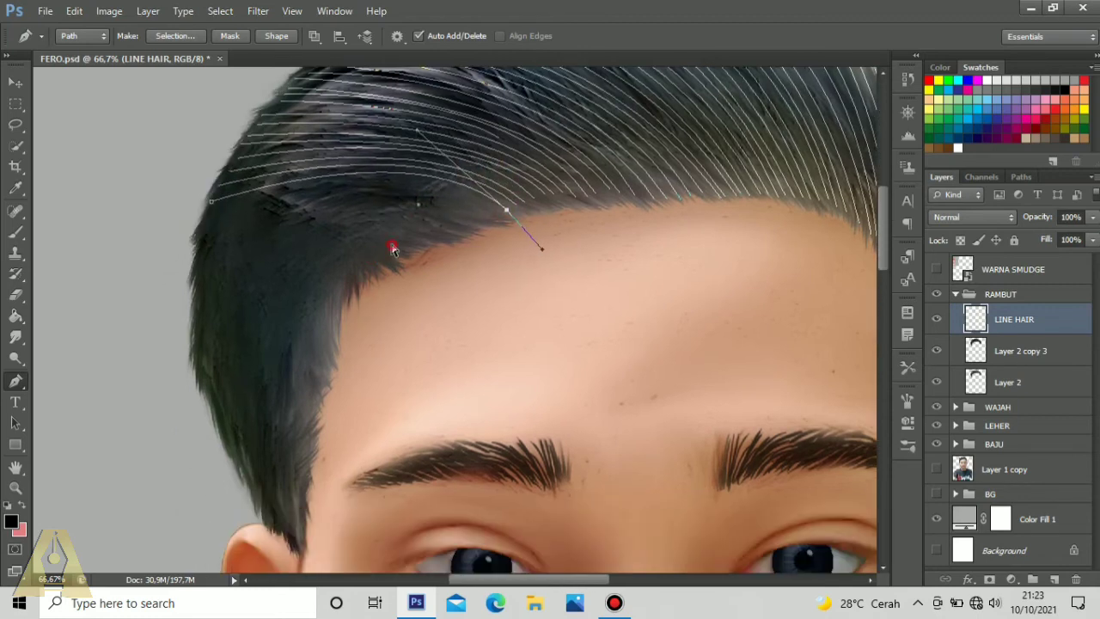
{"action": "left_click", "coordinate": [393, 247], "text": "ctrl"}
Step: Redraw the lowest arched Pen strand of the top hair, ending it where the hairline turns toward the left temple
{"action": "left_click_drag", "start_coordinate": [205, 220], "coordinate": [395, 143]}
{"action": "key", "text": "ctrl+z"}
{"action": "left_click", "coordinate": [417, 168], "text": "ctrl"}
{"action": "left_click", "coordinate": [203, 230]}
{"action": "left_click_drag", "start_coordinate": [483, 218], "coordinate": [510, 231]}
{"action": "left_click_drag", "start_coordinate": [457, 203], "coordinate": [392, 151]}
{"action": "left_click", "coordinate": [407, 223], "text": "ctrl"}
Step: Draw two long Pen curves down the left side hair, one near the outer edge and one along the temple to the ear
{"action": "left_click", "coordinate": [425, 200]}
{"action": "left_click_drag", "start_coordinate": [239, 425], "coordinate": [243, 490]}
{"action": "left_click_drag", "start_coordinate": [236, 361], "coordinate": [213, 179]}
{"action": "left_click", "coordinate": [436, 235], "text": "ctrl"}
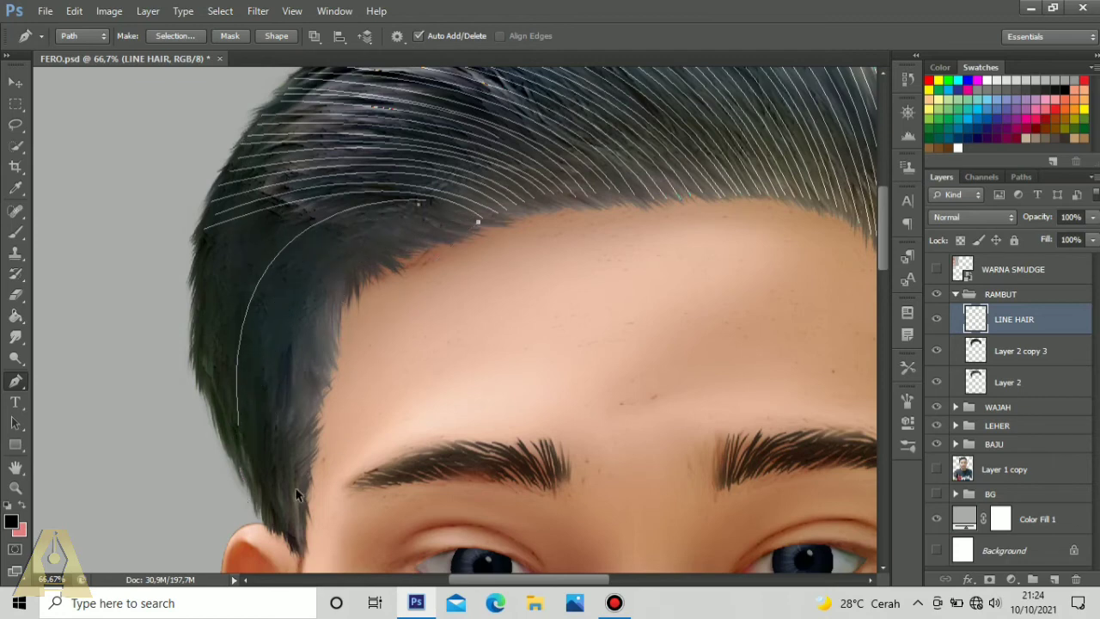
{"action": "left_click_drag", "start_coordinate": [297, 534], "coordinate": [290, 197]}
{"action": "left_click", "coordinate": [466, 225], "text": "ctrl"}
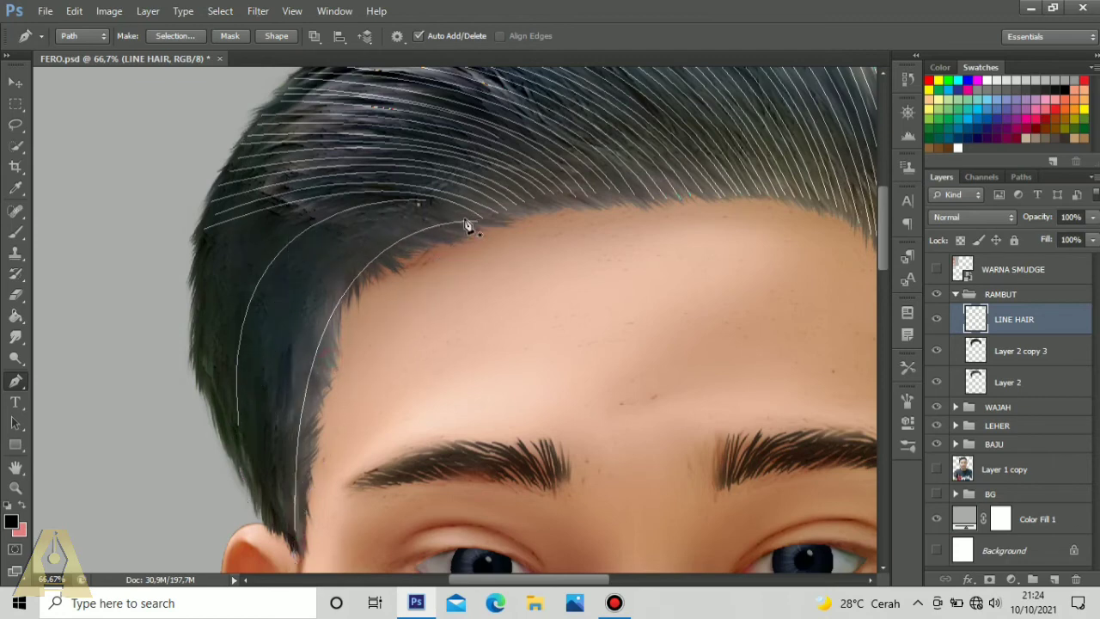
Step: Draw two long Pen strands parallel to the left temple curve, each slightly farther toward the back of the side hair
{"action": "left_click_drag", "start_coordinate": [287, 528], "coordinate": [272, 205]}
{"action": "left_click", "coordinate": [354, 333], "text": "ctrl"}
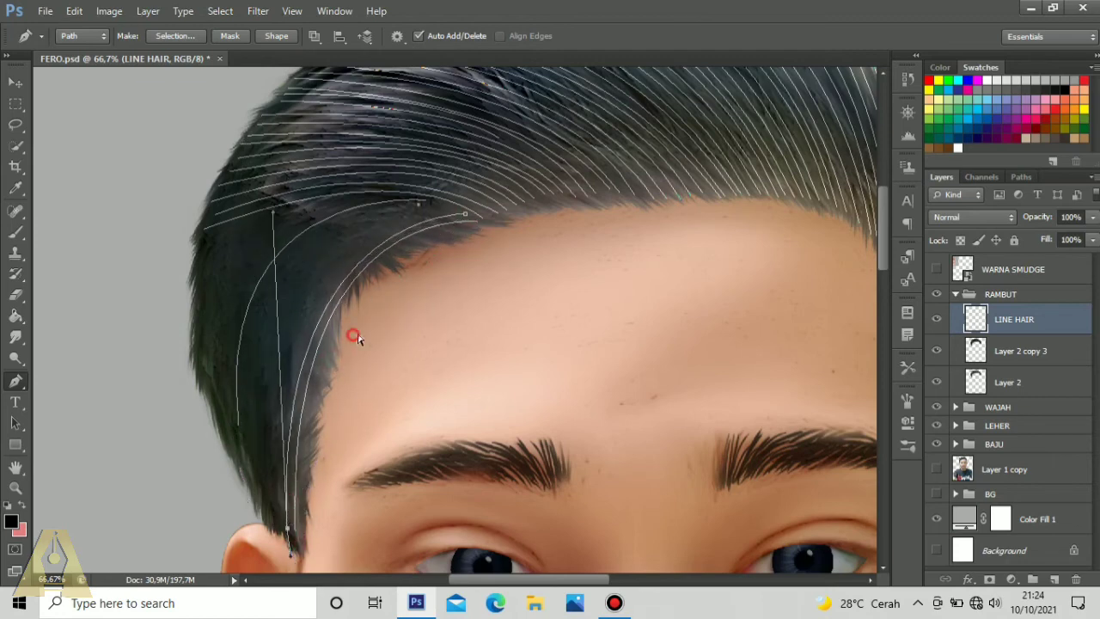
{"action": "left_click", "coordinate": [450, 208]}
{"action": "left_click_drag", "start_coordinate": [283, 537], "coordinate": [258, 238]}
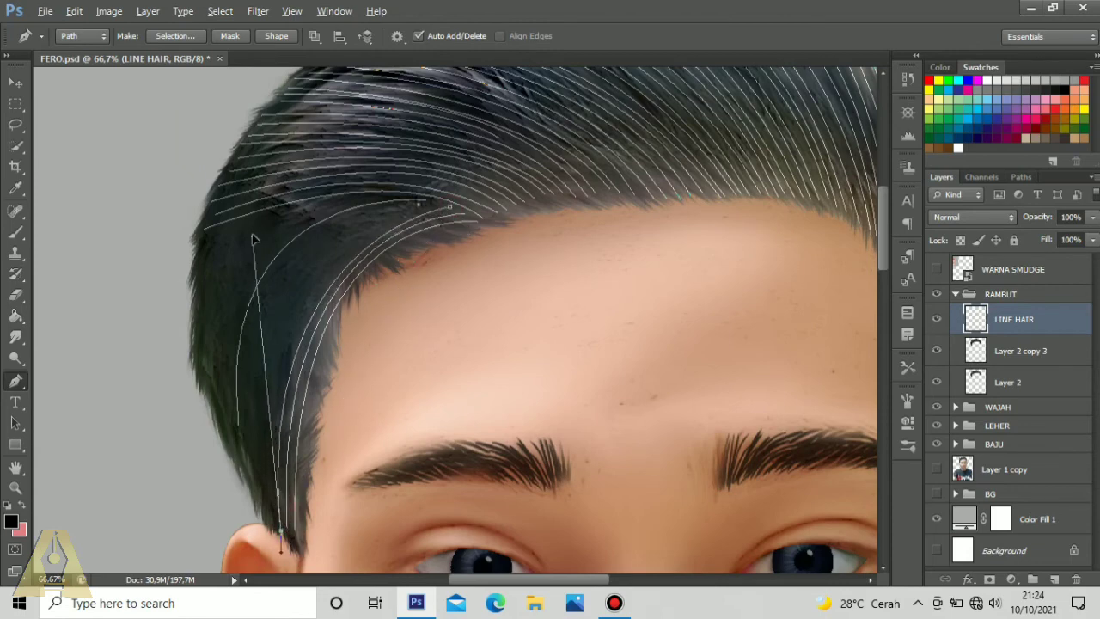
{"action": "left_click", "coordinate": [364, 336], "text": "ctrl"}
Step: Fill the middle of the left side hair with three more long Pen strands sweeping down toward the ear
{"action": "left_click_drag", "start_coordinate": [269, 507], "coordinate": [255, 246]}
{"action": "left_click", "coordinate": [361, 279], "text": "ctrl"}
{"action": "left_click_drag", "start_coordinate": [266, 505], "coordinate": [250, 255]}
{"action": "left_click", "coordinate": [313, 273], "text": "ctrl"}
{"action": "left_click_drag", "start_coordinate": [258, 503], "coordinate": [247, 267]}
{"action": "left_click", "coordinate": [285, 300], "text": "ctrl"}
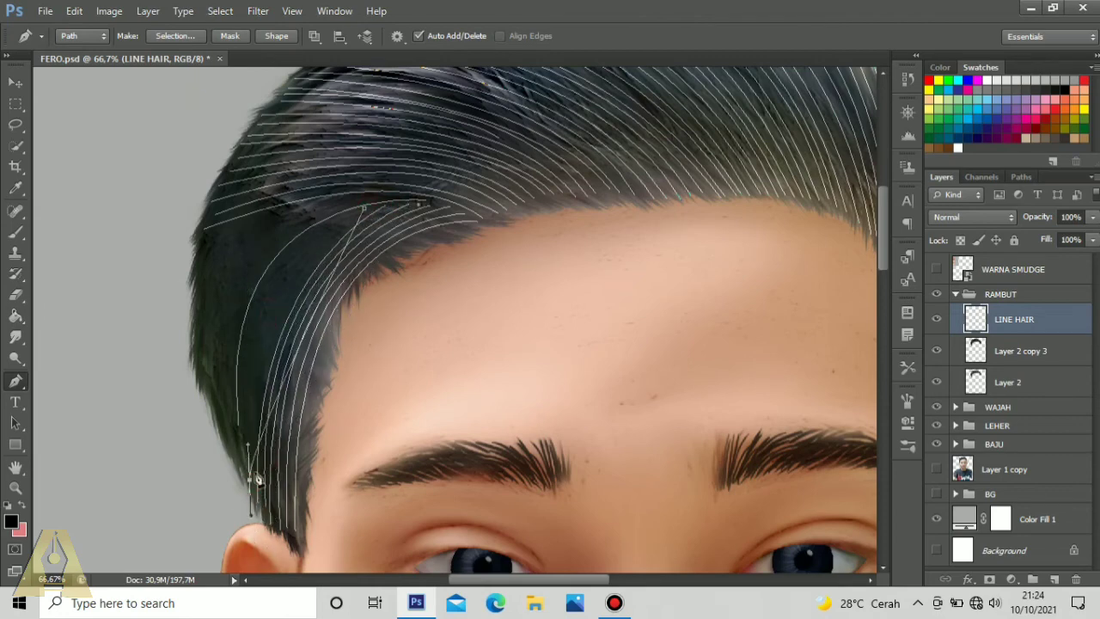
Step: Add Pen strands near the outer left side curve and one linking the temple hair to the left hair edge
{"action": "left_click_drag", "start_coordinate": [255, 478], "coordinate": [252, 267]}
{"action": "left_click", "coordinate": [315, 246], "text": "ctrl"}
{"action": "left_click_drag", "start_coordinate": [245, 440], "coordinate": [173, 282]}
{"action": "left_click", "coordinate": [316, 244], "text": "ctrl"}
{"action": "left_click", "coordinate": [393, 196]}
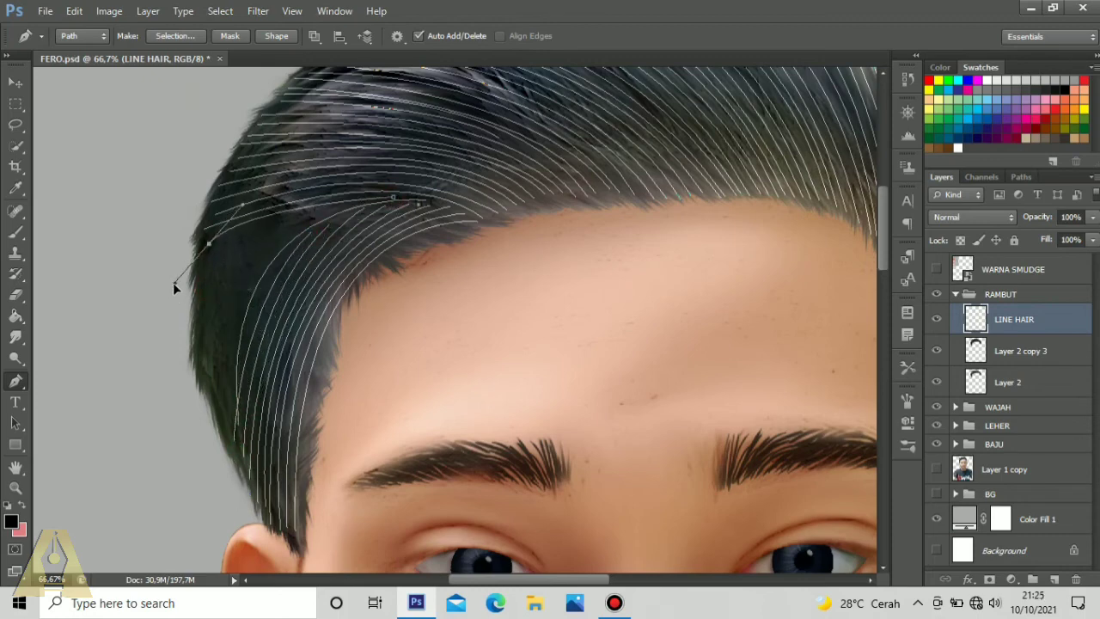
{"action": "left_click", "coordinate": [224, 384], "text": "ctrl"}
Step: Draw Pen strands outside the outermost left side curve, plus one running across to the upper-left hair edge
{"action": "left_click", "coordinate": [225, 432]}
{"action": "left_click_drag", "start_coordinate": [327, 210], "coordinate": [206, 254]}
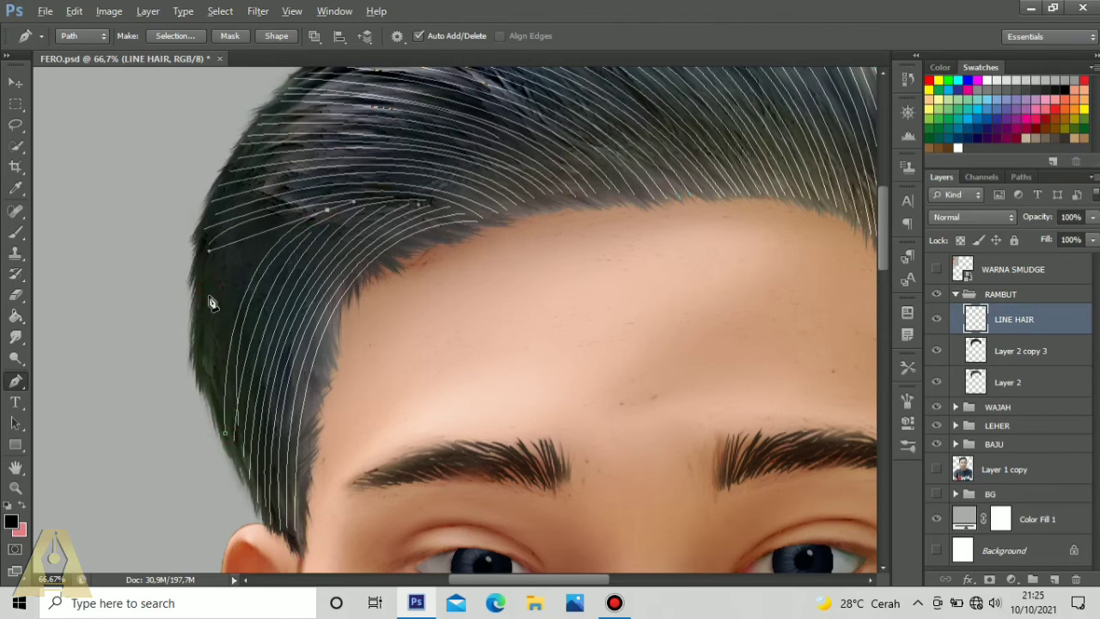
{"action": "left_click", "coordinate": [215, 310], "text": "ctrl"}
{"action": "left_click_drag", "start_coordinate": [223, 429], "coordinate": [225, 478]}
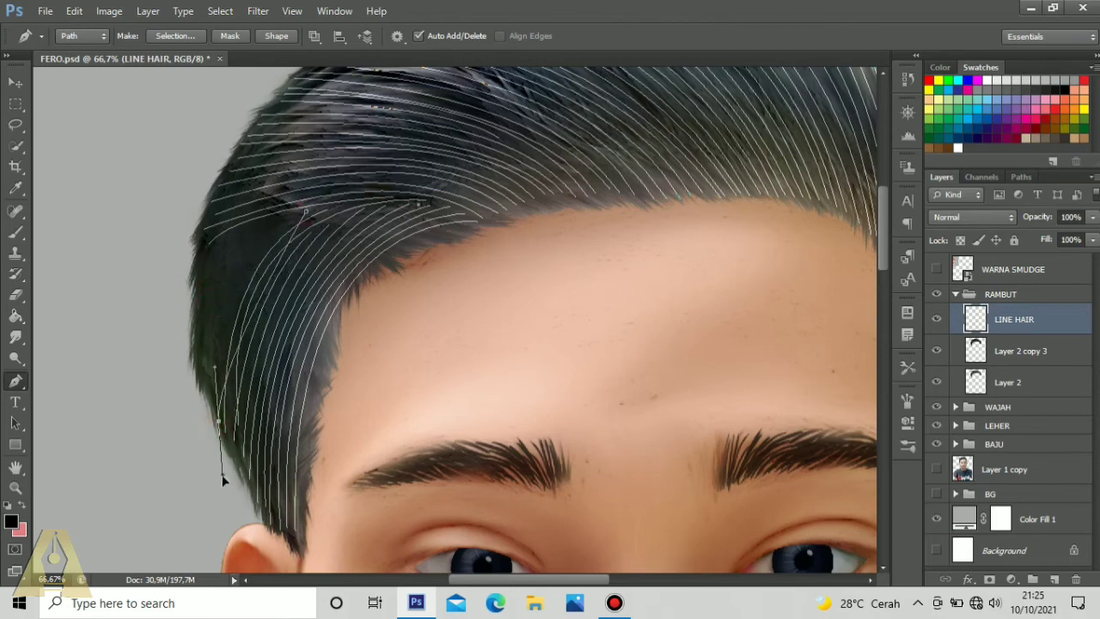
{"action": "left_click_drag", "start_coordinate": [216, 375], "coordinate": [202, 254]}
{"action": "left_click", "coordinate": [222, 258], "text": "ctrl"}
Step: Finish the left side with progressively shorter Pen strands along its outer edge
{"action": "left_click_drag", "start_coordinate": [205, 393], "coordinate": [211, 464]}
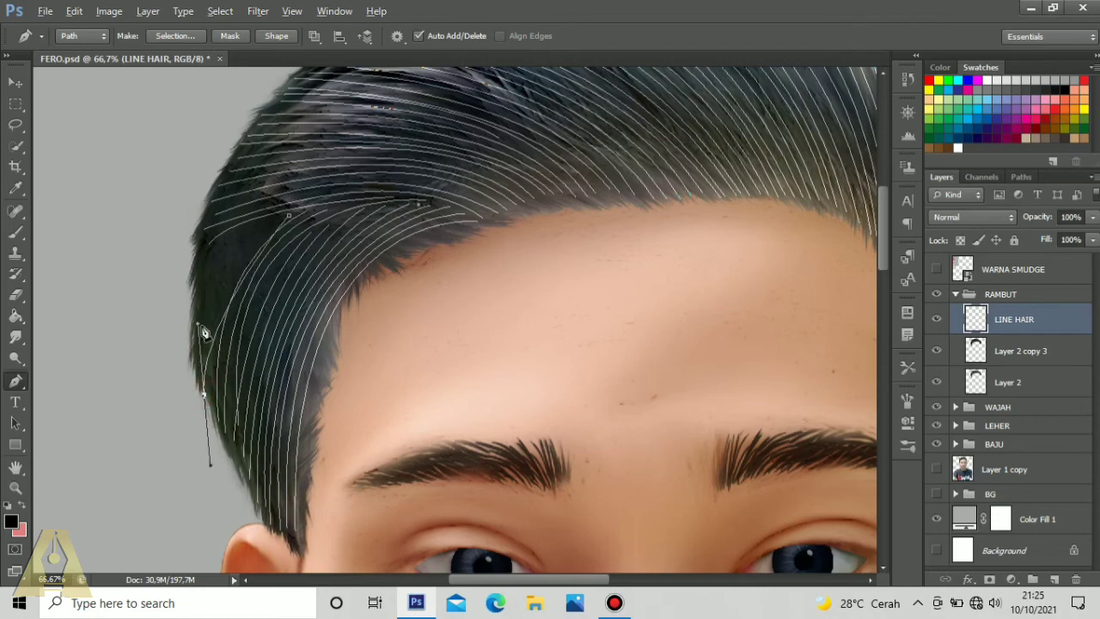
{"action": "left_click_drag", "start_coordinate": [199, 324], "coordinate": [200, 247]}
{"action": "left_click", "coordinate": [218, 256], "text": "ctrl"}
{"action": "left_click", "coordinate": [255, 227]}
{"action": "left_click_drag", "start_coordinate": [192, 359], "coordinate": [195, 406]}
{"action": "mouse_move", "coordinate": [192, 323]}
{"action": "left_mouse_down"}
{"action": "mouse_move", "coordinate": [196, 283]}
{"action": "mouse_move", "coordinate": [194, 320]}
{"action": "left_mouse_up"}
{"action": "left_click", "coordinate": [215, 258], "text": "ctrl"}
{"action": "left_click", "coordinate": [221, 236]}
{"action": "left_click", "coordinate": [215, 270], "text": "ctrl"}
Step: Draw curved Pen strands from the right side tuft down along the outer edge of the right side hair
{"action": "left_click_drag", "start_coordinate": [480, 345], "coordinate": [377, 452]}
{"action": "left_click_drag", "start_coordinate": [794, 374], "coordinate": [352, 316]}
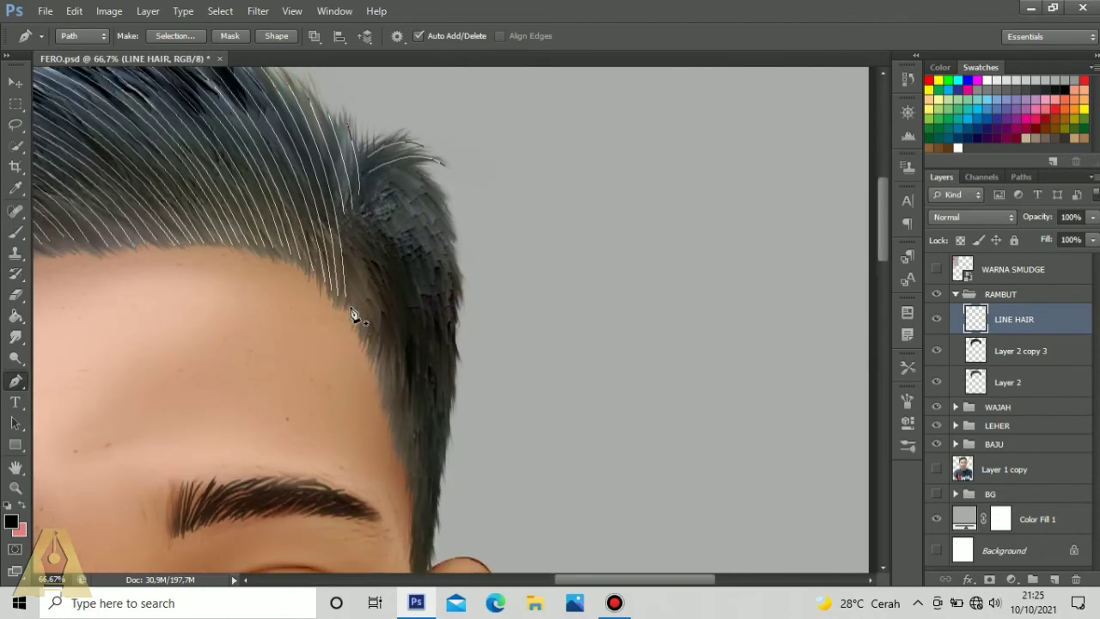
{"action": "left_click_drag", "start_coordinate": [454, 273], "coordinate": [451, 416]}
{"action": "left_click", "coordinate": [430, 267], "text": "ctrl"}
{"action": "left_click", "coordinate": [390, 176]}
{"action": "left_click", "coordinate": [428, 266], "text": "ctrl"}
{"action": "left_click", "coordinate": [380, 185]}
{"action": "left_click", "coordinate": [462, 301], "text": "ctrl"}
Step: Add two more Pen strands from the base of the right tuft, just inside the outer edge strands
{"action": "left_click", "coordinate": [375, 180]}
{"action": "left_click_drag", "start_coordinate": [451, 302], "coordinate": [447, 445]}
{"action": "left_click", "coordinate": [442, 382], "text": "ctrl"}
{"action": "left_click", "coordinate": [371, 186]}
{"action": "left_click_drag", "start_coordinate": [452, 346], "coordinate": [460, 261]}
{"action": "left_click", "coordinate": [404, 298], "text": "ctrl"}
Step: Draw two long Pen strands from the right hairline corner down the right sideburn to the ear
{"action": "left_click", "coordinate": [342, 233]}
{"action": "scroll", "coordinate": [475, 516], "scroll_direction": "down", "scroll_amount": 3}
{"action": "mouse_move", "coordinate": [416, 423]}
{"action": "left_mouse_down"}
{"action": "mouse_move", "coordinate": [405, 479]}
{"action": "mouse_move", "coordinate": [425, 481]}
{"action": "left_mouse_up"}
{"action": "left_click", "coordinate": [435, 386], "text": "ctrl"}
{"action": "scroll", "coordinate": [356, 142], "scroll_direction": "up", "scroll_amount": 2}
{"action": "left_click_drag", "start_coordinate": [434, 430], "coordinate": [438, 208]}
{"action": "left_click", "coordinate": [410, 176], "text": "ctrl"}
Step: Fill the gap between the right sideburn strands and the outer edge with two more long Pen strands
{"action": "left_click_drag", "start_coordinate": [435, 432], "coordinate": [429, 474]}
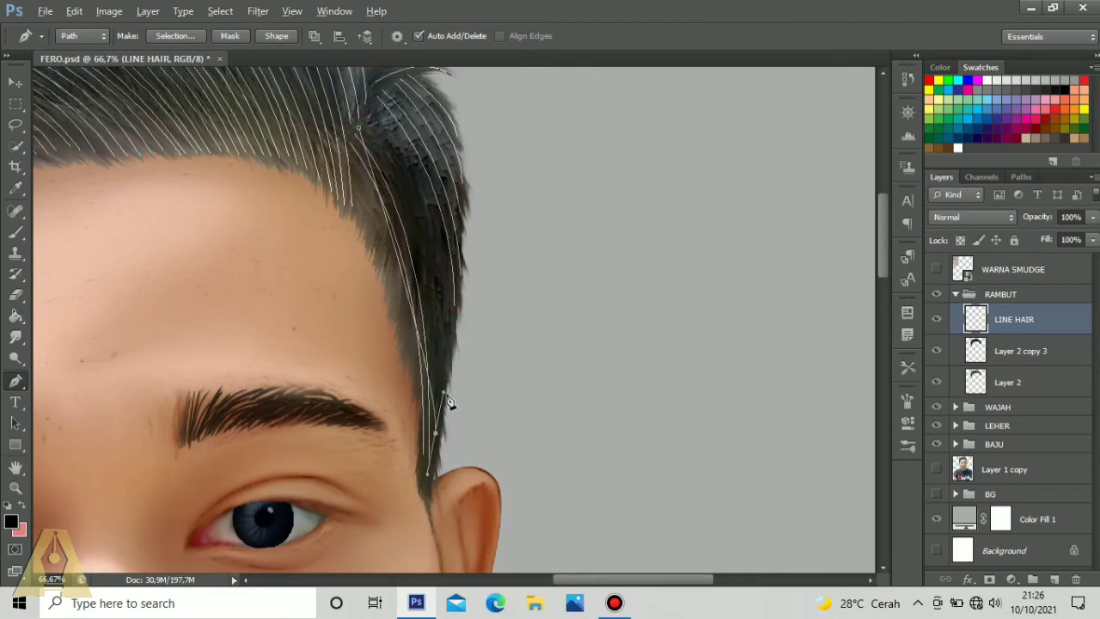
{"action": "left_click_drag", "start_coordinate": [443, 391], "coordinate": [444, 207]}
{"action": "left_click", "coordinate": [433, 259], "text": "ctrl"}
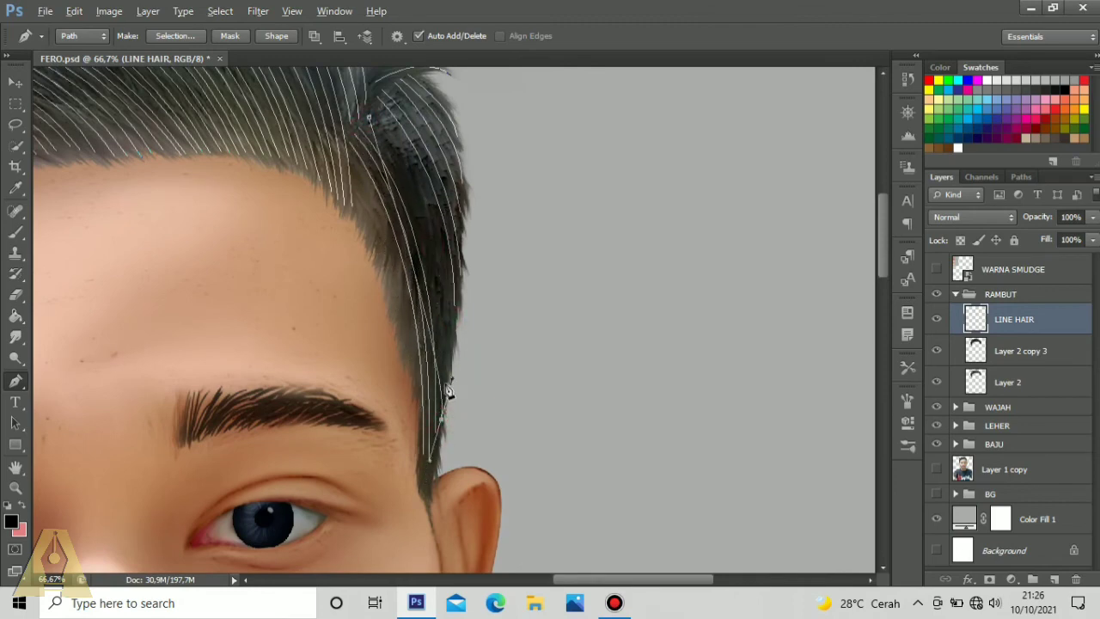
{"action": "left_click", "coordinate": [373, 105]}
{"action": "left_click_drag", "start_coordinate": [448, 339], "coordinate": [451, 206]}
{"action": "left_click", "coordinate": [505, 232], "text": "ctrl"}
Step: Stroke all the hair paths on the LINE HAIR layer with the Brush and Simulate Pressure on
{"action": "scroll", "coordinate": [481, 267], "scroll_direction": "down", "scroll_amount": 3}
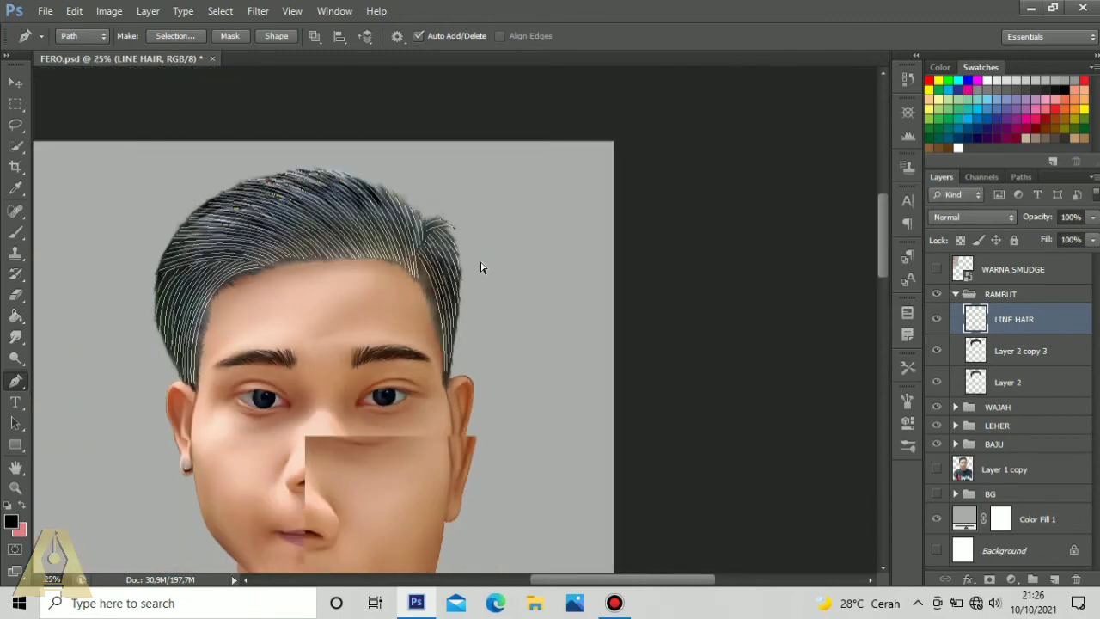
{"action": "right_click", "coordinate": [341, 264]}
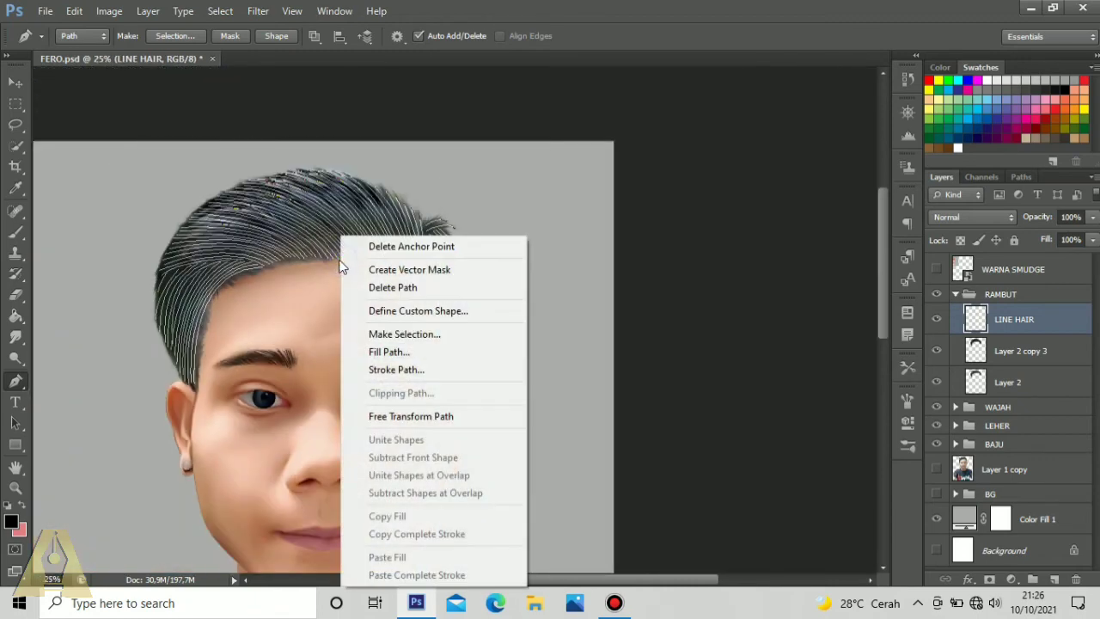
{"action": "left_click", "coordinate": [397, 370]}
{"action": "left_click", "coordinate": [489, 207]}
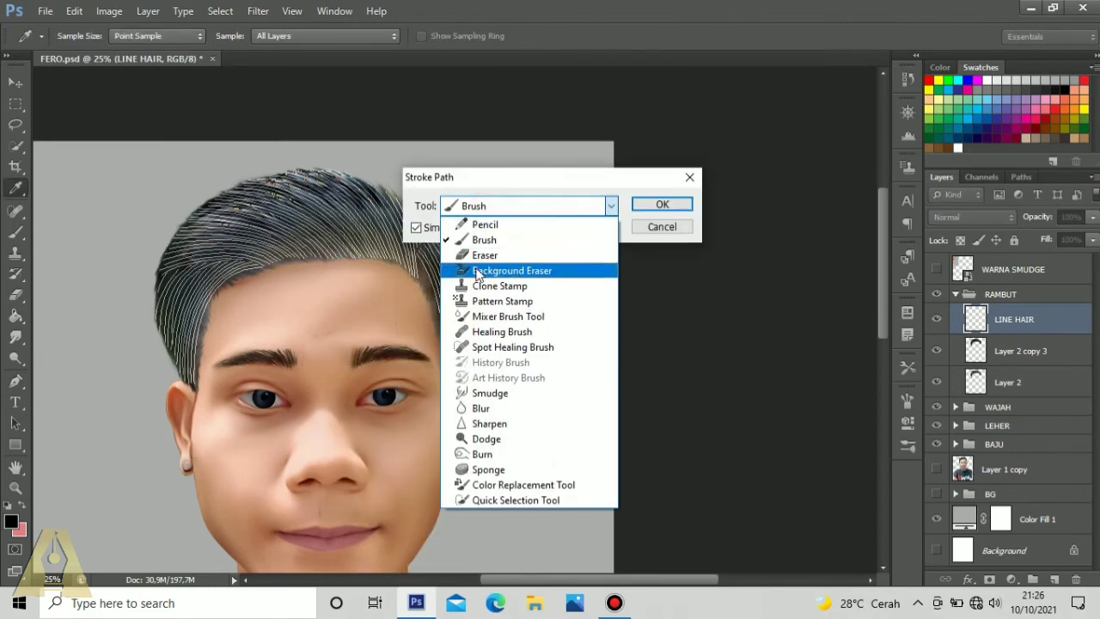
{"action": "left_click", "coordinate": [488, 239]}
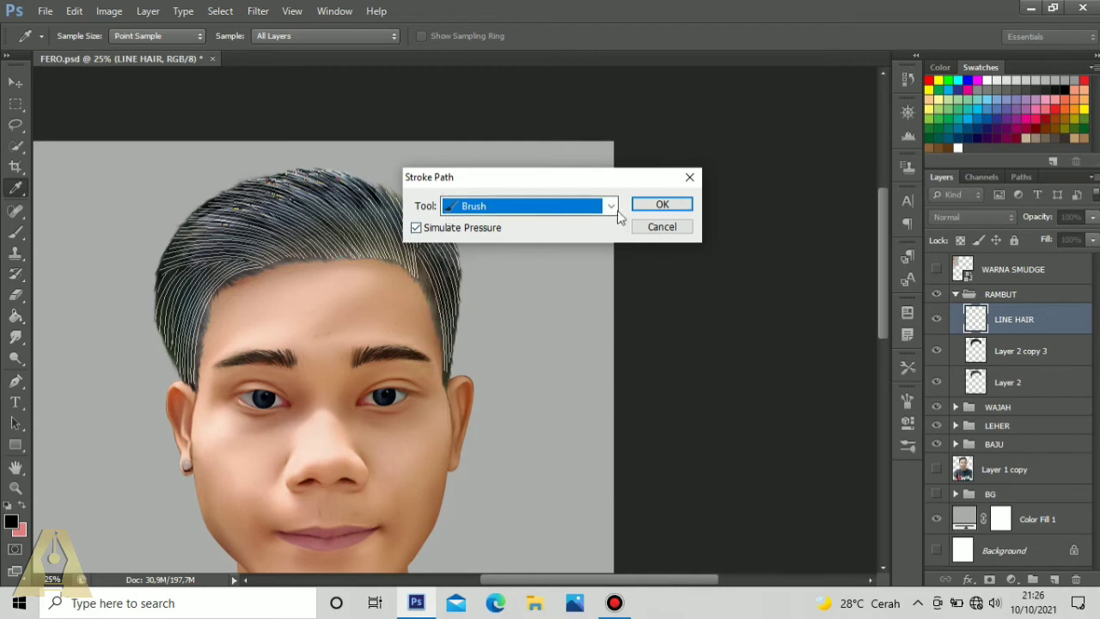
{"action": "left_click", "coordinate": [662, 205]}
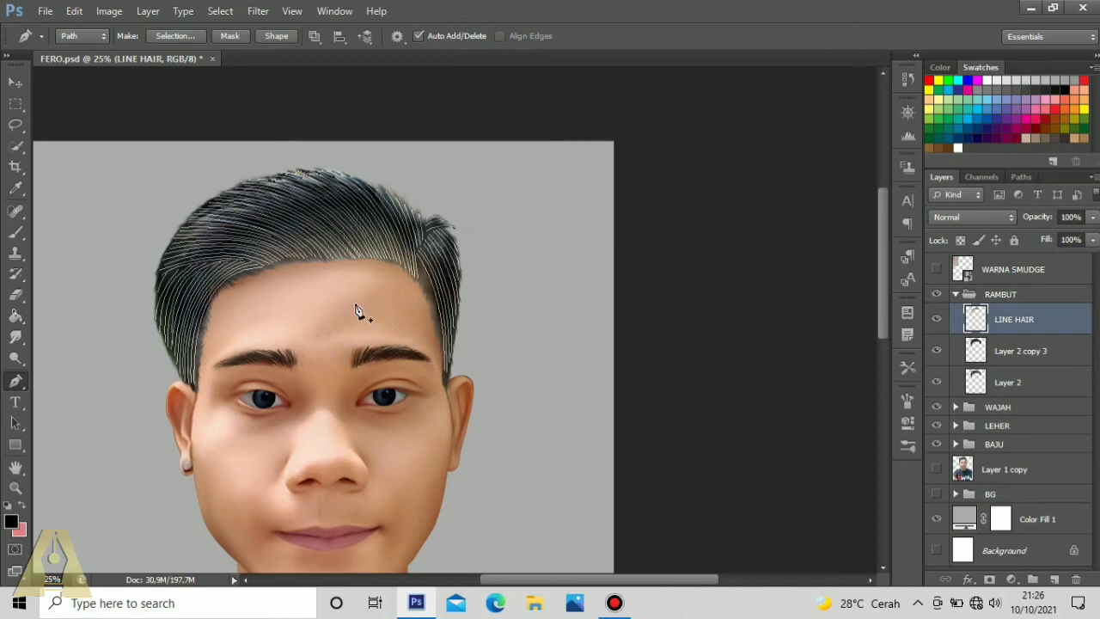
Step: Add a new layer above LINE HAIR and set the Brush size to 50 px
{"action": "scroll", "coordinate": [357, 310], "scroll_direction": "up", "scroll_amount": 3}
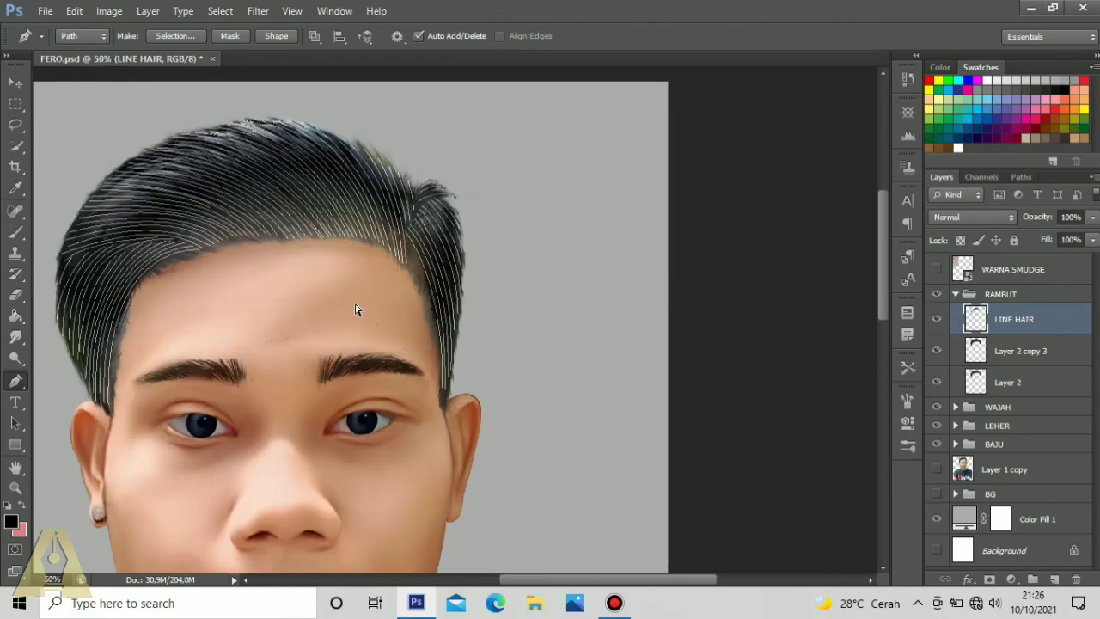
{"action": "left_click_drag", "start_coordinate": [302, 282], "coordinate": [588, 390]}
{"action": "left_click_drag", "start_coordinate": [476, 435], "coordinate": [527, 391]}
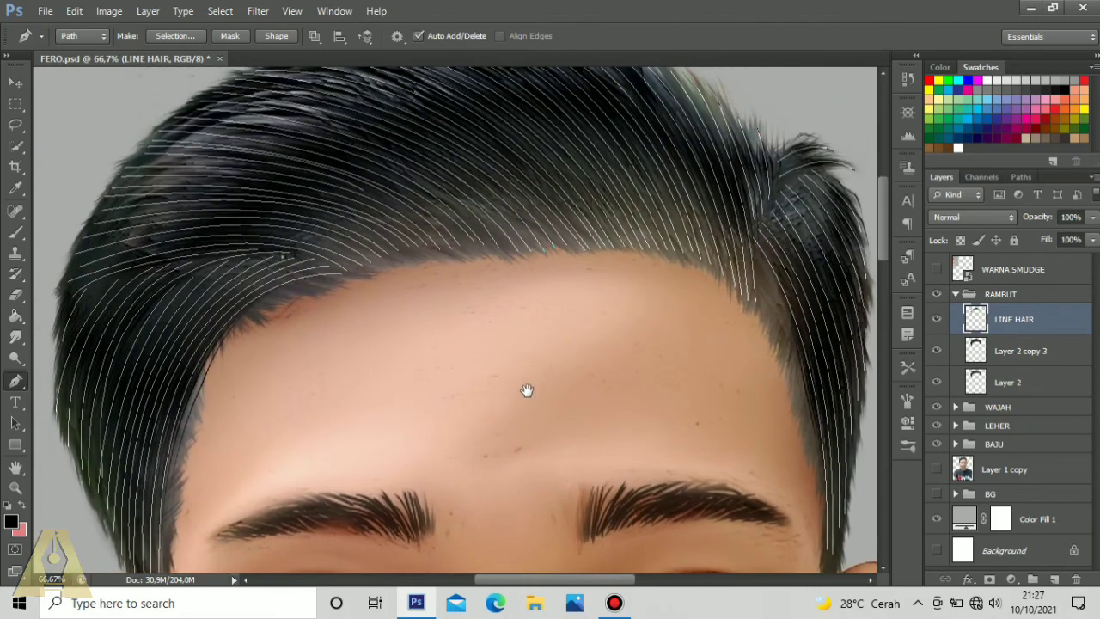
{"action": "left_click", "coordinate": [1057, 580]}
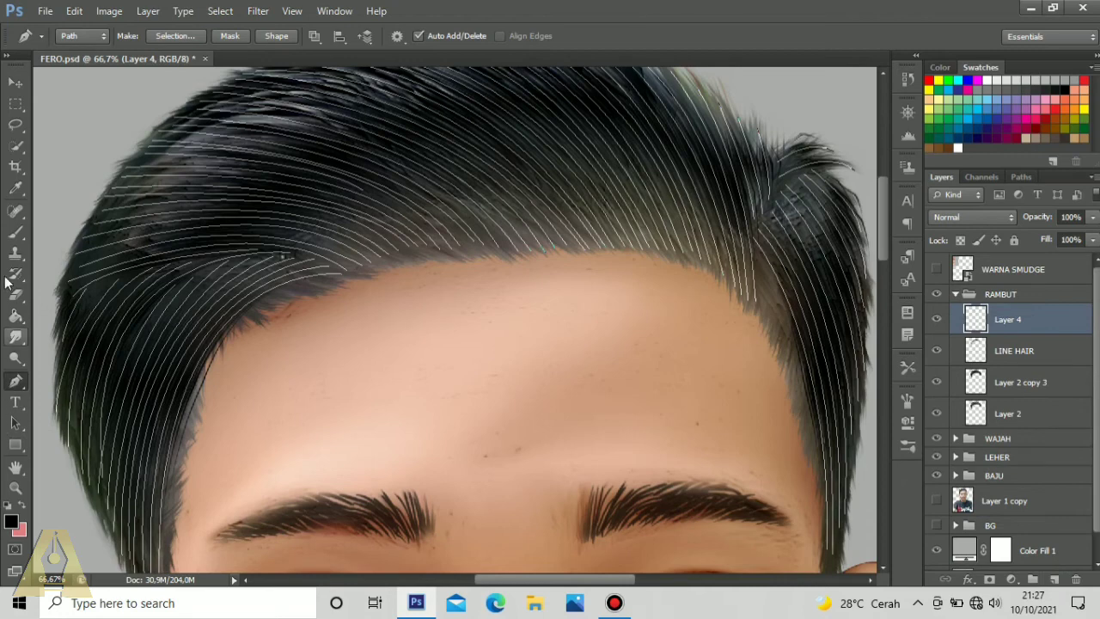
{"action": "left_click", "coordinate": [14, 233]}
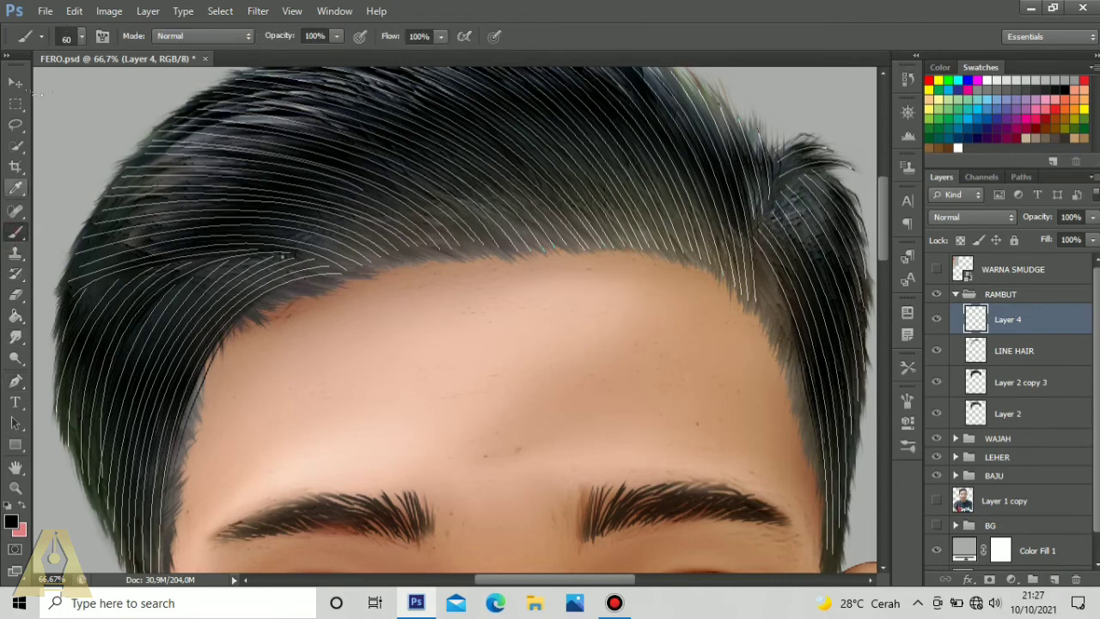
{"action": "left_click", "coordinate": [76, 37]}
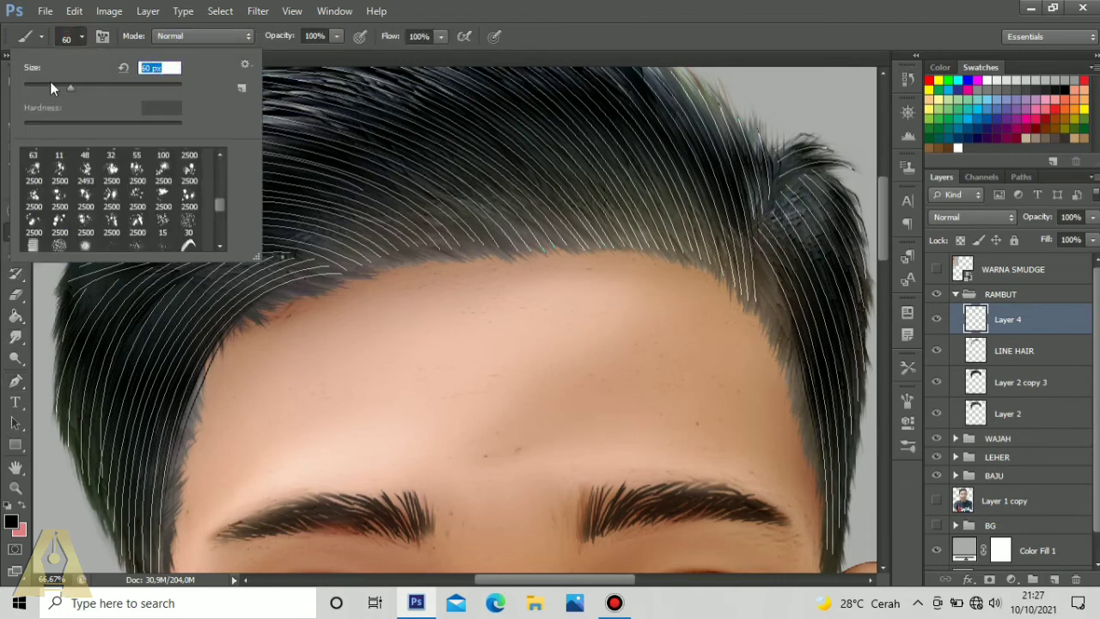
{"action": "type", "text": "50"}
{"action": "key", "text": "Return"}
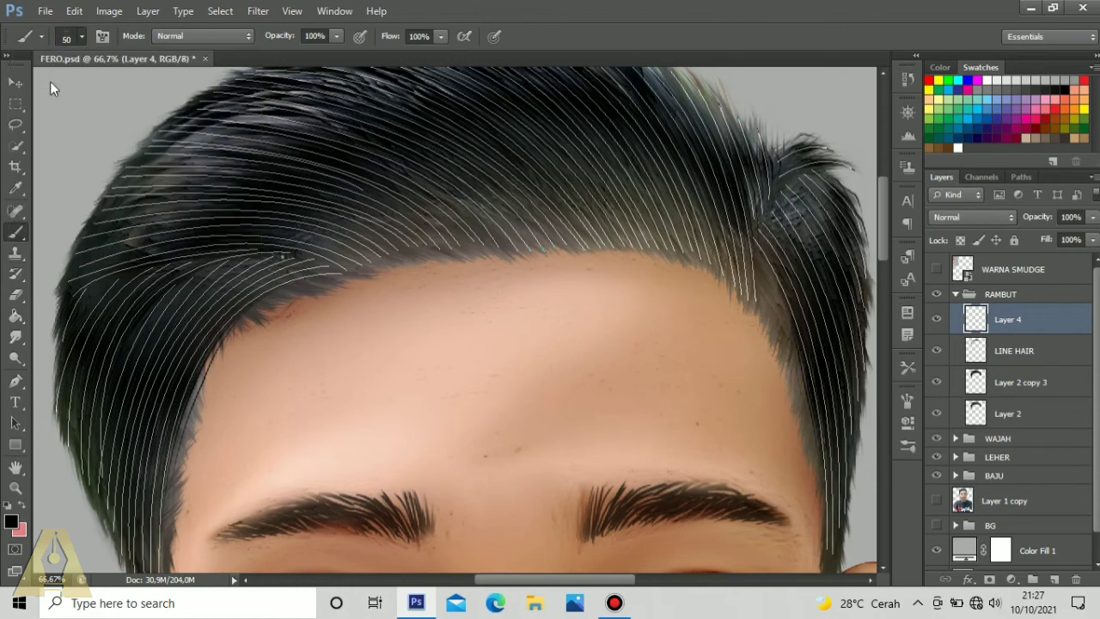
Step: Set the foreground colour to dark grey 1d1d1d
{"action": "left_click", "coordinate": [11, 523]}
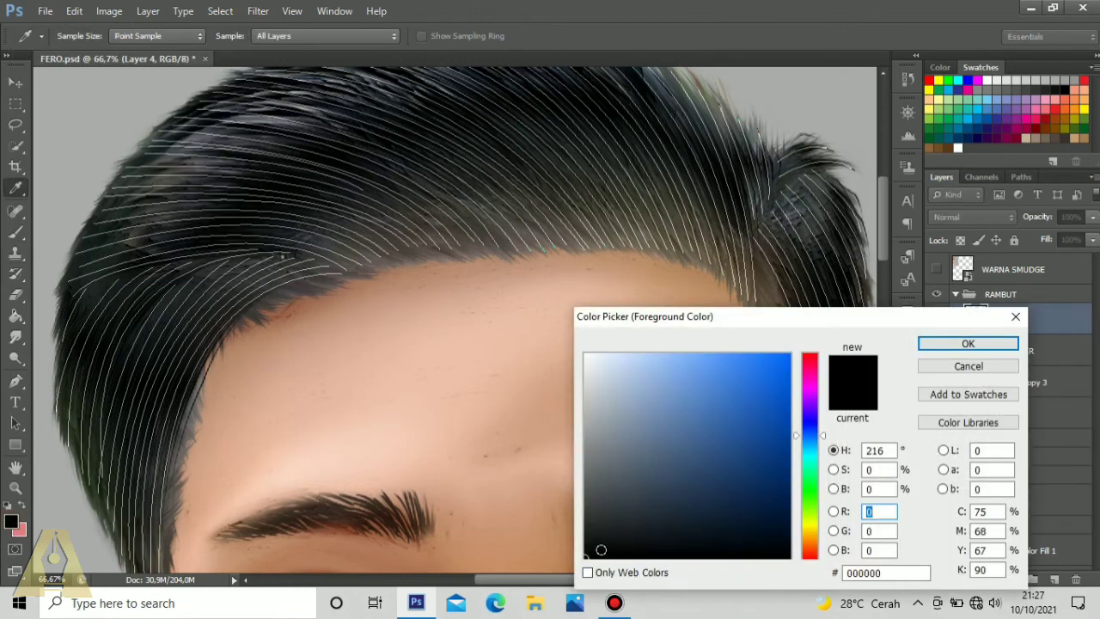
{"action": "left_click", "coordinate": [586, 537]}
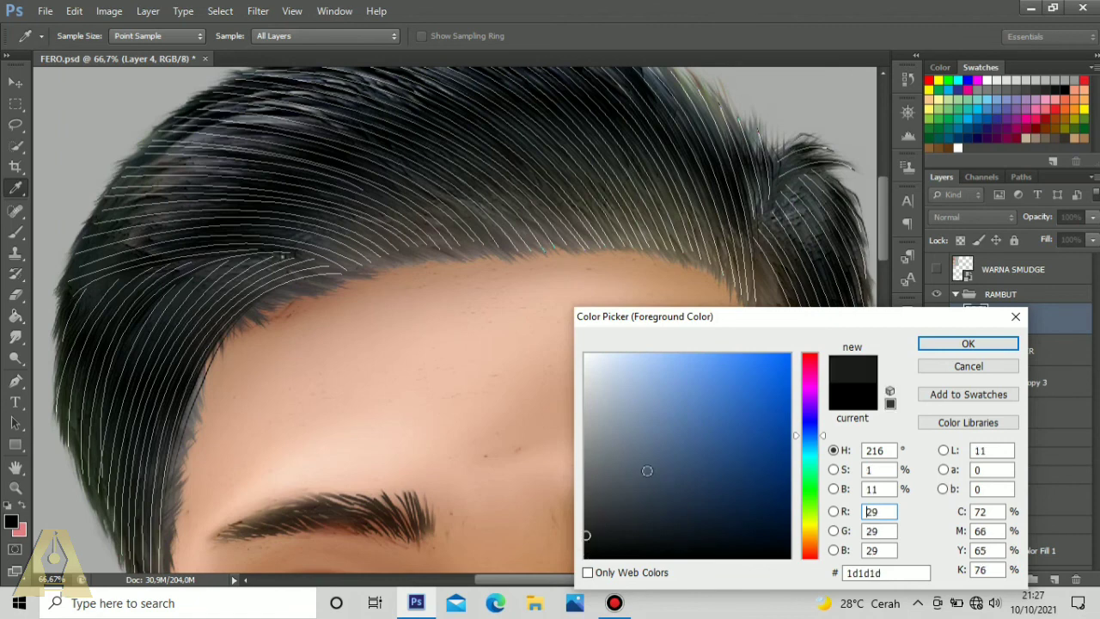
{"action": "left_click", "coordinate": [920, 344]}
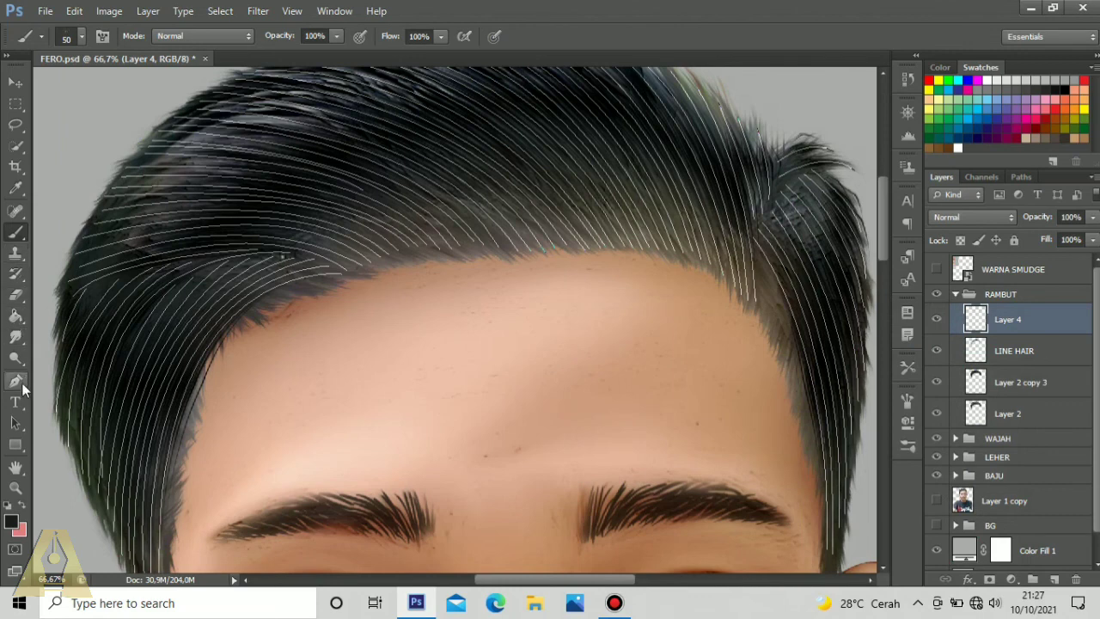
Step: Stroke the hair paths in dark grey on Layer 4 using the Brush with Simulate Pressure, and delete the paths
{"action": "left_click", "coordinate": [18, 383]}
{"action": "right_click", "coordinate": [399, 233]}
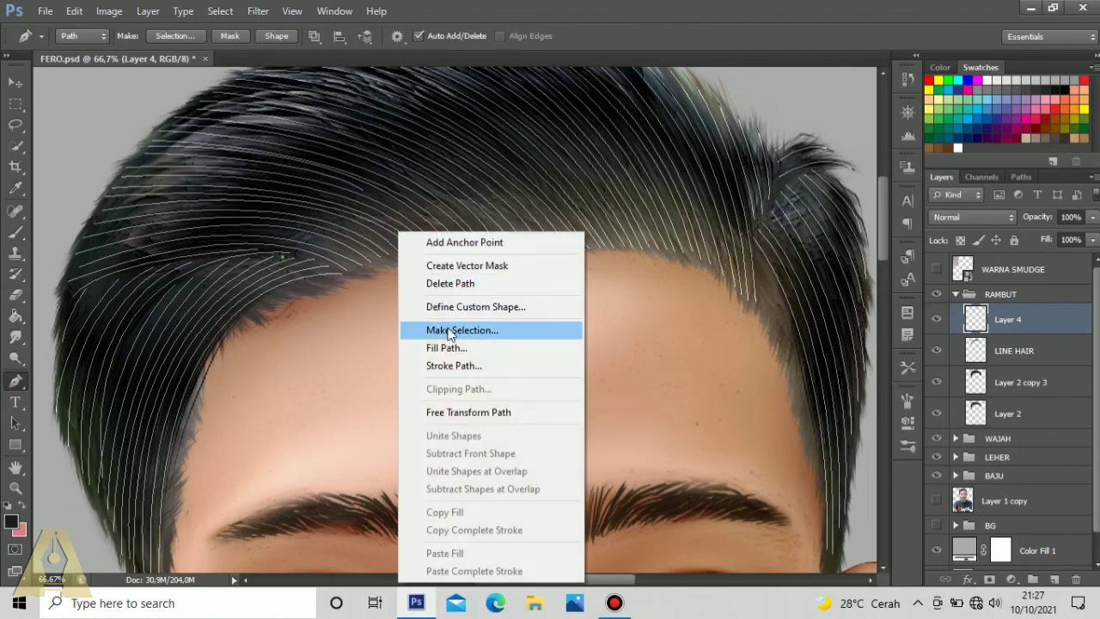
{"action": "left_click", "coordinate": [461, 368]}
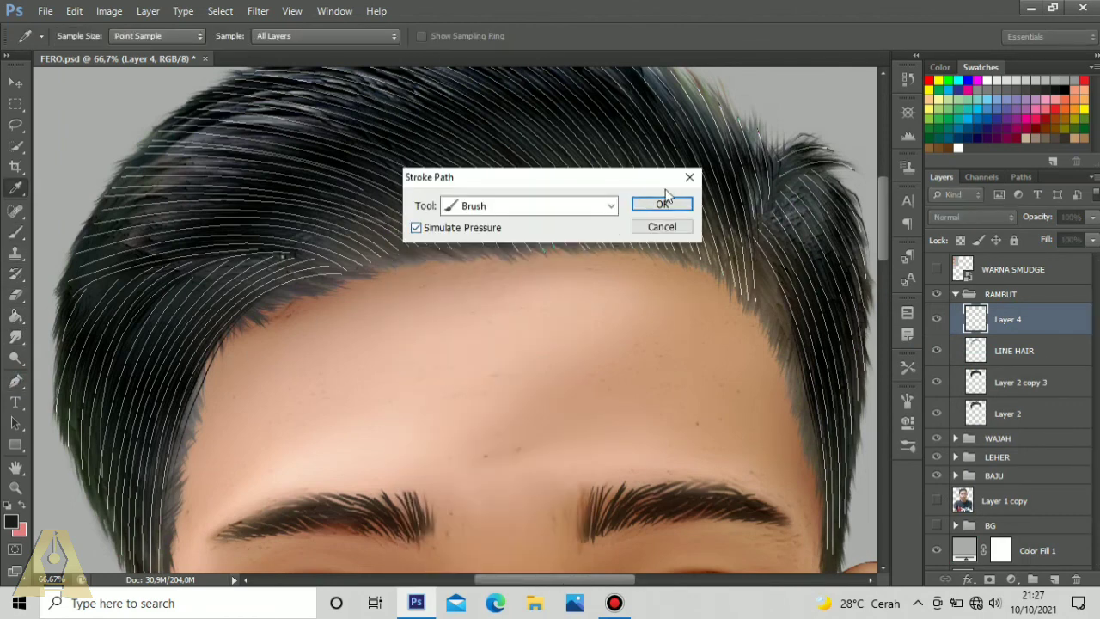
{"action": "left_click", "coordinate": [662, 205]}
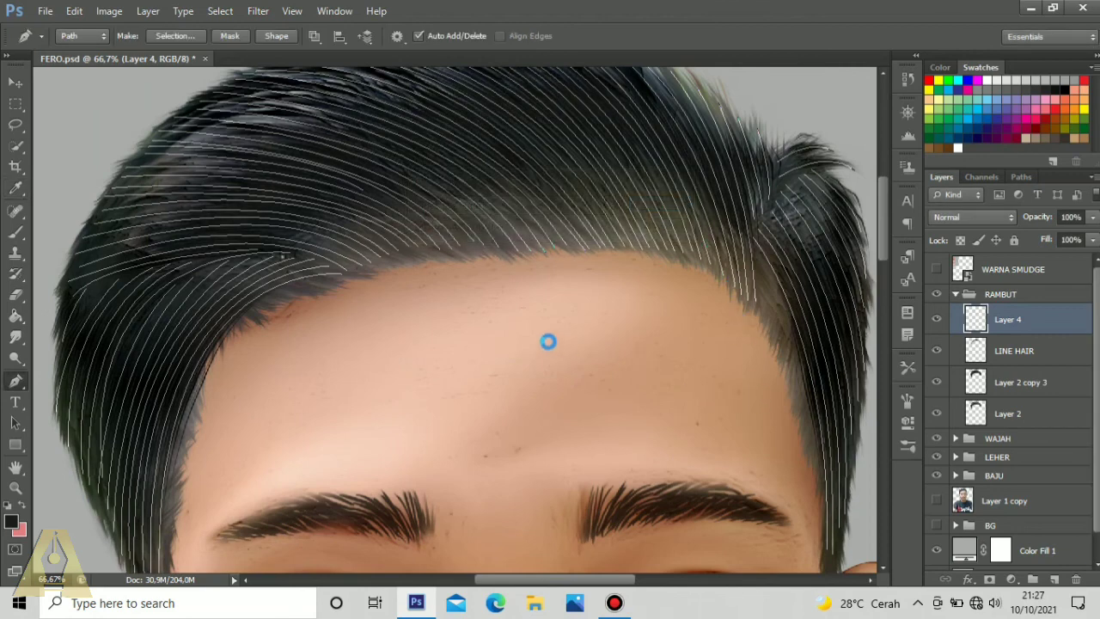
{"action": "right_click", "coordinate": [490, 333]}
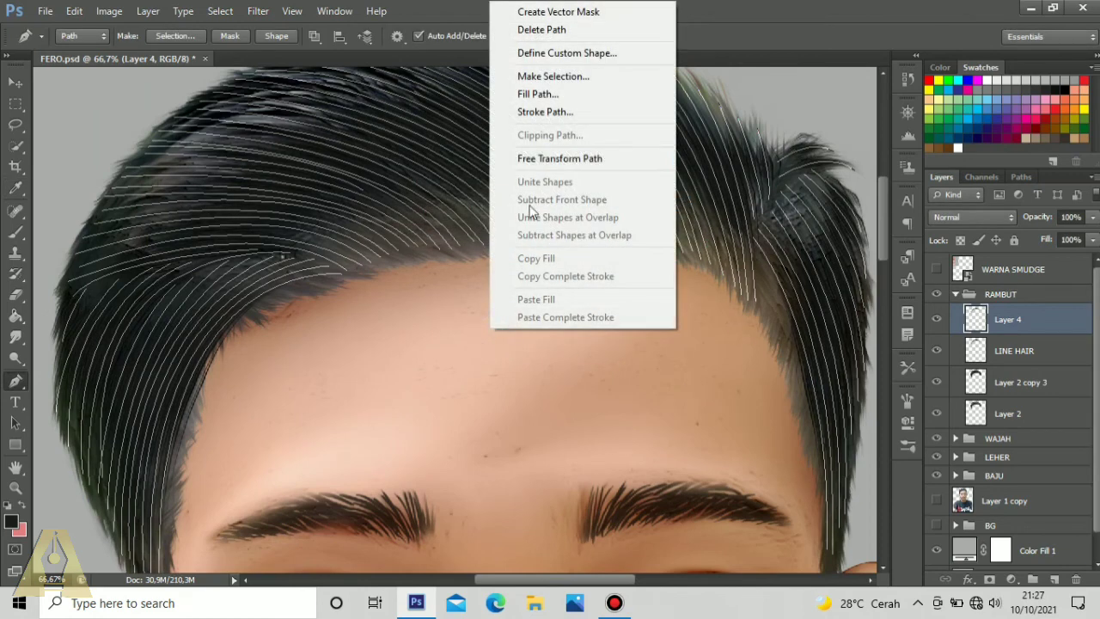
{"action": "left_click", "coordinate": [547, 31]}
{"action": "left_click_drag", "start_coordinate": [518, 364], "coordinate": [505, 413]}
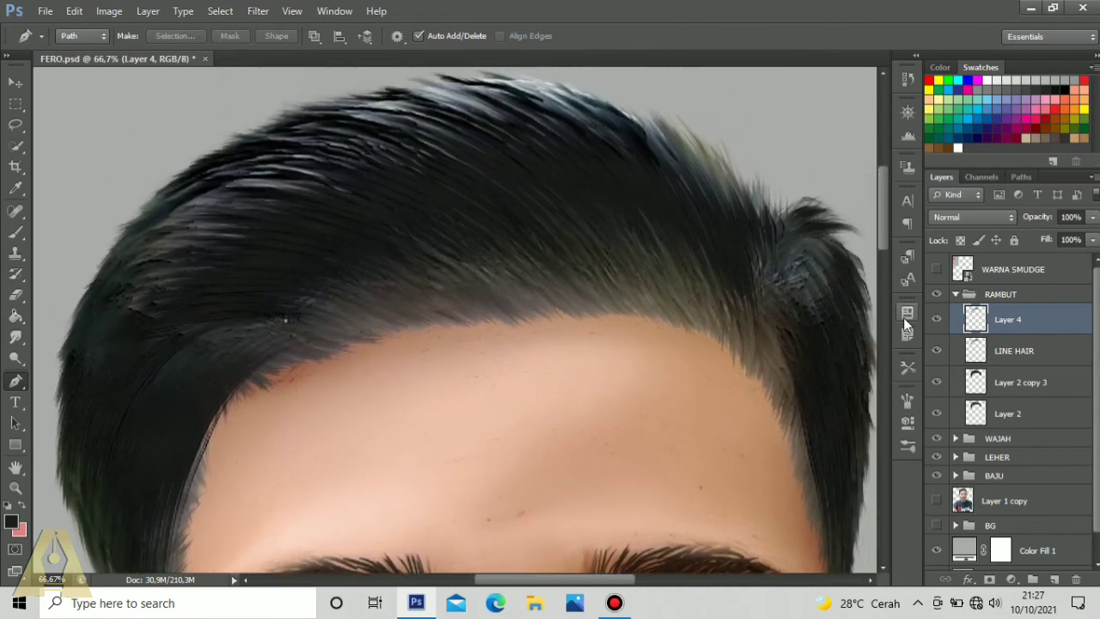
Step: Compare the hair with Layer 4 hidden and shown, from the crown down to the eyebrows
{"action": "left_click", "coordinate": [938, 319]}
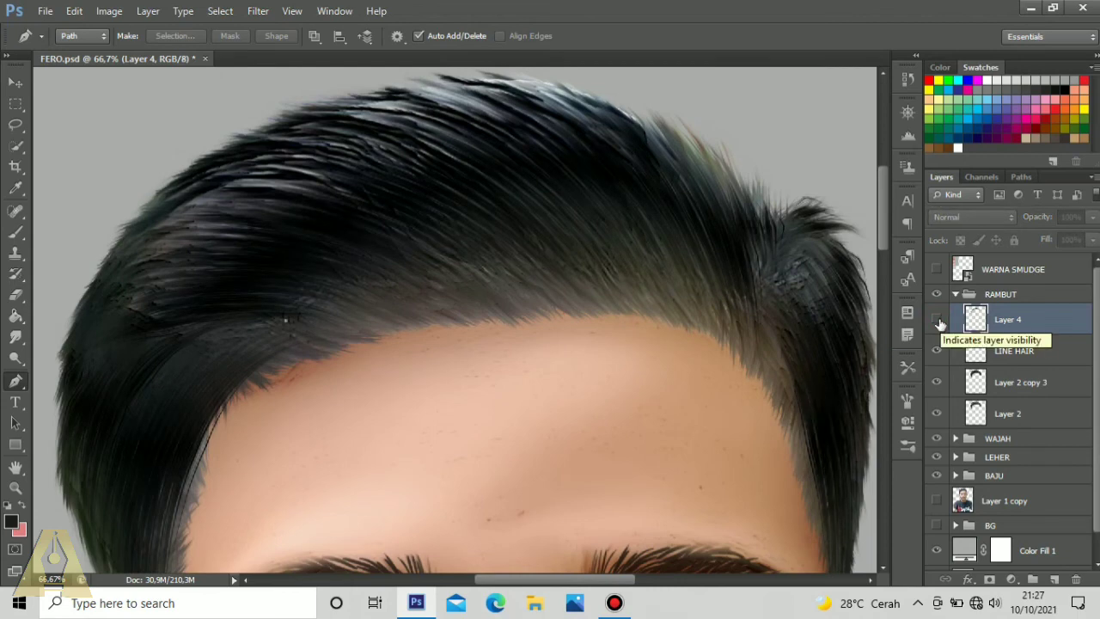
{"action": "left_click", "coordinate": [939, 321]}
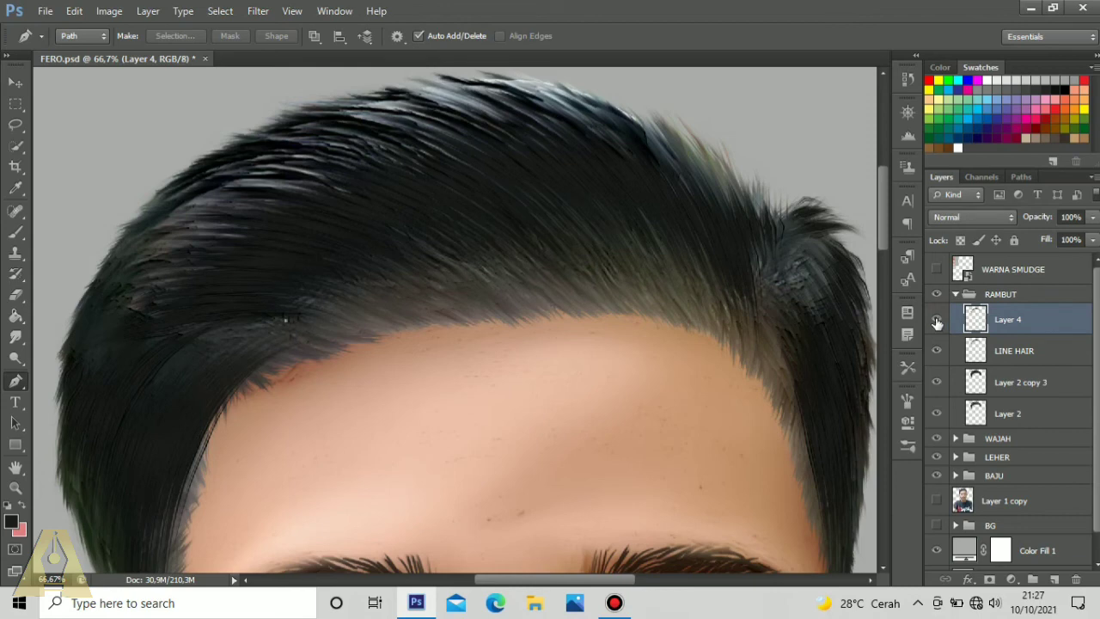
{"action": "left_click_drag", "start_coordinate": [596, 414], "coordinate": [619, 286]}
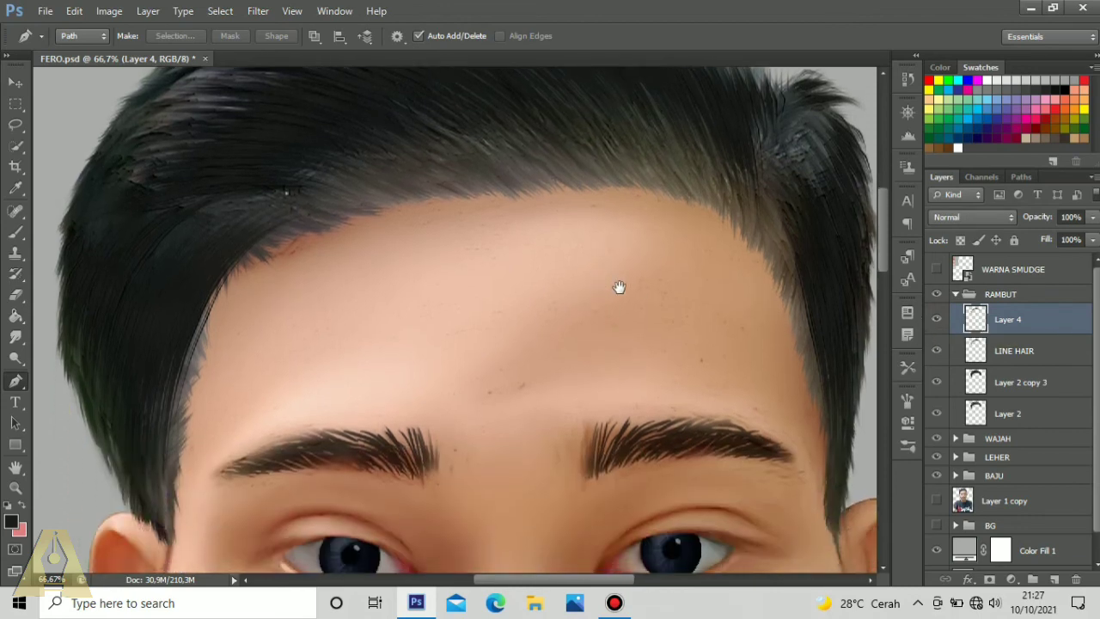
Step: Shift the Layer 4 strands 12 px up and 12 px to the right with Free Transform
{"action": "key", "text": "ctrl+minus"}
{"action": "key", "text": "ctrl+minus"}
{"action": "key", "text": "ctrl+minus"}
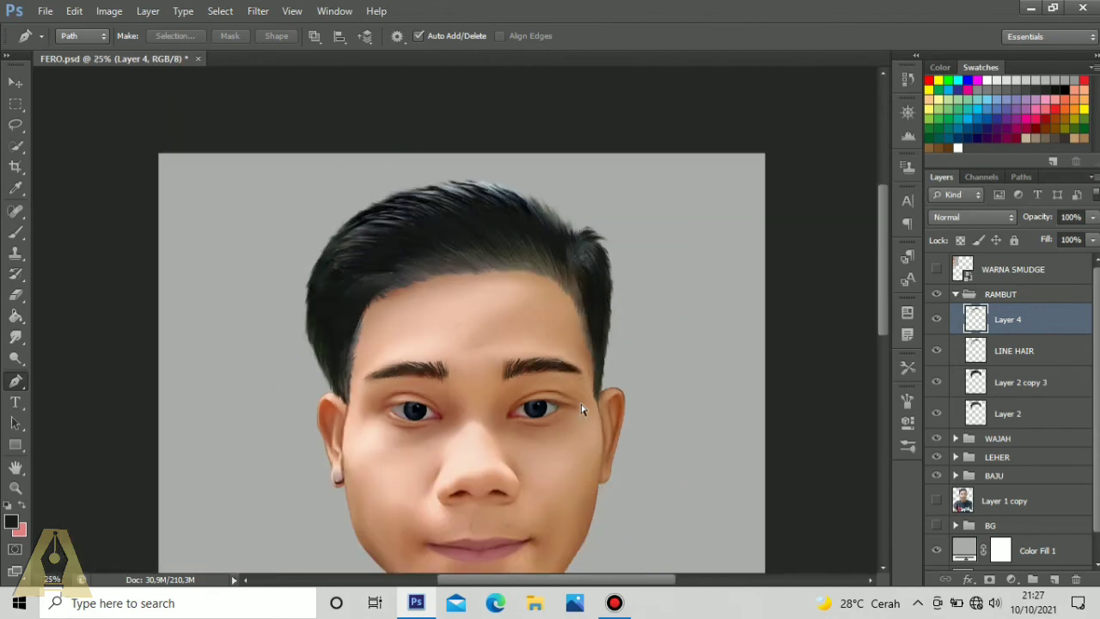
{"action": "key", "text": "ctrl+t"}
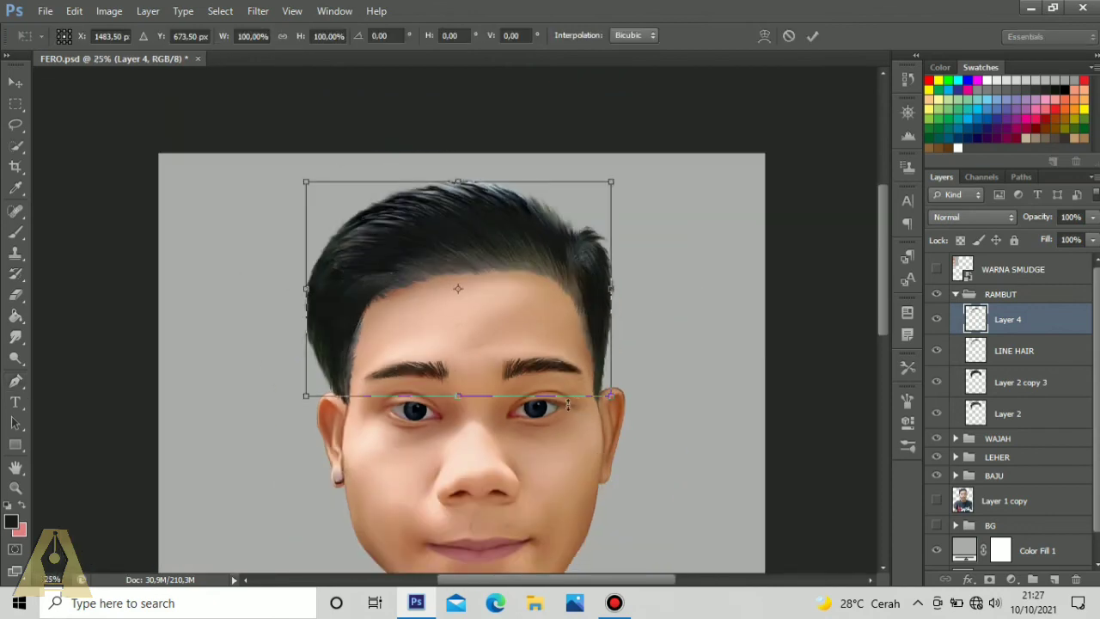
{"action": "key", "text": "Up"}
{"action": "key", "text": "Up"}
{"action": "key", "text": "Up"}
{"action": "key", "text": "Right"}
{"action": "key", "text": "Right"}
{"action": "key", "text": "Right"}
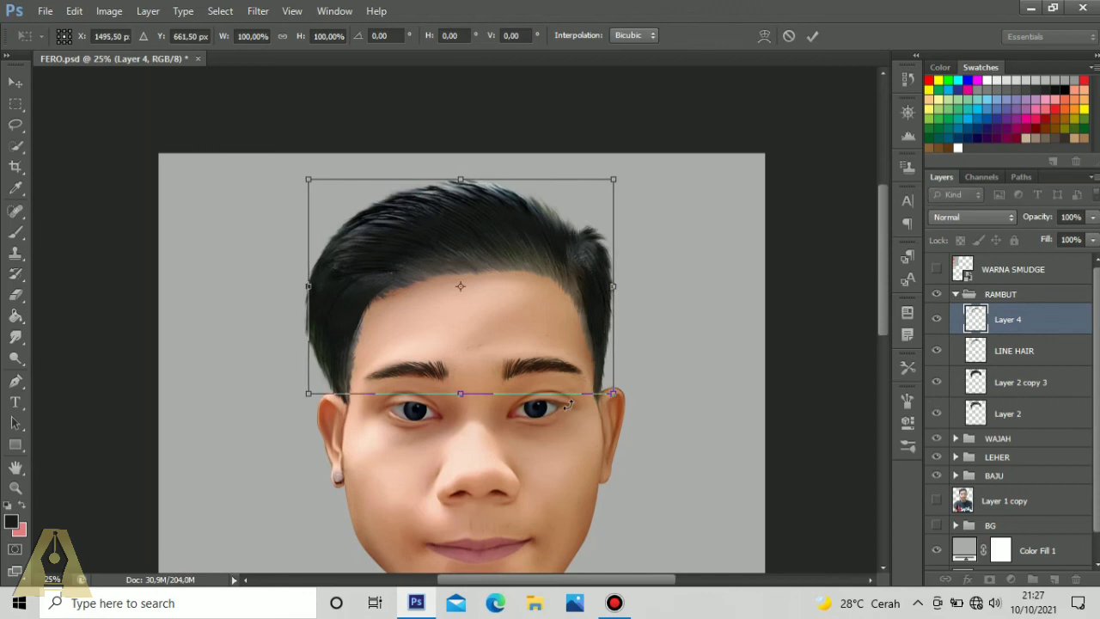
{"action": "key", "text": "Return"}
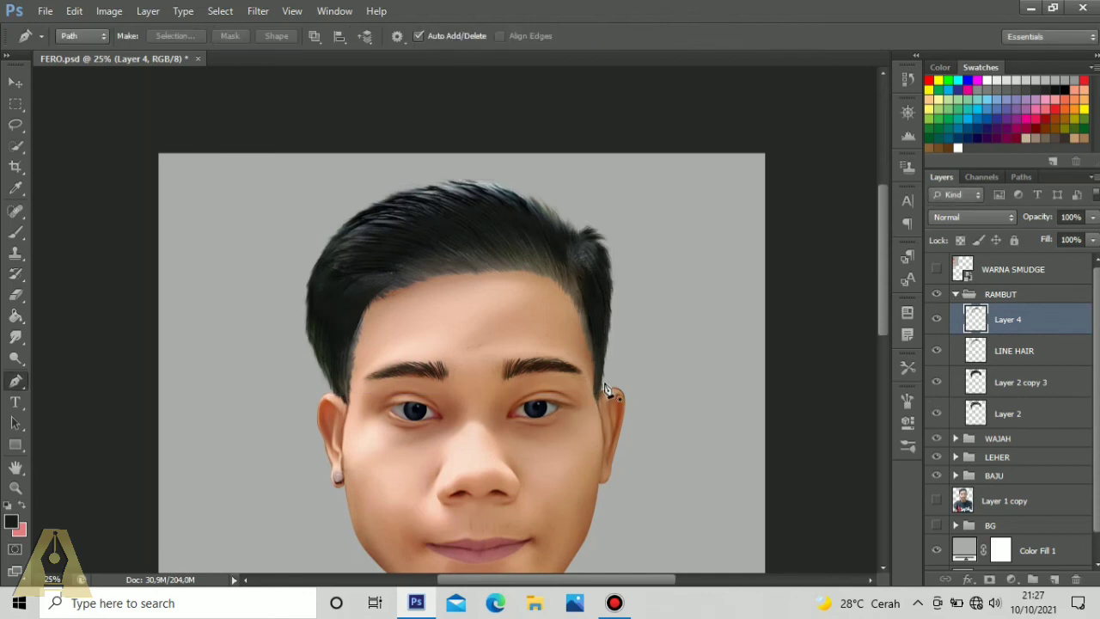
Step: Add a new layer above Layer 4 and set the foreground colour to white ffffff
{"action": "left_click", "coordinate": [1011, 354]}
{"action": "left_click", "coordinate": [1008, 321]}
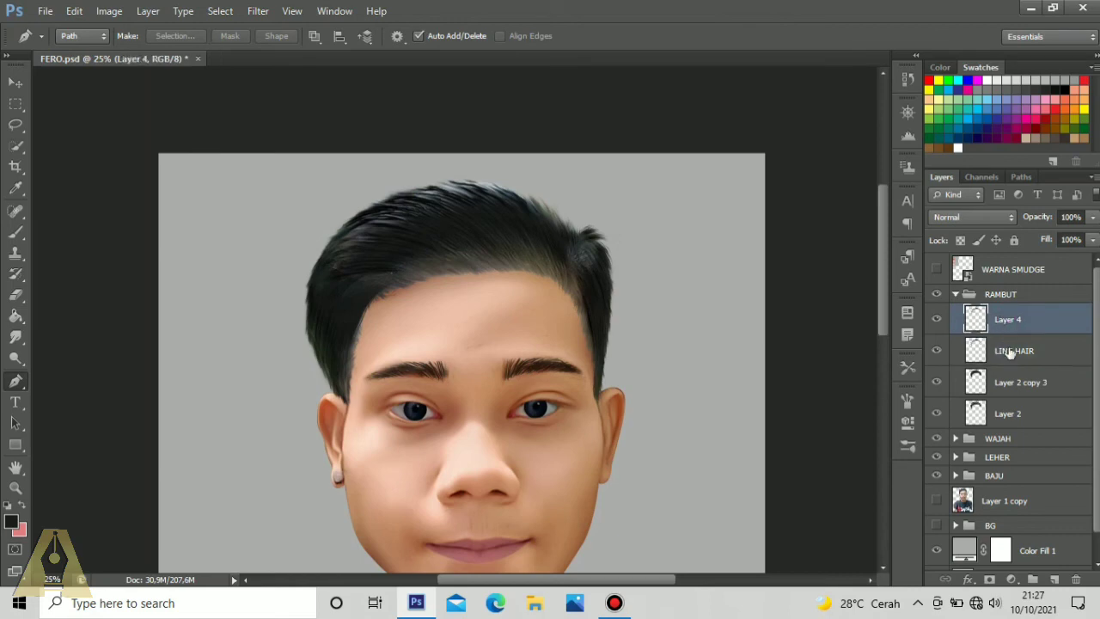
{"action": "left_click", "coordinate": [1054, 580]}
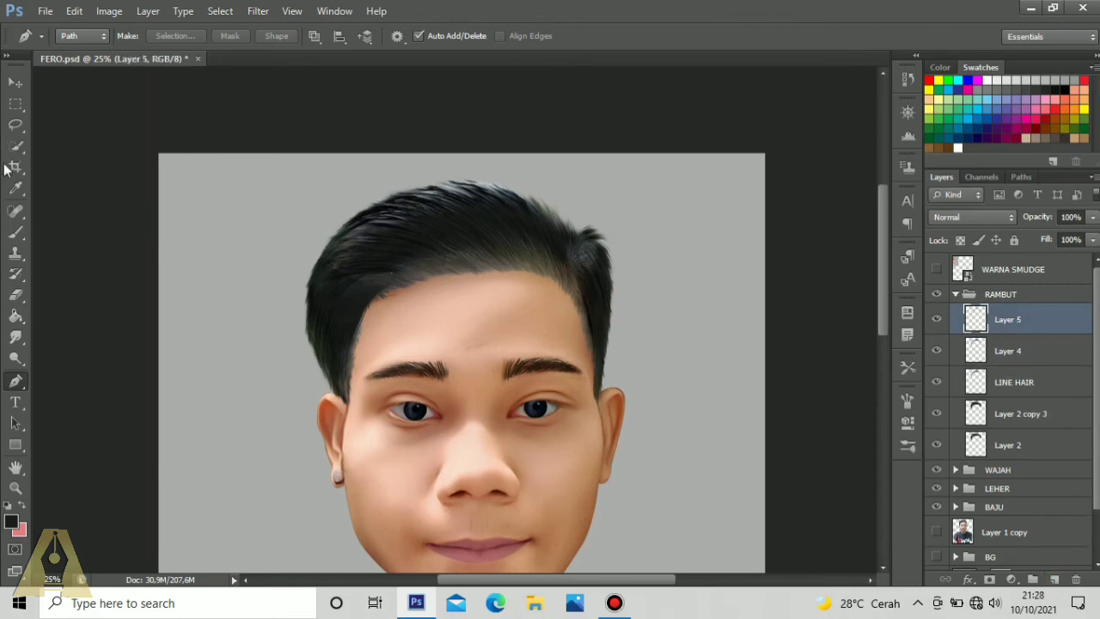
{"action": "left_click", "coordinate": [15, 234]}
{"action": "left_click", "coordinate": [11, 522]}
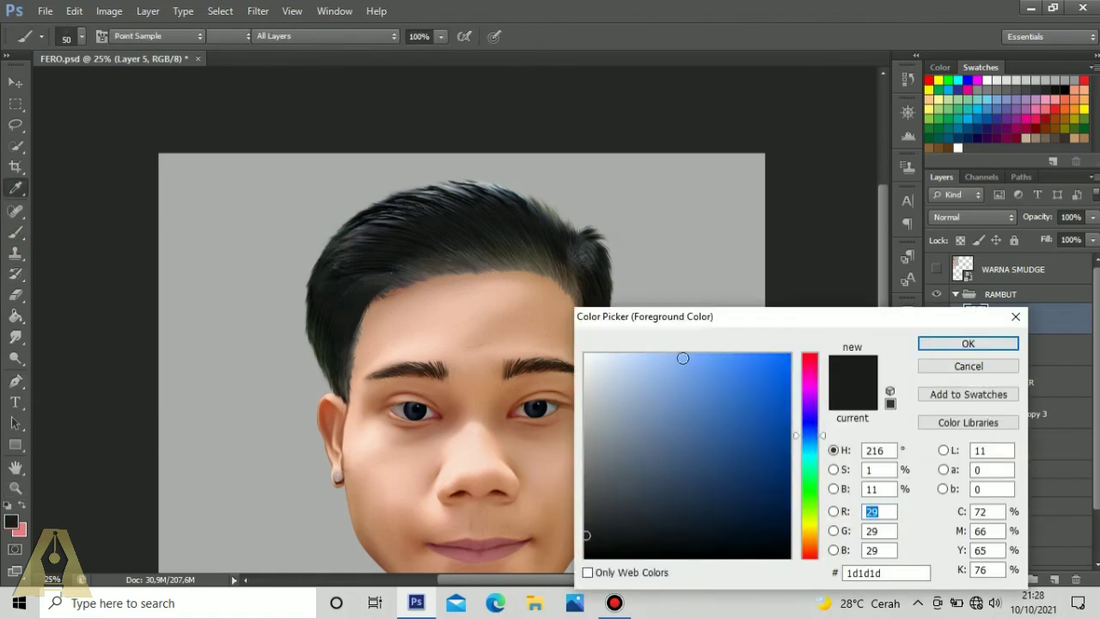
{"action": "left_click", "coordinate": [585, 354]}
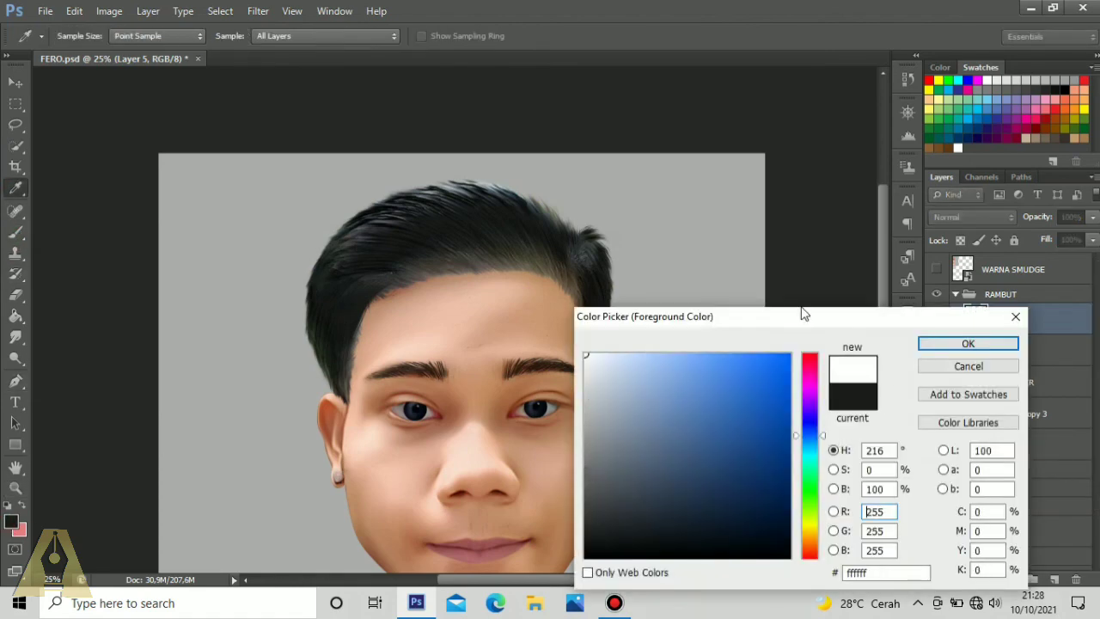
{"action": "left_click", "coordinate": [941, 343]}
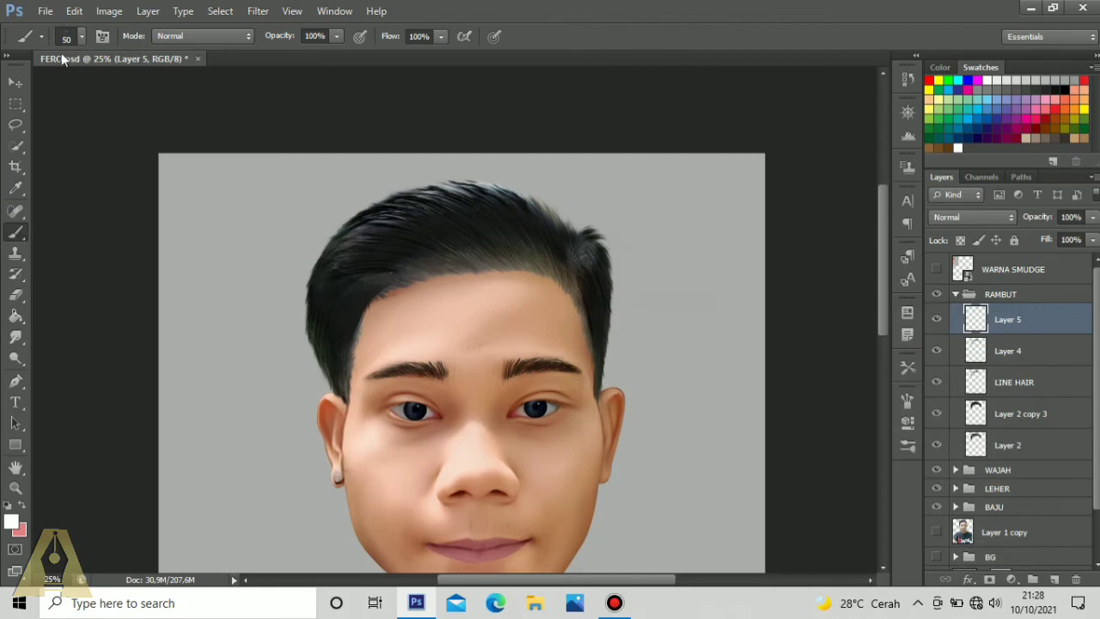
Step: Choose the soft round brush tip, enlarge it to 175 px, and undo a trial stroke on the hair
{"action": "left_click", "coordinate": [69, 41]}
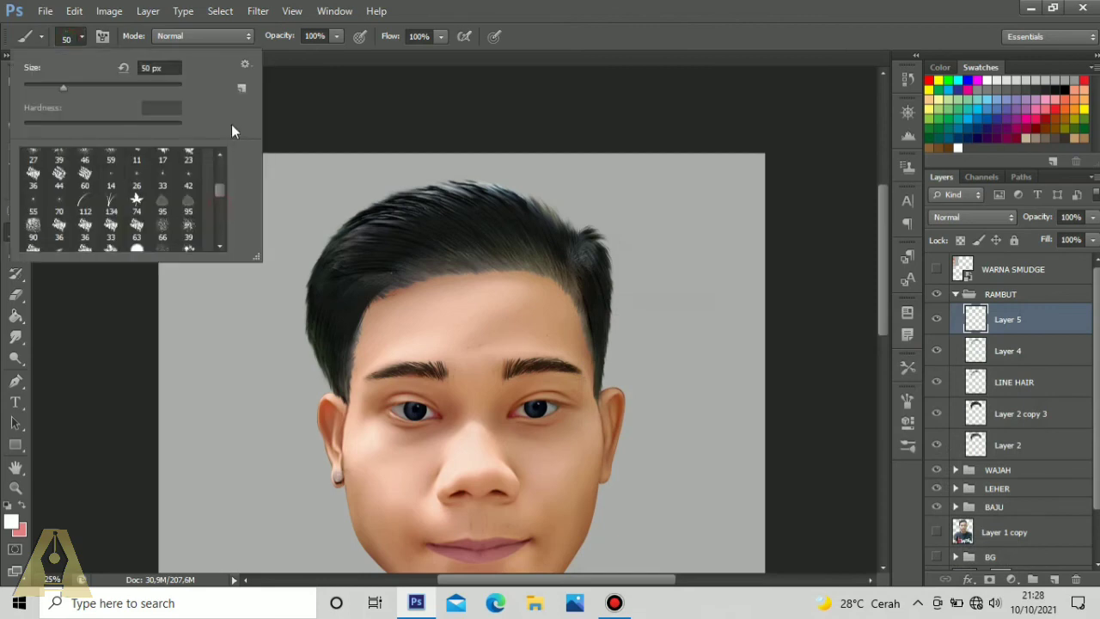
{"action": "scroll", "coordinate": [172, 198], "scroll_direction": "up", "scroll_amount": 5}
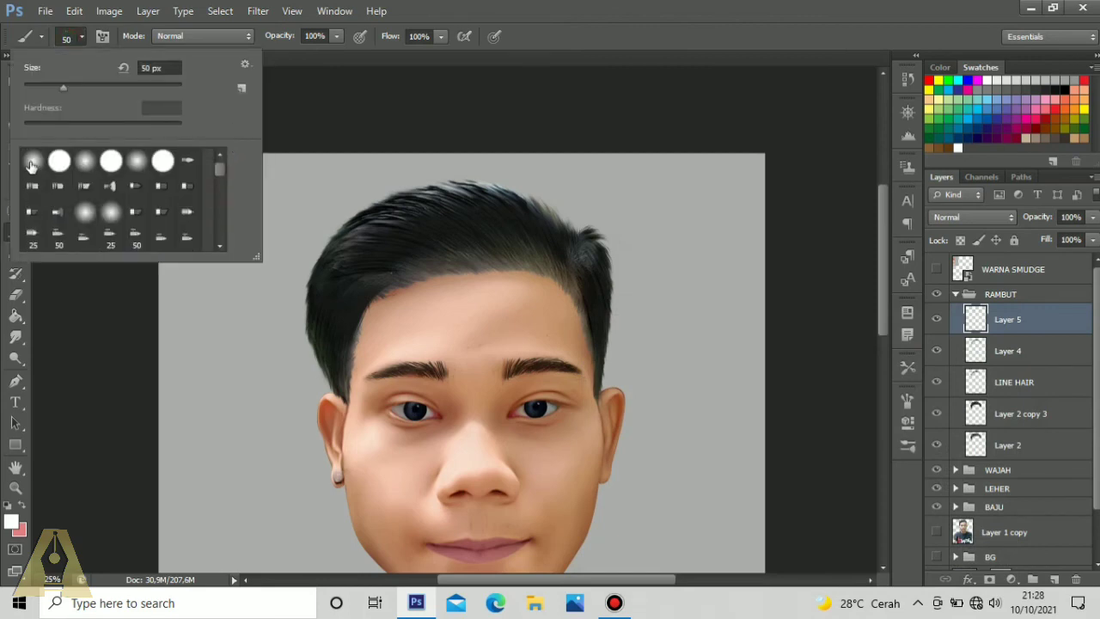
{"action": "left_click", "coordinate": [33, 161]}
{"action": "left_click", "coordinate": [351, 290]}
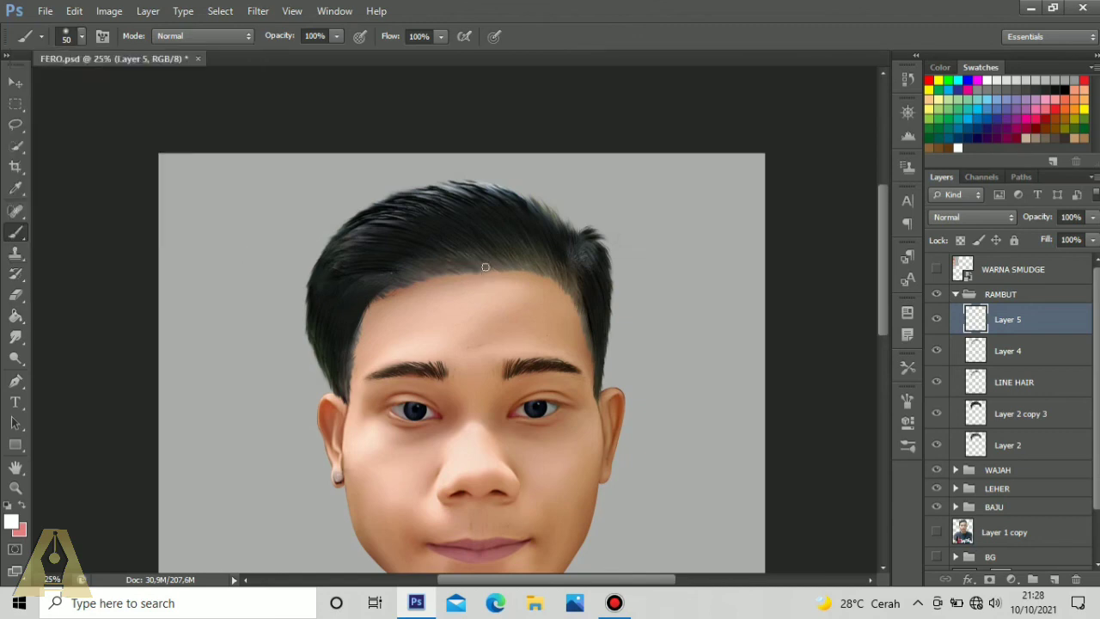
{"action": "key", "text": "bracketright"}
{"action": "key", "text": "bracketright"}
{"action": "key", "text": "bracketright"}
{"action": "key", "text": "bracketright"}
{"action": "key", "text": "bracketright"}
{"action": "left_click_drag", "start_coordinate": [376, 250], "coordinate": [453, 213]}
{"action": "key", "text": "ctrl+z"}
Step: Draw one arched Pen path across the hair, from above the left temple over the top to the right-hand tuft
{"action": "left_click", "coordinate": [15, 383]}
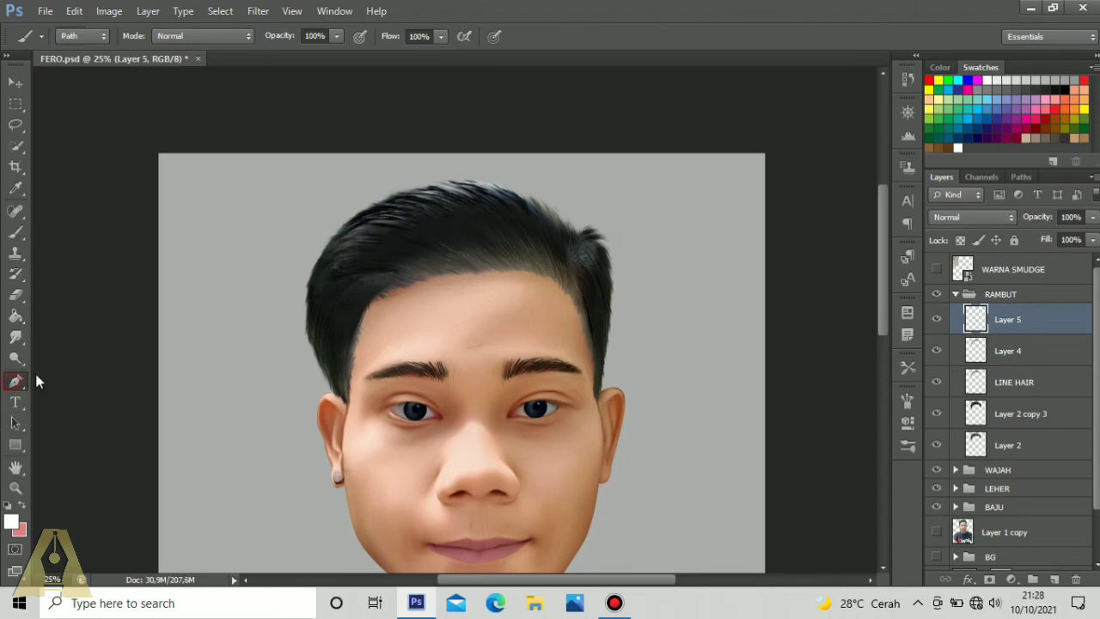
{"action": "left_click", "coordinate": [337, 296]}
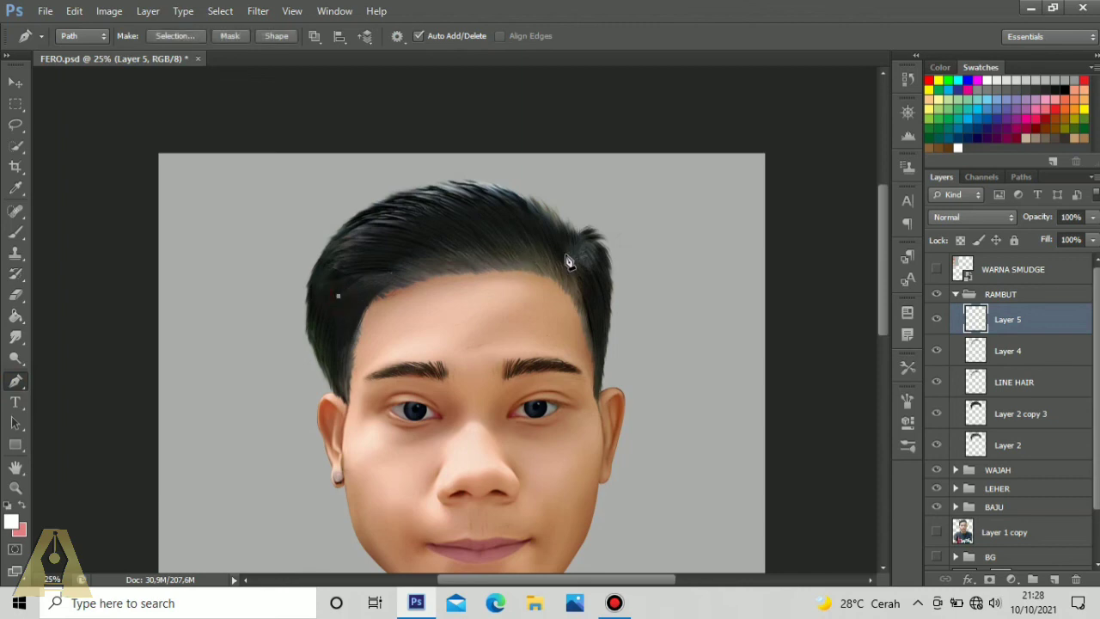
{"action": "left_click_drag", "start_coordinate": [566, 255], "coordinate": [693, 361]}
{"action": "key", "text": "ctrl+z"}
{"action": "left_click_drag", "start_coordinate": [564, 250], "coordinate": [591, 279]}
{"action": "left_click_drag", "start_coordinate": [538, 226], "coordinate": [404, 153]}
{"action": "left_click", "coordinate": [440, 256], "text": "ctrl"}
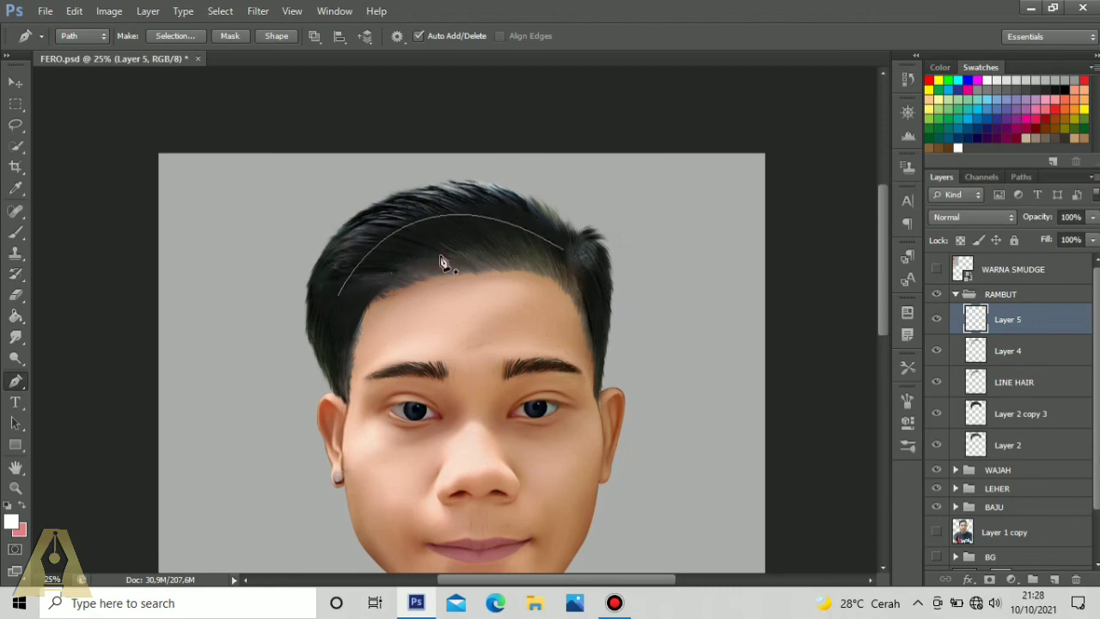
Step: Try stroking the arched path in white with the Brush and Simulate Pressure on, and undo the stroke
{"action": "right_click", "coordinate": [440, 258]}
{"action": "left_click", "coordinate": [487, 367]}
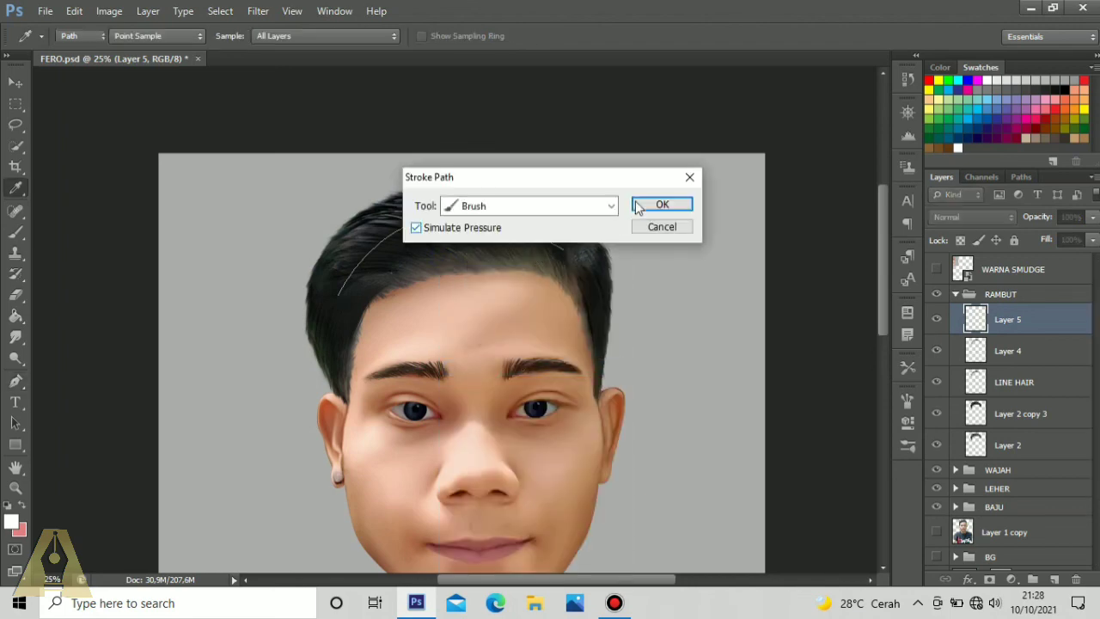
{"action": "left_click", "coordinate": [647, 204]}
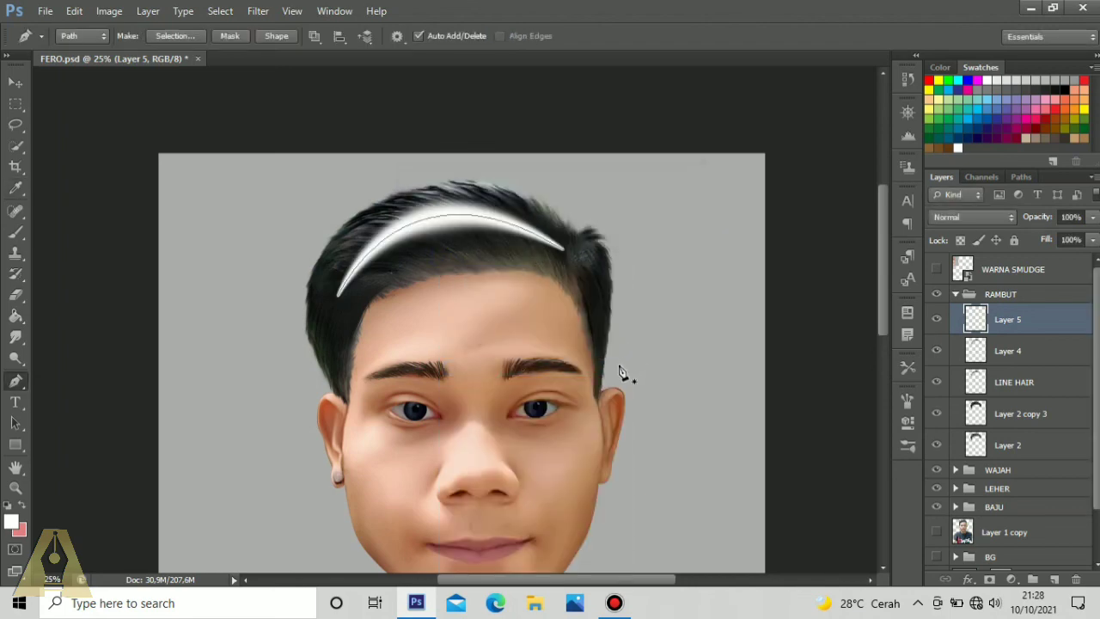
{"action": "key", "text": "ctrl+z"}
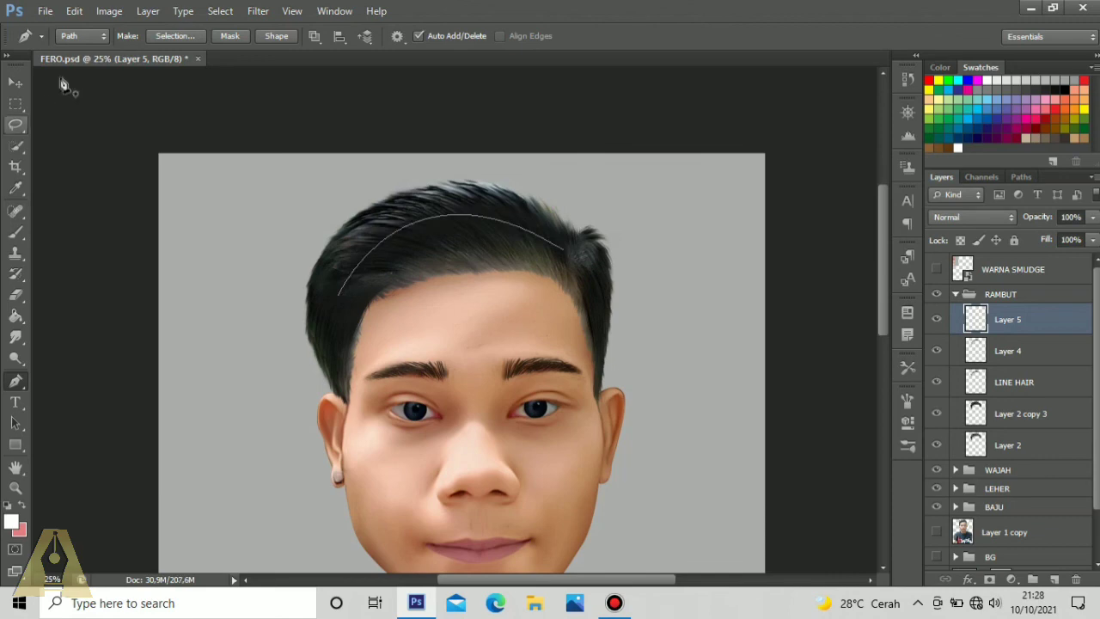
Step: Set the Brush's Shape Dynamics size control to Off
{"action": "left_click", "coordinate": [16, 232]}
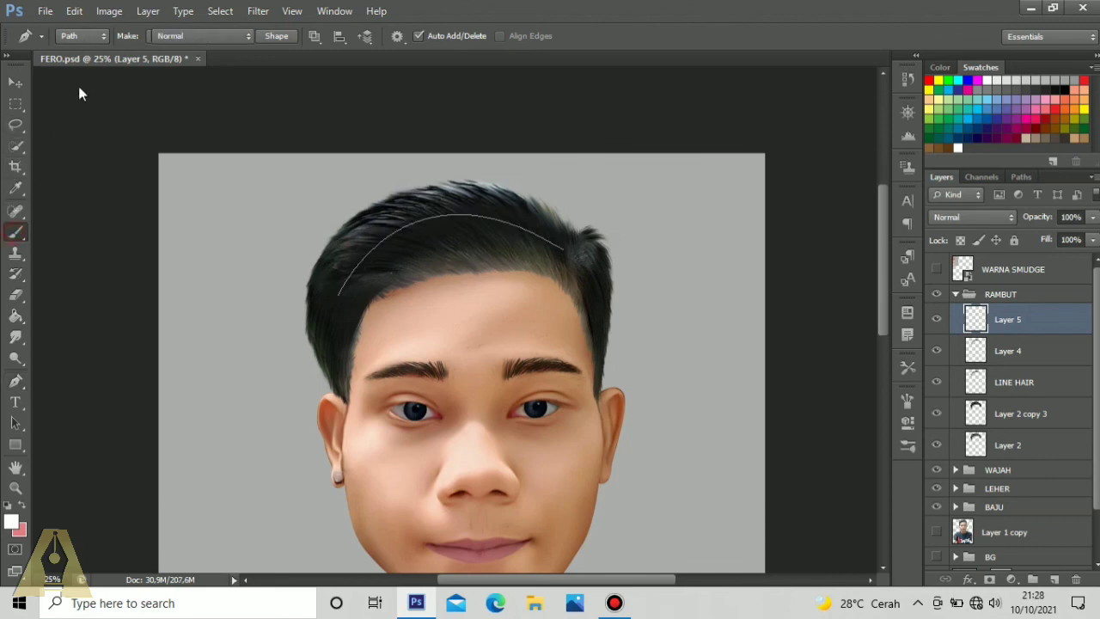
{"action": "left_click", "coordinate": [103, 37]}
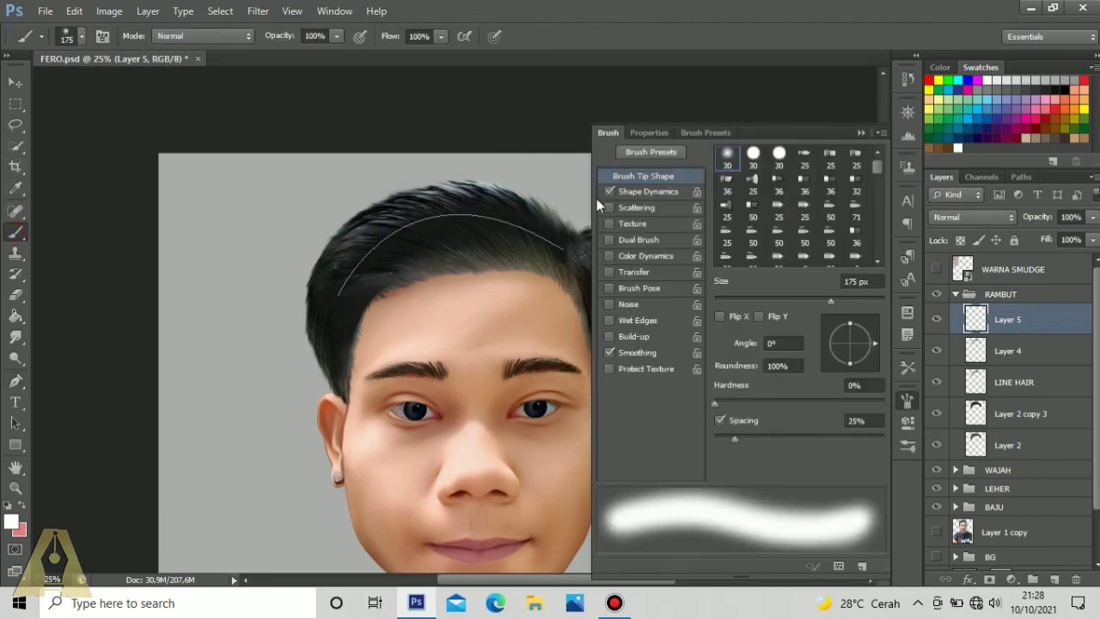
{"action": "left_click", "coordinate": [638, 194]}
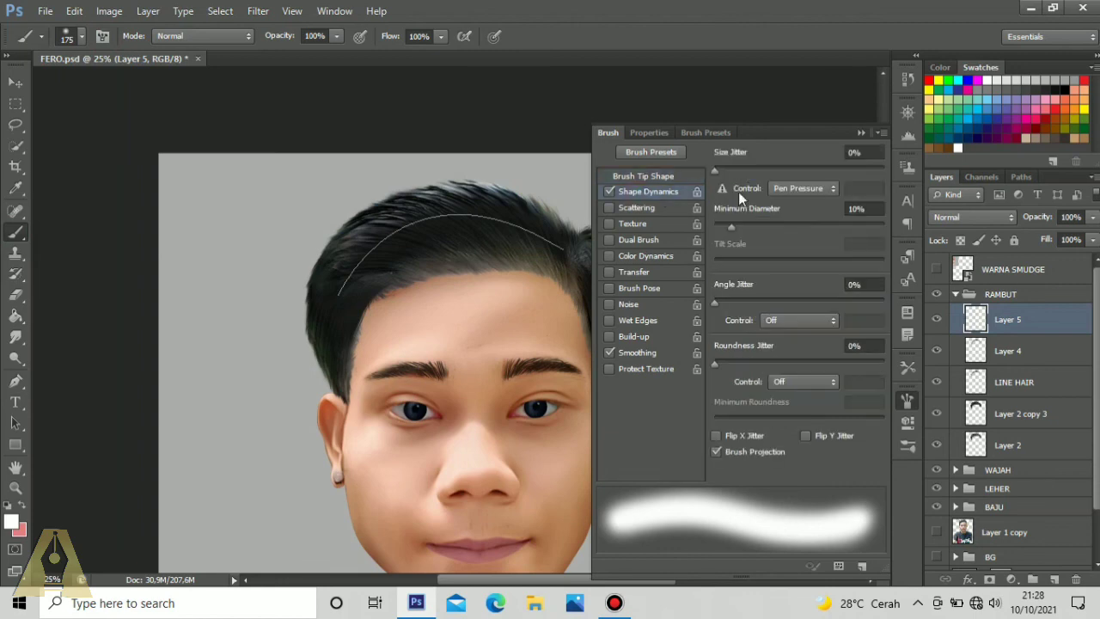
{"action": "left_click", "coordinate": [796, 190]}
{"action": "left_click", "coordinate": [787, 207]}
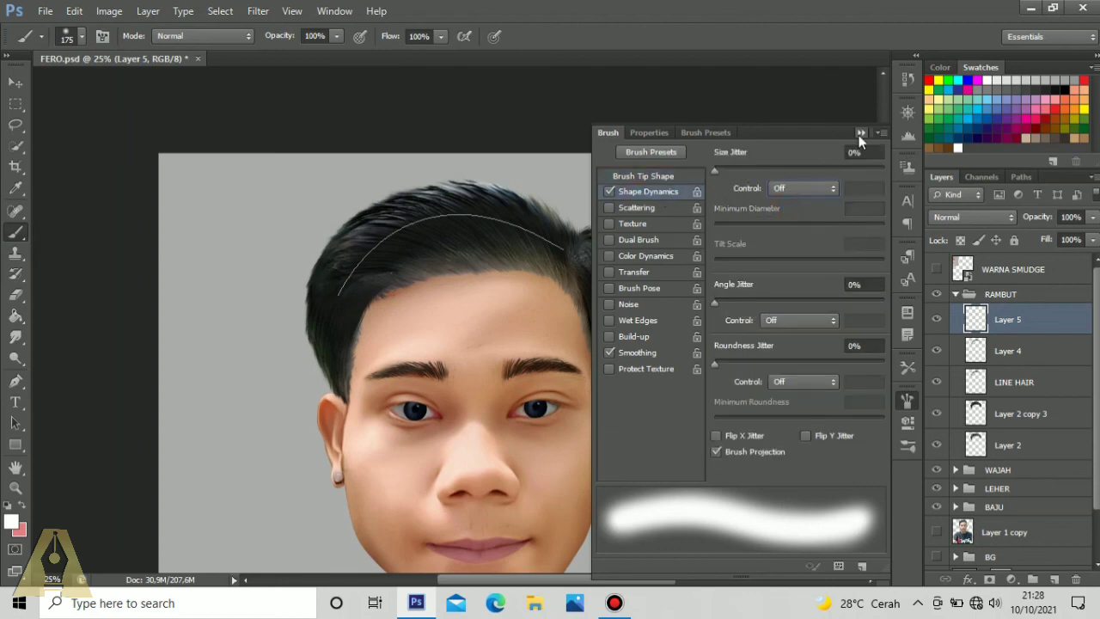
{"action": "left_click", "coordinate": [865, 133]}
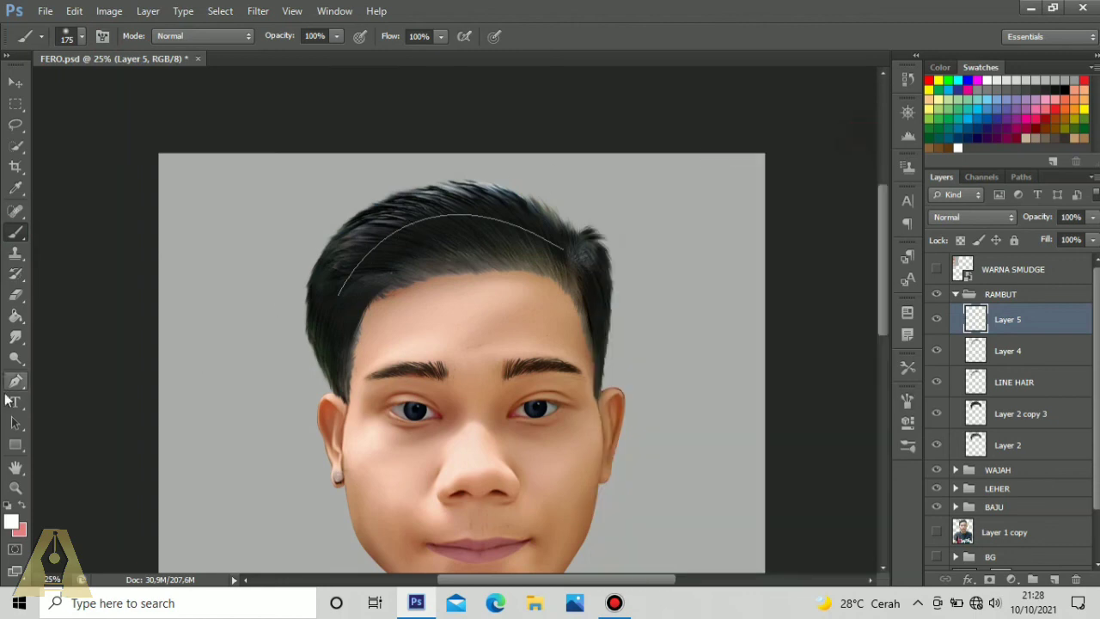
Step: Stroke the arched path in white on Layer 5 with the Brush, and set the layer's blend mode to Soft Light
{"action": "left_click", "coordinate": [13, 384]}
{"action": "right_click", "coordinate": [442, 260]}
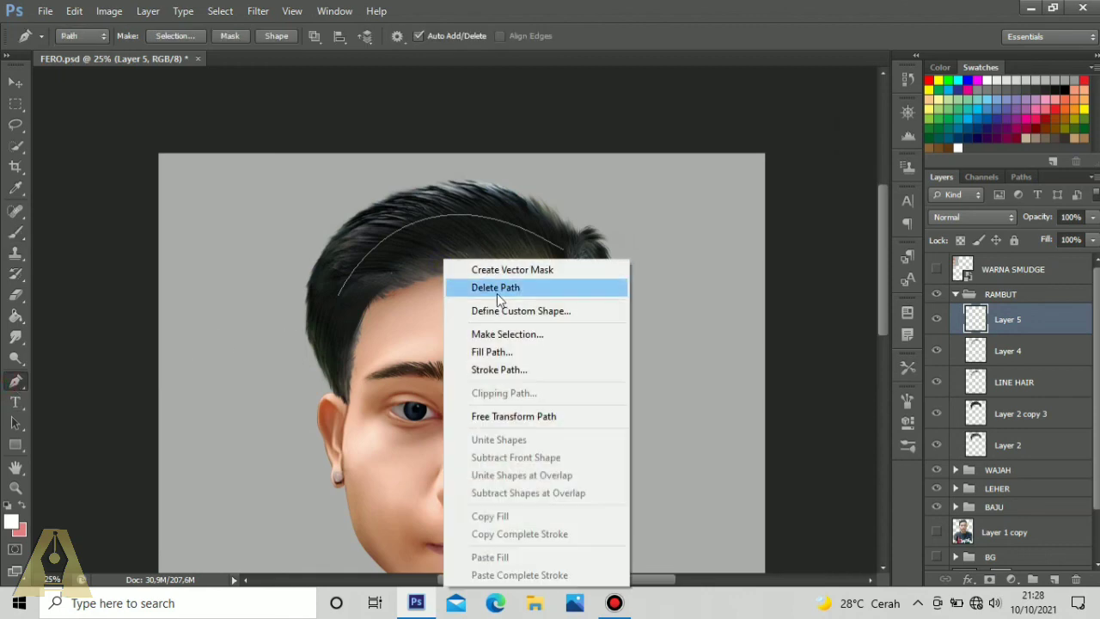
{"action": "left_click", "coordinate": [501, 368]}
{"action": "left_click", "coordinate": [650, 210]}
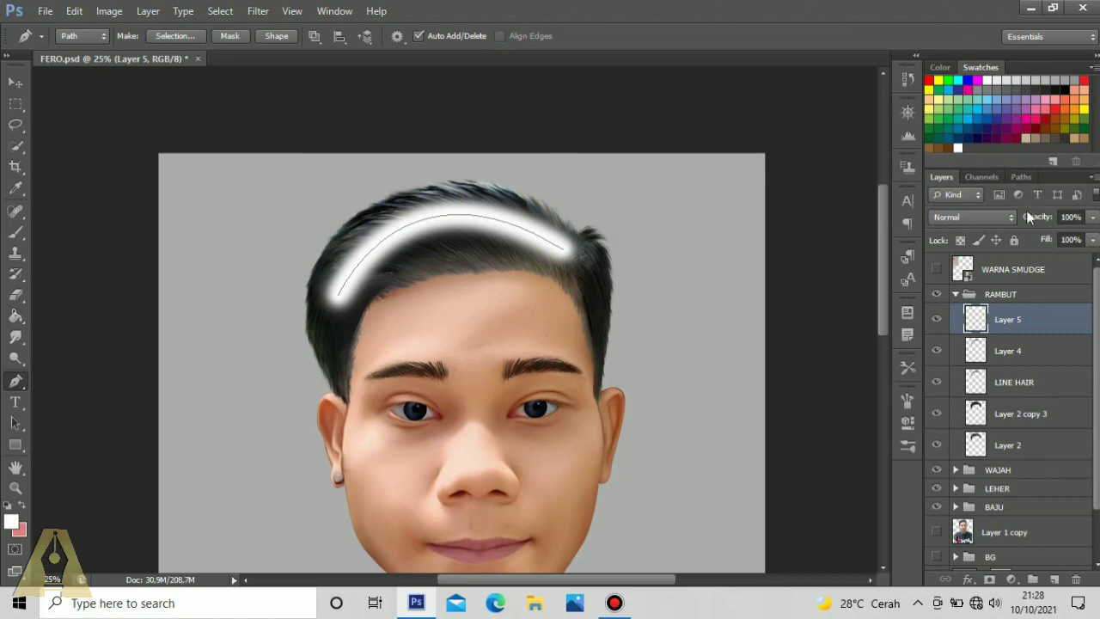
{"action": "left_click", "coordinate": [946, 218]}
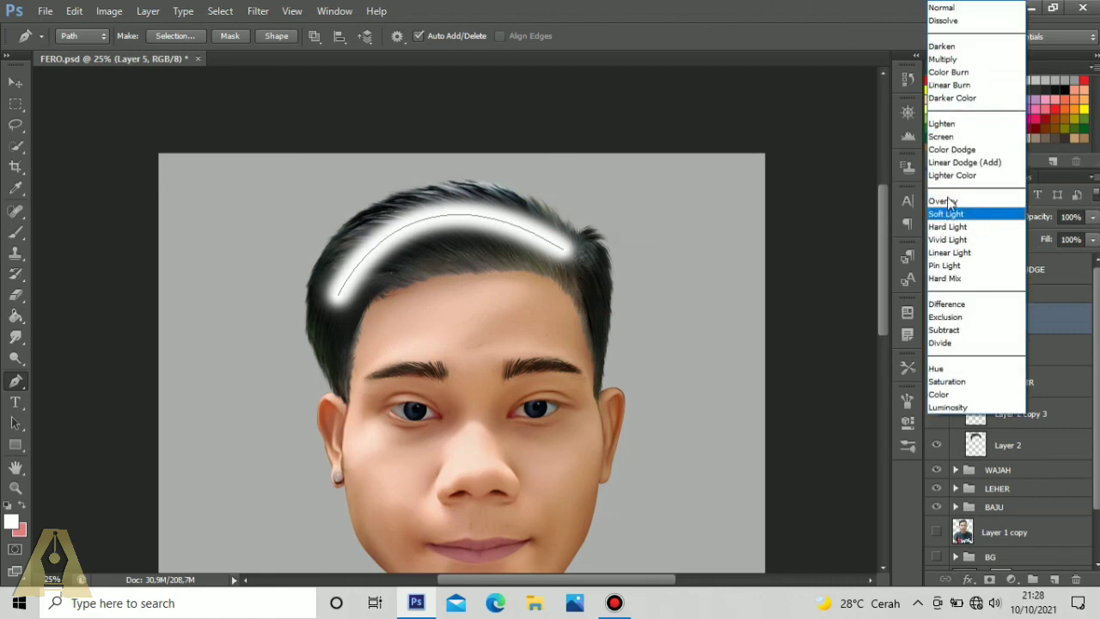
{"action": "left_click", "coordinate": [945, 214]}
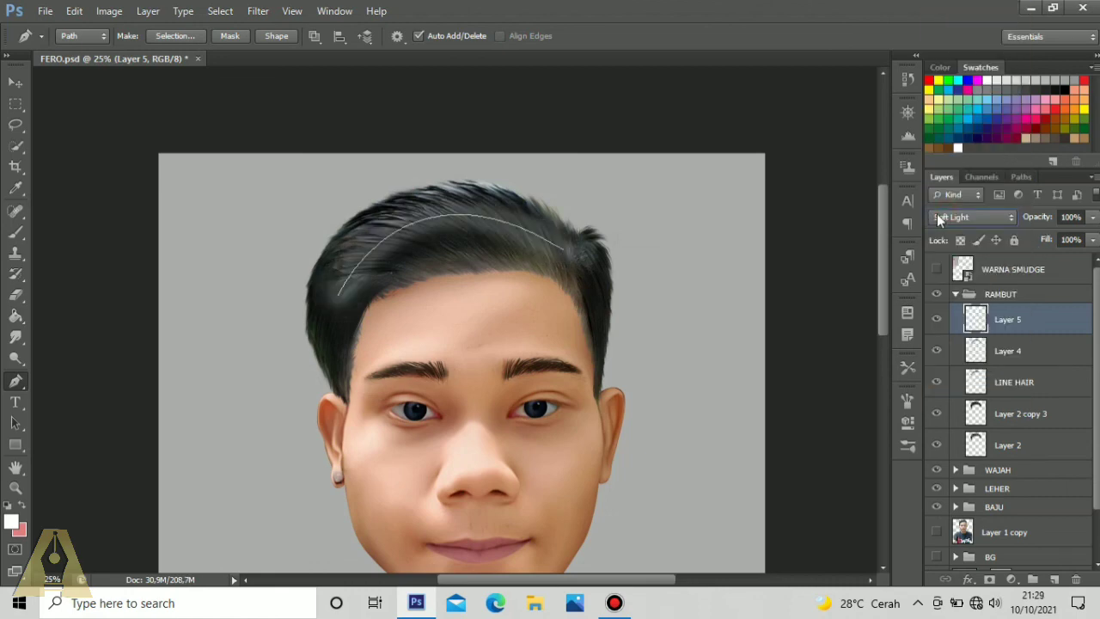
Step: Lower Layer 5's opacity to 75% and delete the arched path from the hair
{"action": "left_click", "coordinate": [1092, 217]}
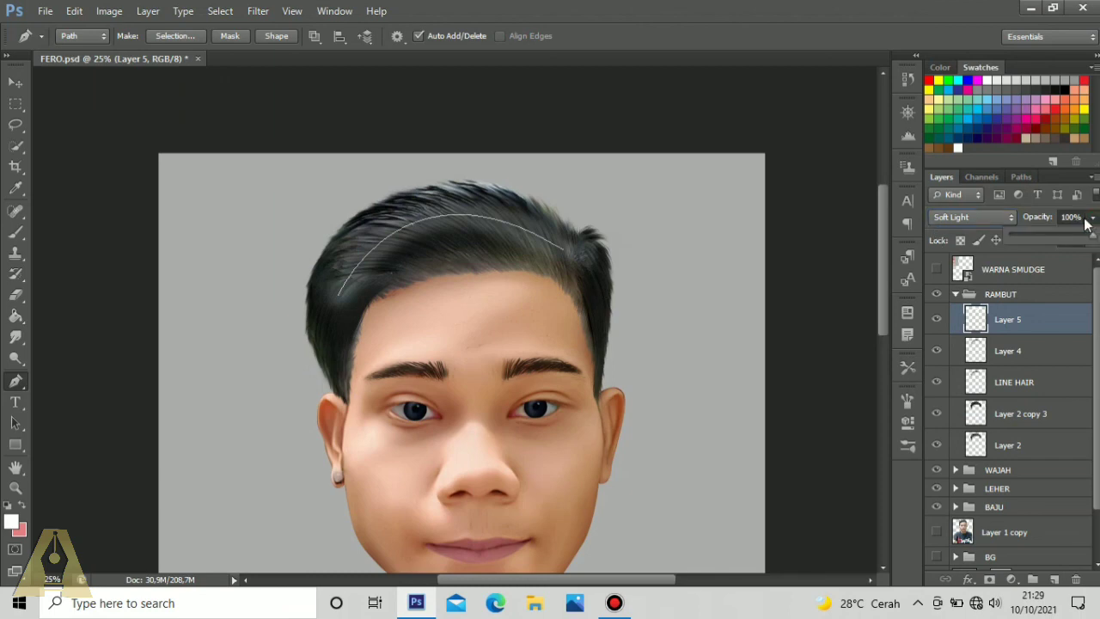
{"action": "left_click", "coordinate": [1086, 220]}
{"action": "left_click", "coordinate": [1086, 217]}
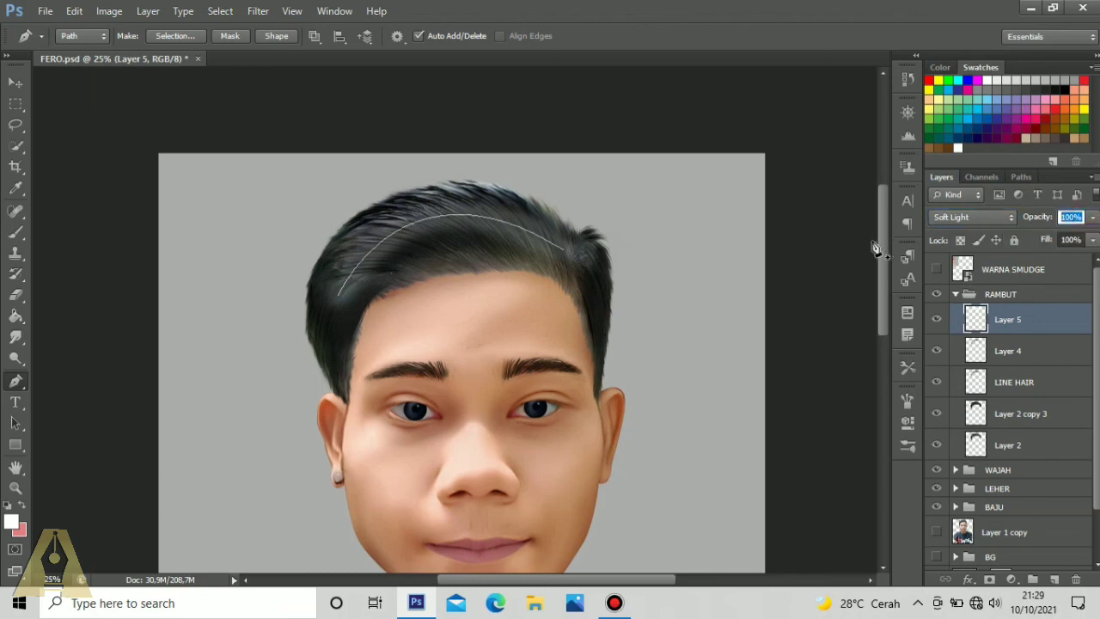
{"action": "type", "text": "75"}
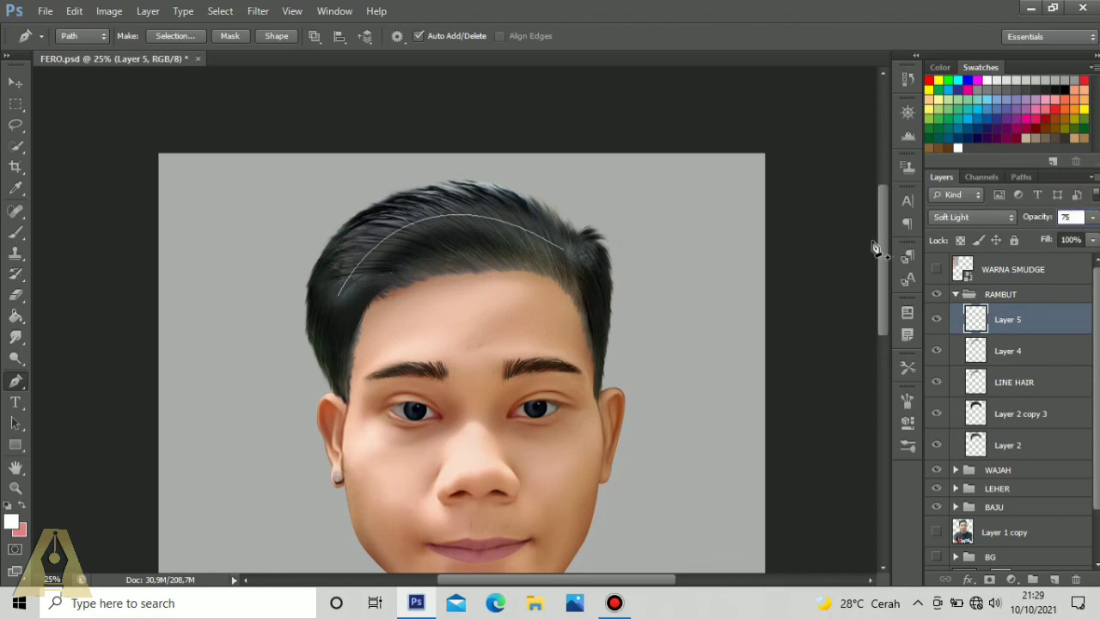
{"action": "key", "text": "Return"}
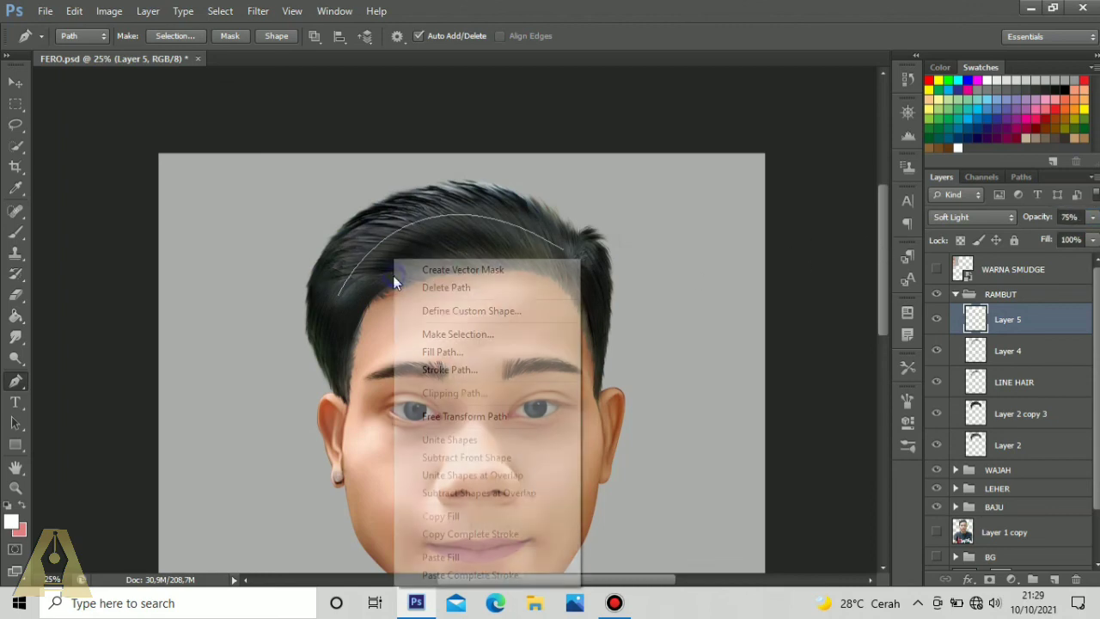
{"action": "right_click", "coordinate": [393, 275]}
{"action": "left_click", "coordinate": [507, 288]}
Step: Erase the stray highlight on Layer 5 along the hairline and the hair's outer side with a soft Eraser enlarged to 200
{"action": "key", "text": "space"}
{"action": "left_click_drag", "start_coordinate": [530, 328], "coordinate": [486, 289]}
{"action": "left_click", "coordinate": [23, 294]}
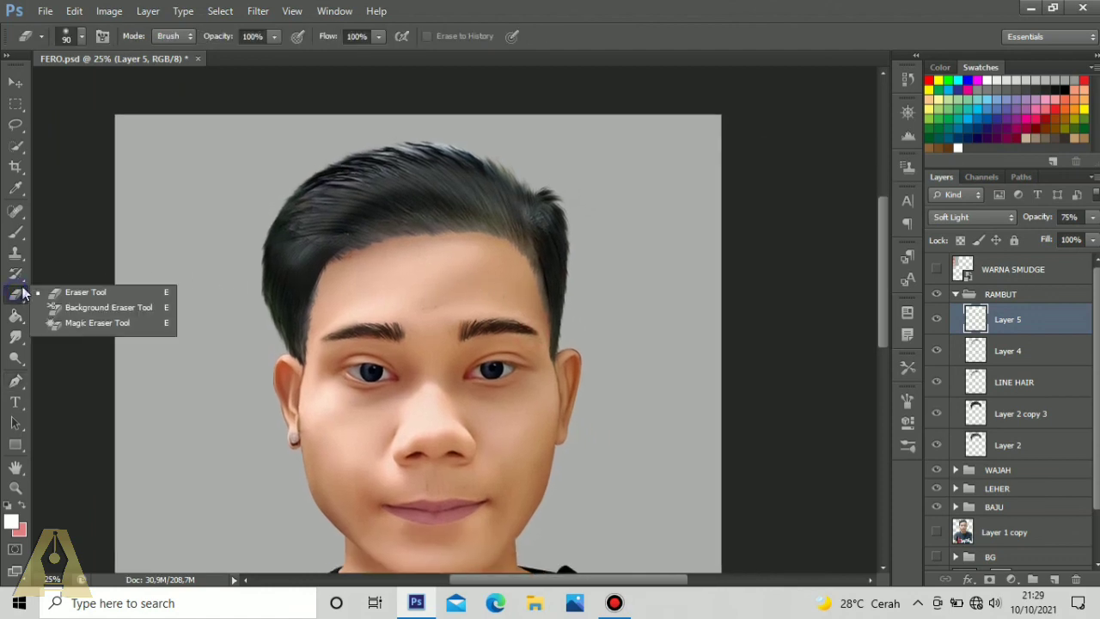
{"action": "left_click", "coordinate": [62, 296]}
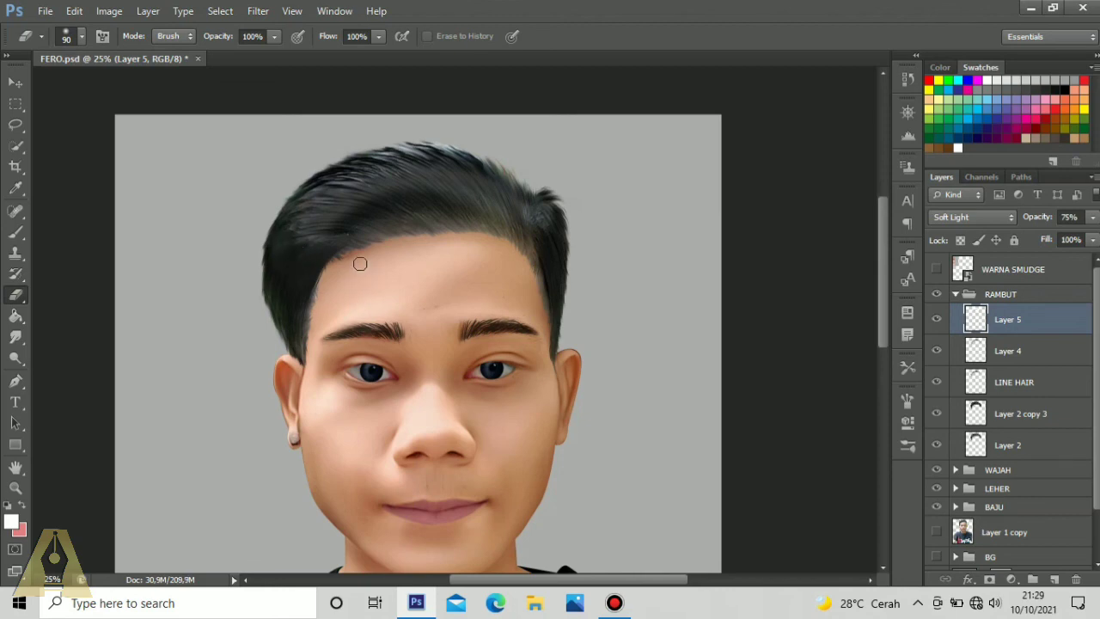
{"action": "key", "text": "bracketright"}
{"action": "key", "text": "bracketright"}
{"action": "key", "text": "bracketright"}
{"action": "key", "text": "bracketright"}
{"action": "key", "text": "bracketright"}
{"action": "left_click_drag", "start_coordinate": [358, 247], "coordinate": [322, 260]}
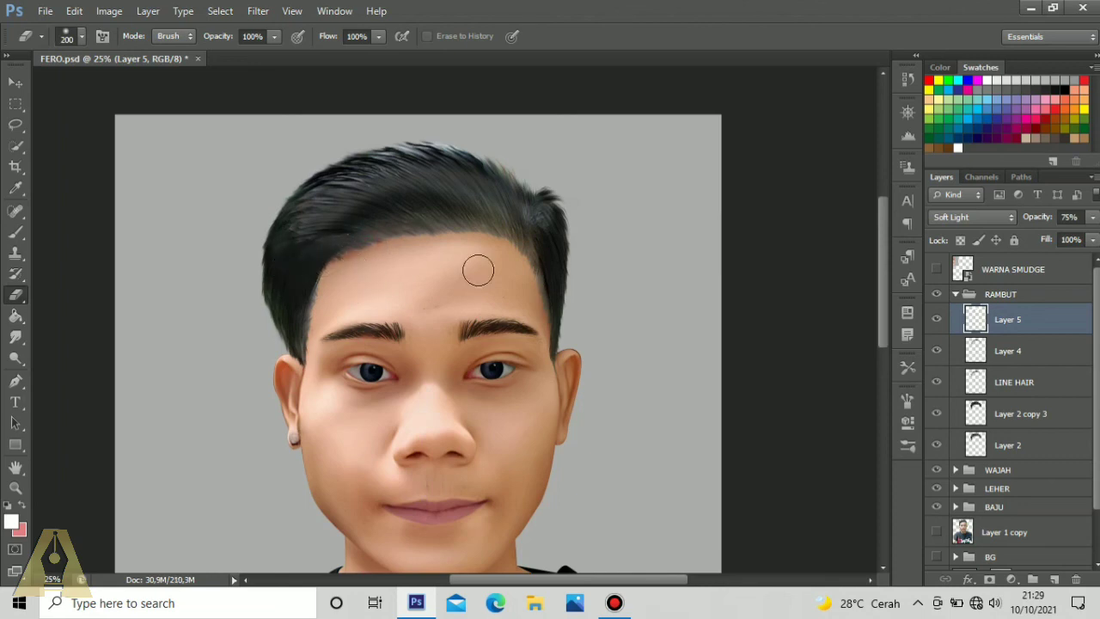
{"action": "left_click", "coordinate": [470, 240]}
{"action": "left_click", "coordinate": [569, 266]}
Step: Add a black Solid Color fill layer directly above Layer 2 copy 3
{"action": "left_click", "coordinate": [1028, 419]}
{"action": "left_click", "coordinate": [1010, 579]}
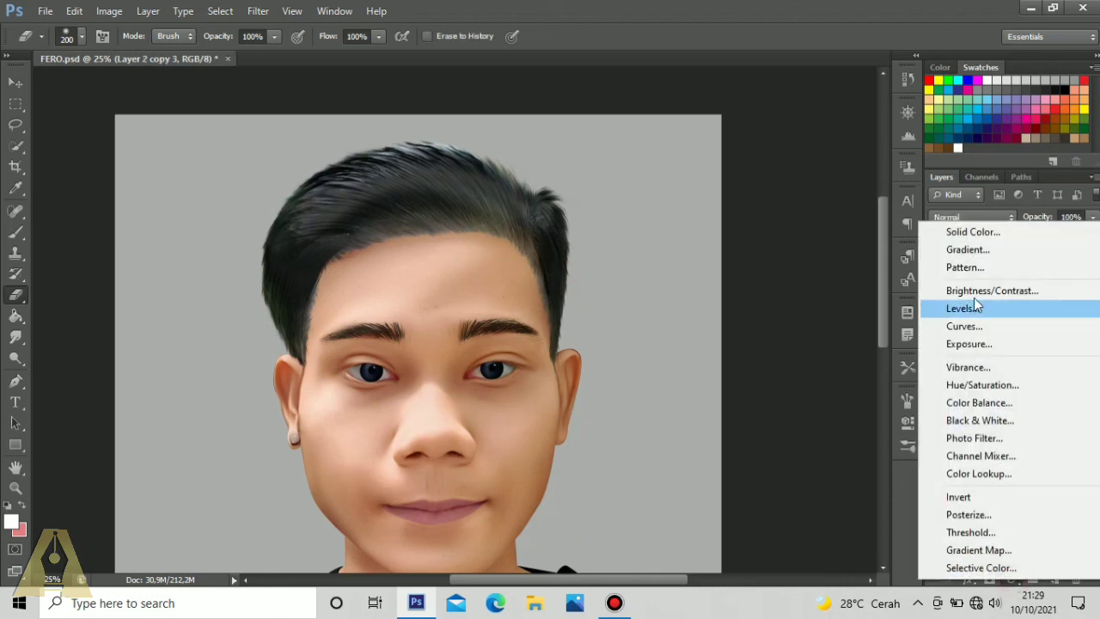
{"action": "left_click", "coordinate": [961, 217]}
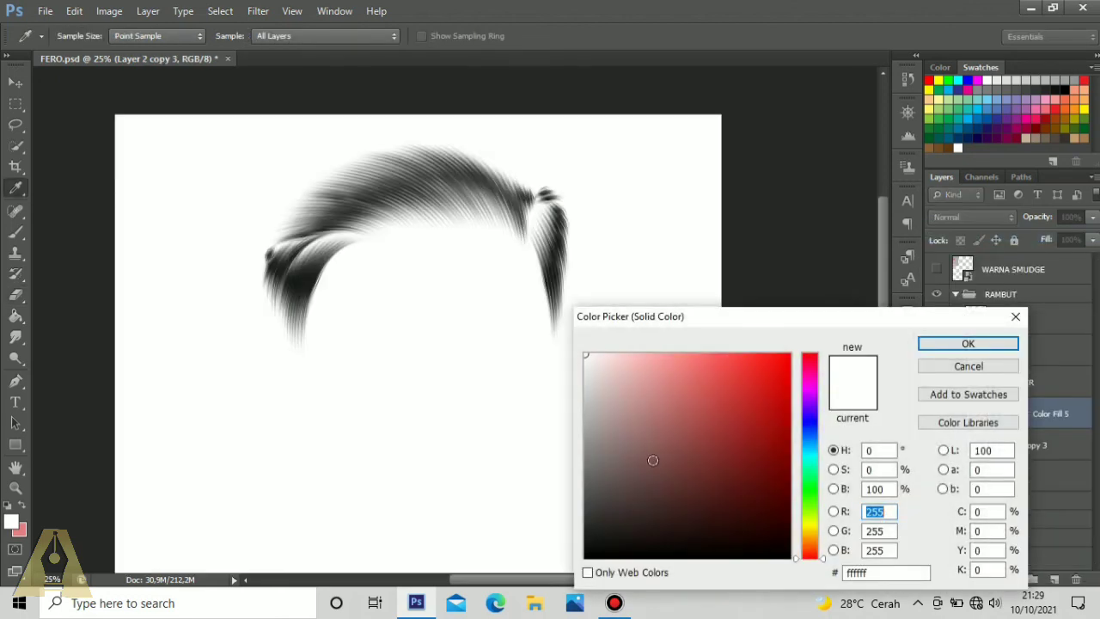
{"action": "left_click_drag", "start_coordinate": [617, 552], "coordinate": [552, 612]}
{"action": "left_click", "coordinate": [932, 344]}
{"action": "key", "text": "e"}
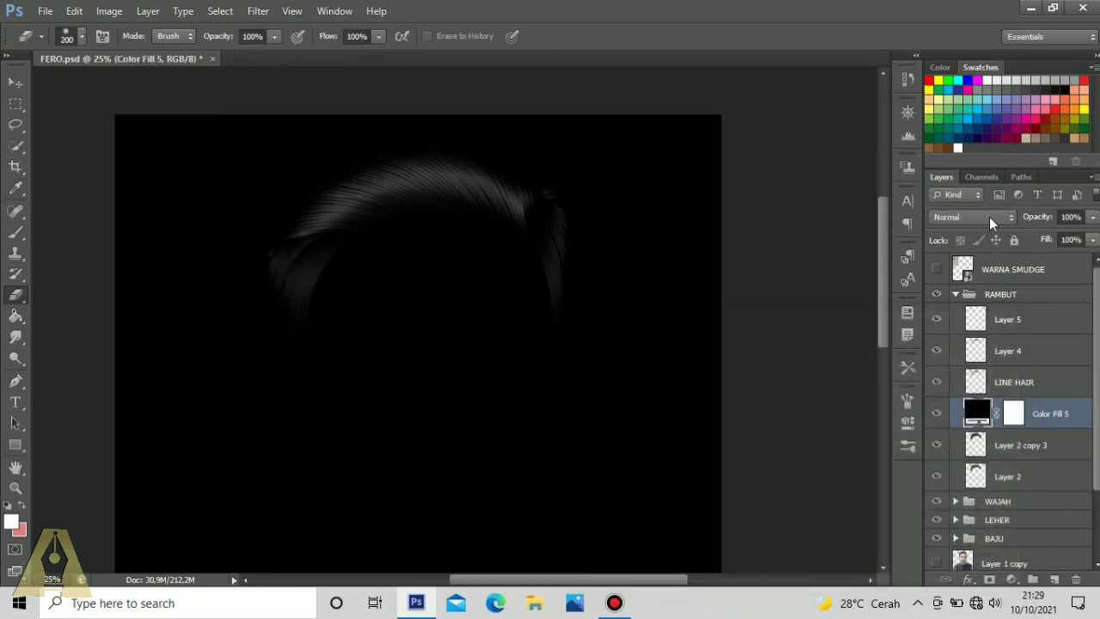
Step: Clip the black fill layer to Layer 2 copy 3 and set its blend mode to Soft Light
{"action": "key", "text": "ctrl+alt+g"}
{"action": "left_click", "coordinate": [990, 216]}
{"action": "left_click", "coordinate": [949, 220]}
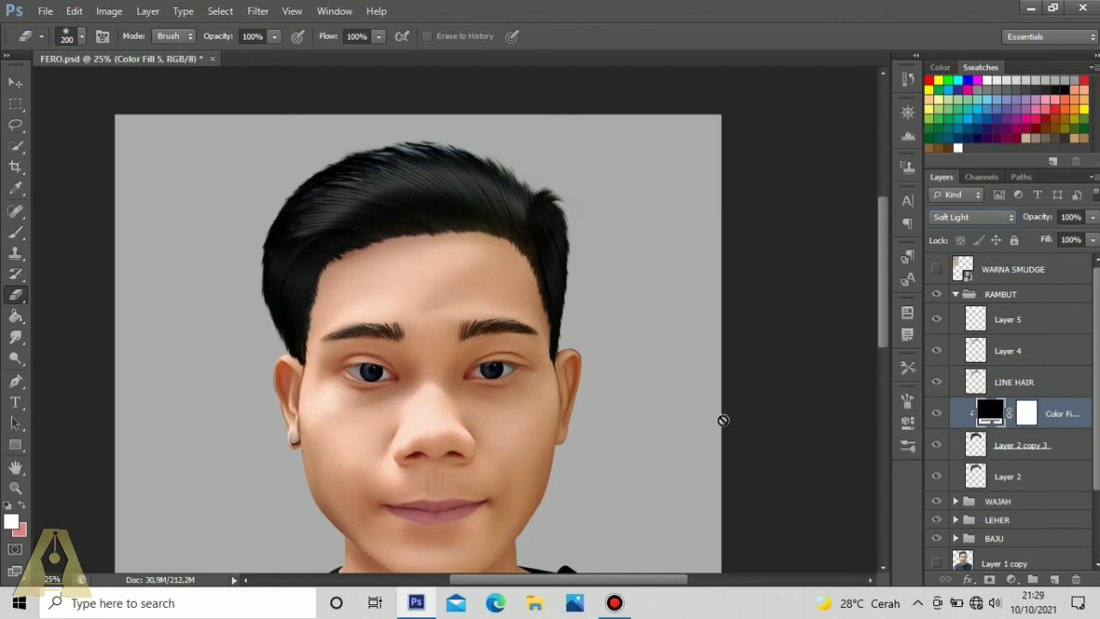
Step: Collapse the RAMBUT group and show the BG group with both its sunset street picture and its Grand Theft Auto logo layer
{"action": "key", "text": "ctrl+minus"}
{"action": "key", "text": "ctrl+minus"}
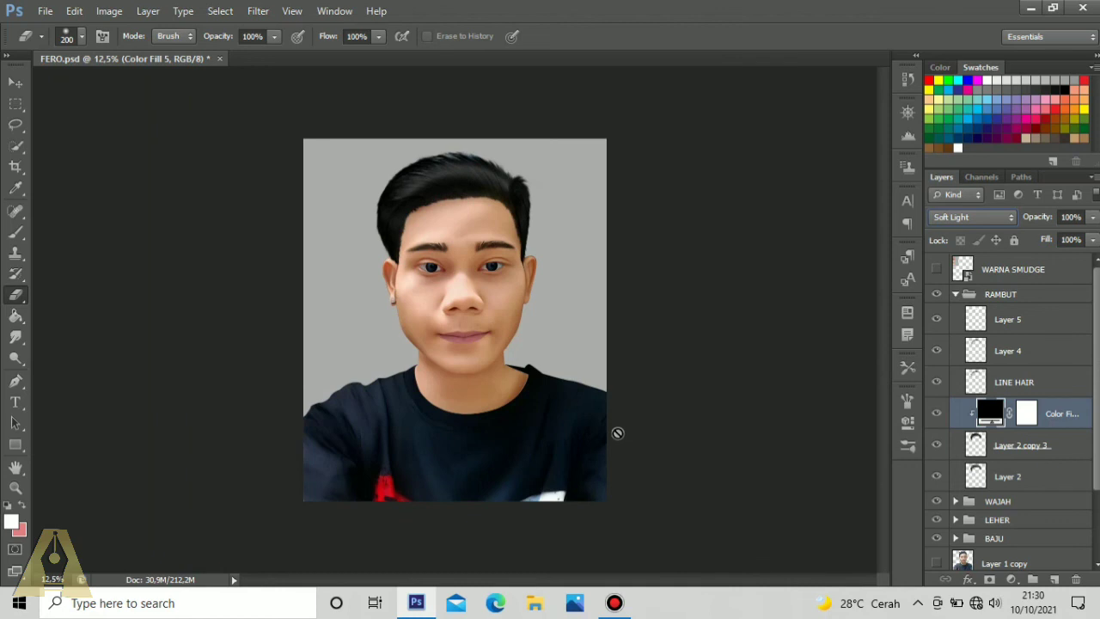
{"action": "key", "text": "ctrl+plus"}
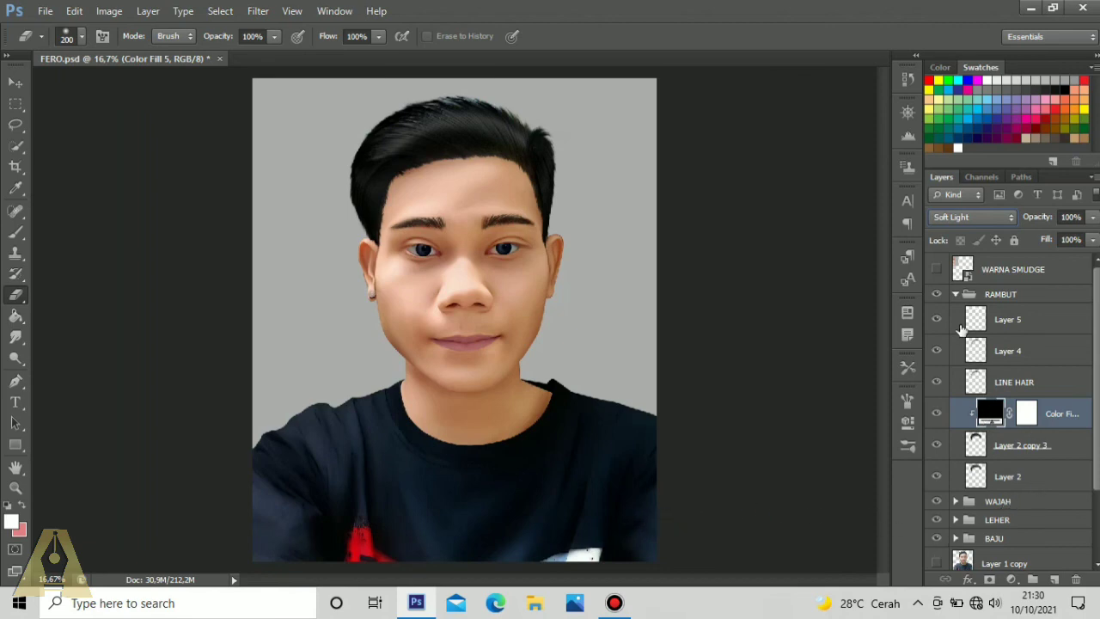
{"action": "left_click", "coordinate": [956, 294]}
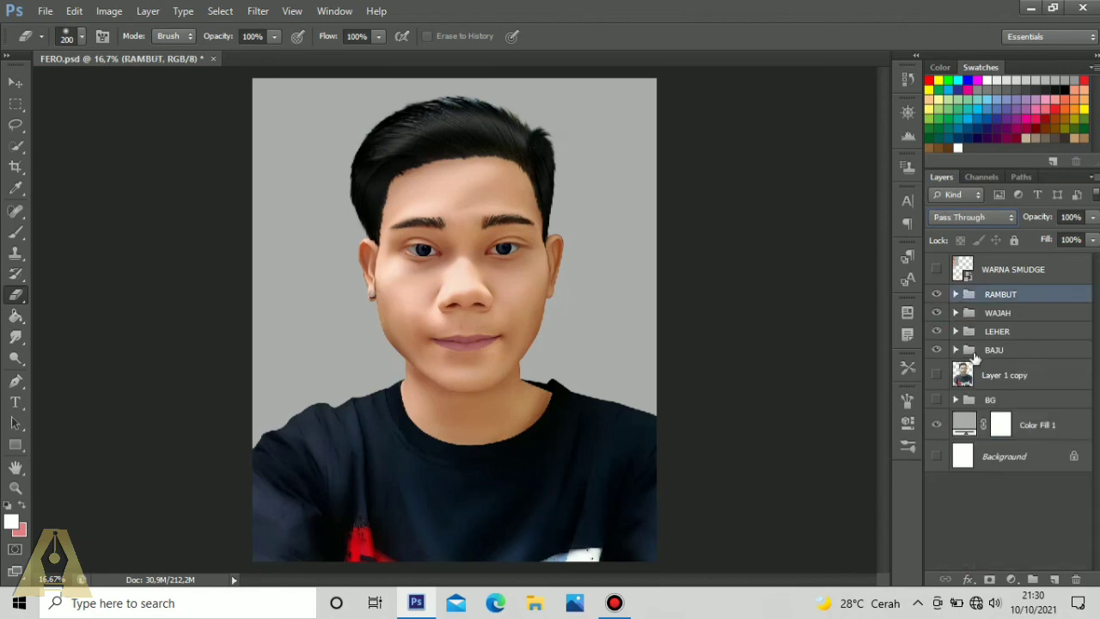
{"action": "left_click", "coordinate": [935, 401]}
{"action": "left_click", "coordinate": [952, 401]}
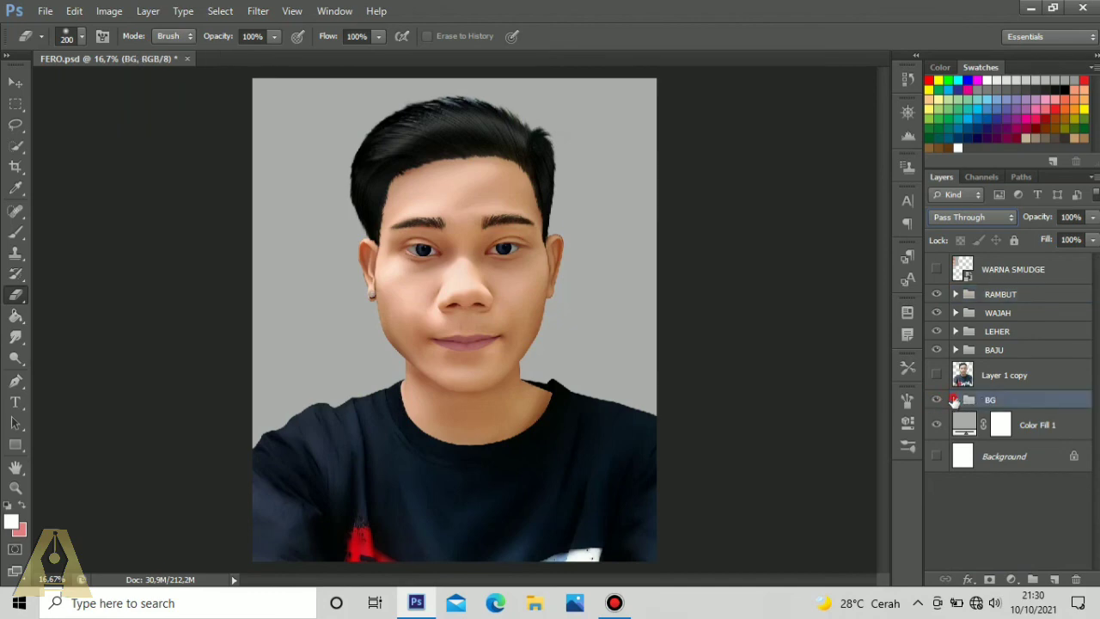
{"action": "left_click", "coordinate": [955, 401]}
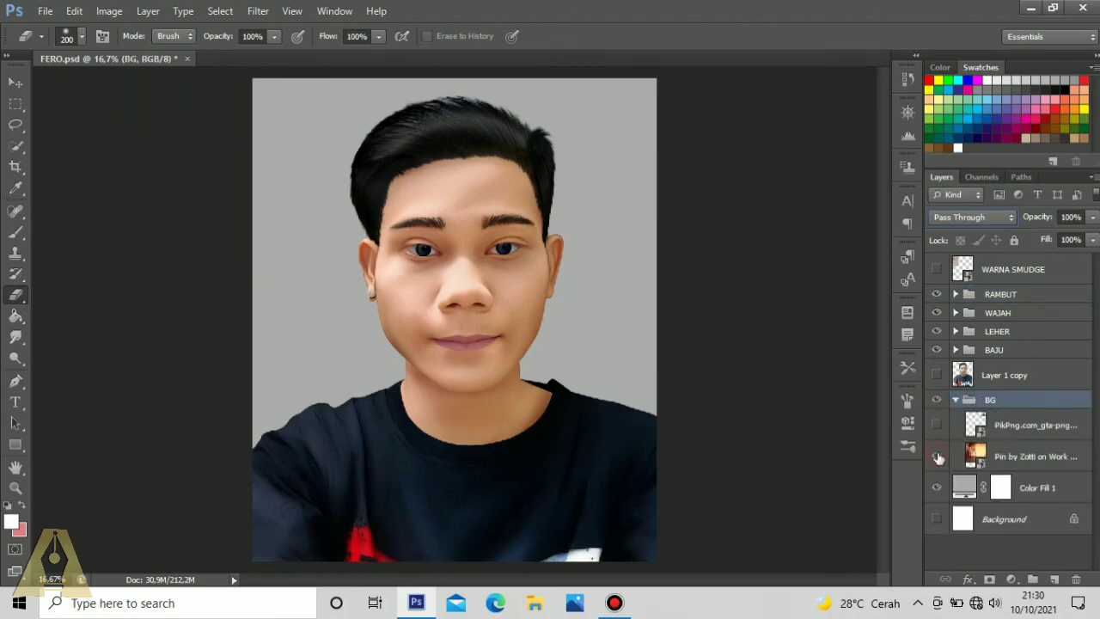
{"action": "left_click", "coordinate": [937, 456]}
{"action": "left_click", "coordinate": [937, 428]}
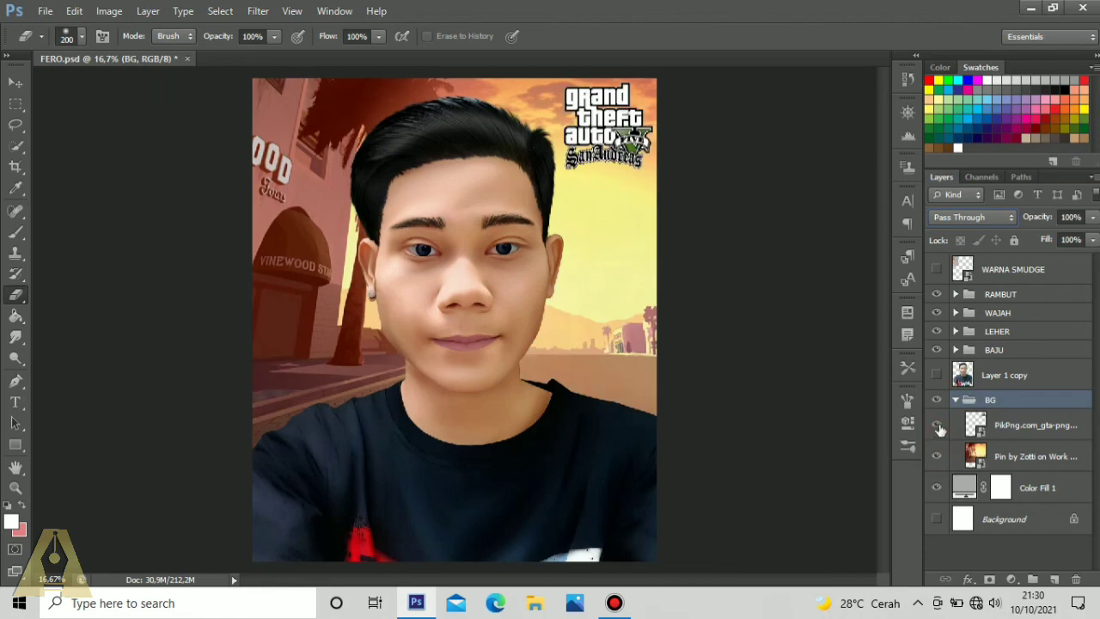